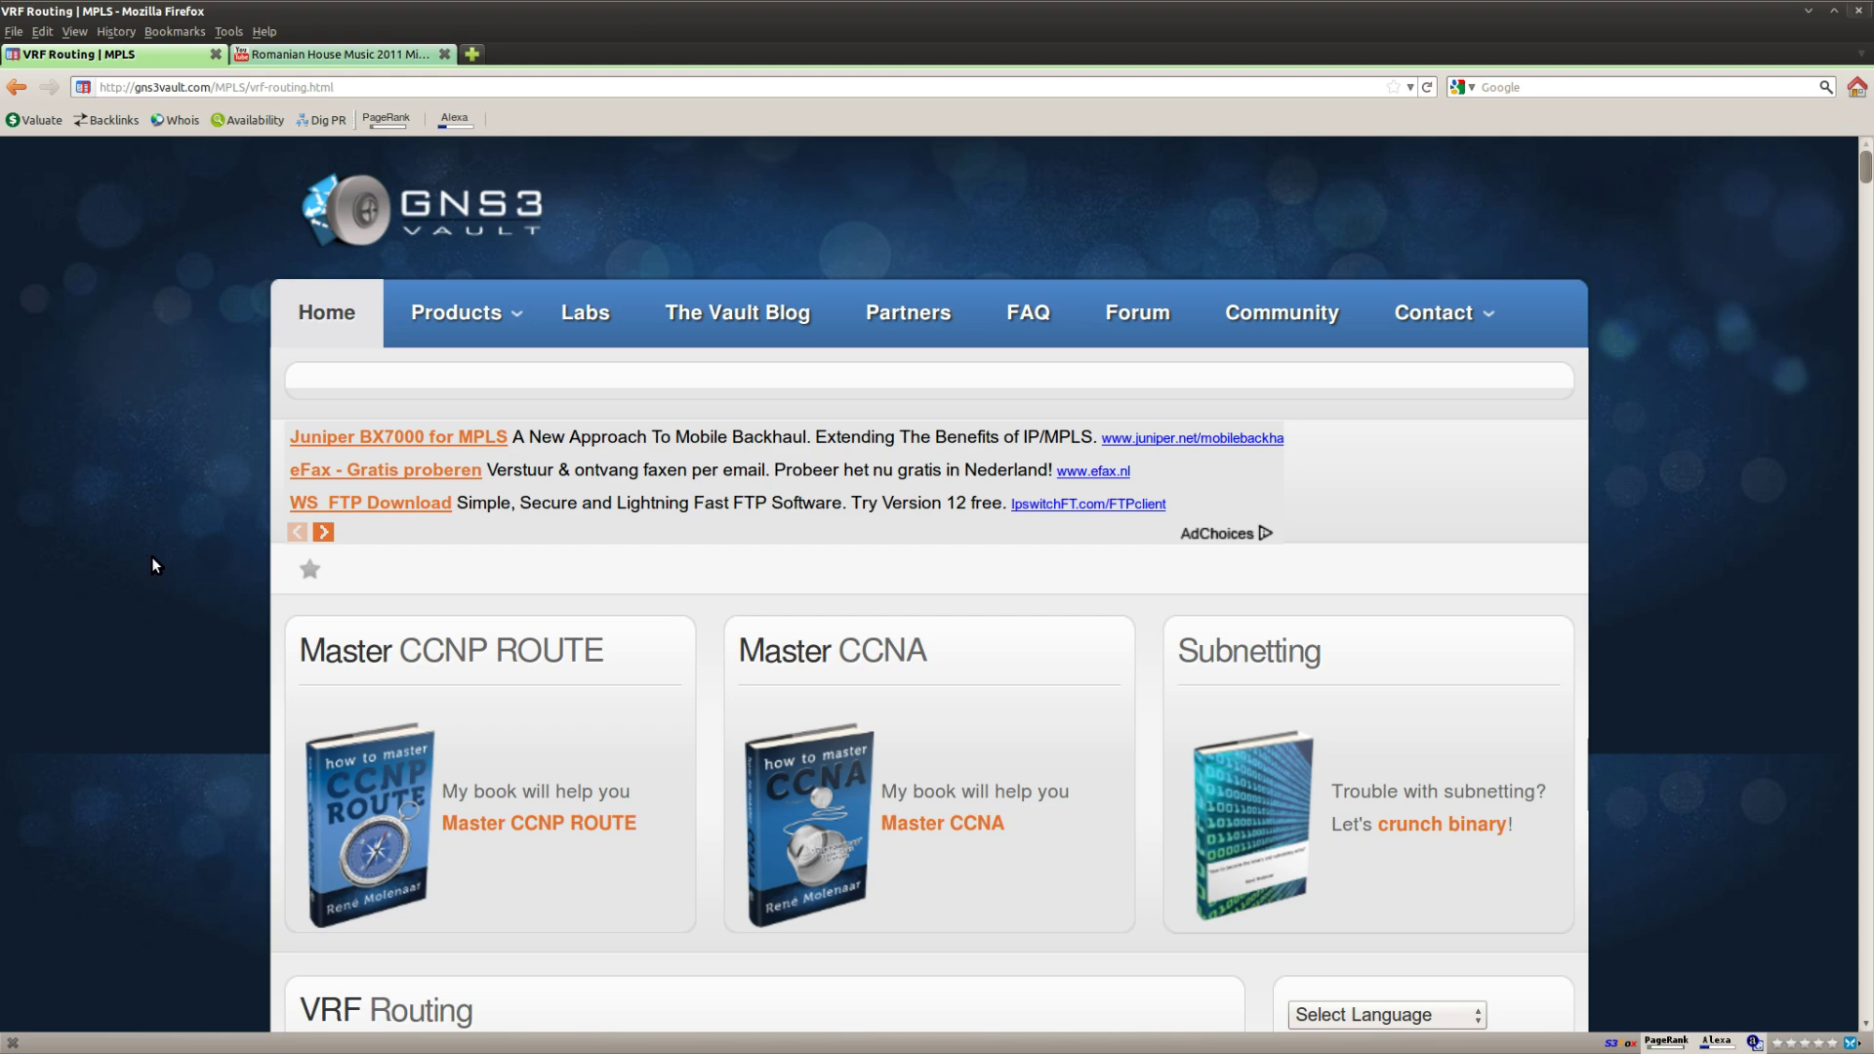
Scroll the VRF Routing lab page down to the Goal list, IOS version and EIGRP AS 12 topology.
{"action": "scroll", "coordinate": [151, 564], "scroll_direction": "down", "scroll_amount": 7}
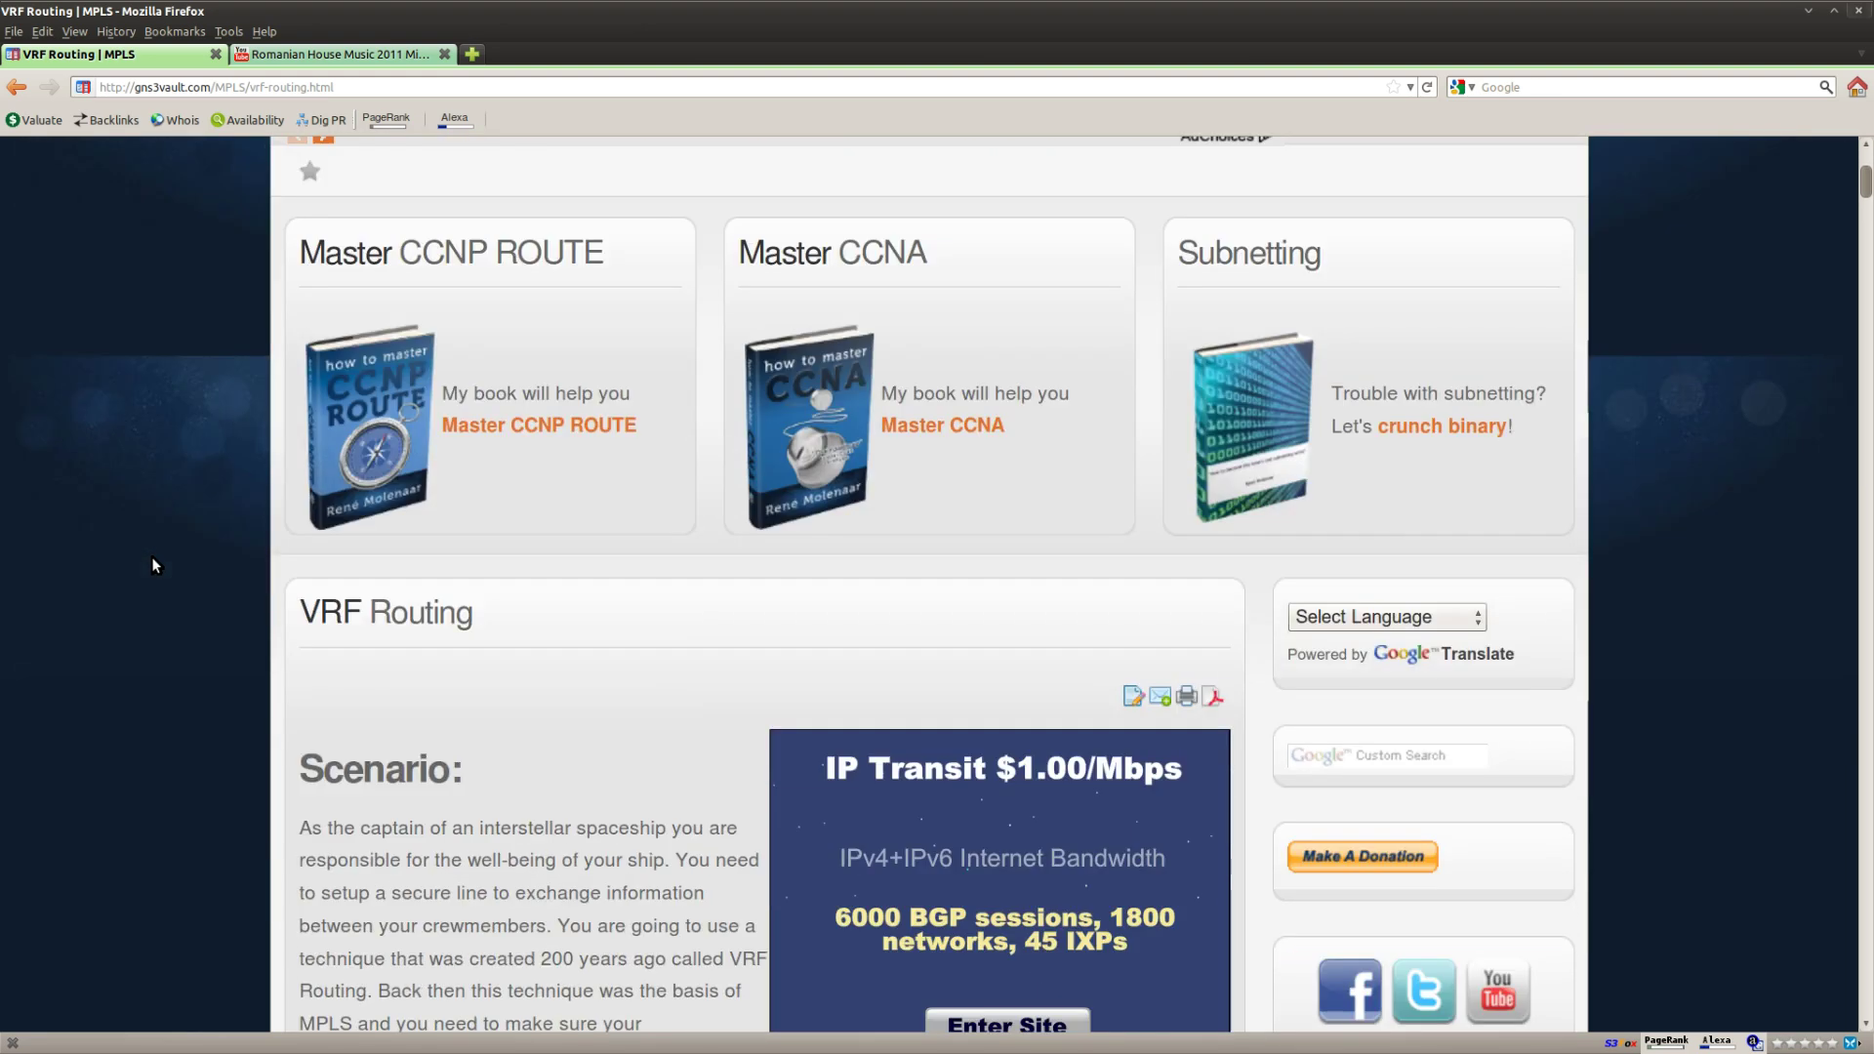
{"action": "scroll", "coordinate": [151, 564], "scroll_direction": "down", "scroll_amount": 4}
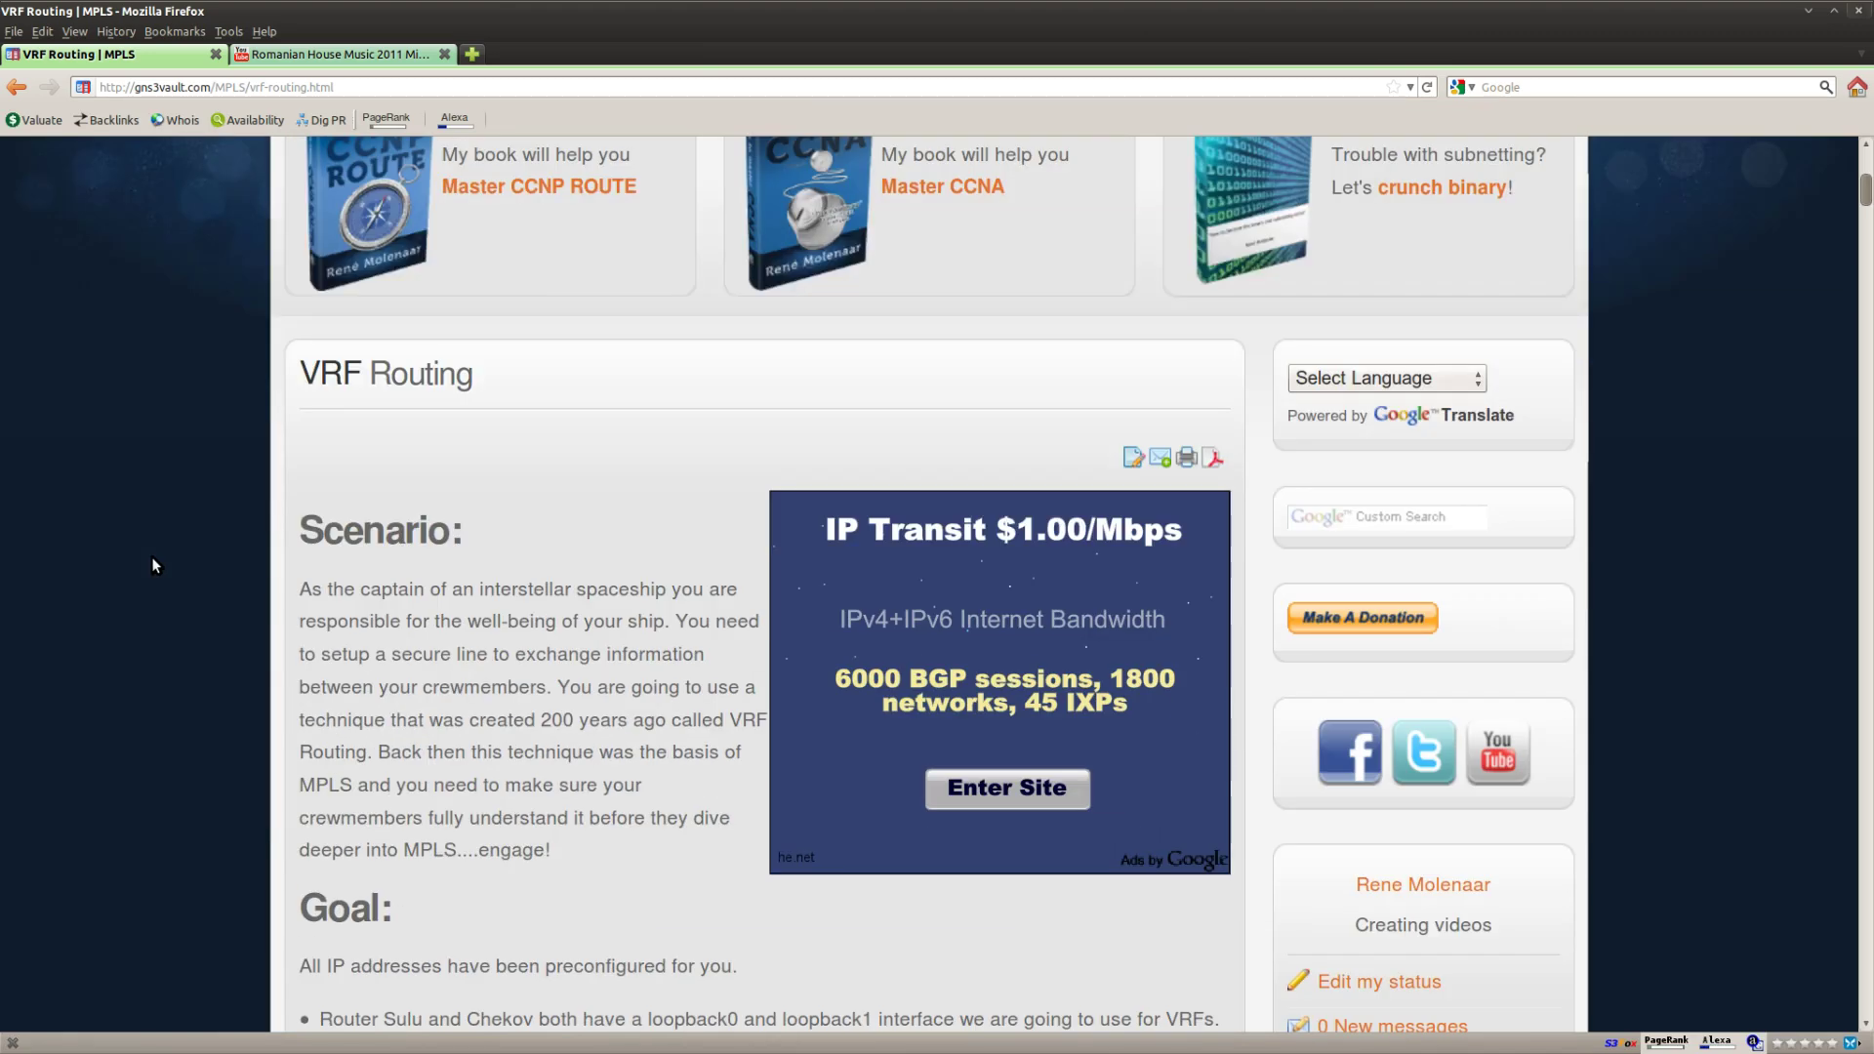
{"action": "scroll", "coordinate": [152, 564], "scroll_direction": "down", "scroll_amount": 15}
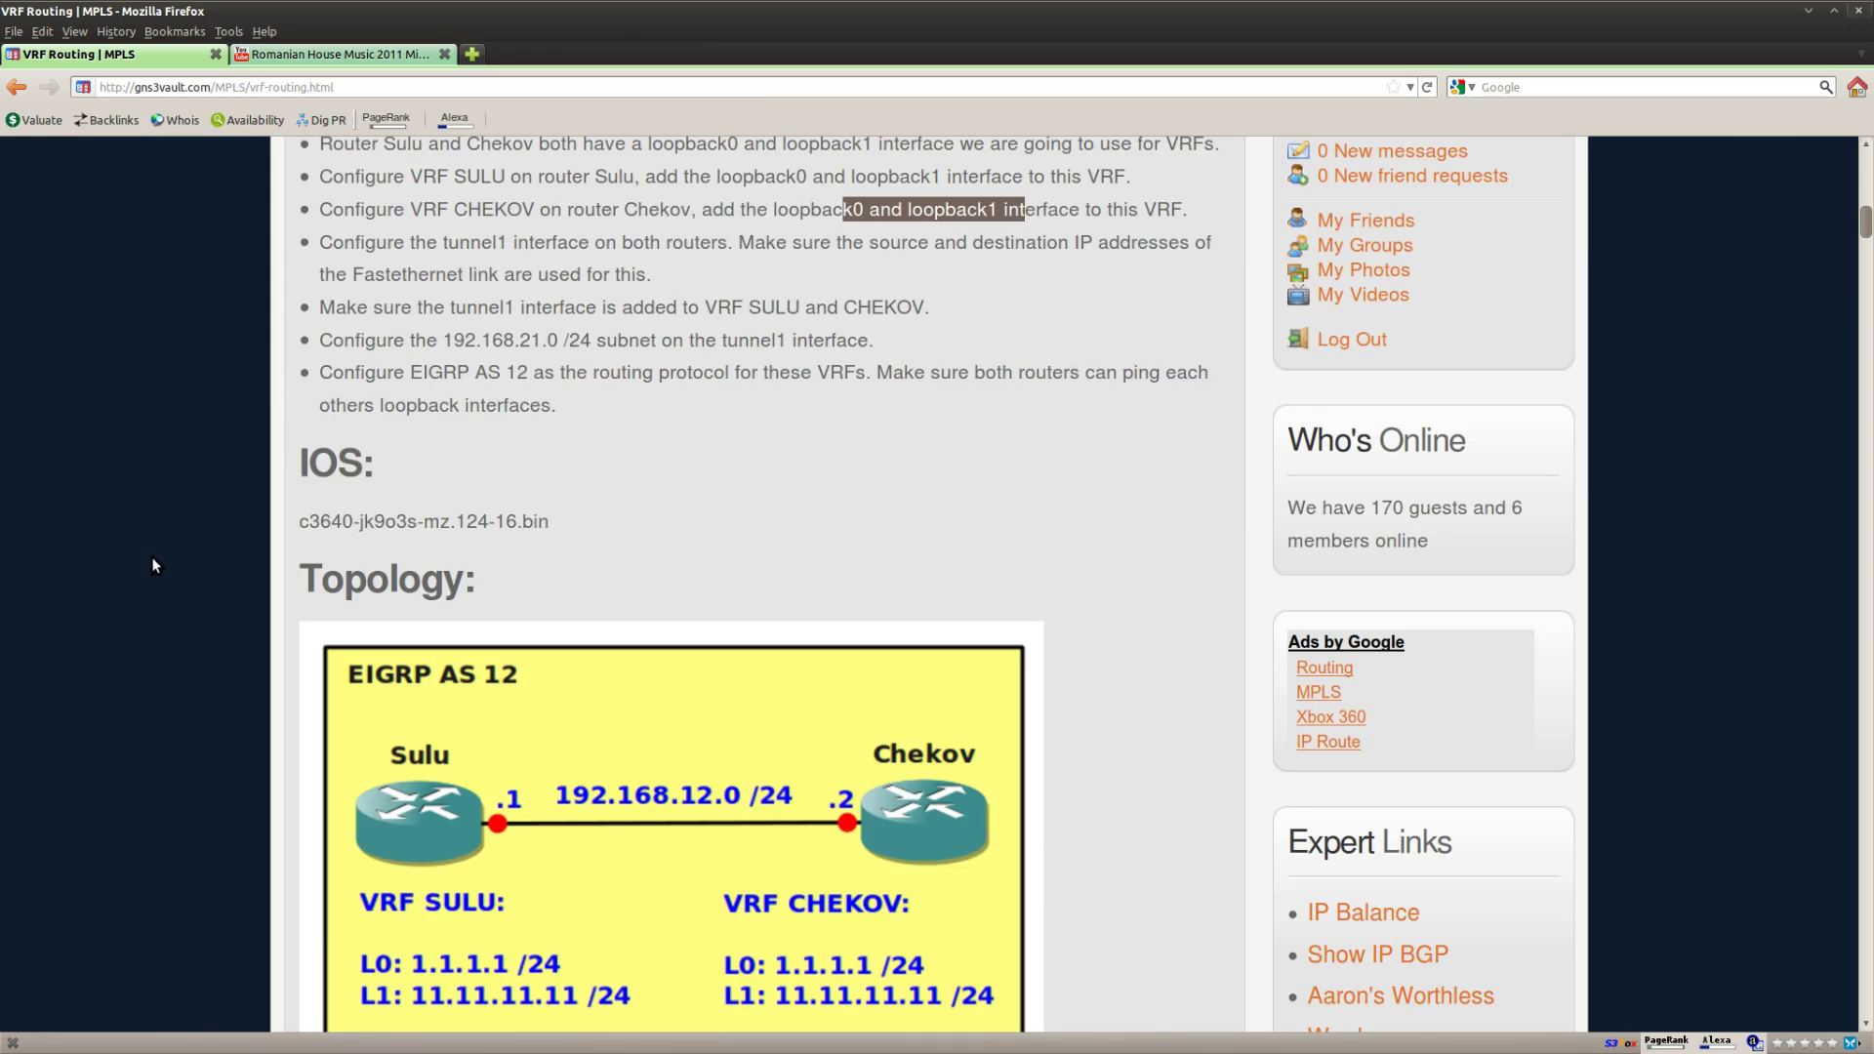
{"action": "scroll", "coordinate": [152, 564], "scroll_direction": "down", "scroll_amount": 1}
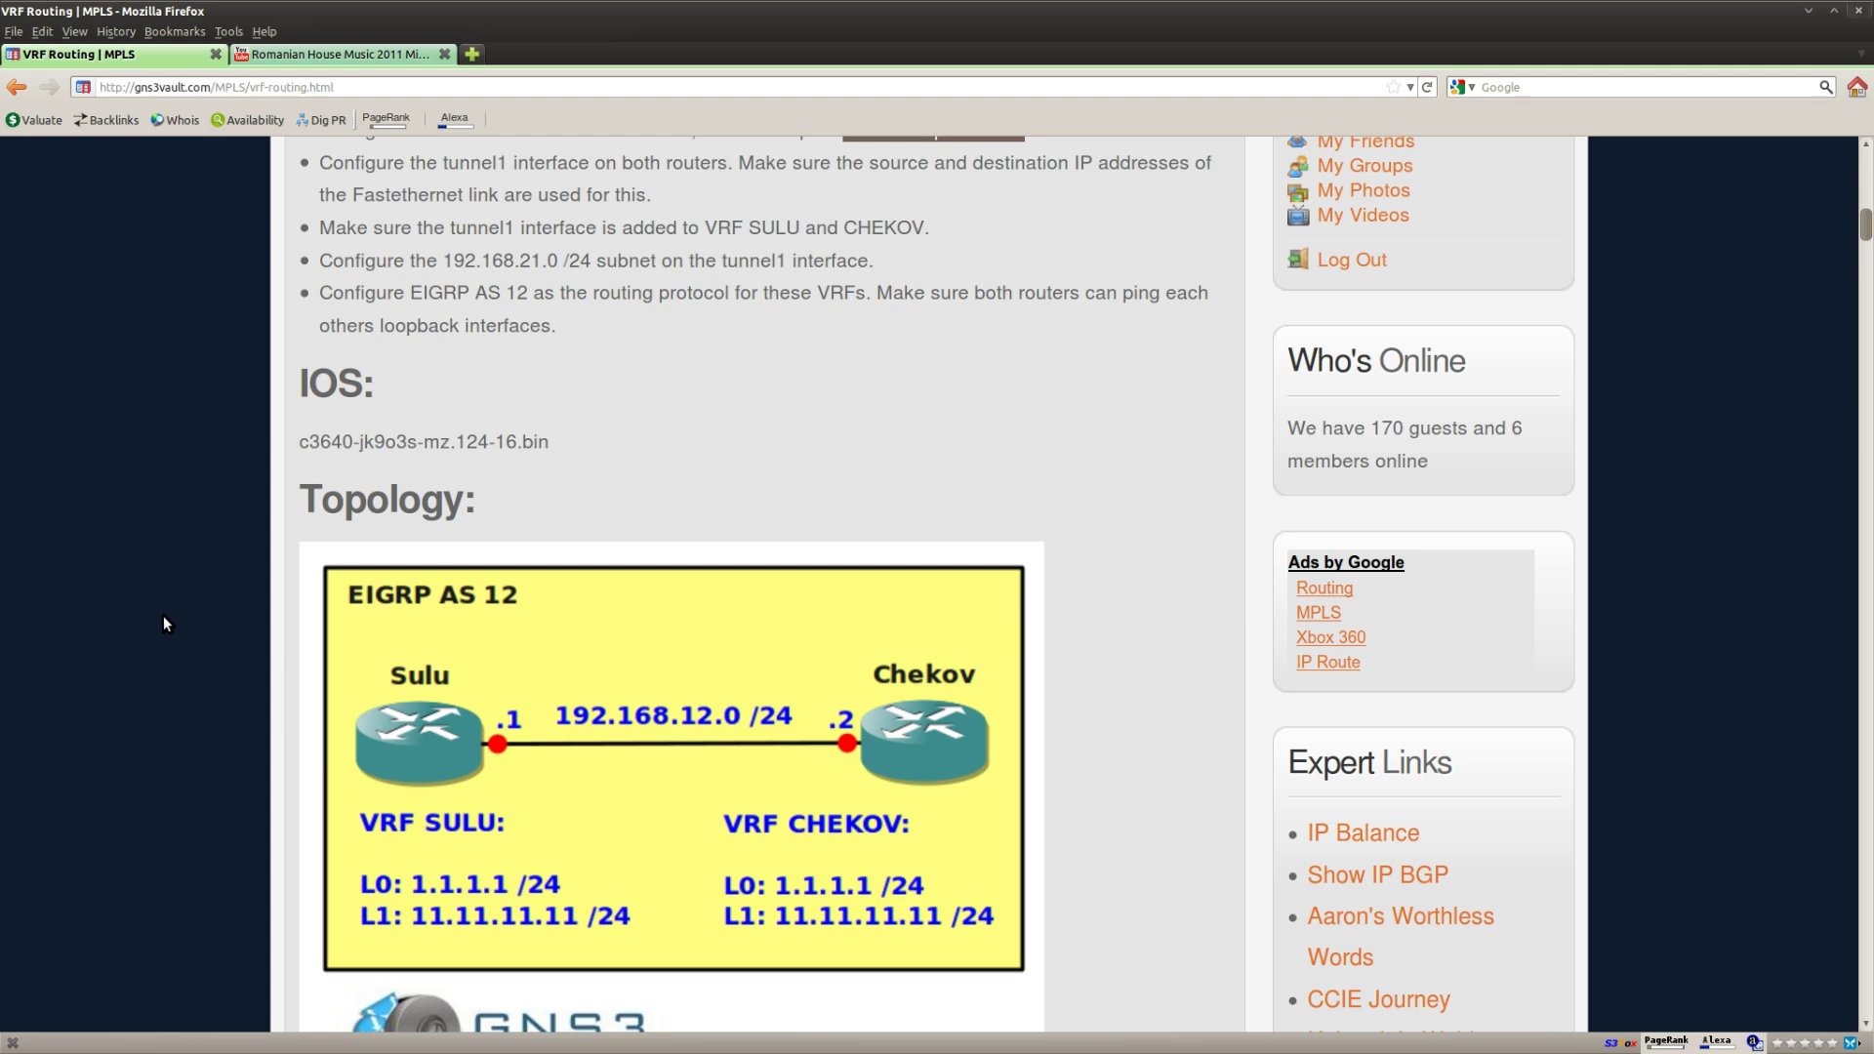
Reread the Goal list's VRF SULU and CHEKOV loopback0/loopback1 tasks by highlighting them.
{"action": "scroll", "coordinate": [162, 617], "scroll_direction": "up", "scroll_amount": 4}
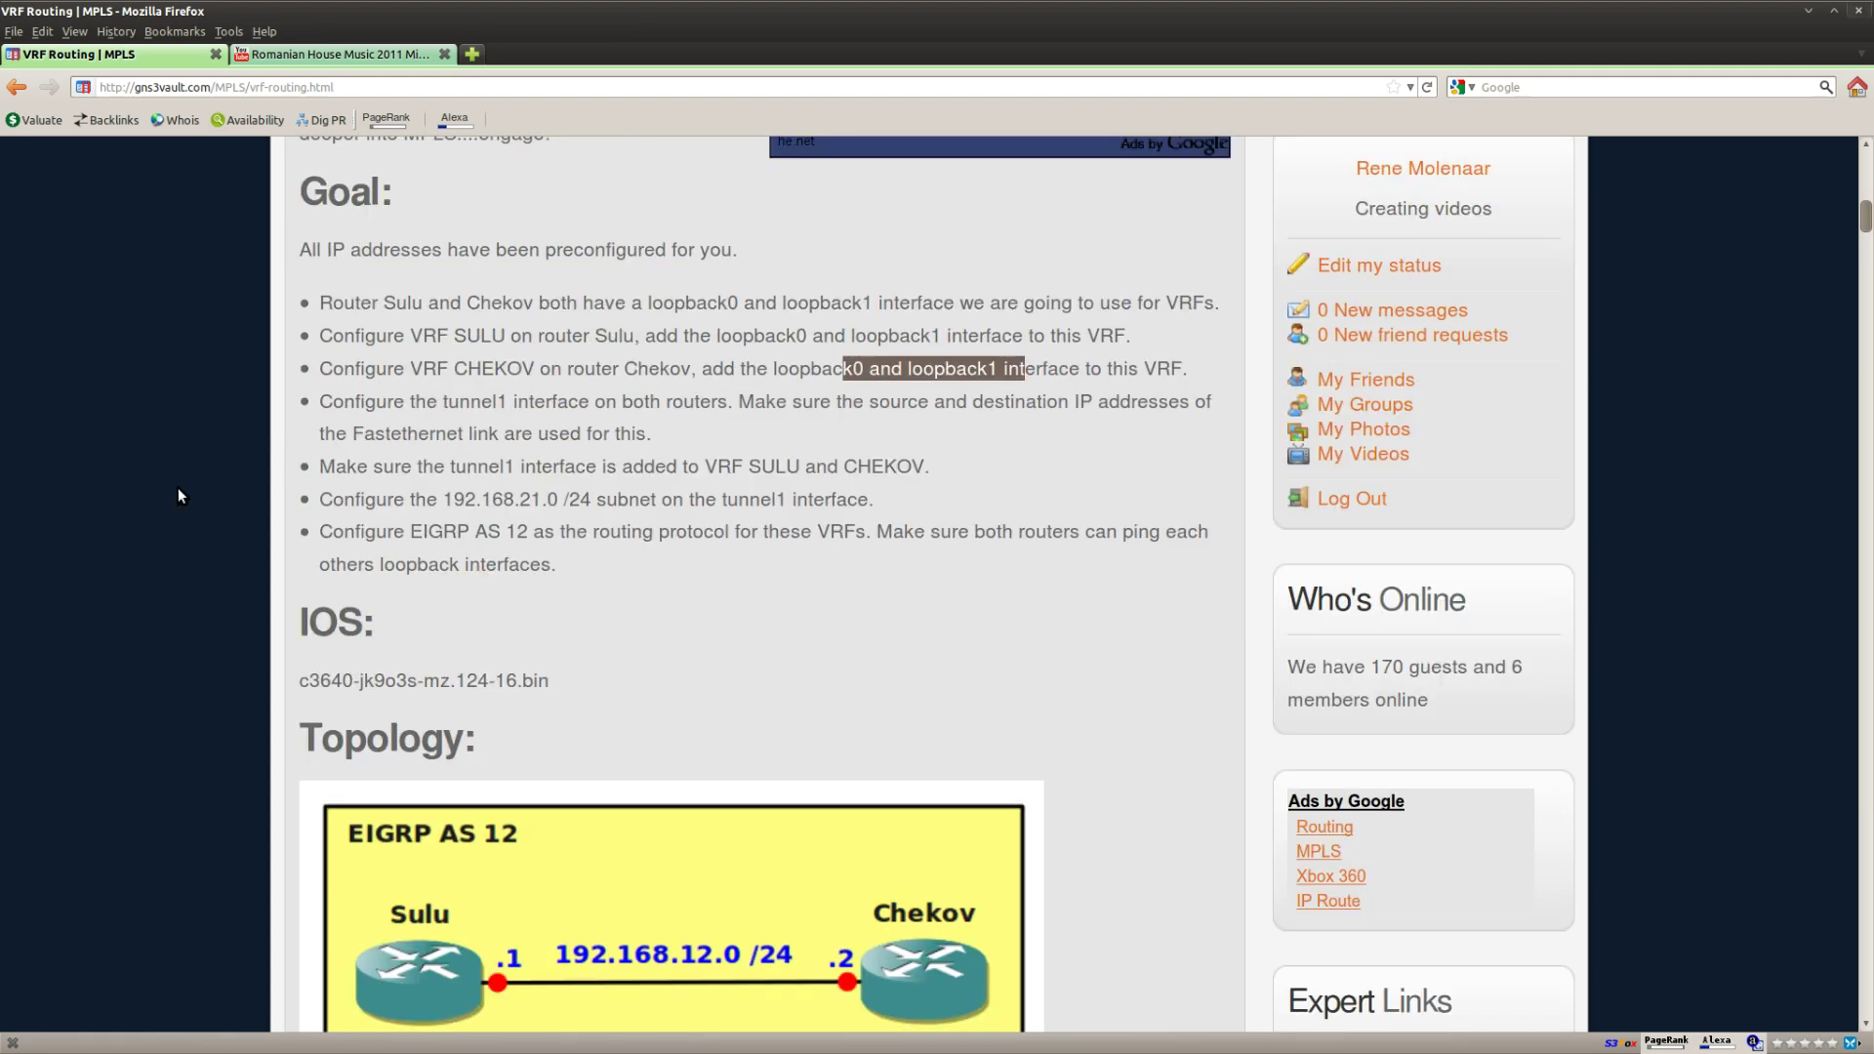
{"action": "left_click_drag", "start_coordinate": [1167, 306], "coordinate": [360, 302]}
{"action": "left_click", "coordinate": [566, 363]}
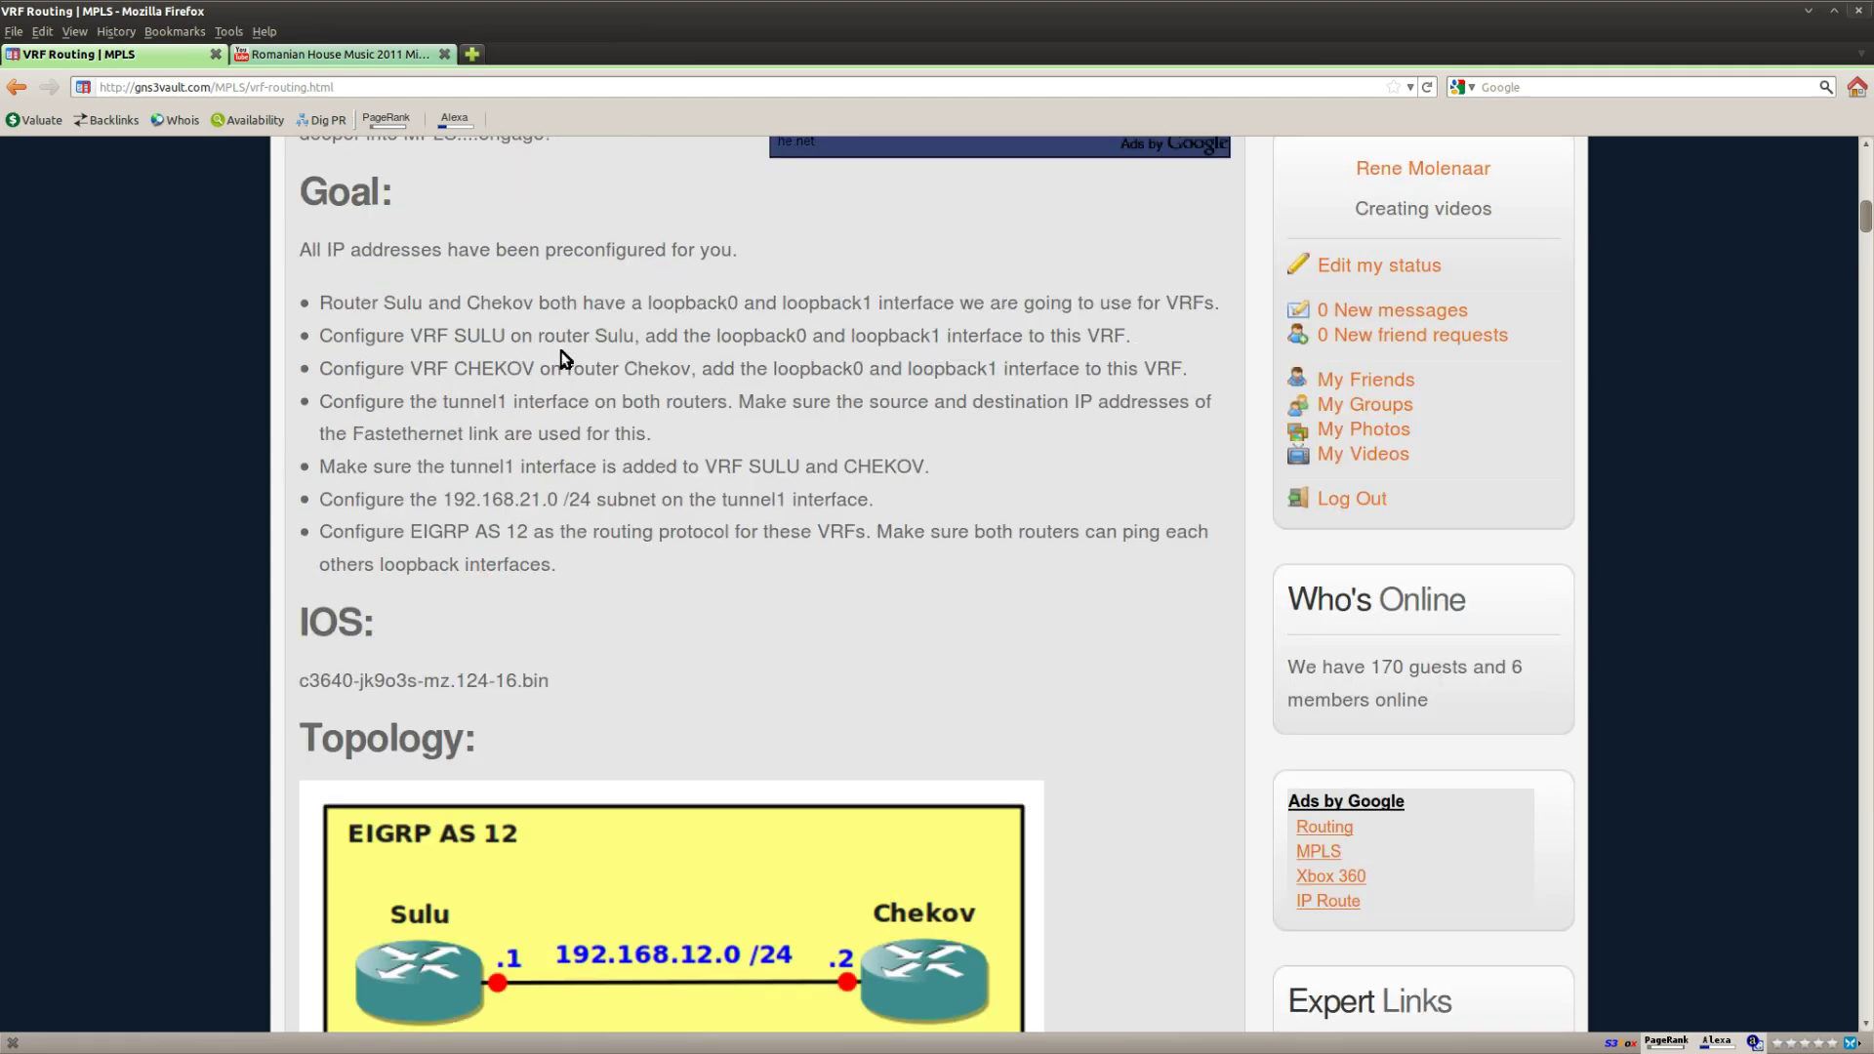
{"action": "left_click_drag", "start_coordinate": [623, 337], "coordinate": [656, 371]}
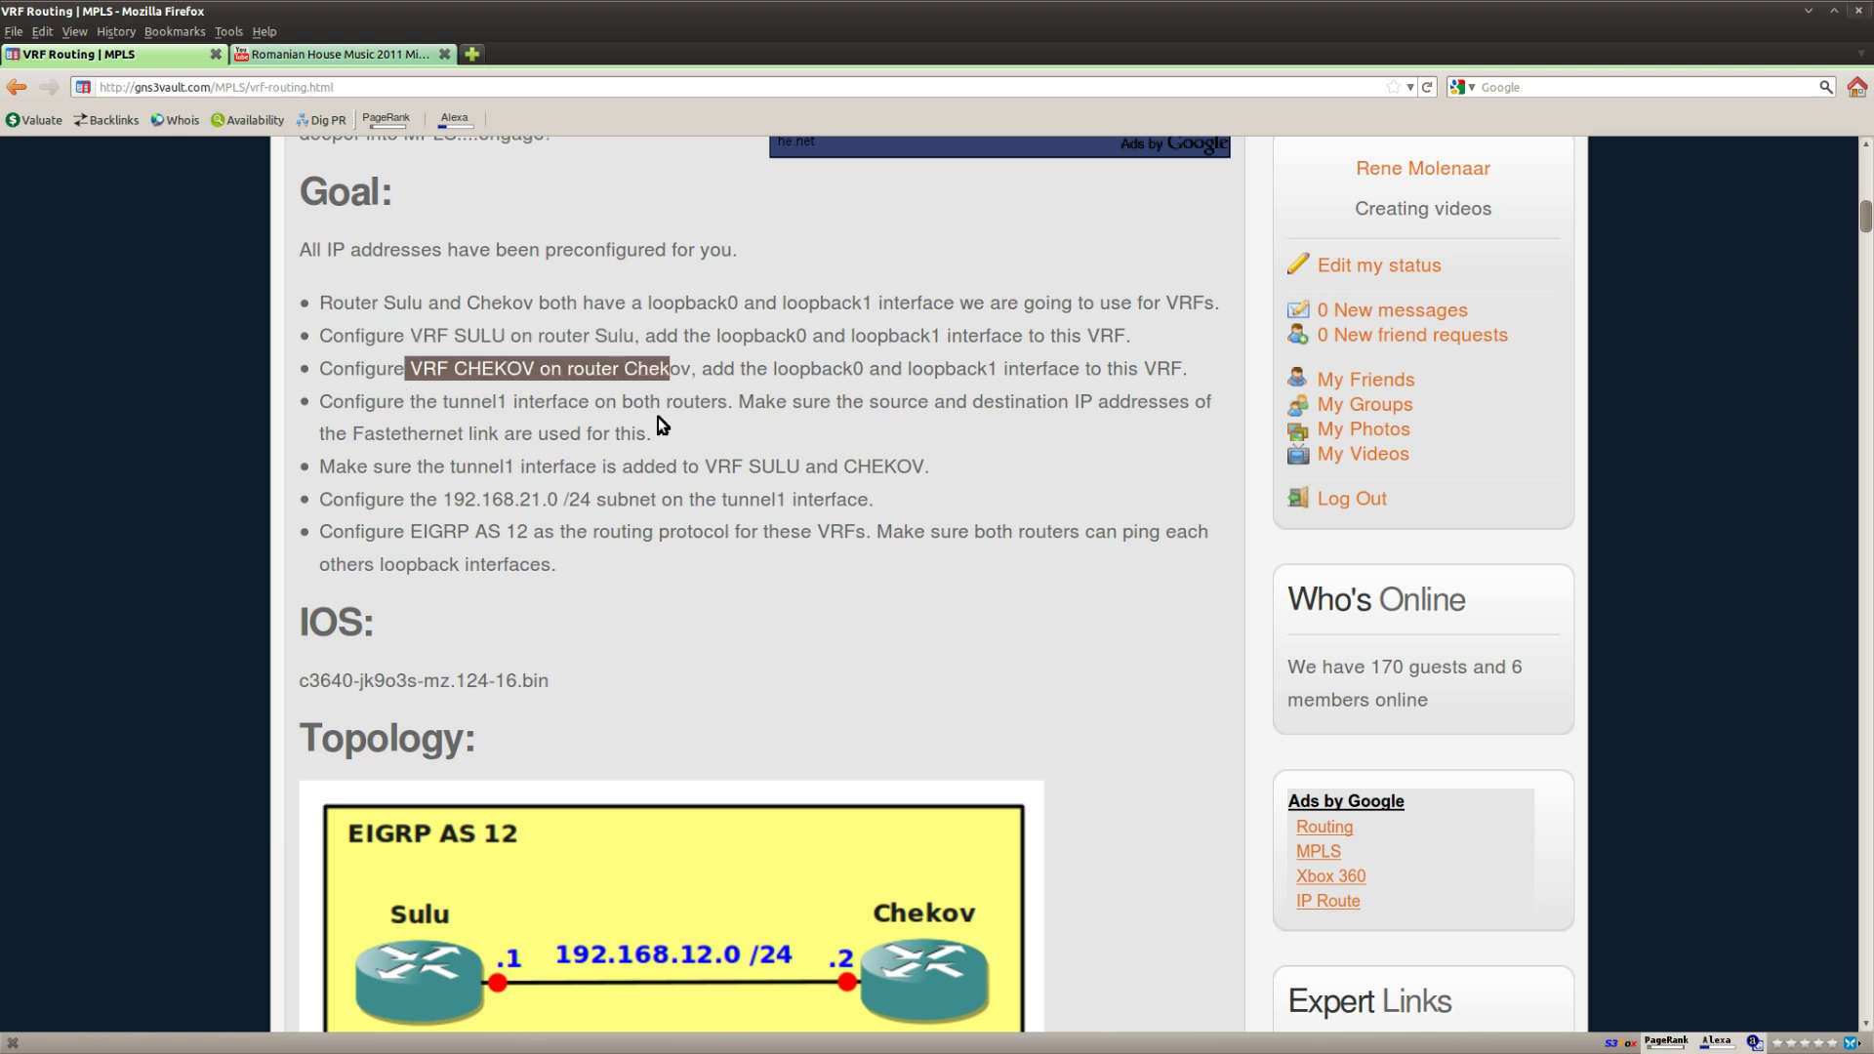
{"action": "left_click", "coordinate": [648, 398]}
{"action": "left_click_drag", "start_coordinate": [1004, 370], "coordinate": [773, 363]}
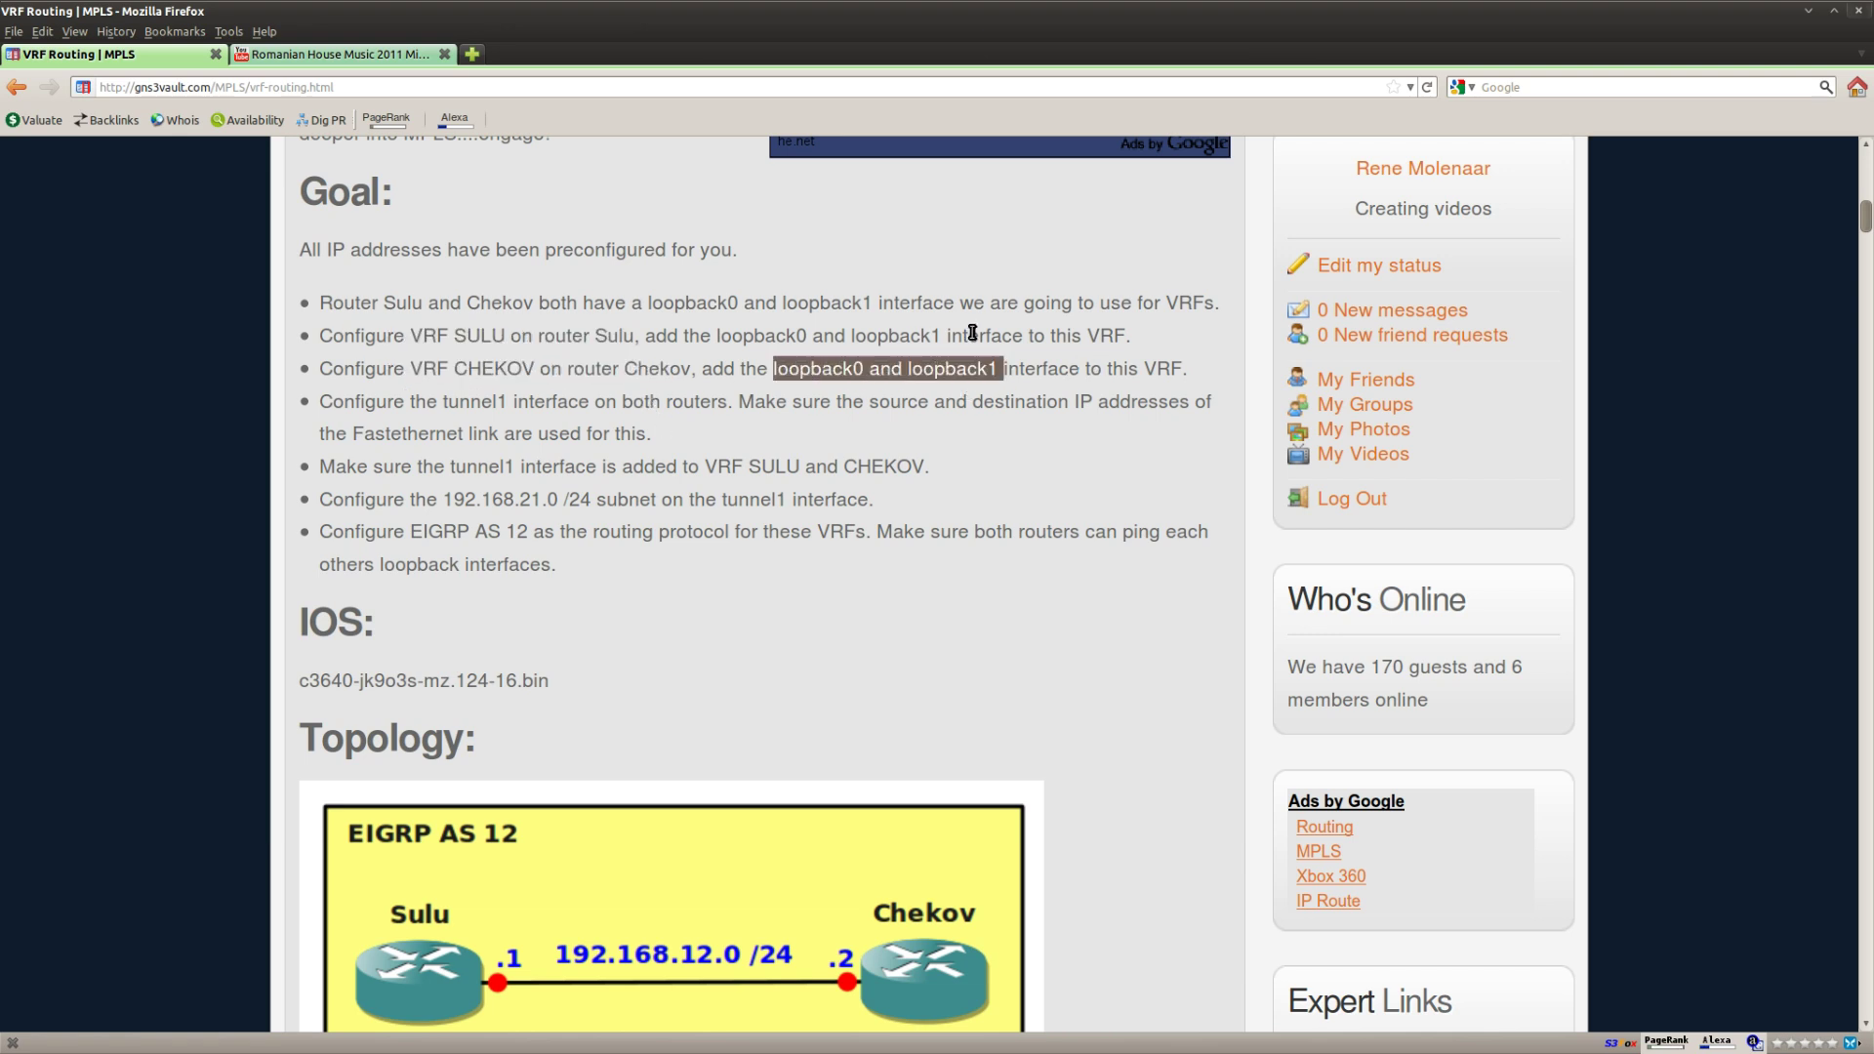
{"action": "left_click_drag", "start_coordinate": [972, 332], "coordinate": [709, 333]}
{"action": "left_click", "coordinate": [728, 369]}
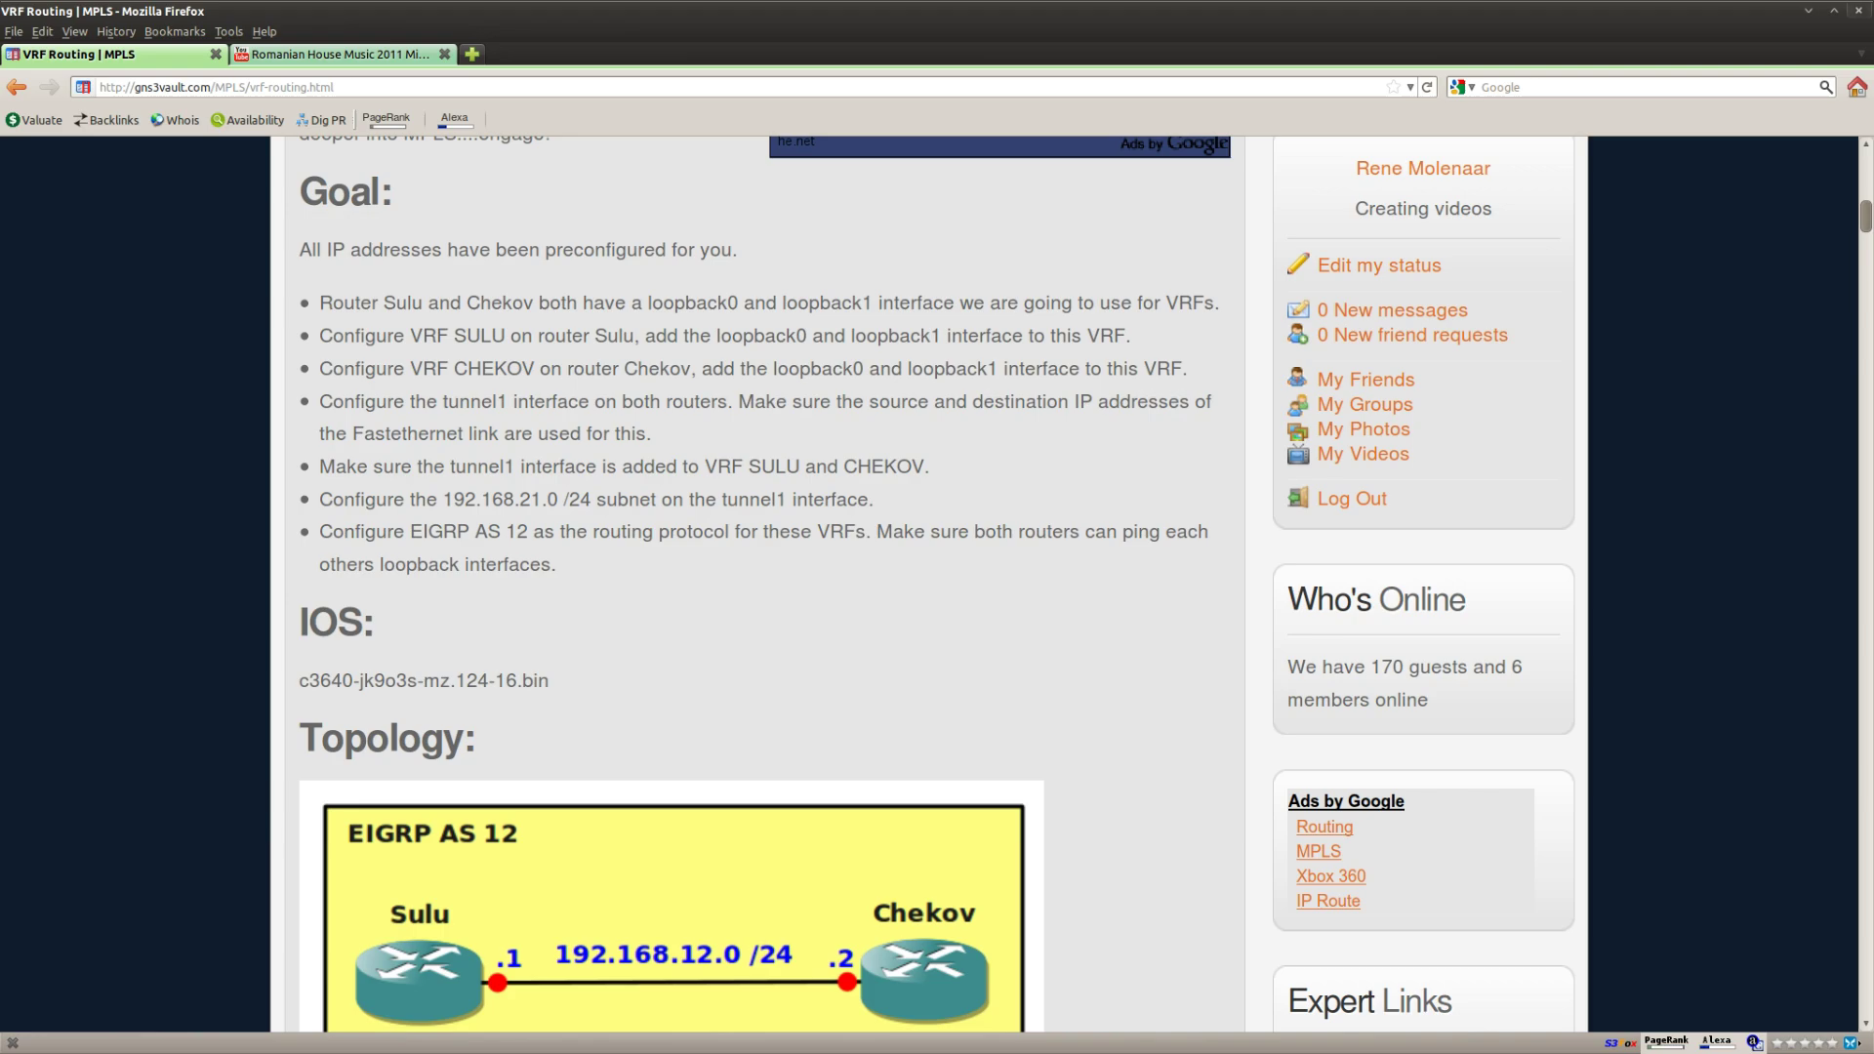
On router Sulu, enter global configuration and create VRF SULU.
{"action": "key", "text": "alt+Tab"}
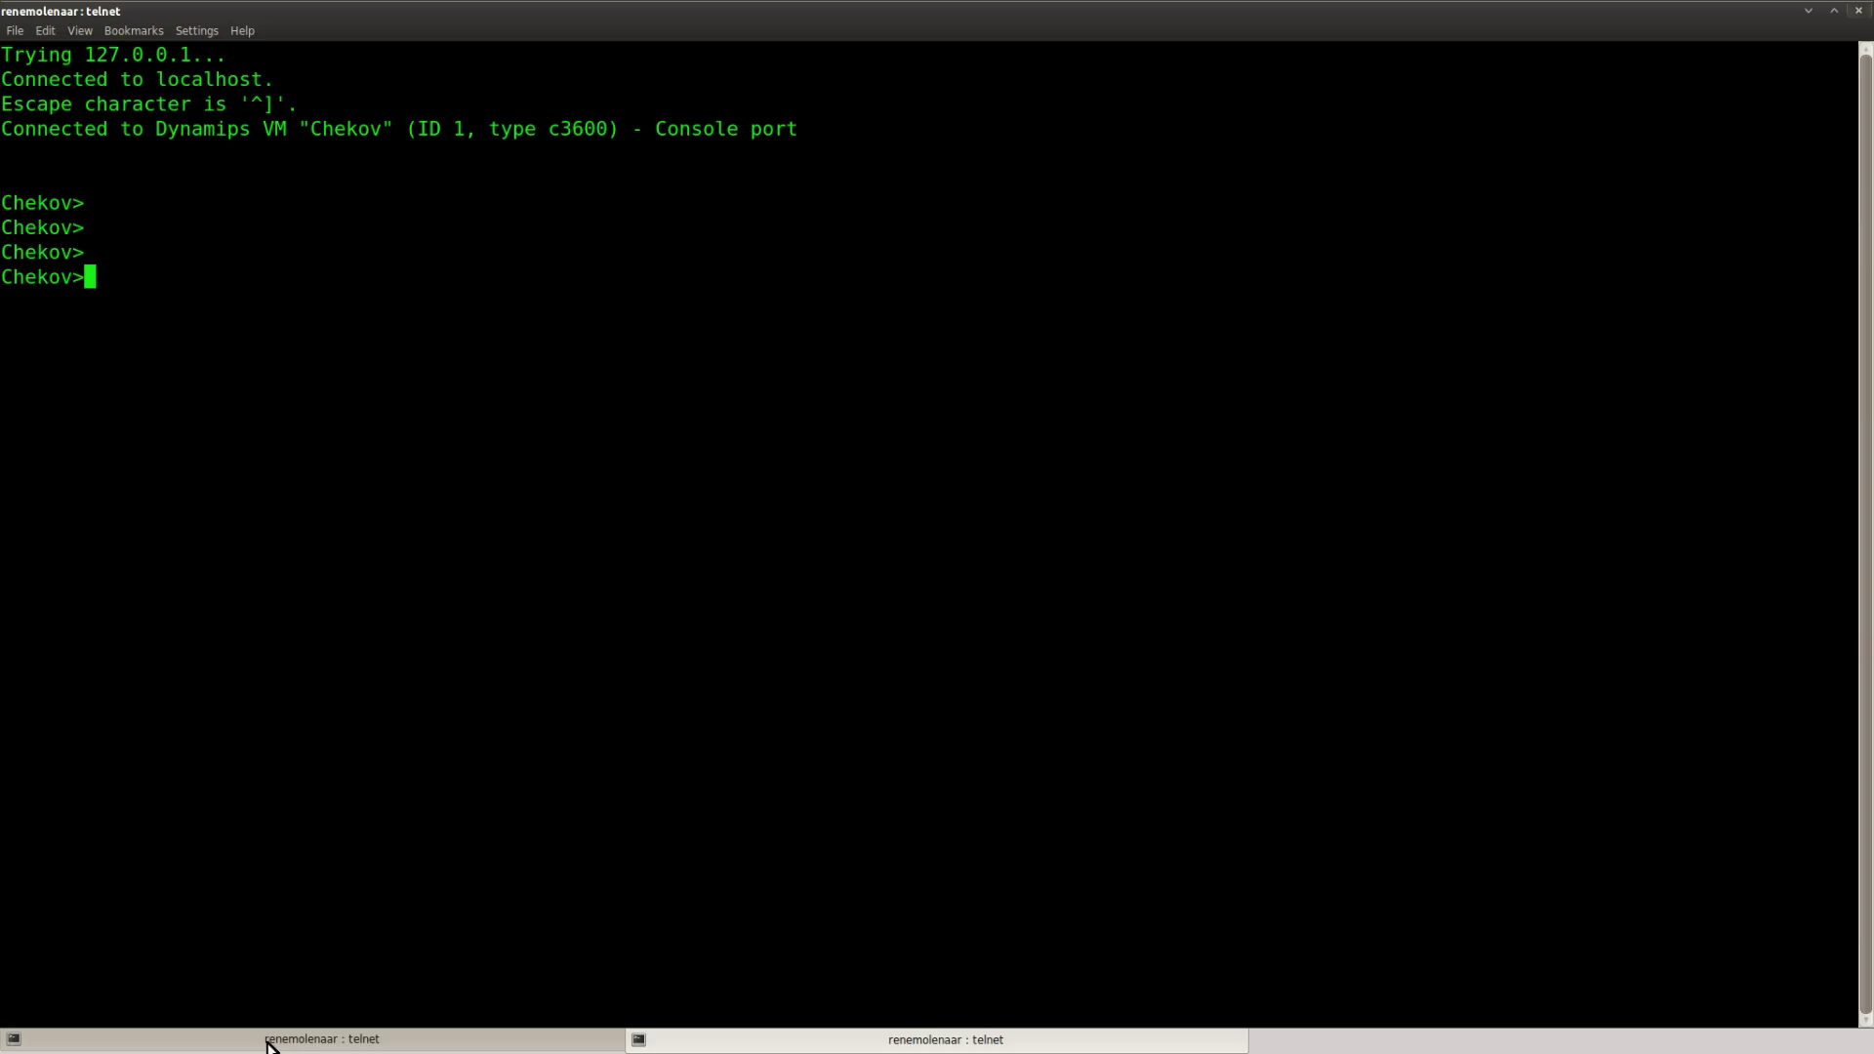
{"action": "left_click", "coordinate": [268, 1042]}
{"action": "key", "text": "Return"}
{"action": "key", "text": "Return"}
{"action": "type", "text": "ena"}
{"action": "key", "text": "Return"}
{"action": "type", "text": "conf "}
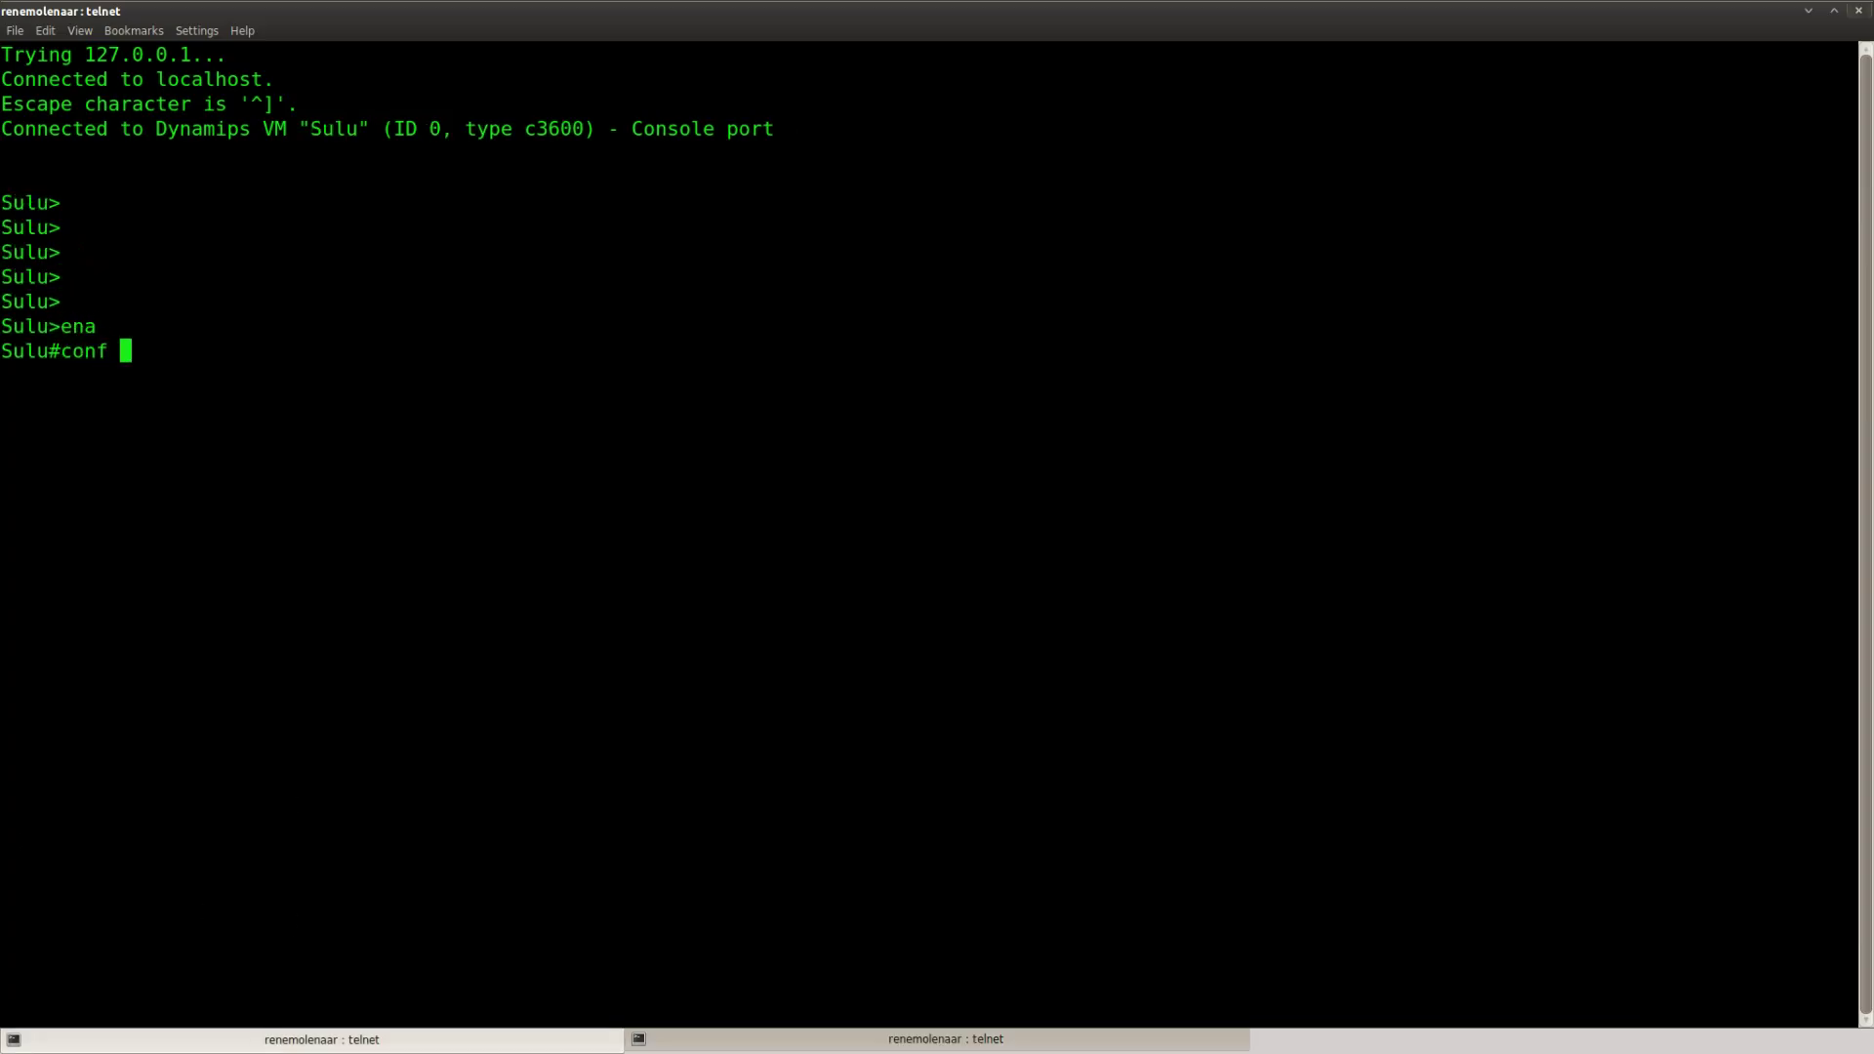
{"action": "type", "text": "t"}
{"action": "key", "text": "Return"}
{"action": "type", "text": "ip vr"}
{"action": "key", "text": "Tab"}
{"action": "type", "text": "SULU"}
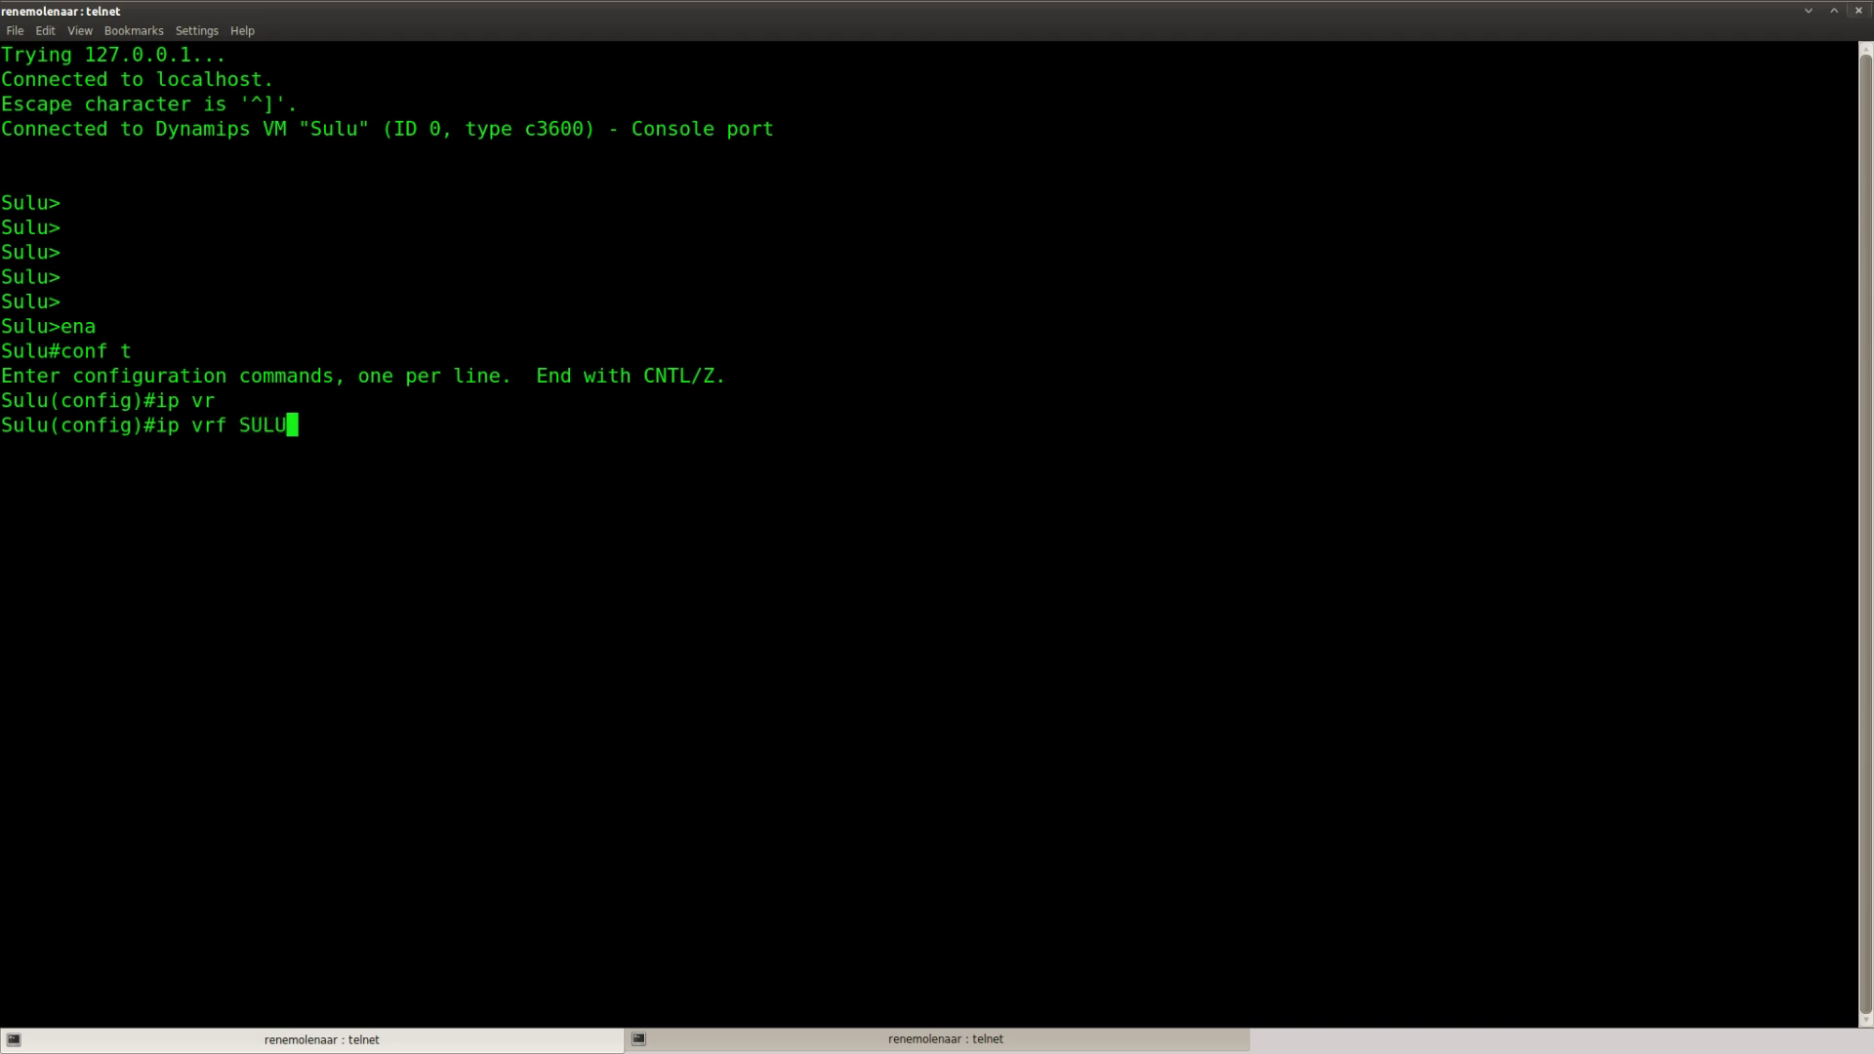
{"action": "key", "text": "Return"}
Put Loopback0 into VRF SULU and re-apply its 1.1.1.1 255.255.255.0 address.
{"action": "type", "text": "int l0"}
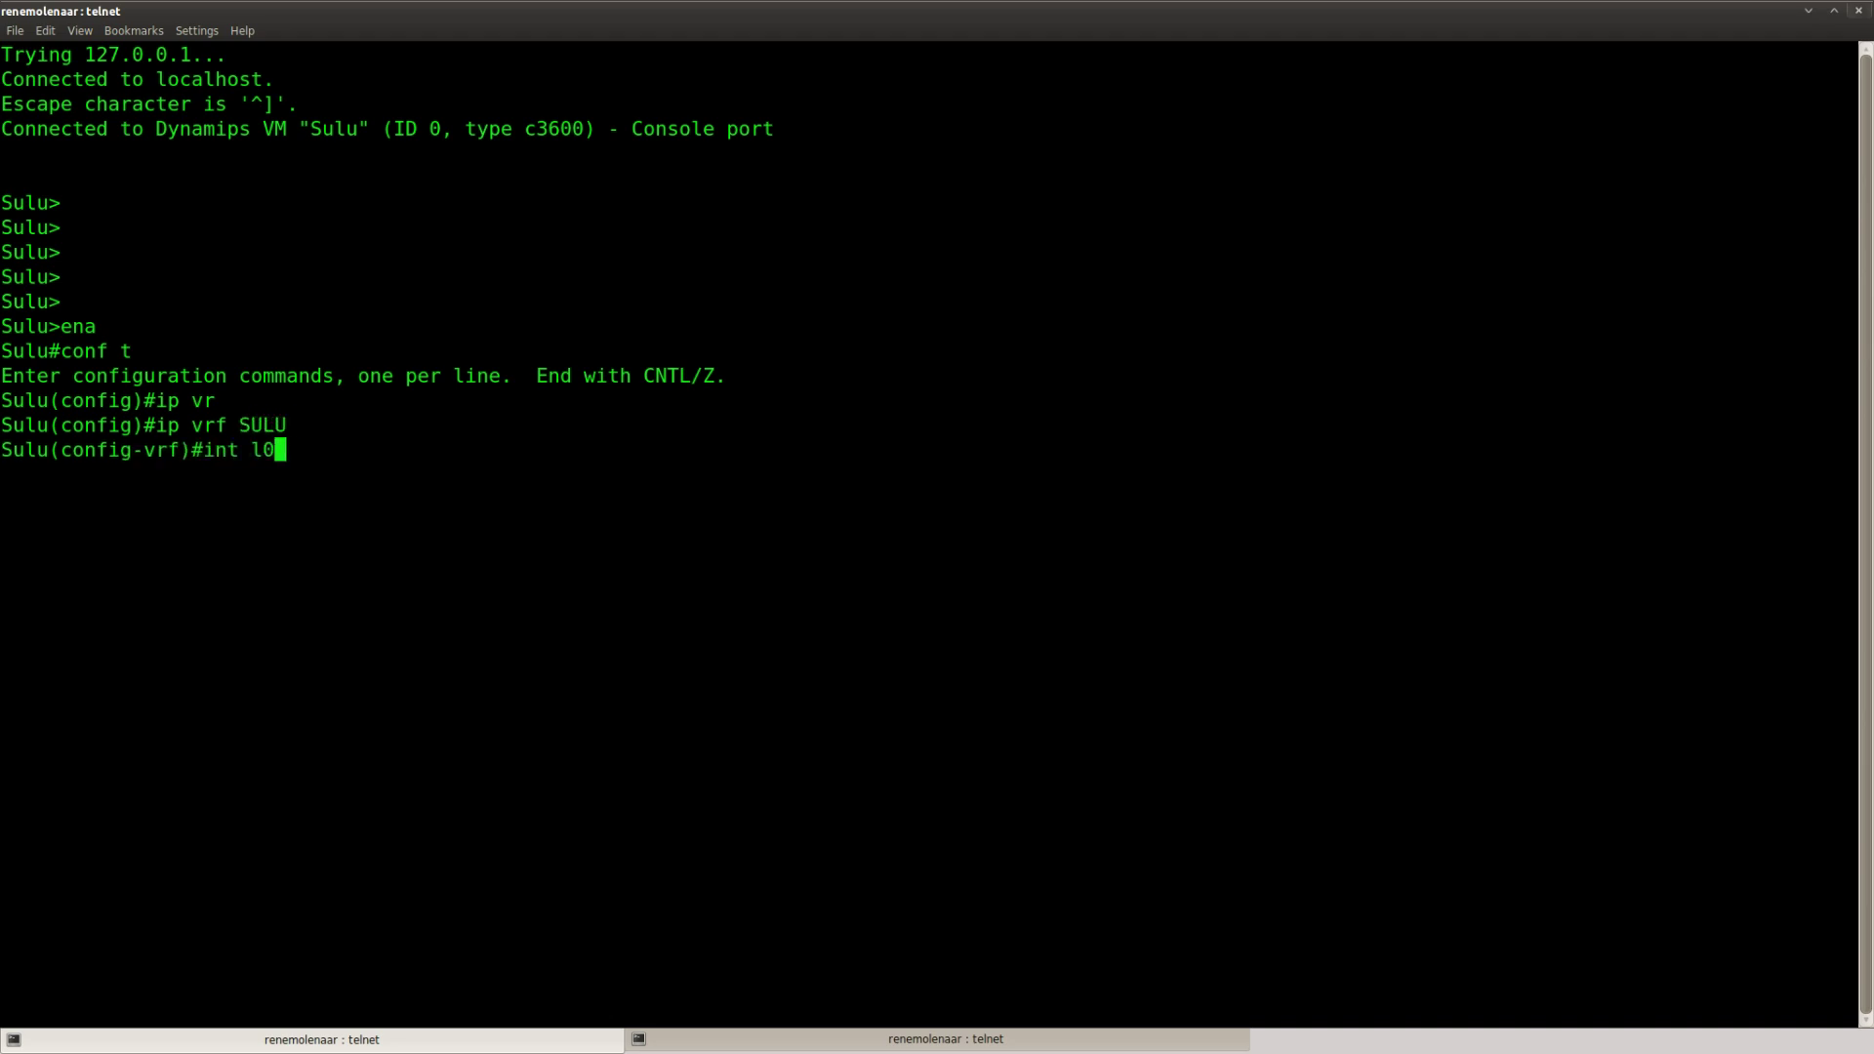
{"action": "key", "text": "Return"}
{"action": "type", "text": "ip vr"}
{"action": "key", "text": "Tab"}
{"action": "type", "text": "for"}
{"action": "key", "text": "Tab"}
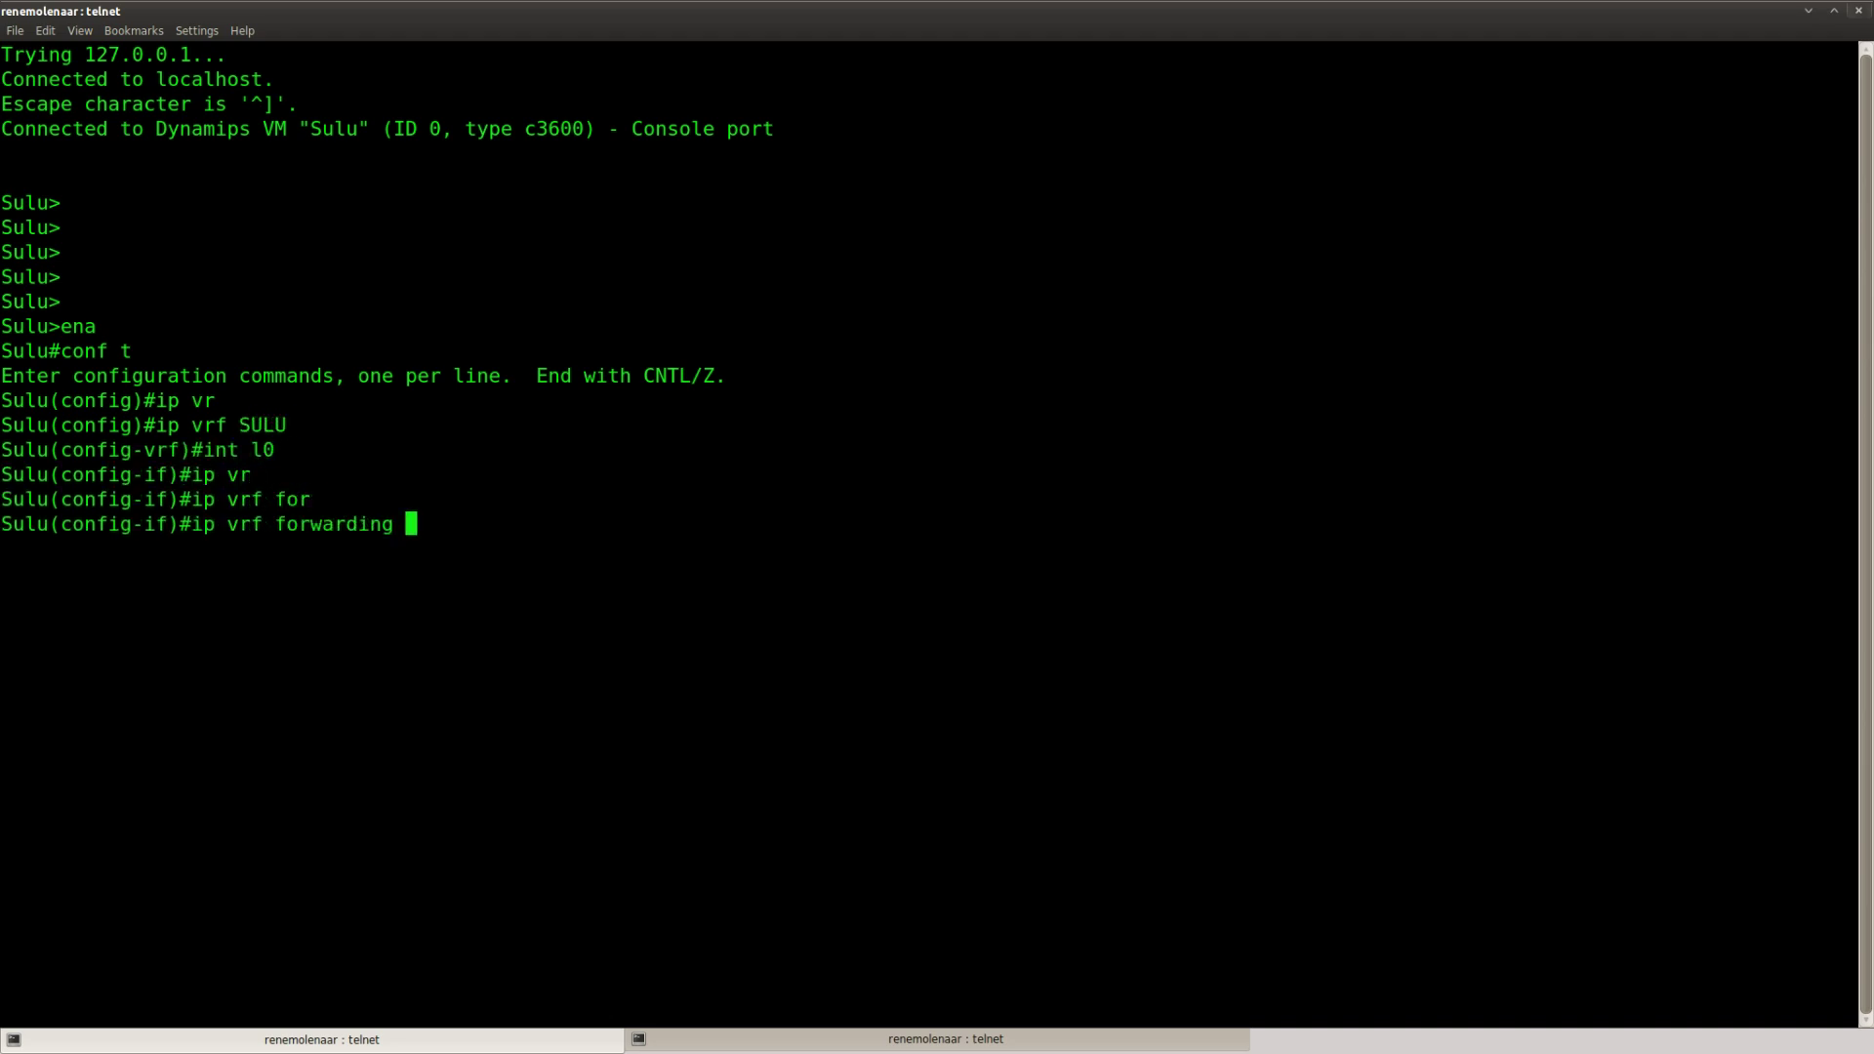
{"action": "type", "text": "SULU"}
{"action": "key", "text": "Return"}
{"action": "type", "text": "ip add"}
{"action": "key", "text": "Tab"}
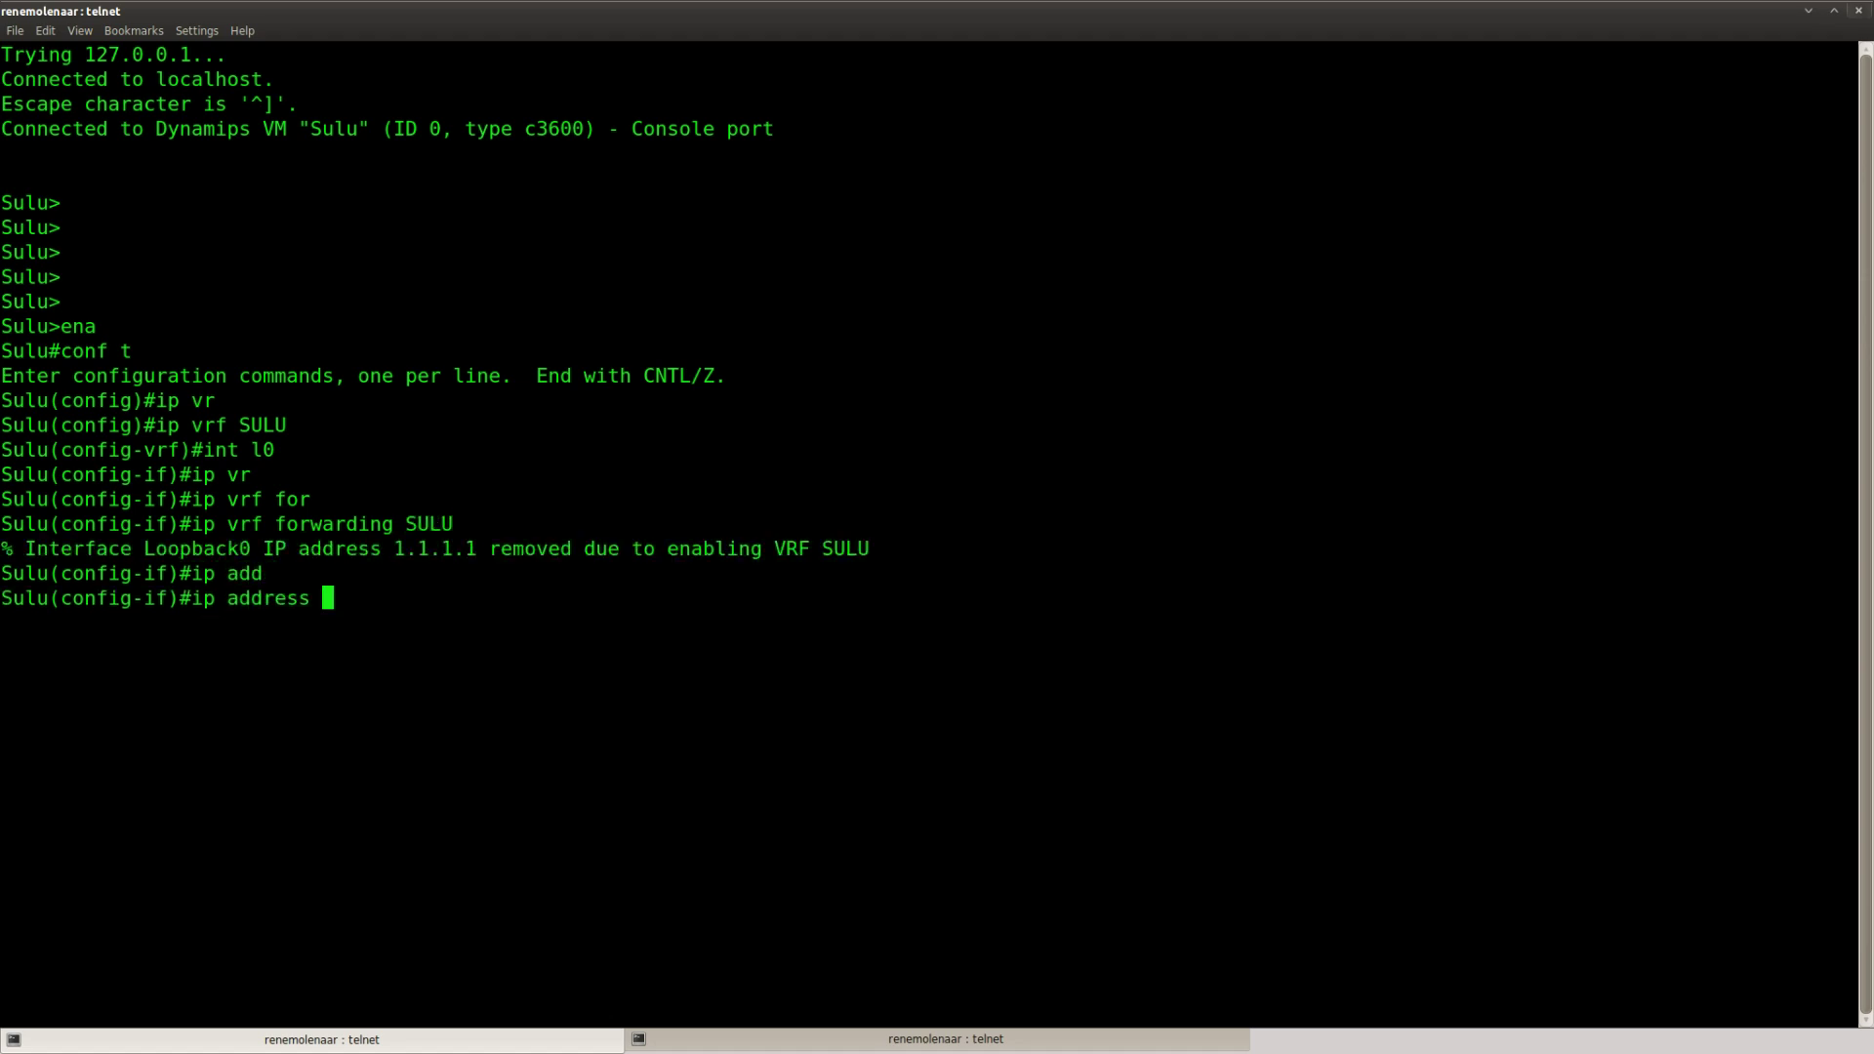
{"action": "type", "text": "1.1.1.1 255.255.255.0"}
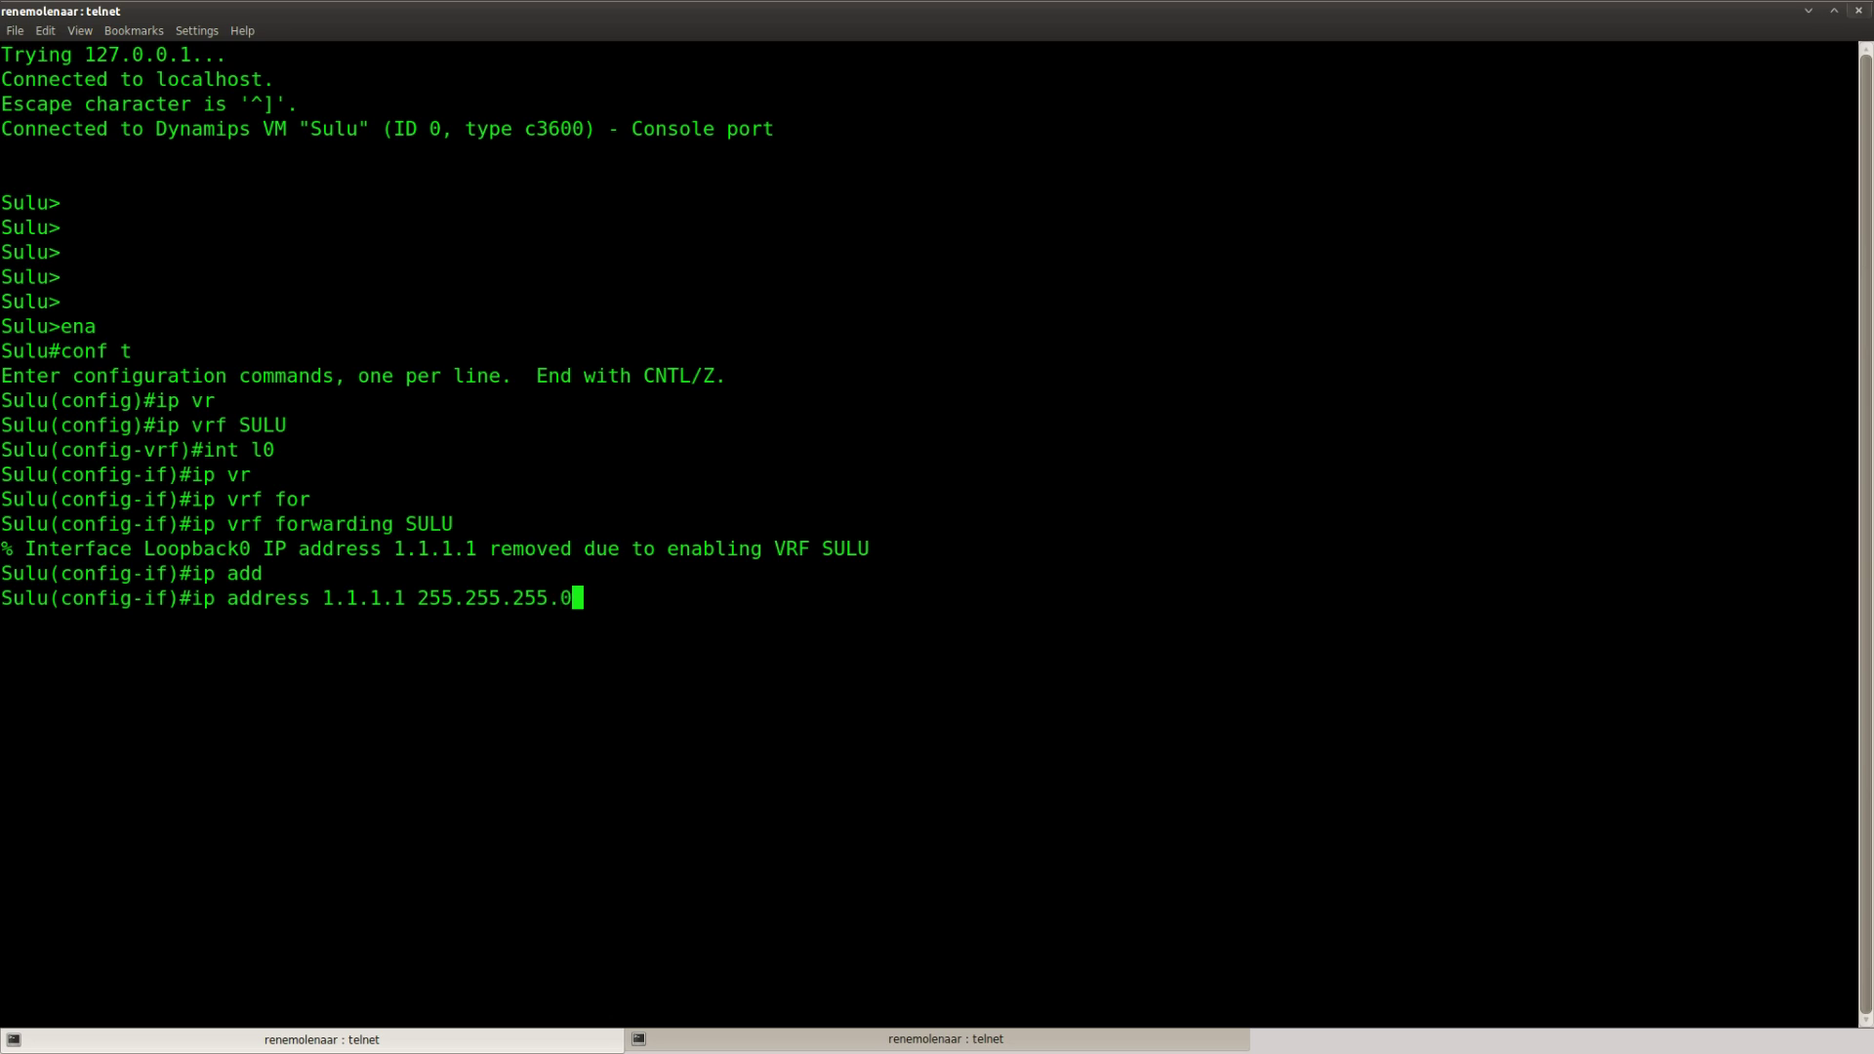
{"action": "key", "text": "Return"}
Put Loopback1 into VRF SULU and re-apply its 11.11.11.11 255.255.255.0 address.
{"action": "type", "text": "int l1"}
{"action": "key", "text": "Return"}
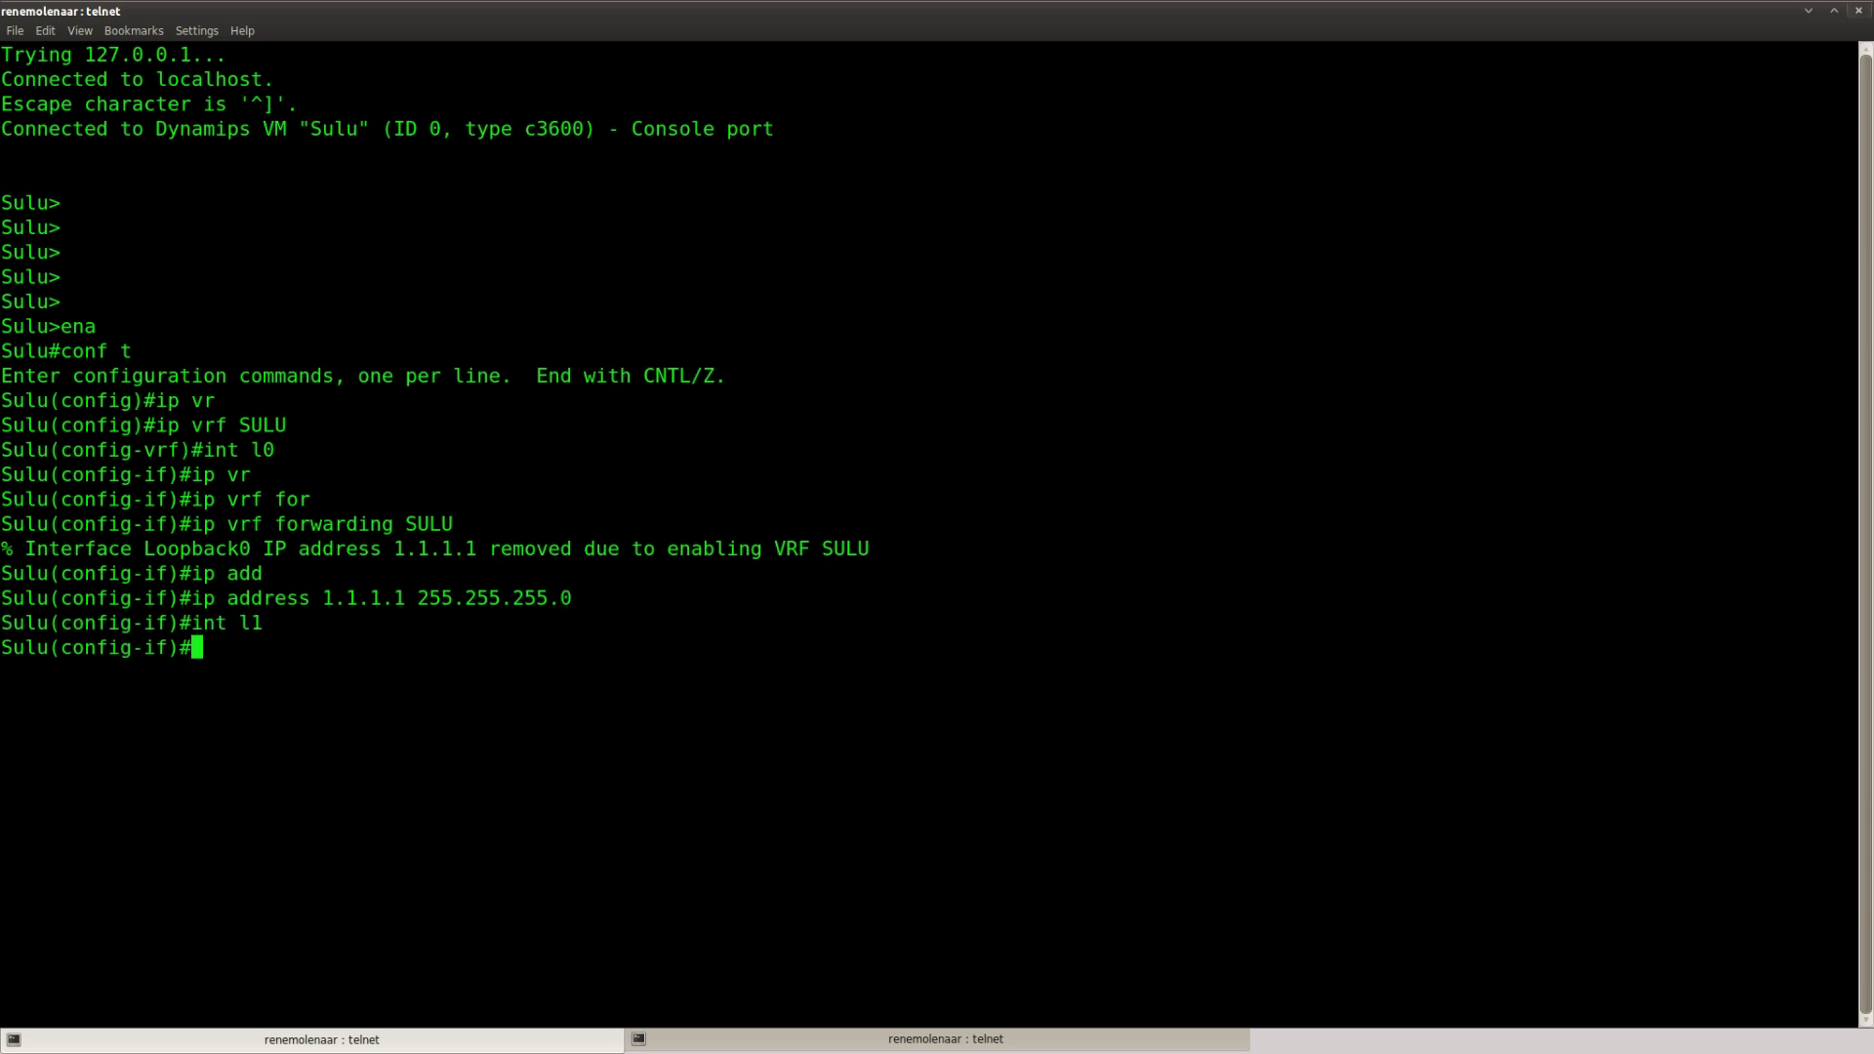
{"action": "key", "text": "Up"}
{"action": "key", "text": "Up"}
{"action": "key", "text": "Up"}
{"action": "key", "text": "Return"}
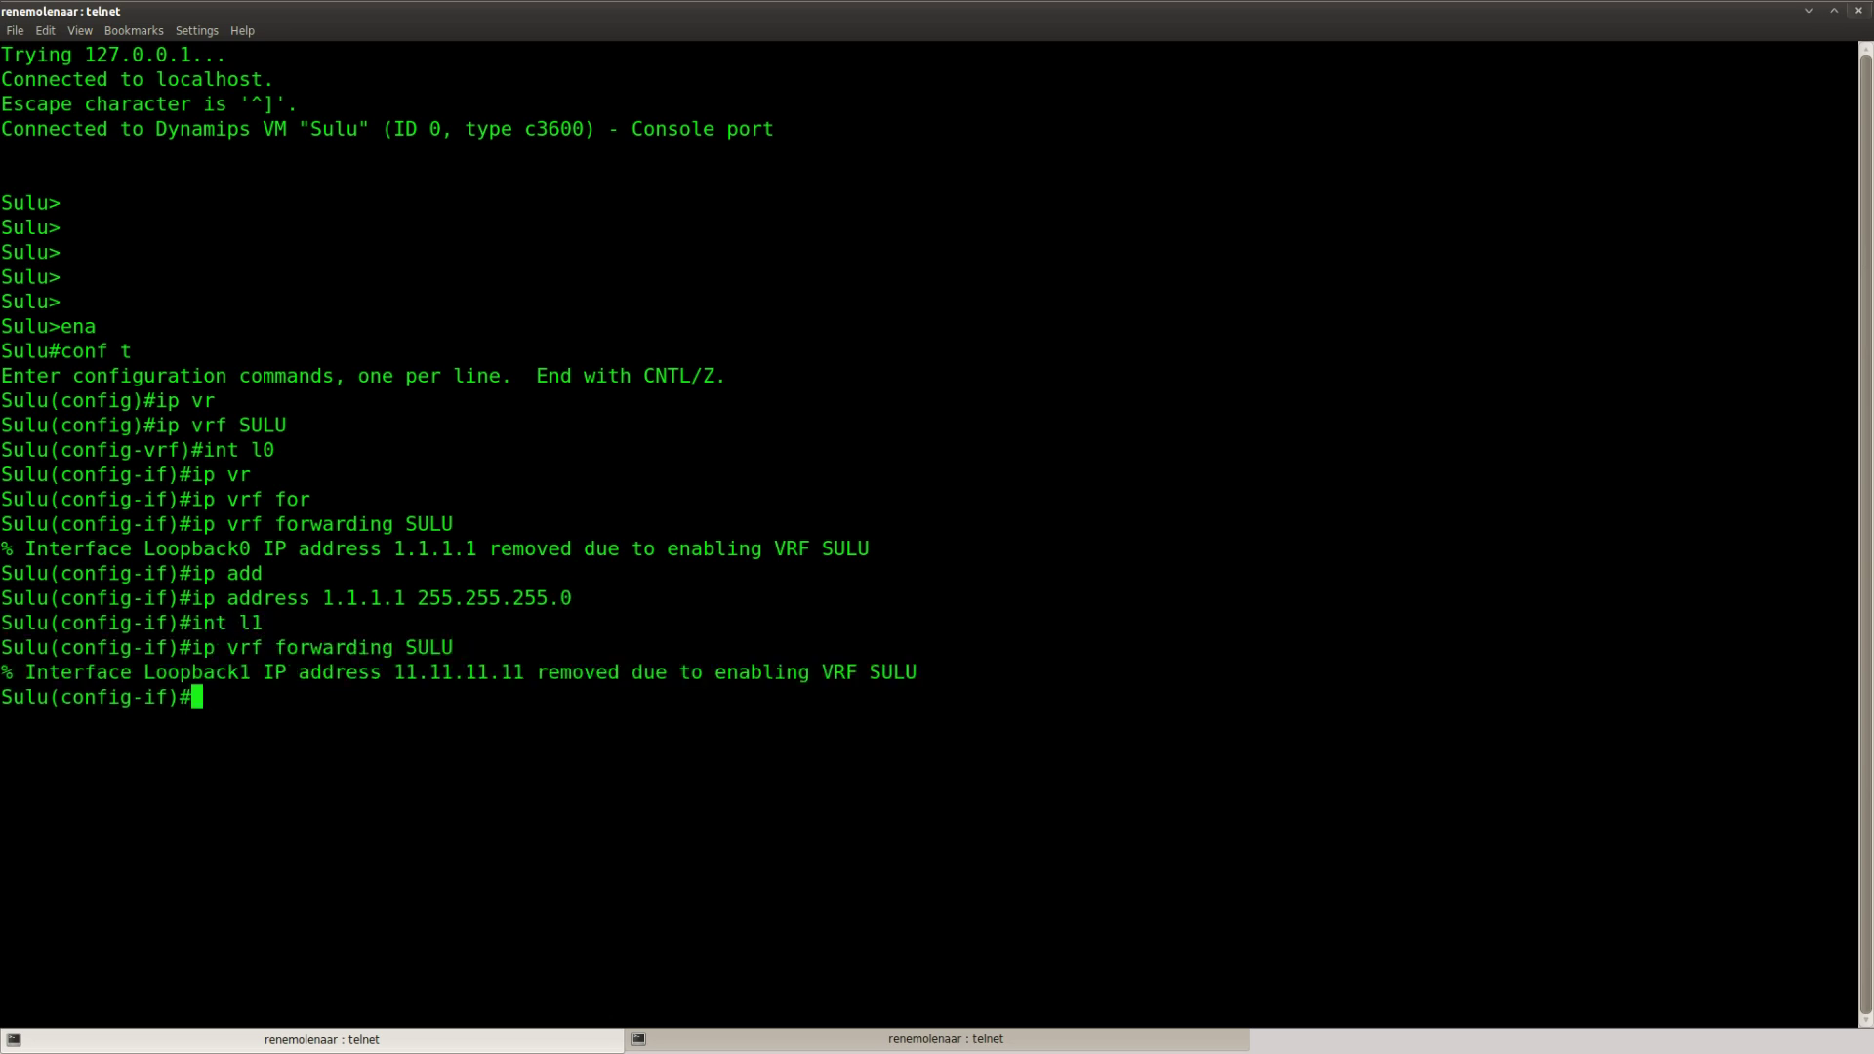
{"action": "type", "text": "ip add"}
{"action": "key", "text": "Tab"}
{"action": "type", "text": "11.11.1"}
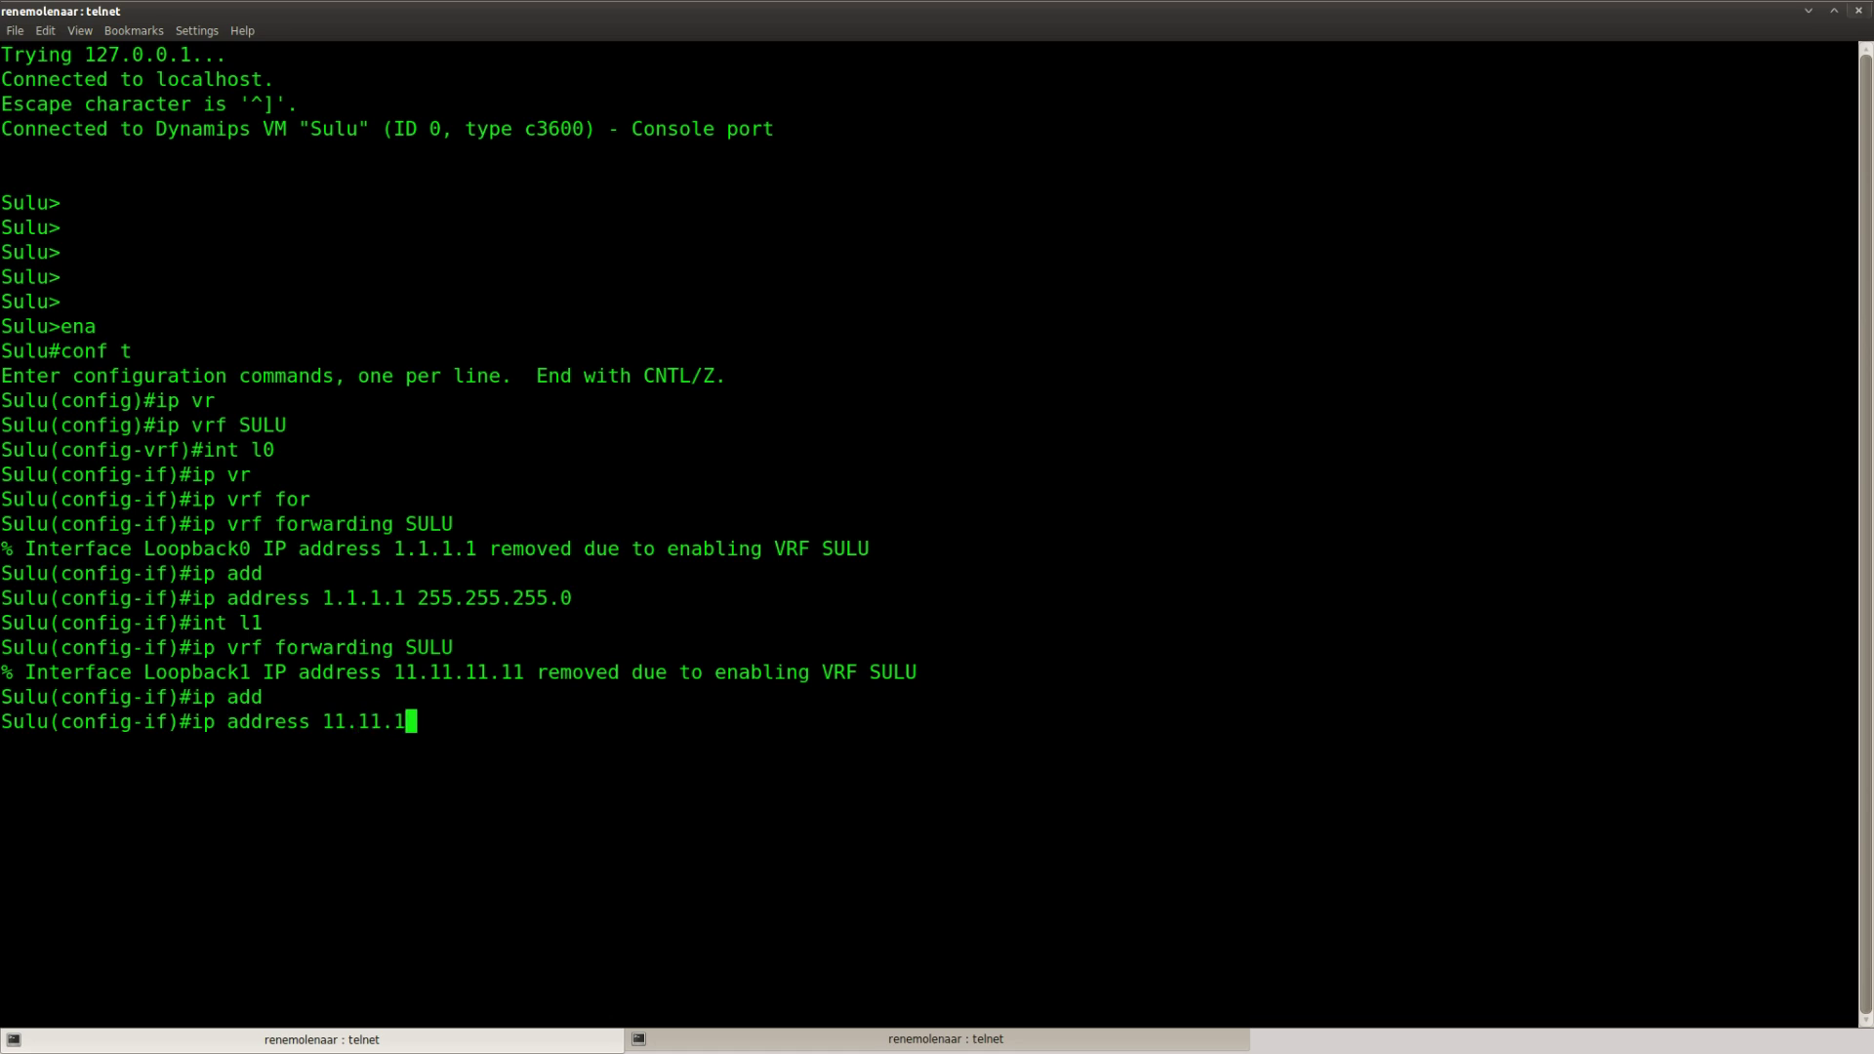
{"action": "type", "text": "1.11 255.255.255.0"}
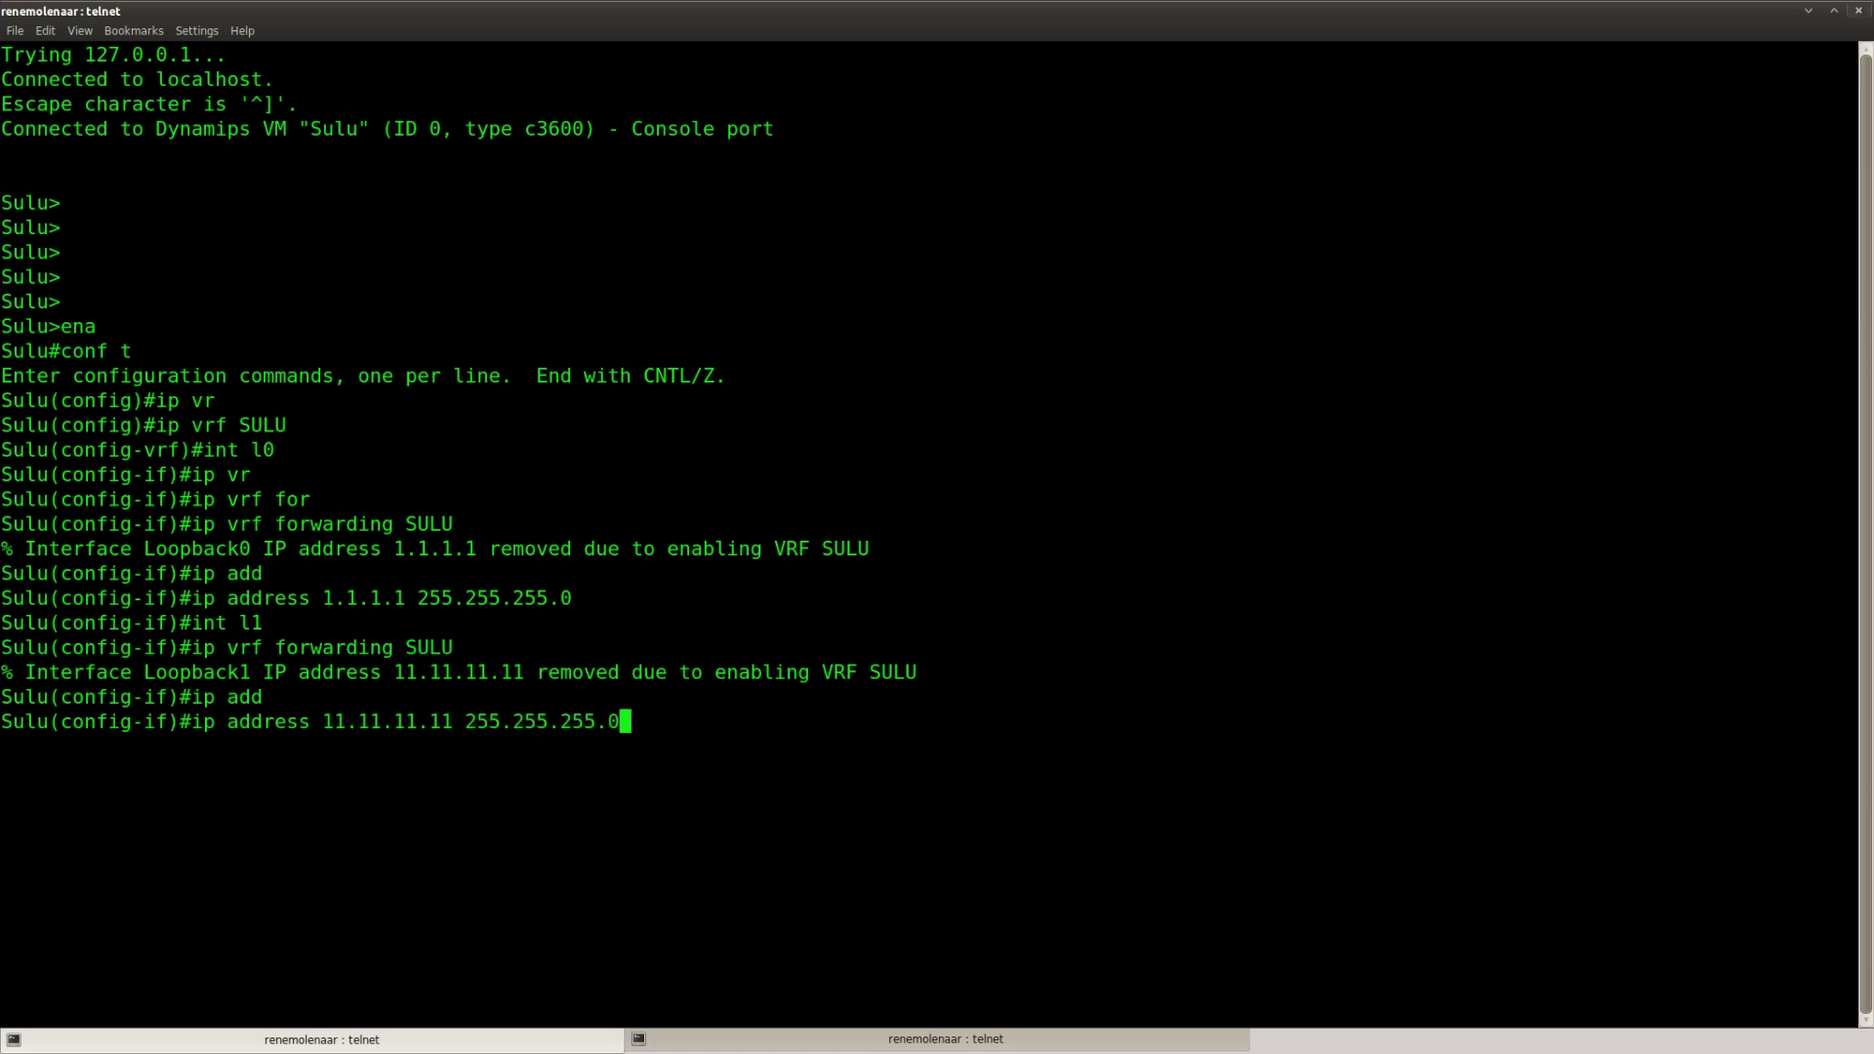
{"action": "key", "text": "Return"}
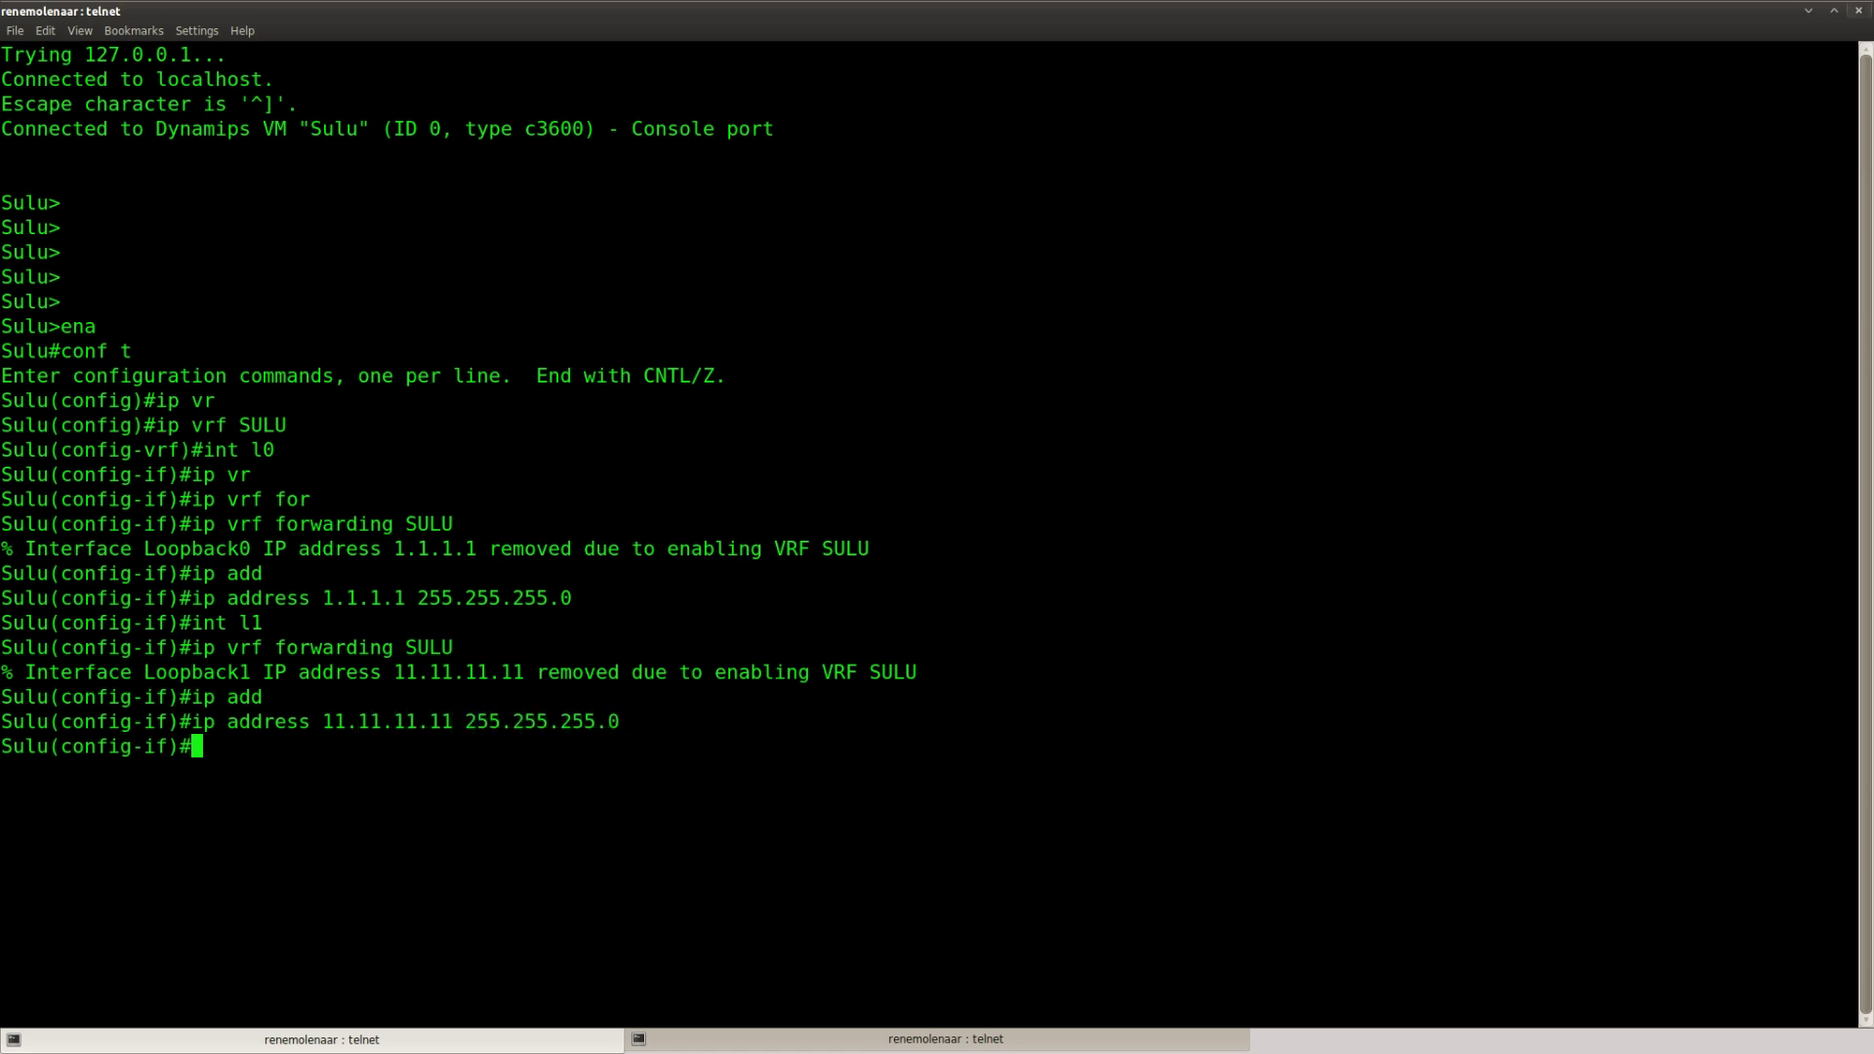
On router Chekov, enter global configuration and create VRF CHEKOV.
{"action": "left_click", "coordinate": [858, 1039]}
{"action": "key", "text": "Return"}
{"action": "key", "text": "Return"}
{"action": "key", "text": "Return"}
{"action": "type", "text": "ena"}
{"action": "key", "text": "Return"}
{"action": "type", "text": "con"}
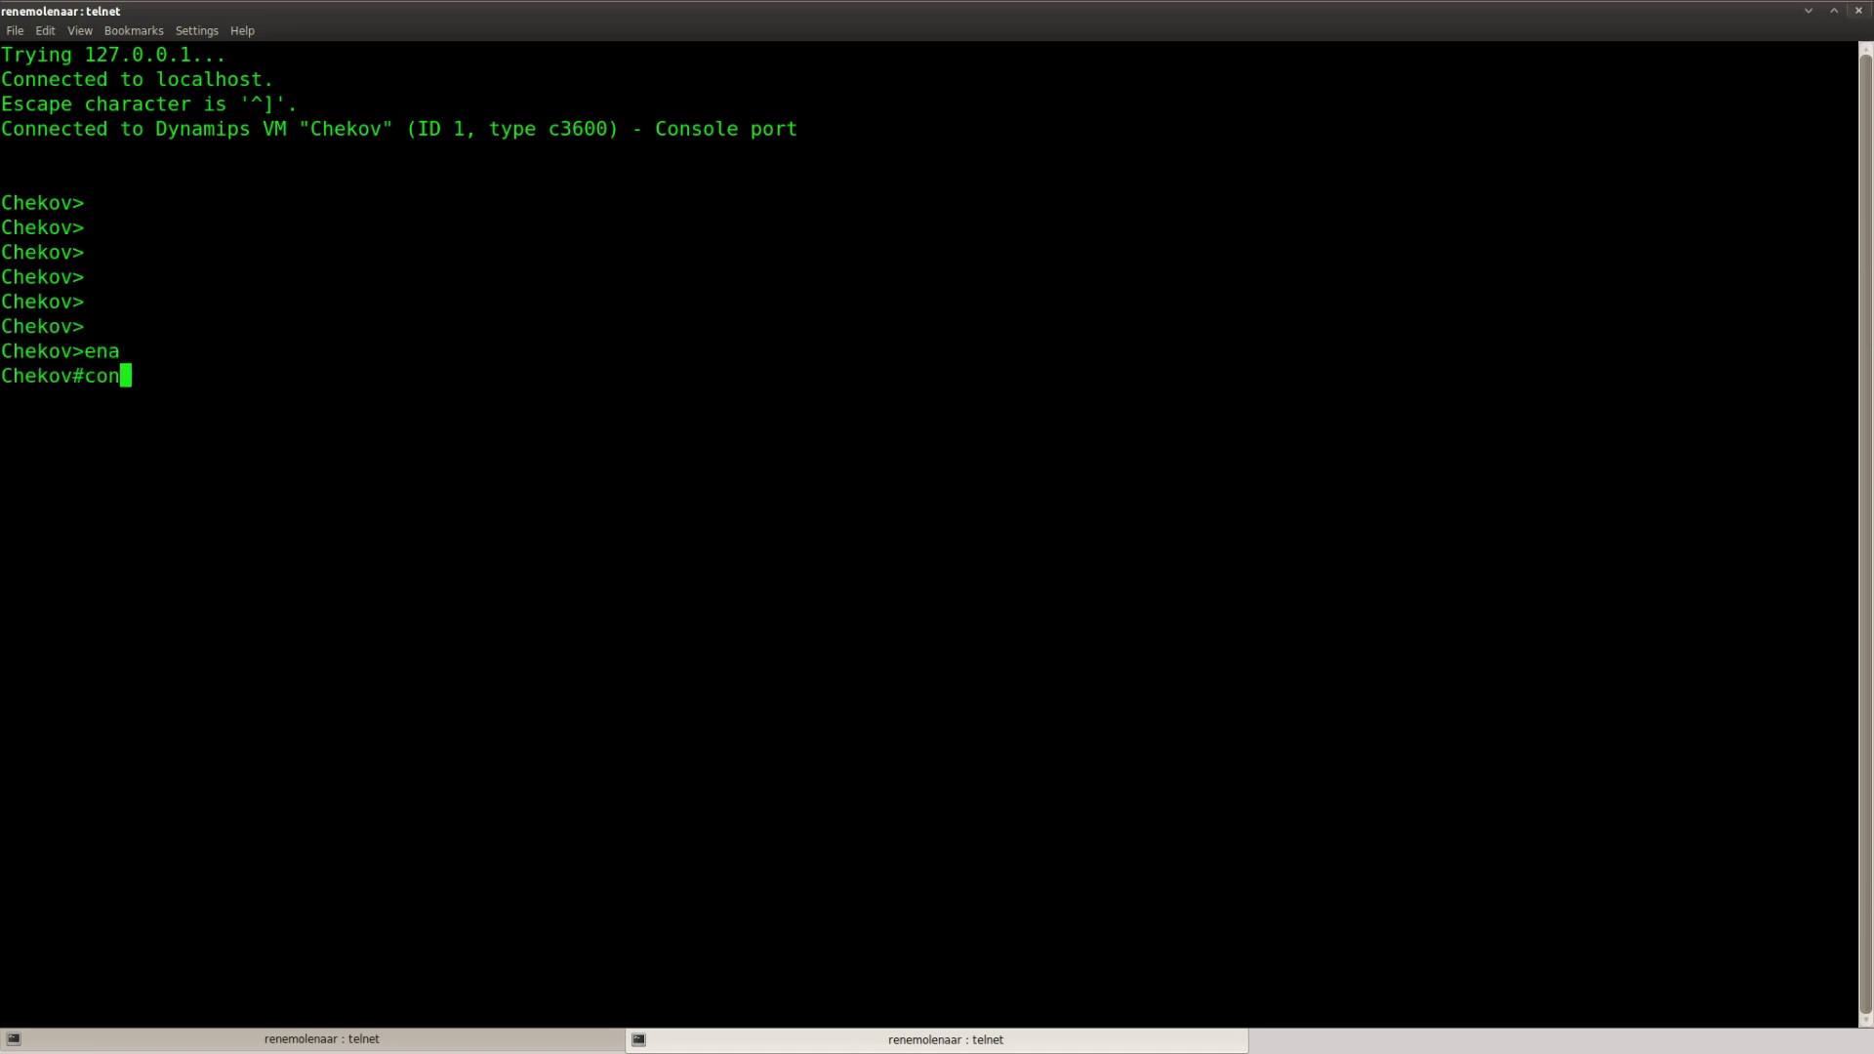
{"action": "type", "text": "f t"}
{"action": "key", "text": "Return"}
{"action": "type", "text": "ip vr"}
{"action": "key", "text": "Tab"}
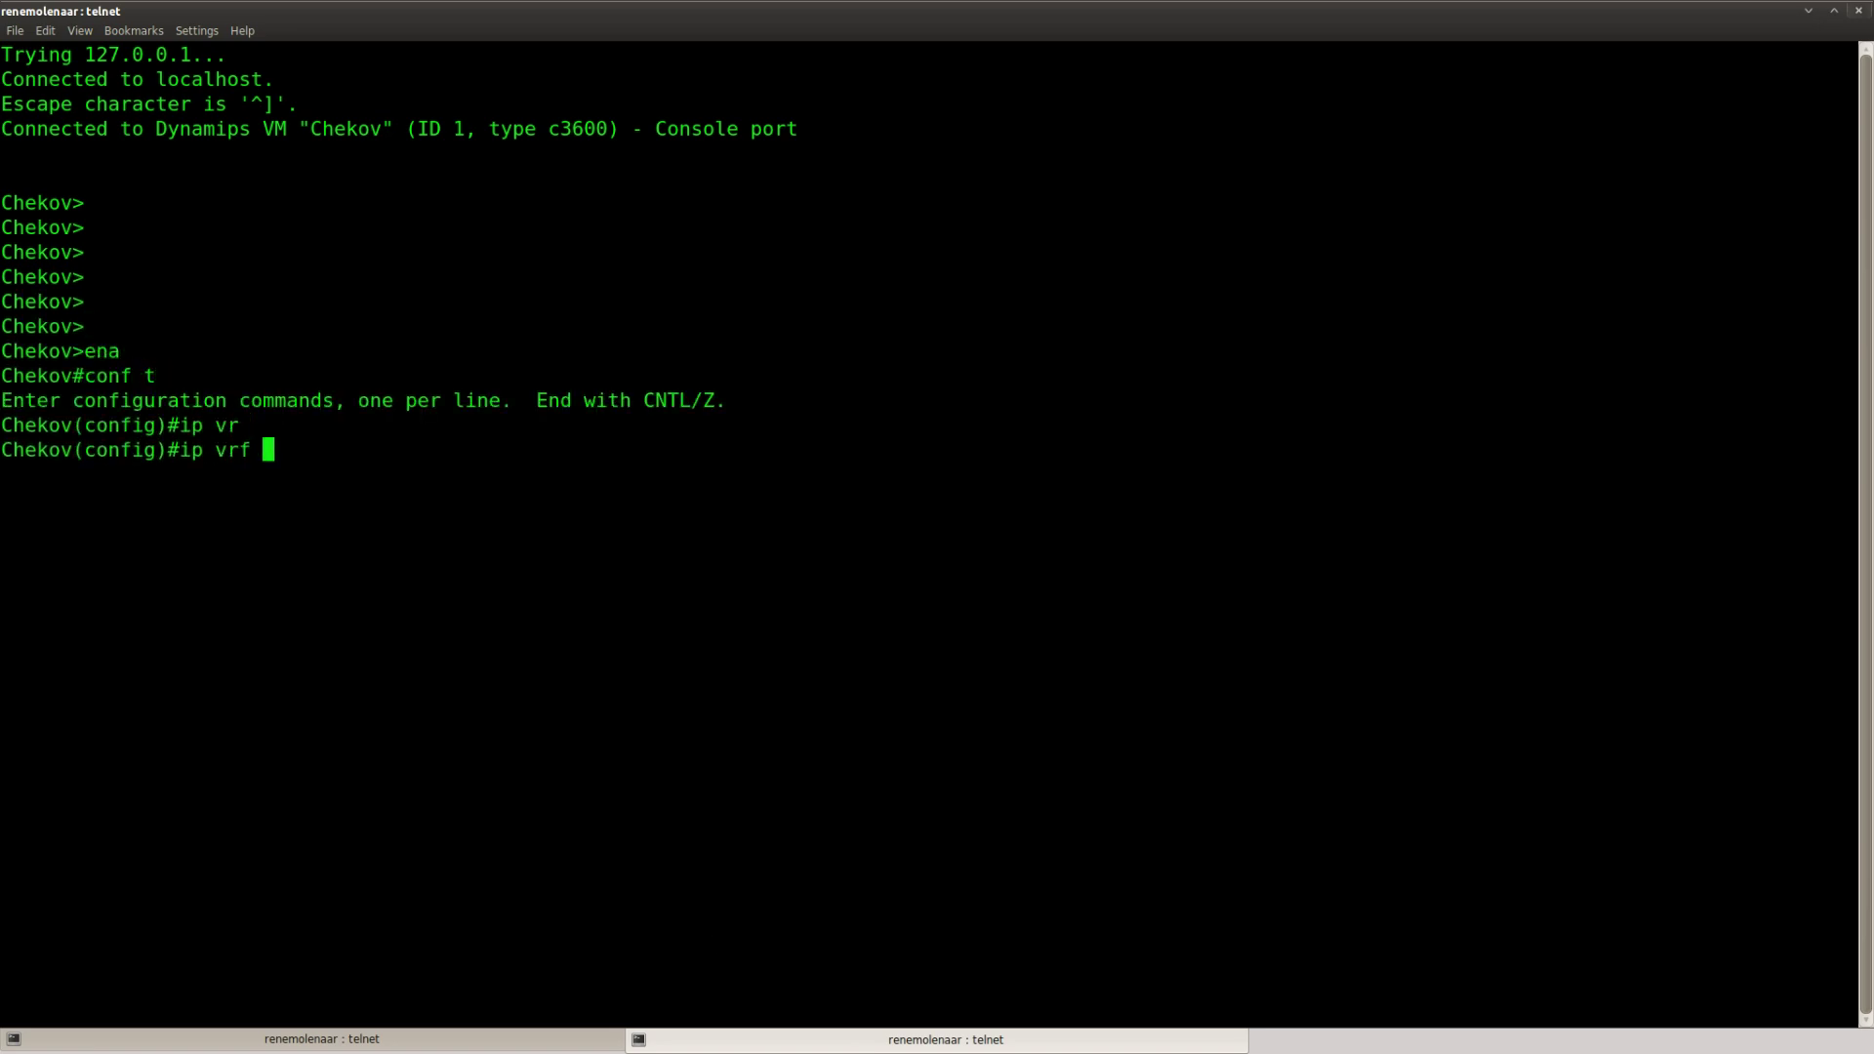
{"action": "type", "text": "CHEKOV"}
{"action": "key", "text": "Return"}
Put Loopback0 into VRF CHEKOV and re-apply its 2.2.2.2 255.255.255.0 address.
{"action": "type", "text": "int l0"}
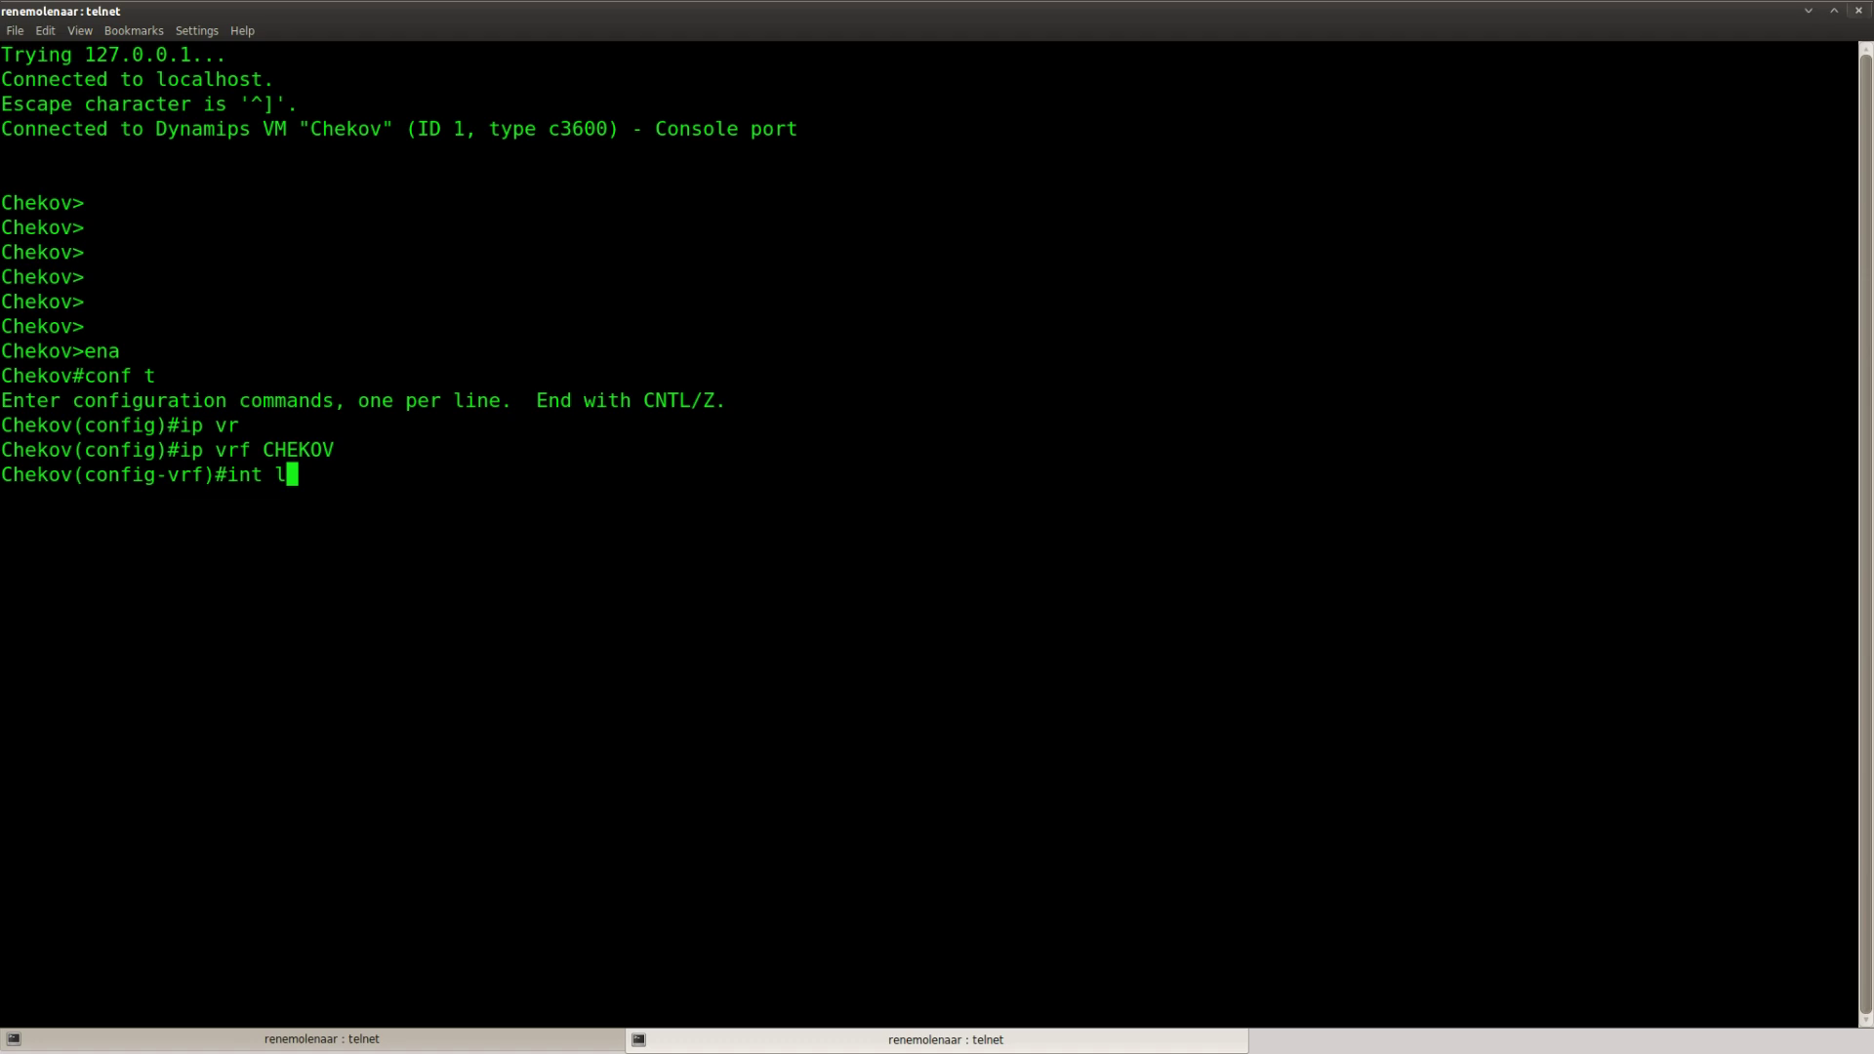
{"action": "key", "text": "Return"}
{"action": "type", "text": "ip vr"}
{"action": "key", "text": "Tab"}
{"action": "type", "text": "for"}
{"action": "key", "text": "Tab"}
{"action": "type", "text": "CHEKOV"}
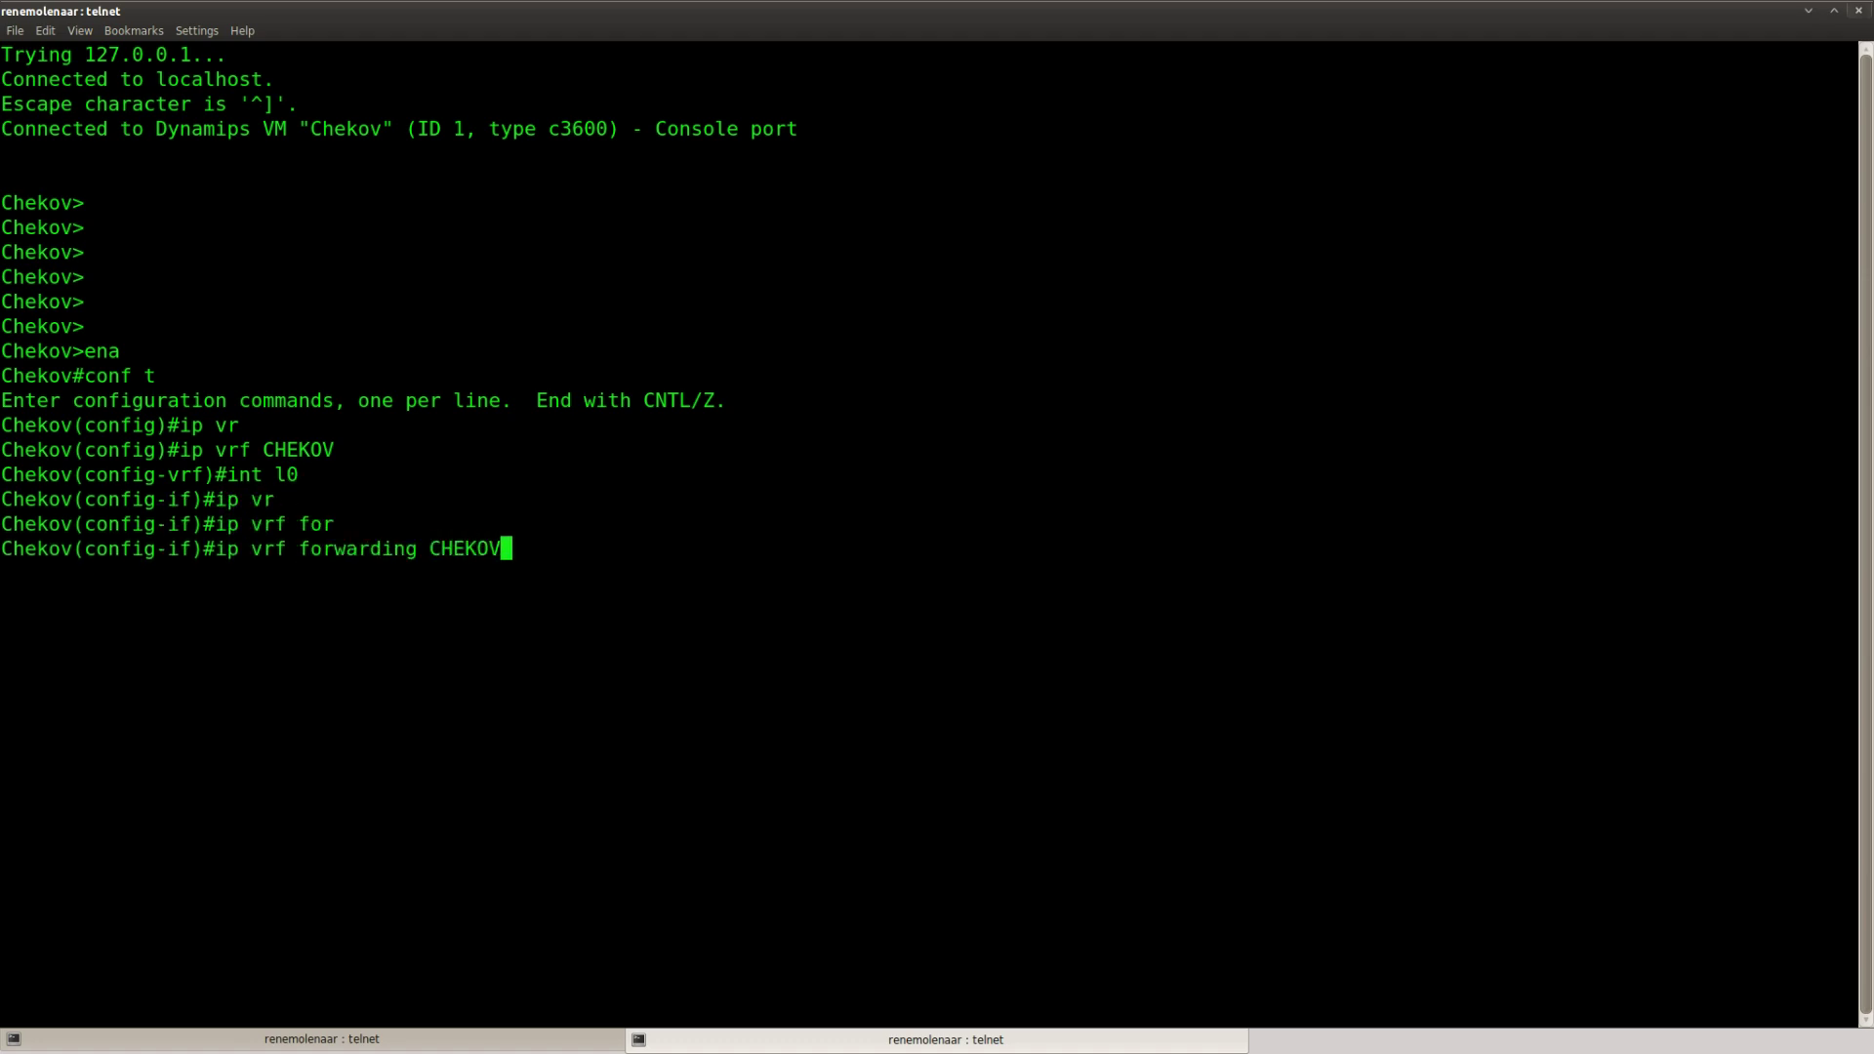
{"action": "key", "text": "Return"}
{"action": "type", "text": "ip add"}
{"action": "key", "text": "Tab"}
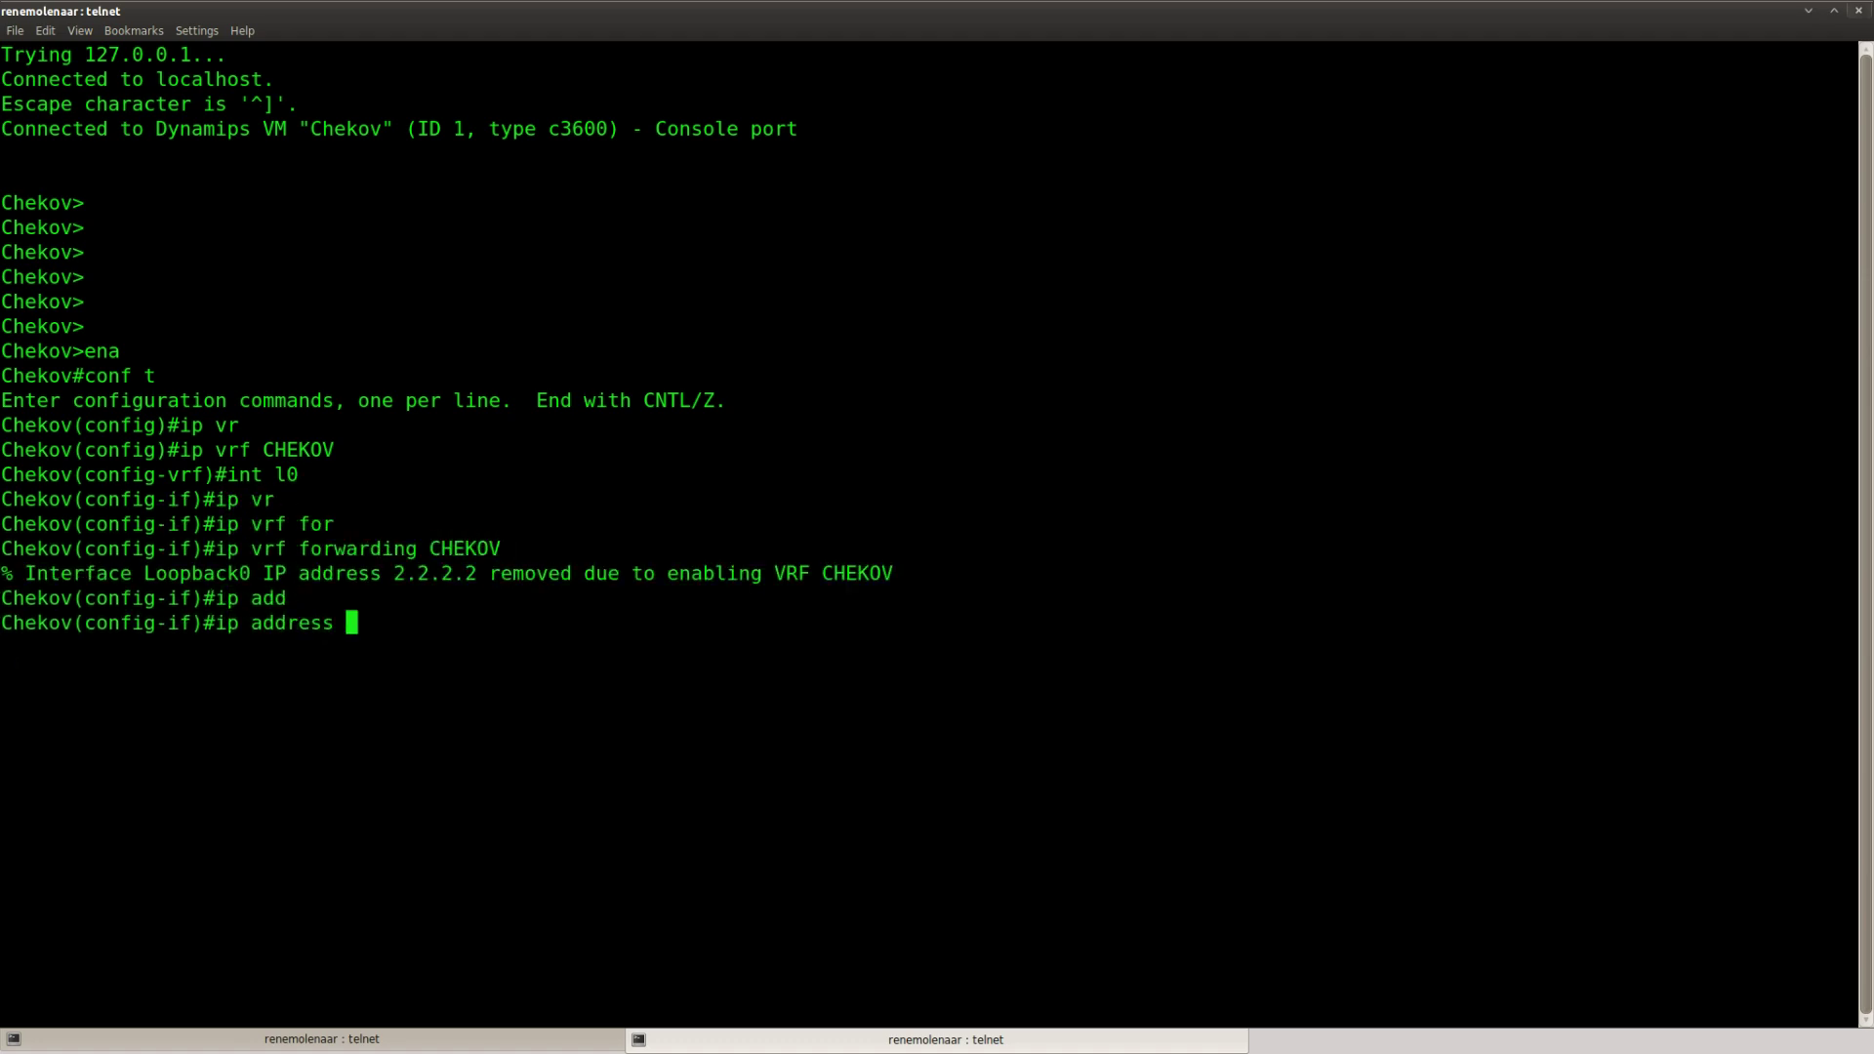
{"action": "type", "text": "2.2.2.2 255.255.255.0"}
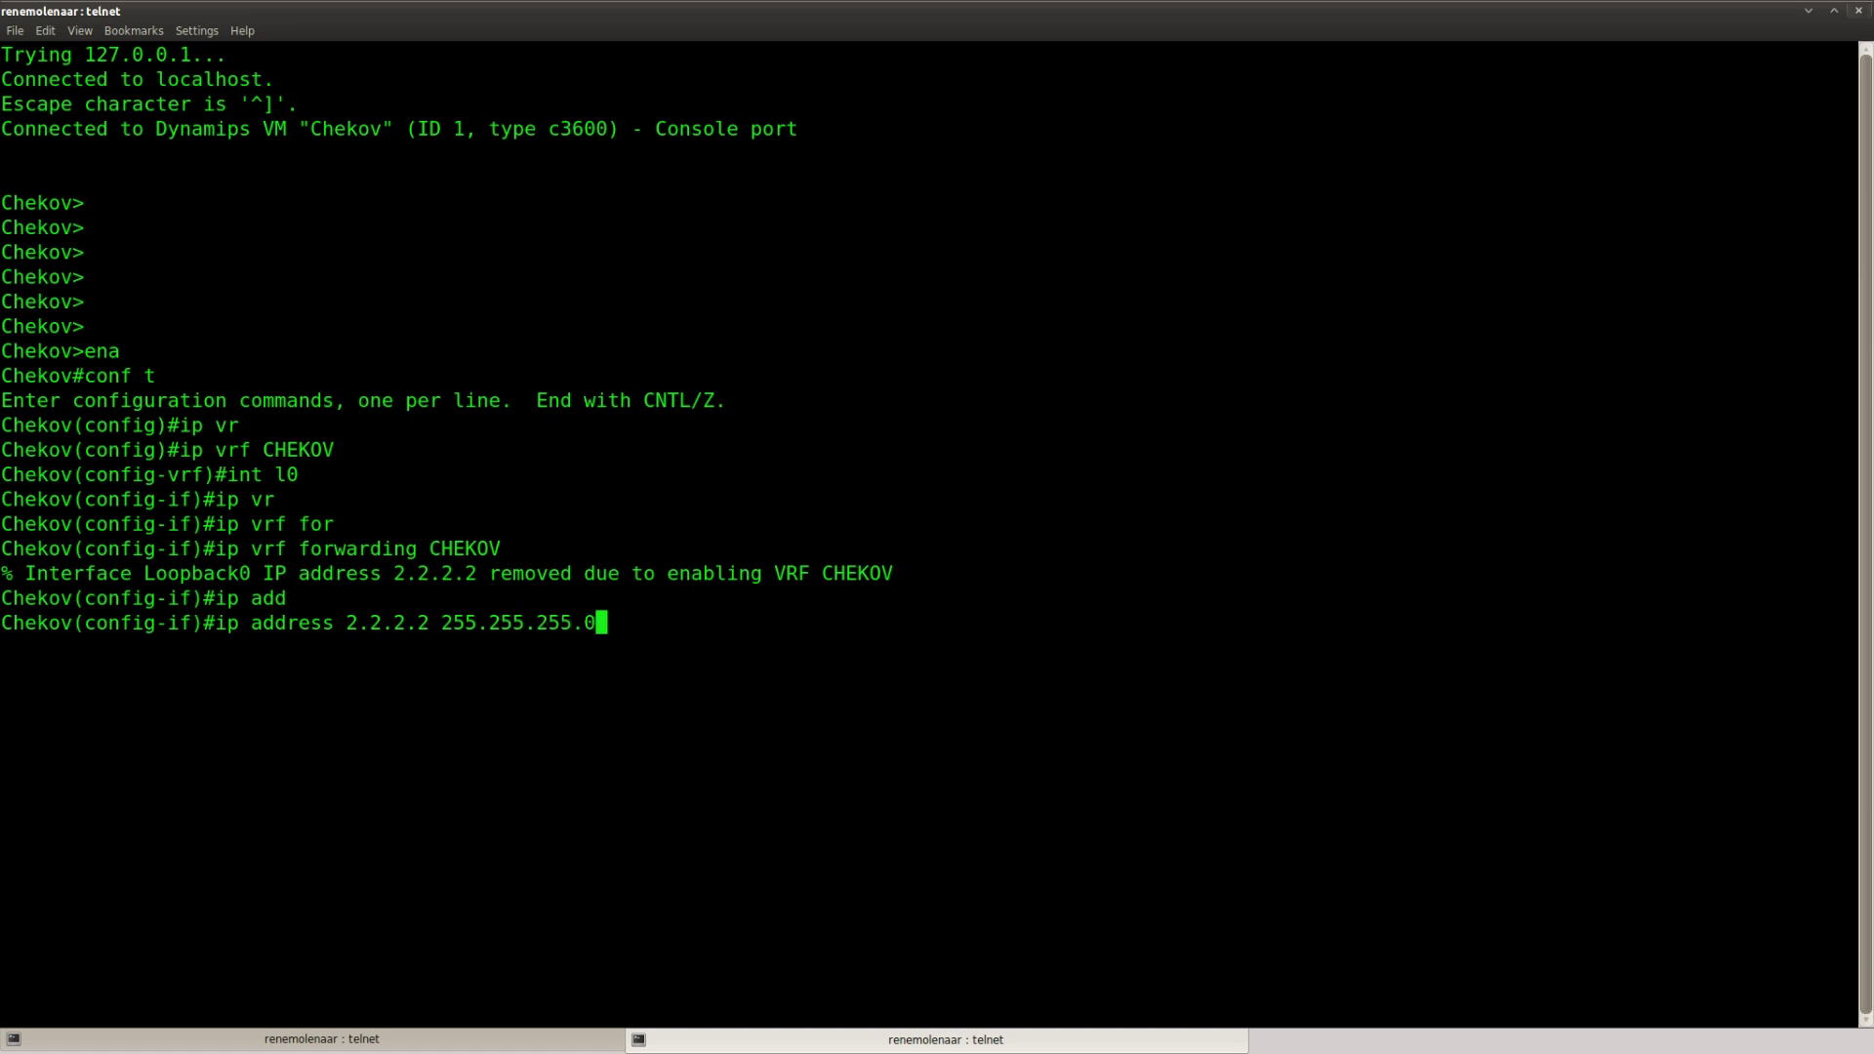
{"action": "key", "text": "Return"}
Put Loopback1 into VRF CHEKOV with address 22.22.22.22 255.255.255.0.
{"action": "type", "text": "int l1"}
{"action": "key", "text": "Return"}
{"action": "key", "text": "Up"}
{"action": "key", "text": "Up"}
{"action": "key", "text": "Up"}
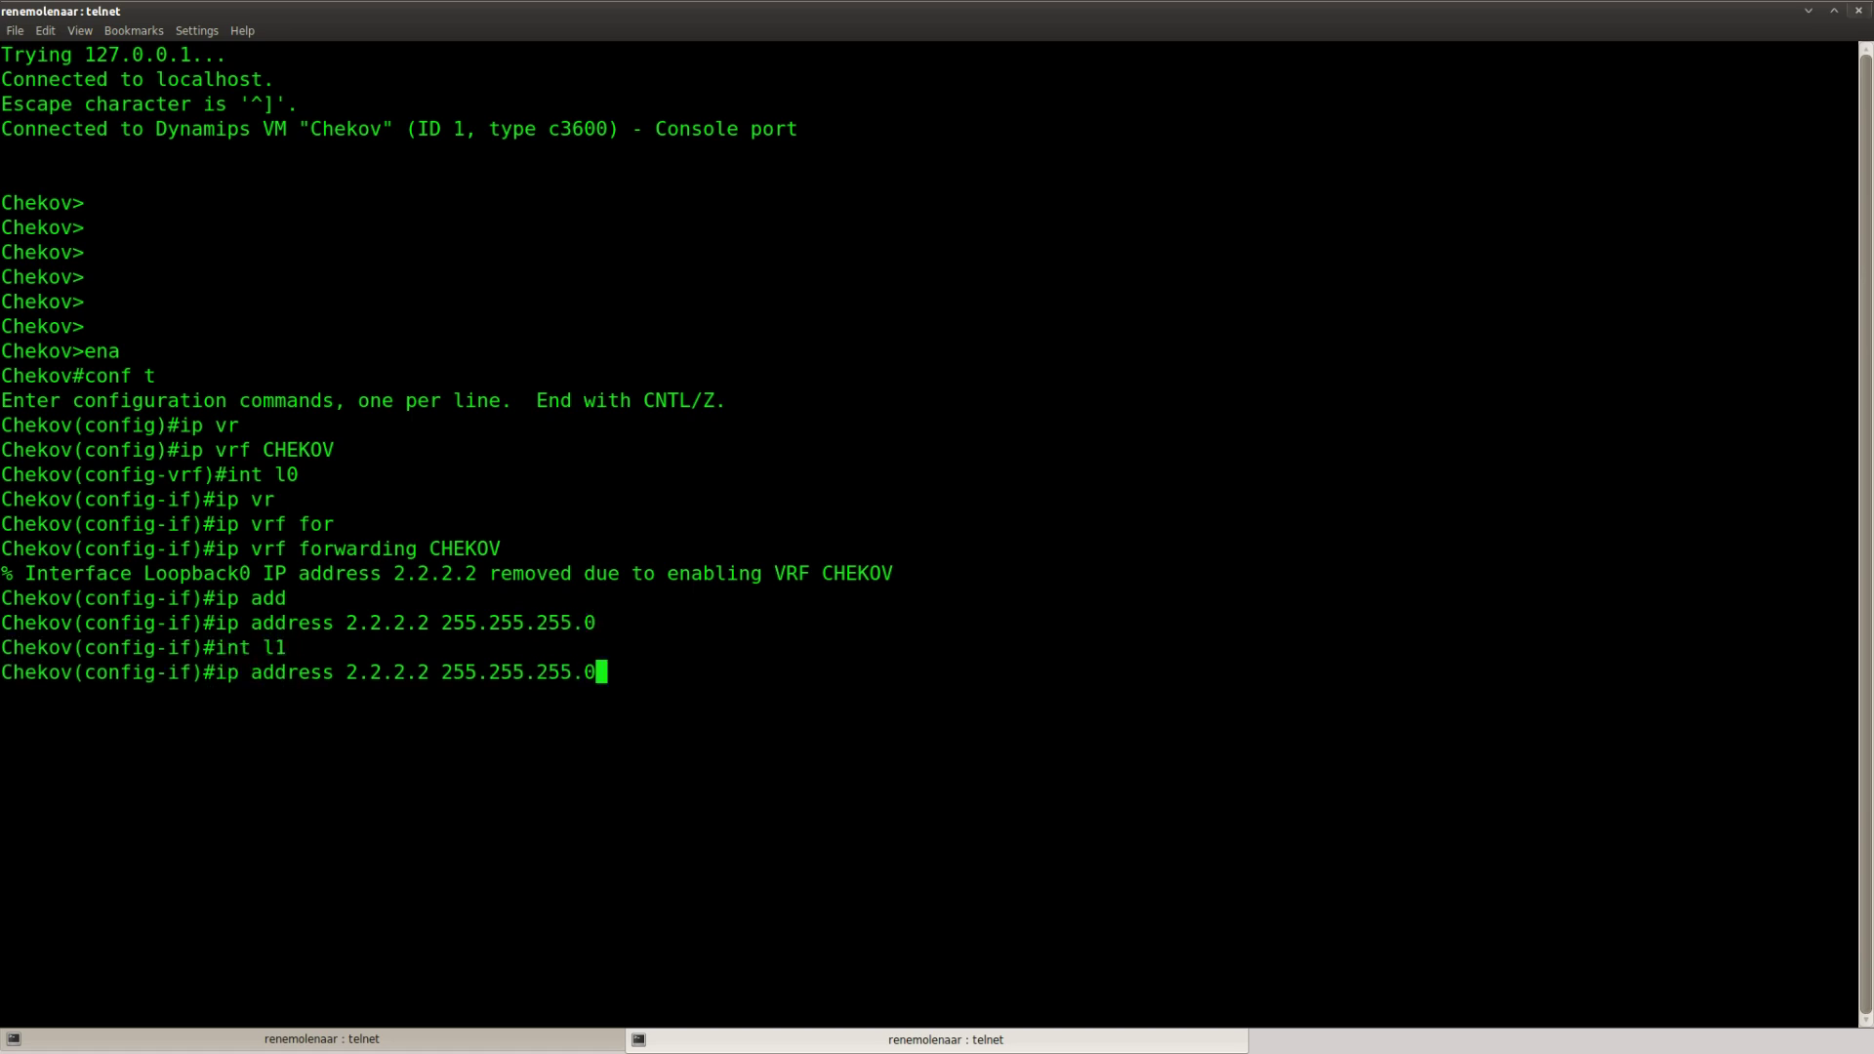
{"action": "key", "text": "Return"}
{"action": "type", "text": "ip add"}
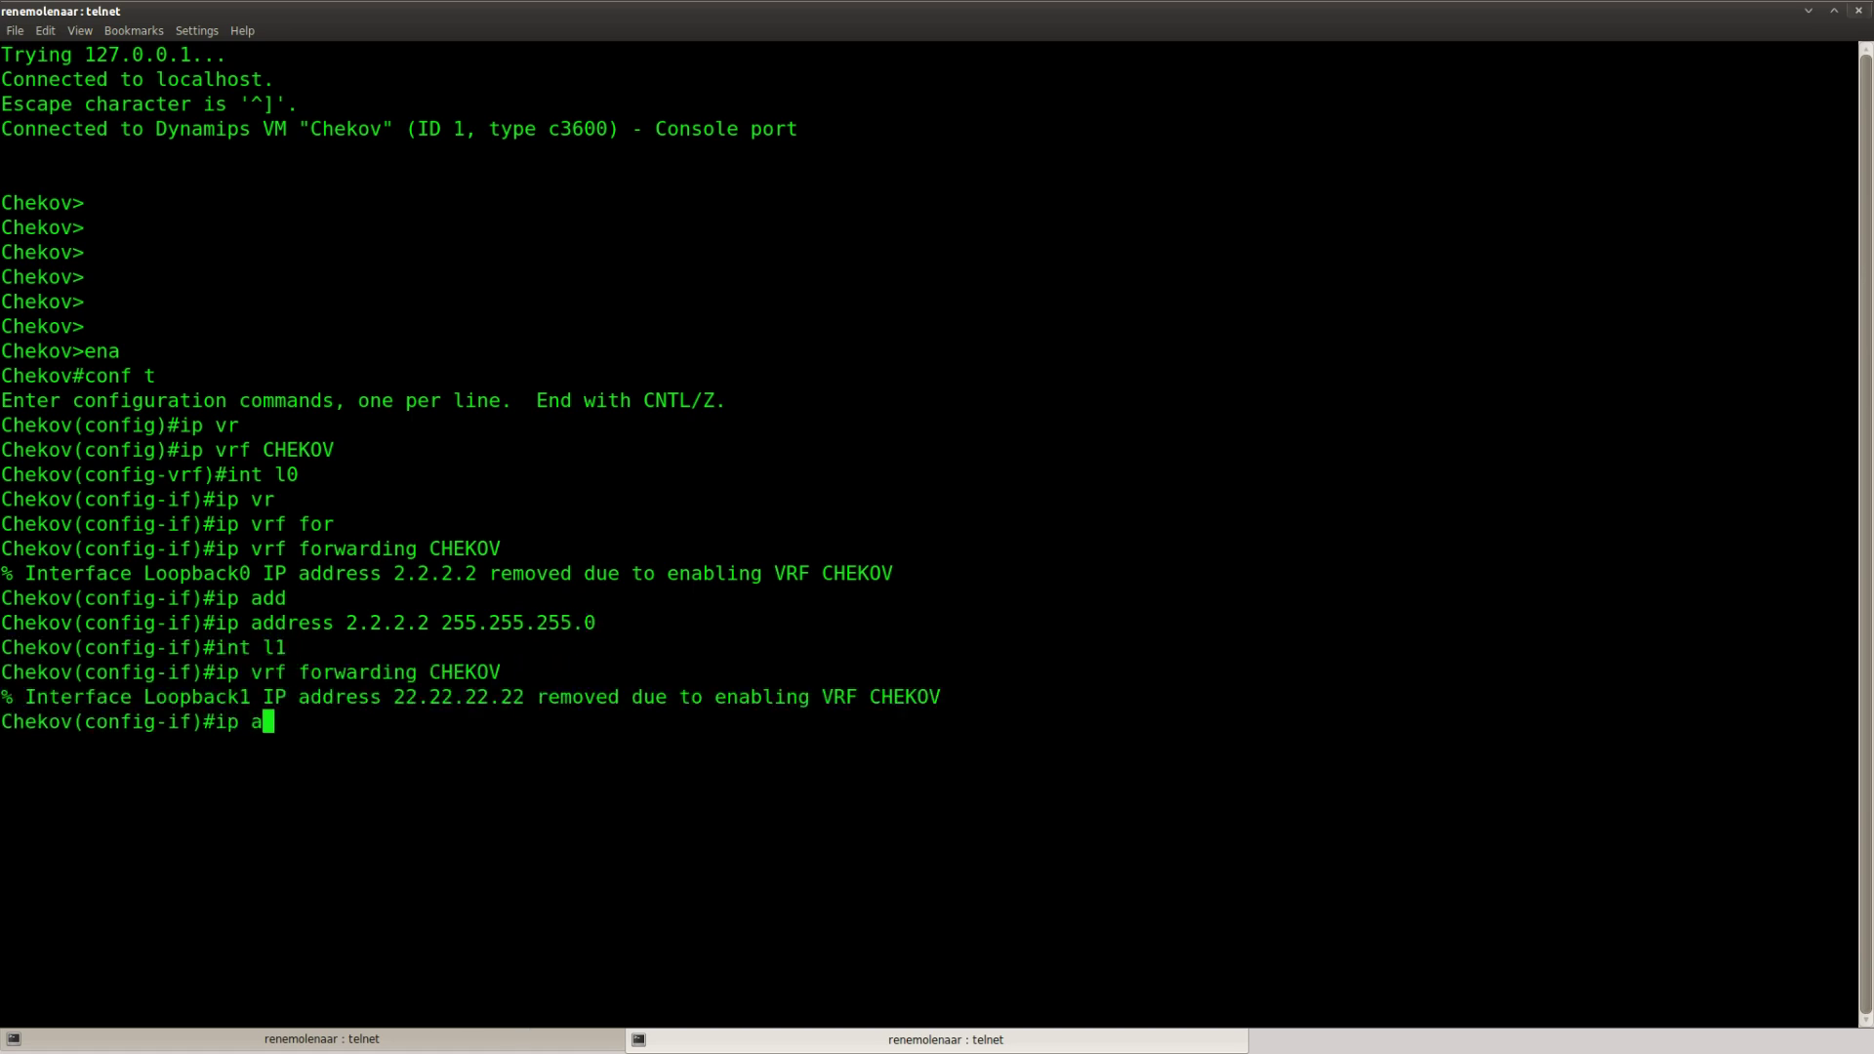
{"action": "key", "text": "Tab"}
{"action": "type", "text": "22.22.22.2"}
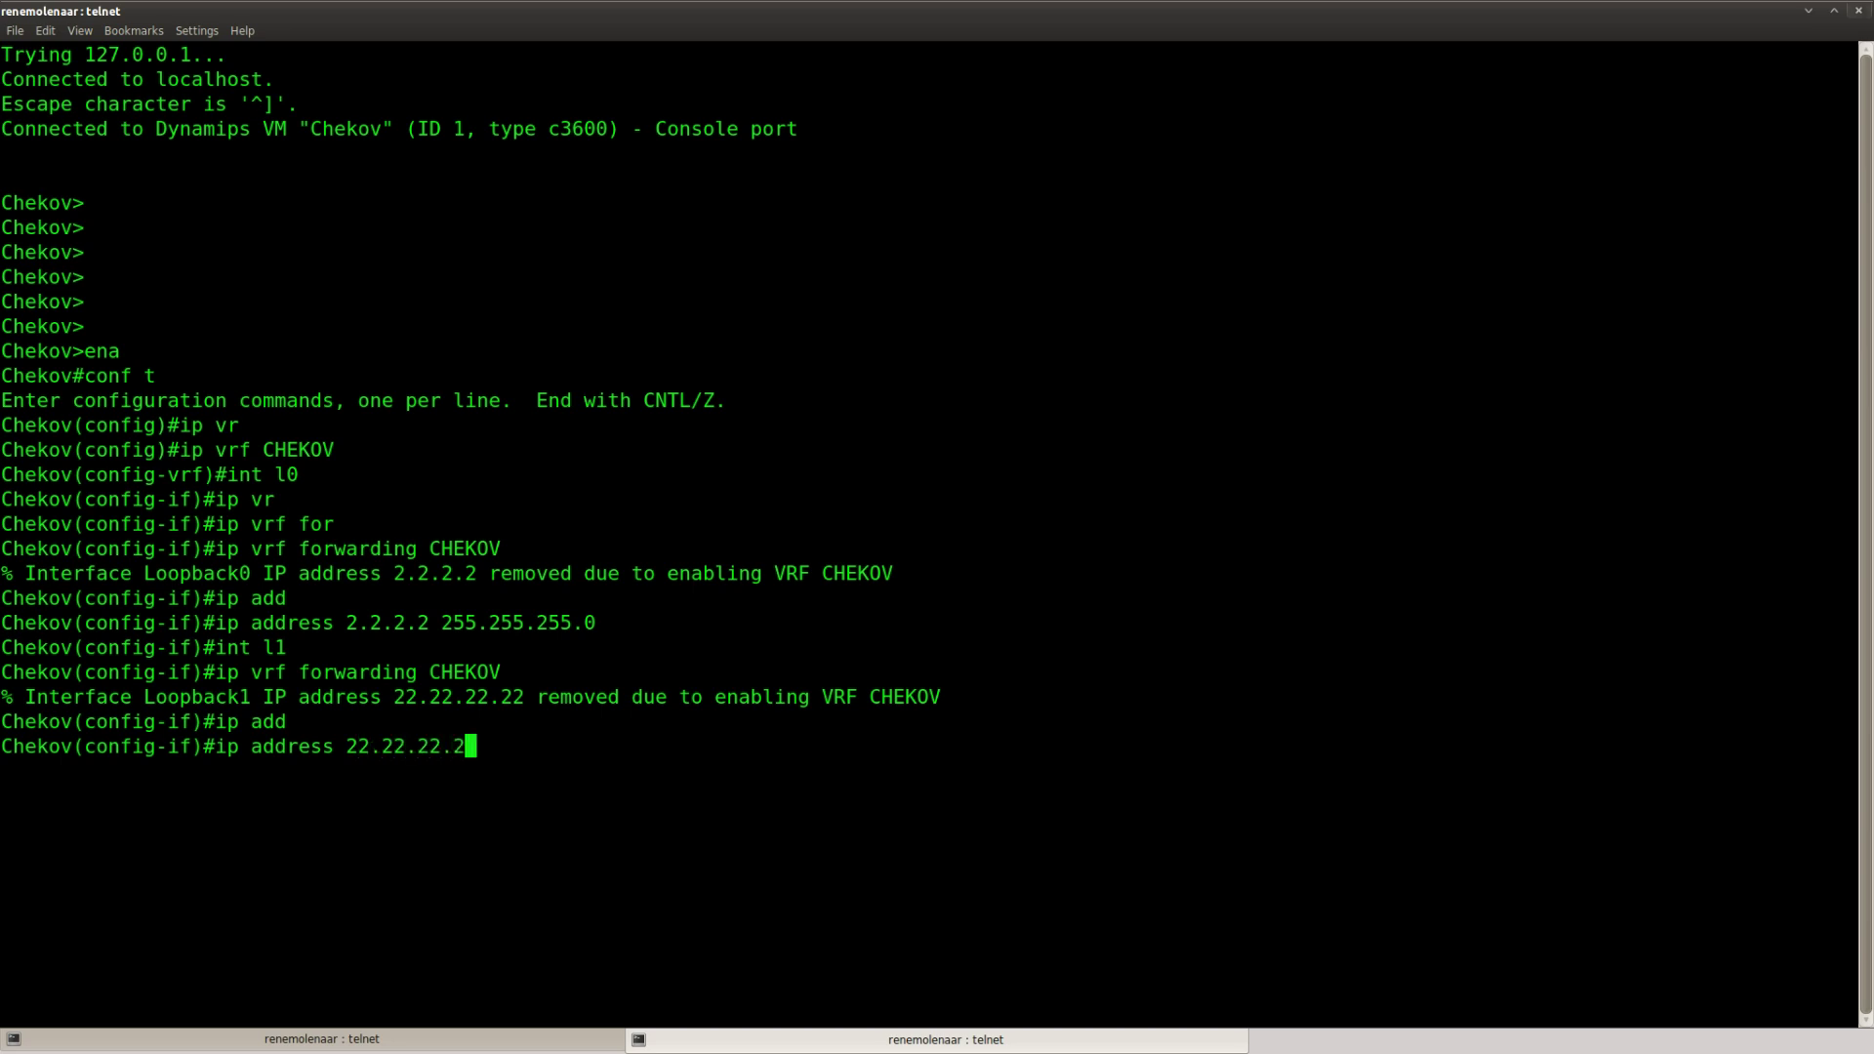
{"action": "type", "text": "2 255.255.255.0"}
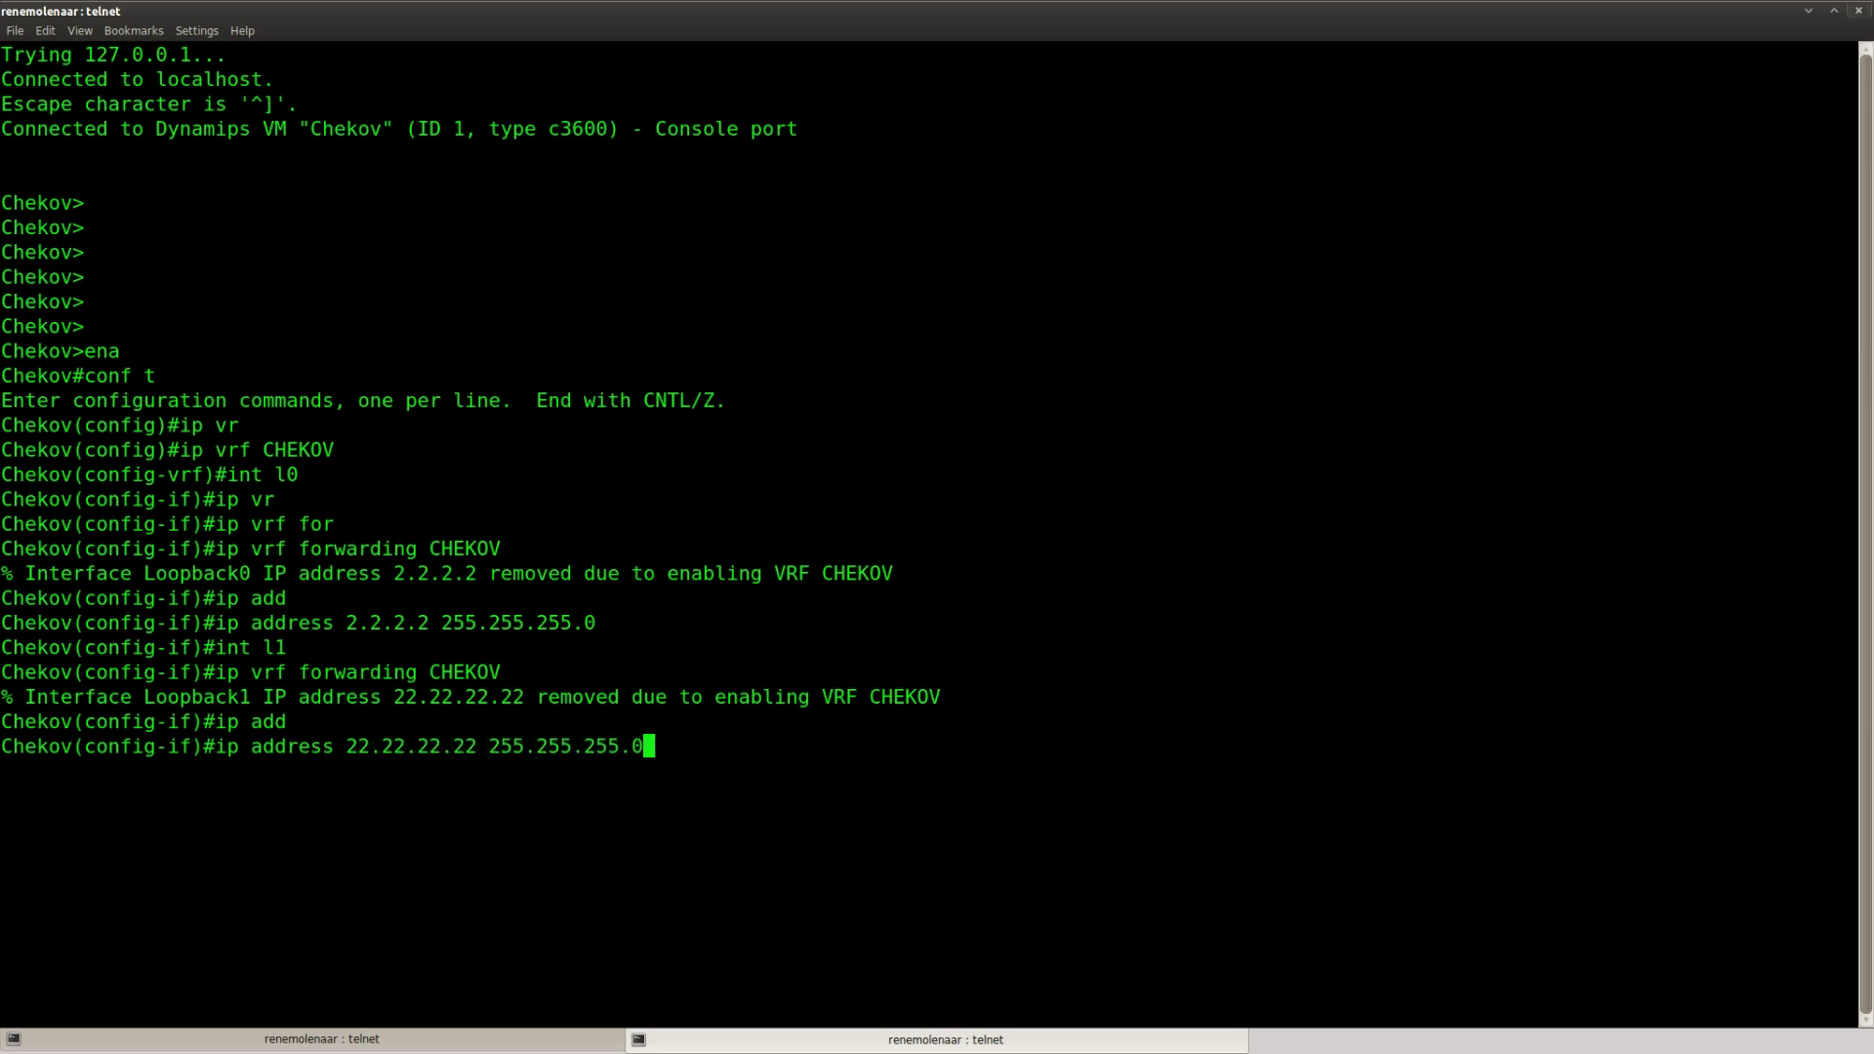
{"action": "key", "text": "Return"}
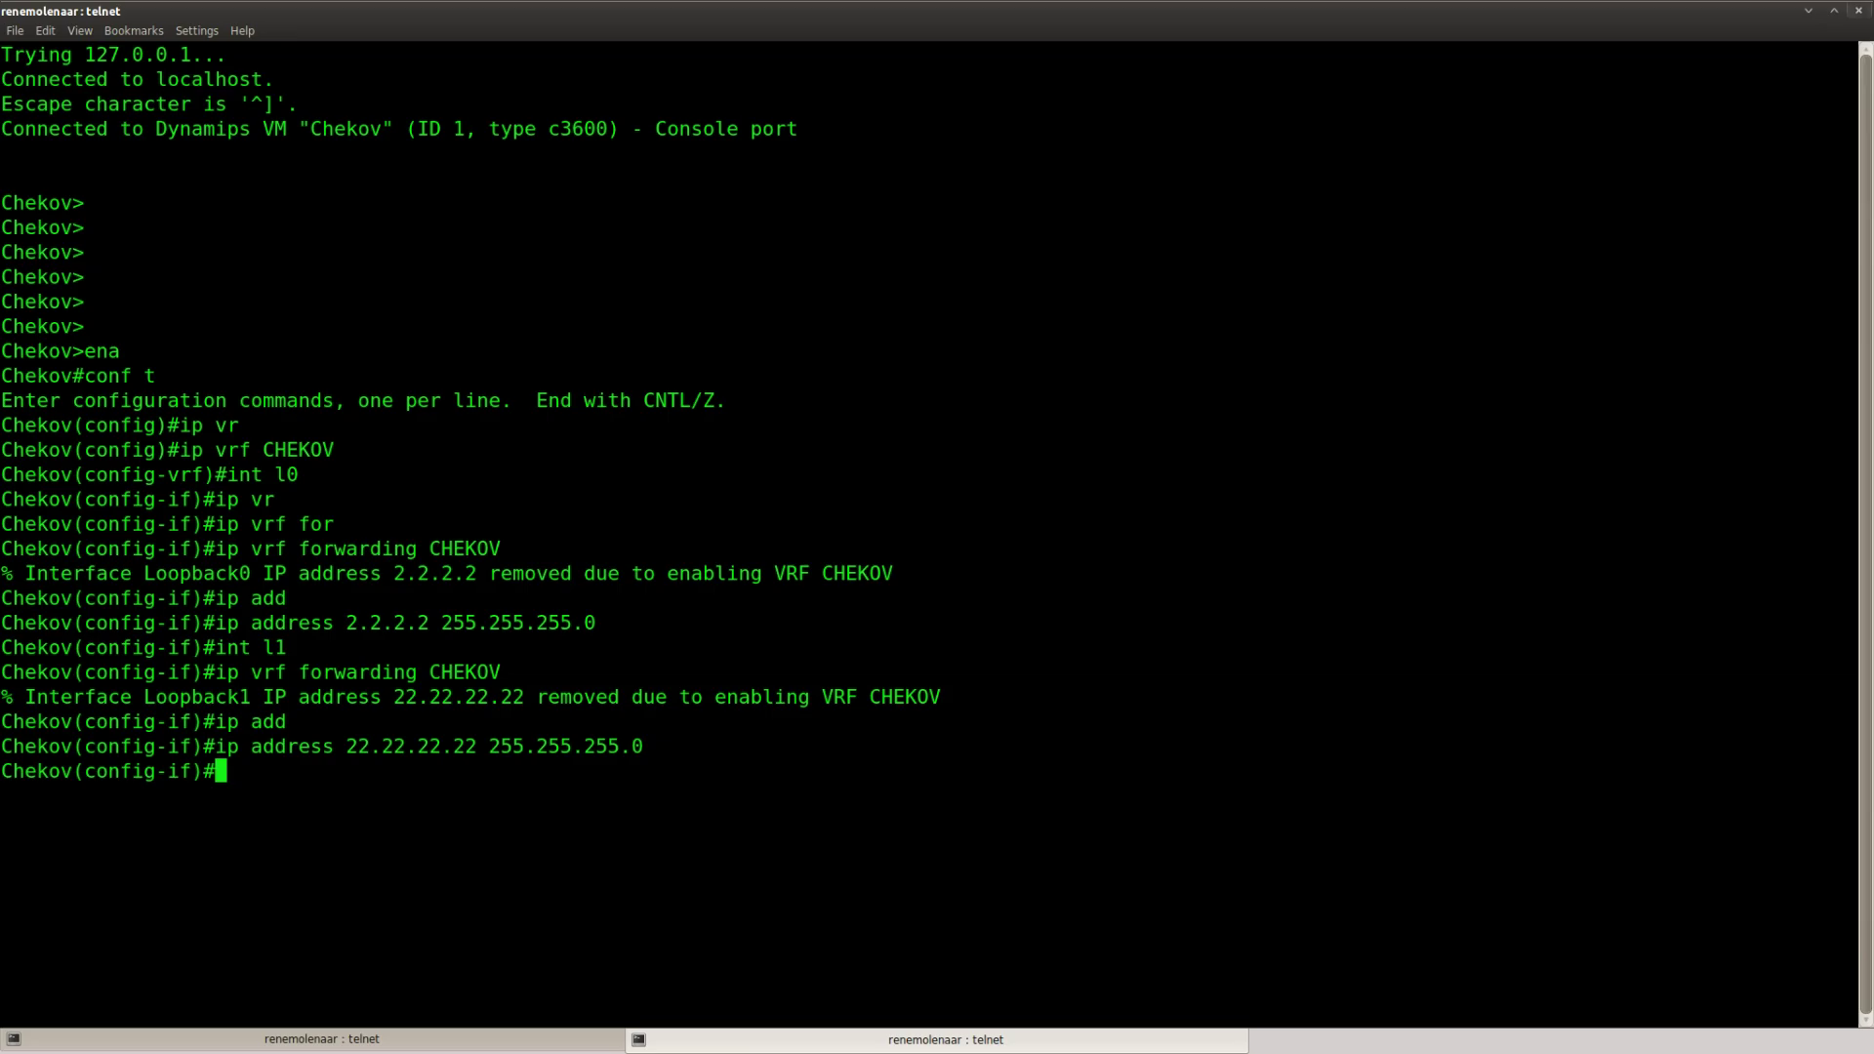
{"action": "key", "text": "alt+Tab"}
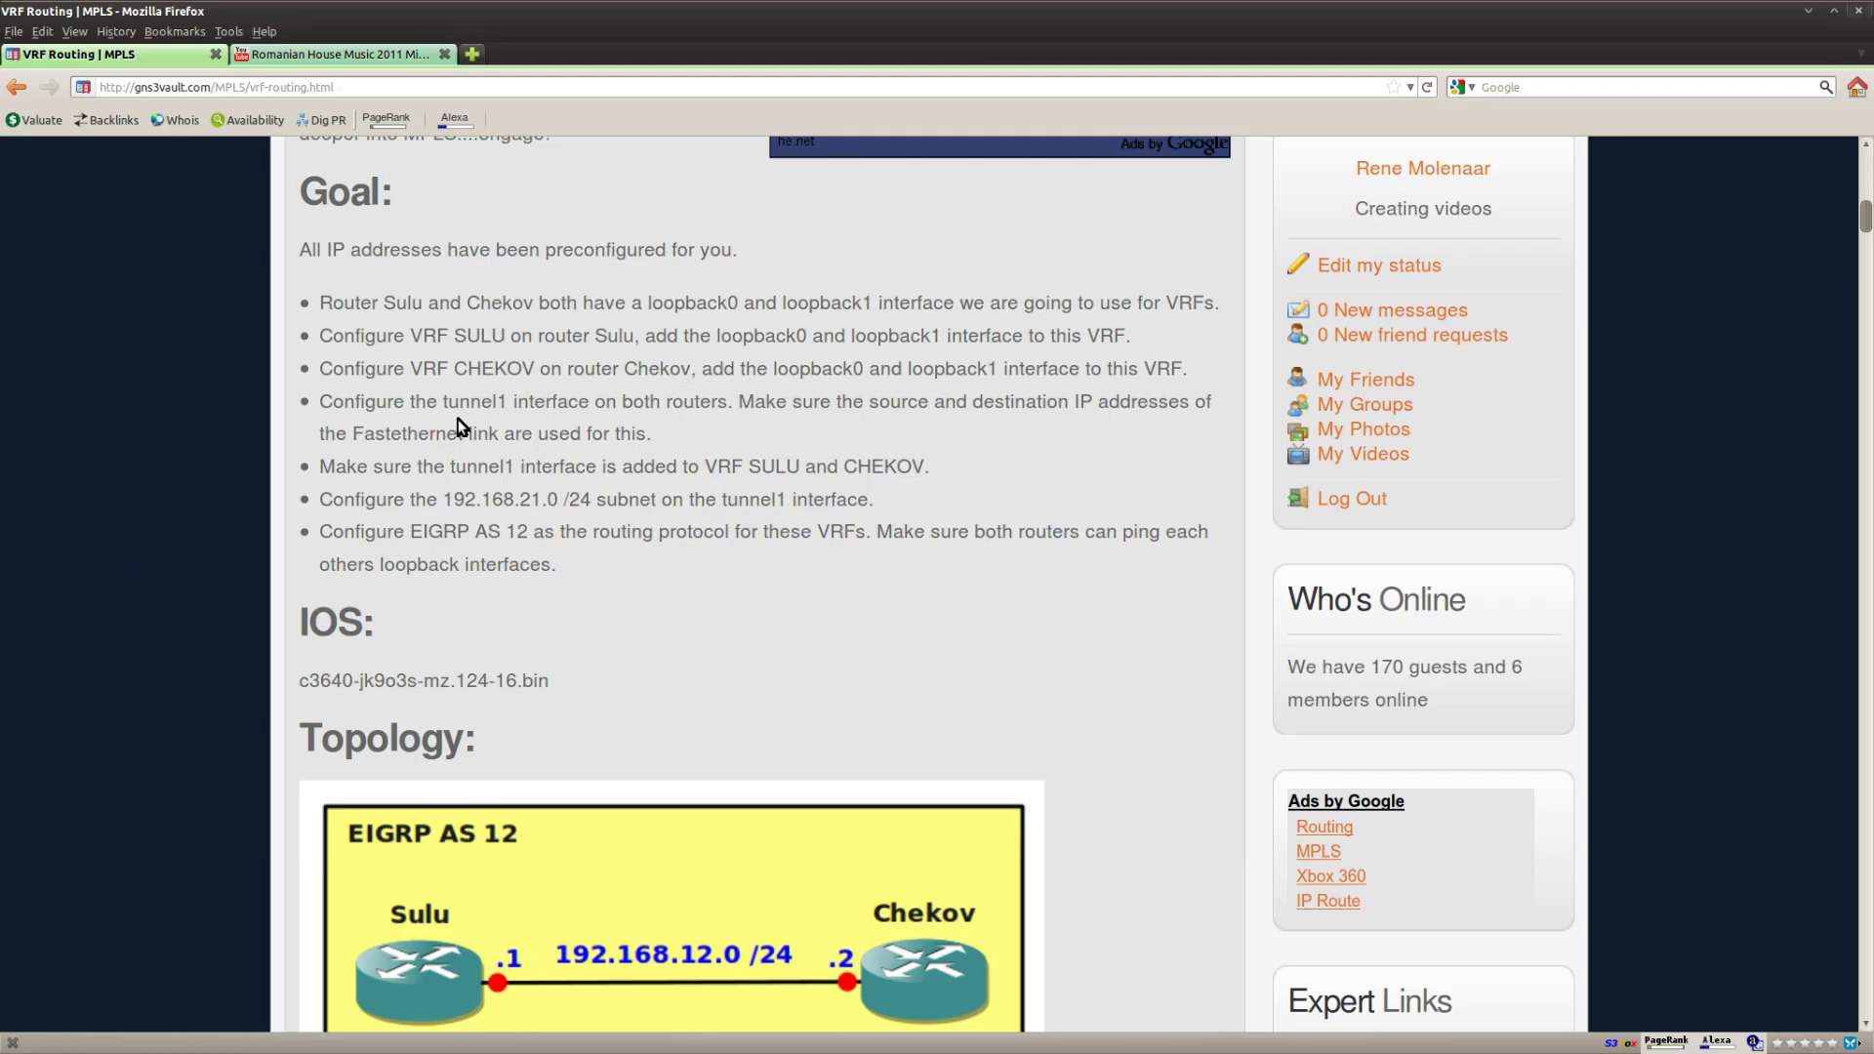
{"action": "left_click_drag", "start_coordinate": [661, 430], "coordinate": [327, 403]}
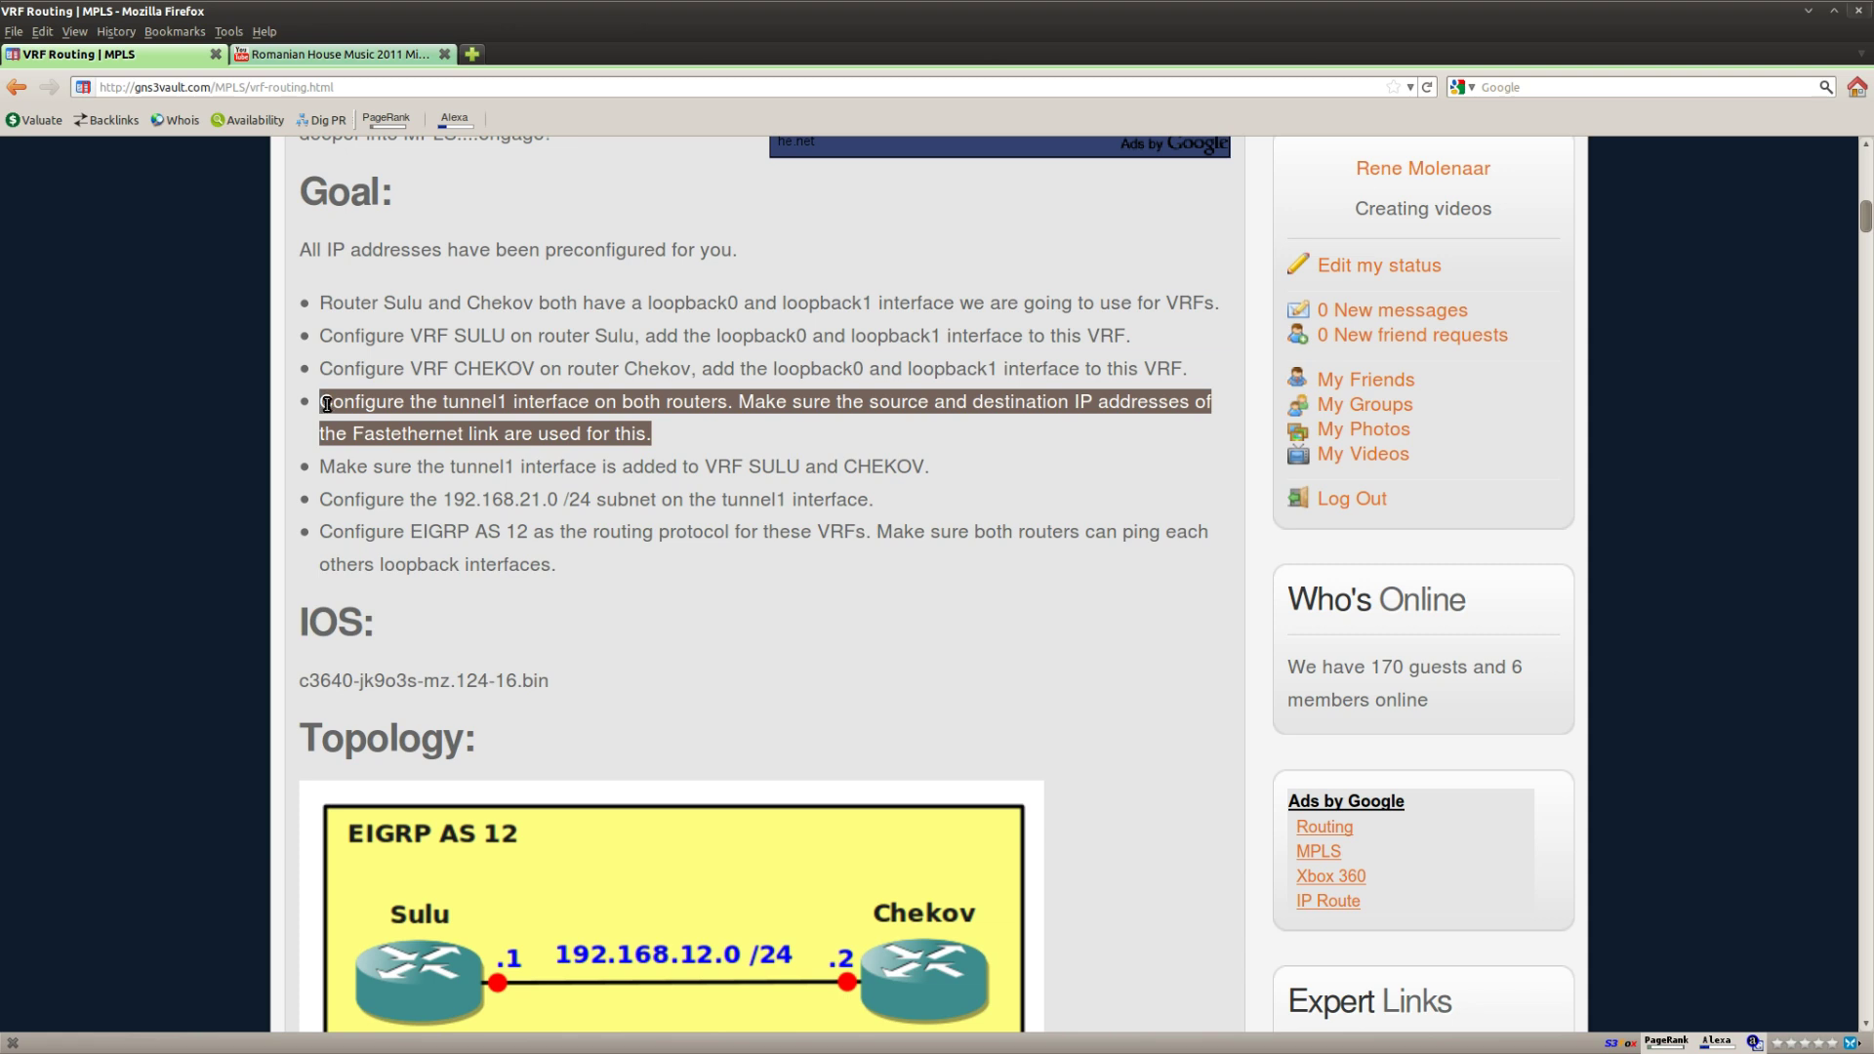
{"action": "left_click", "coordinate": [607, 420]}
{"action": "left_click_drag", "start_coordinate": [444, 401], "coordinate": [594, 397]}
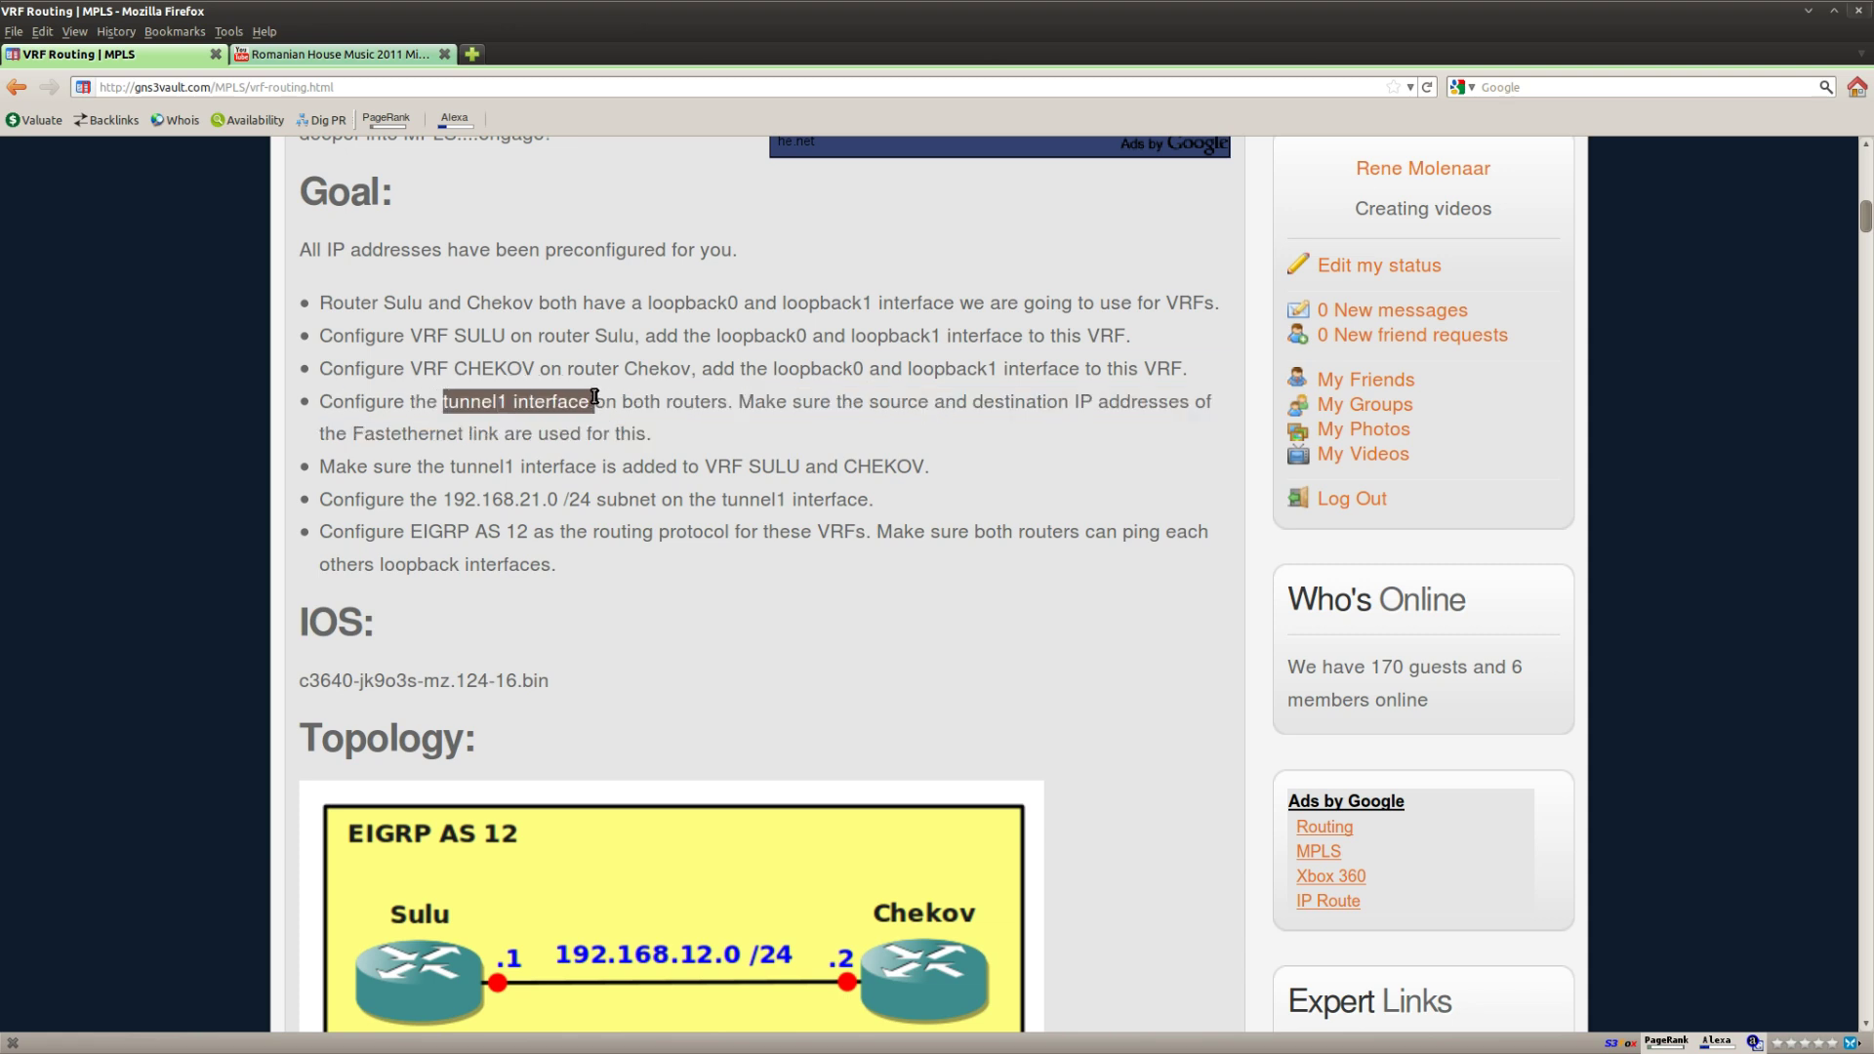
{"action": "left_click", "coordinate": [859, 433]}
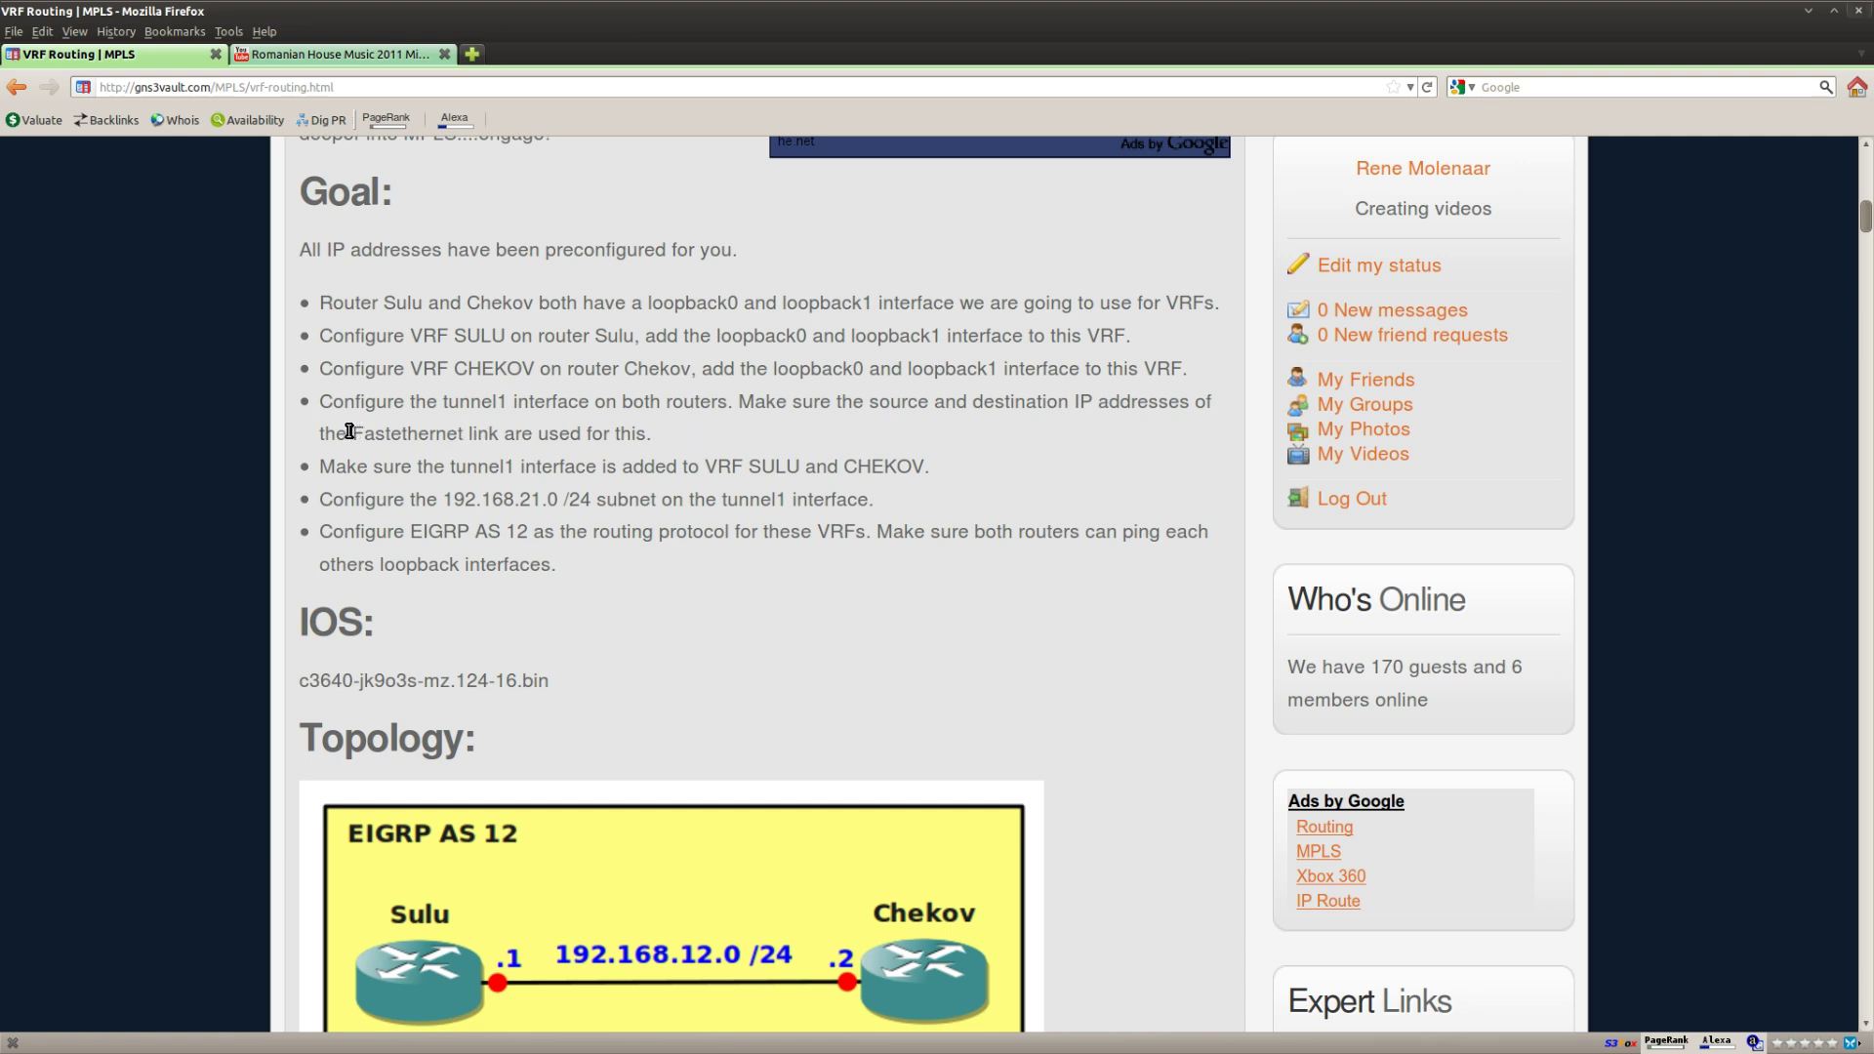
{"action": "left_click_drag", "start_coordinate": [352, 434], "coordinate": [502, 434]}
{"action": "left_click", "coordinate": [669, 431]}
On Chekov, create interface tunnel 1 sourced from FastEthernet 0/0.
{"action": "key", "text": "alt+Tab"}
{"action": "key", "text": "Return"}
{"action": "key", "text": "Return"}
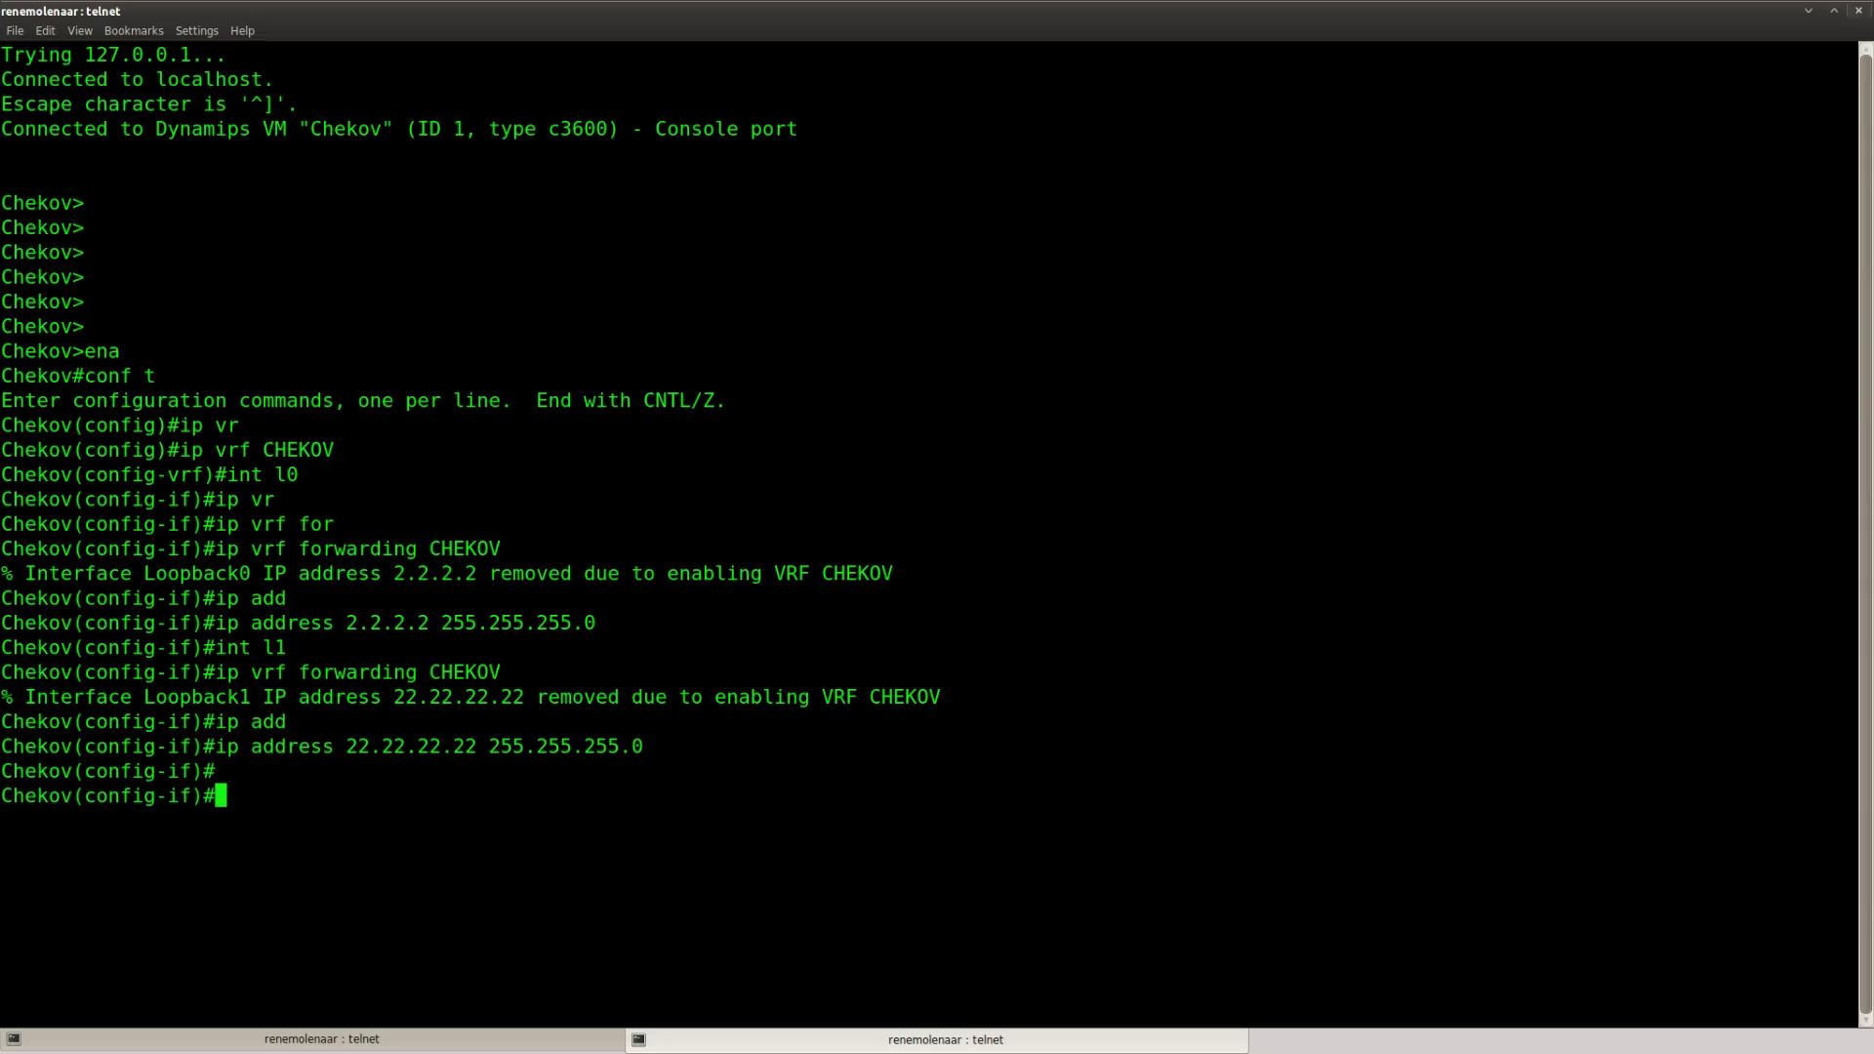
{"action": "type", "text": "int tunnel 1"}
{"action": "key", "text": "Return"}
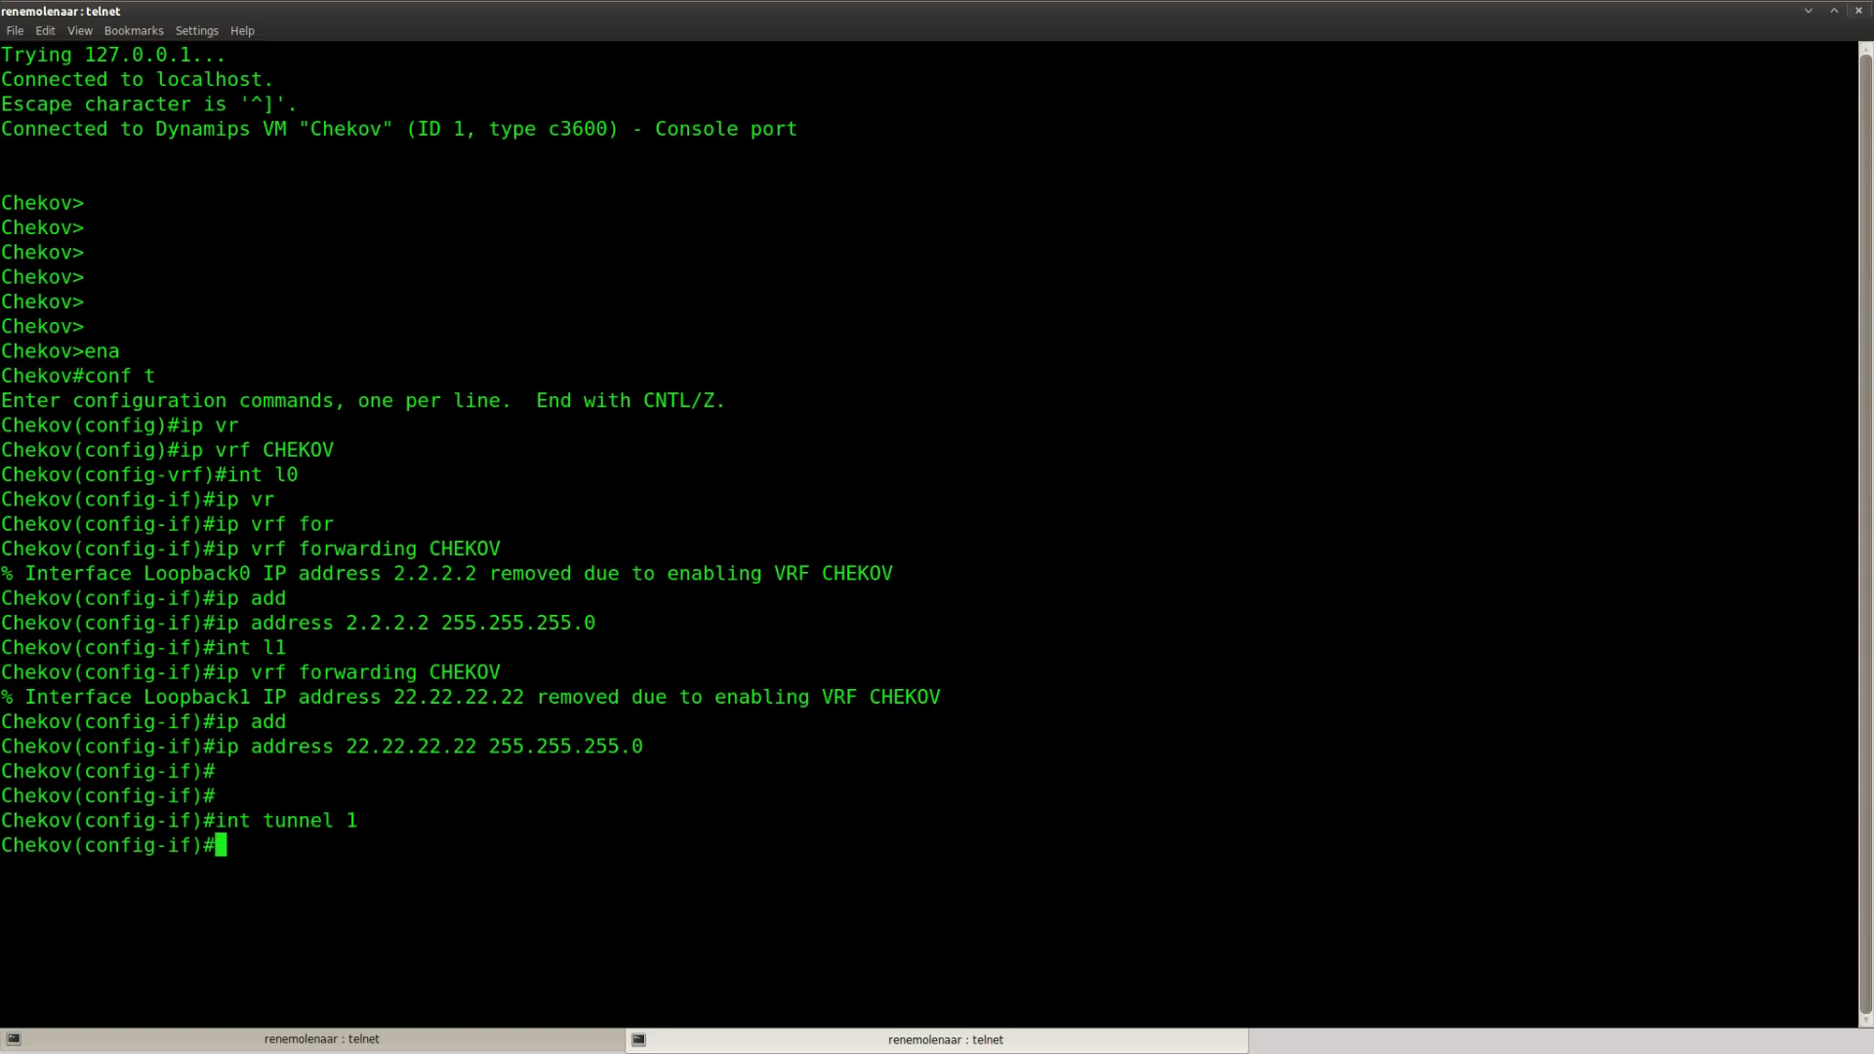
{"action": "type", "text": "tunne"}
{"action": "key", "text": "Tab"}
{"action": "type", "text": "sour"}
{"action": "key", "text": "Tab"}
{"action": "type", "text": "f"}
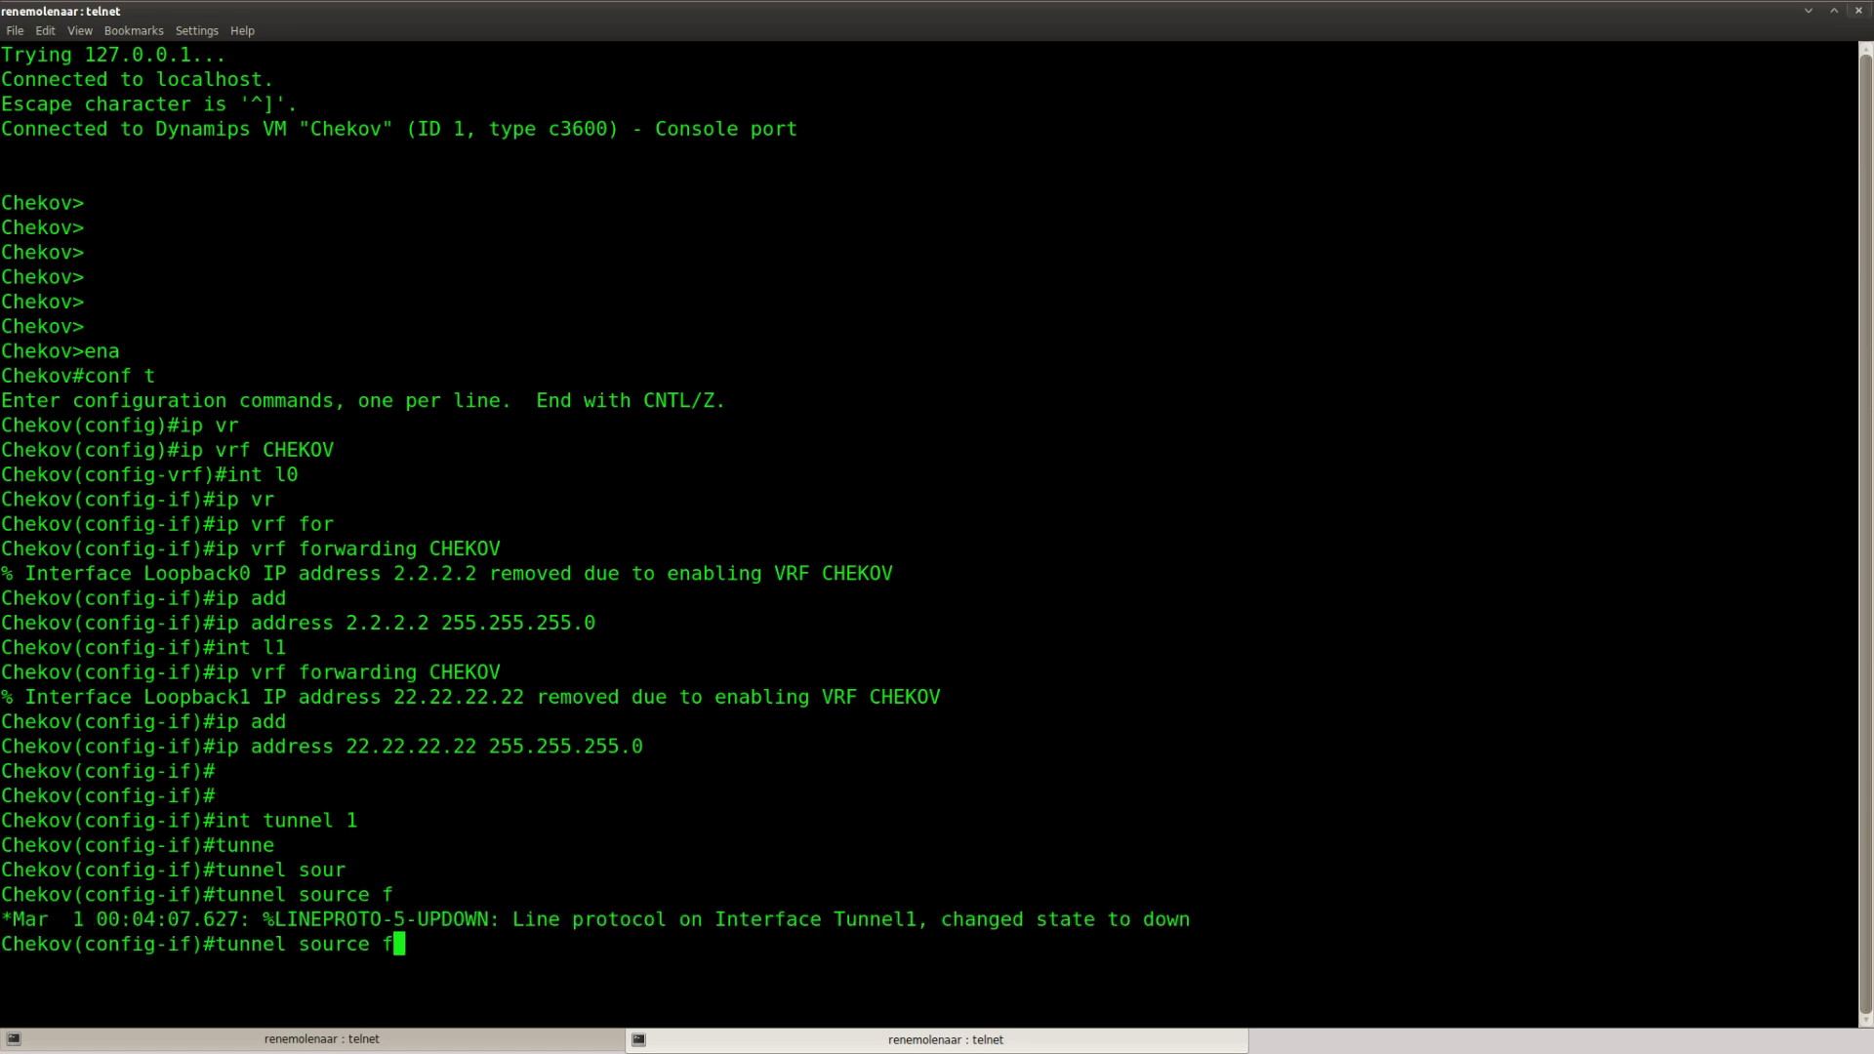
{"action": "key", "text": "Tab"}
{"action": "type", "text": "0/0"}
{"action": "key", "text": "Return"}
Set Chekov's tunnel 1 destination to 192.168.12.1.
{"action": "type", "text": "tunn"}
{"action": "key", "text": "Tab"}
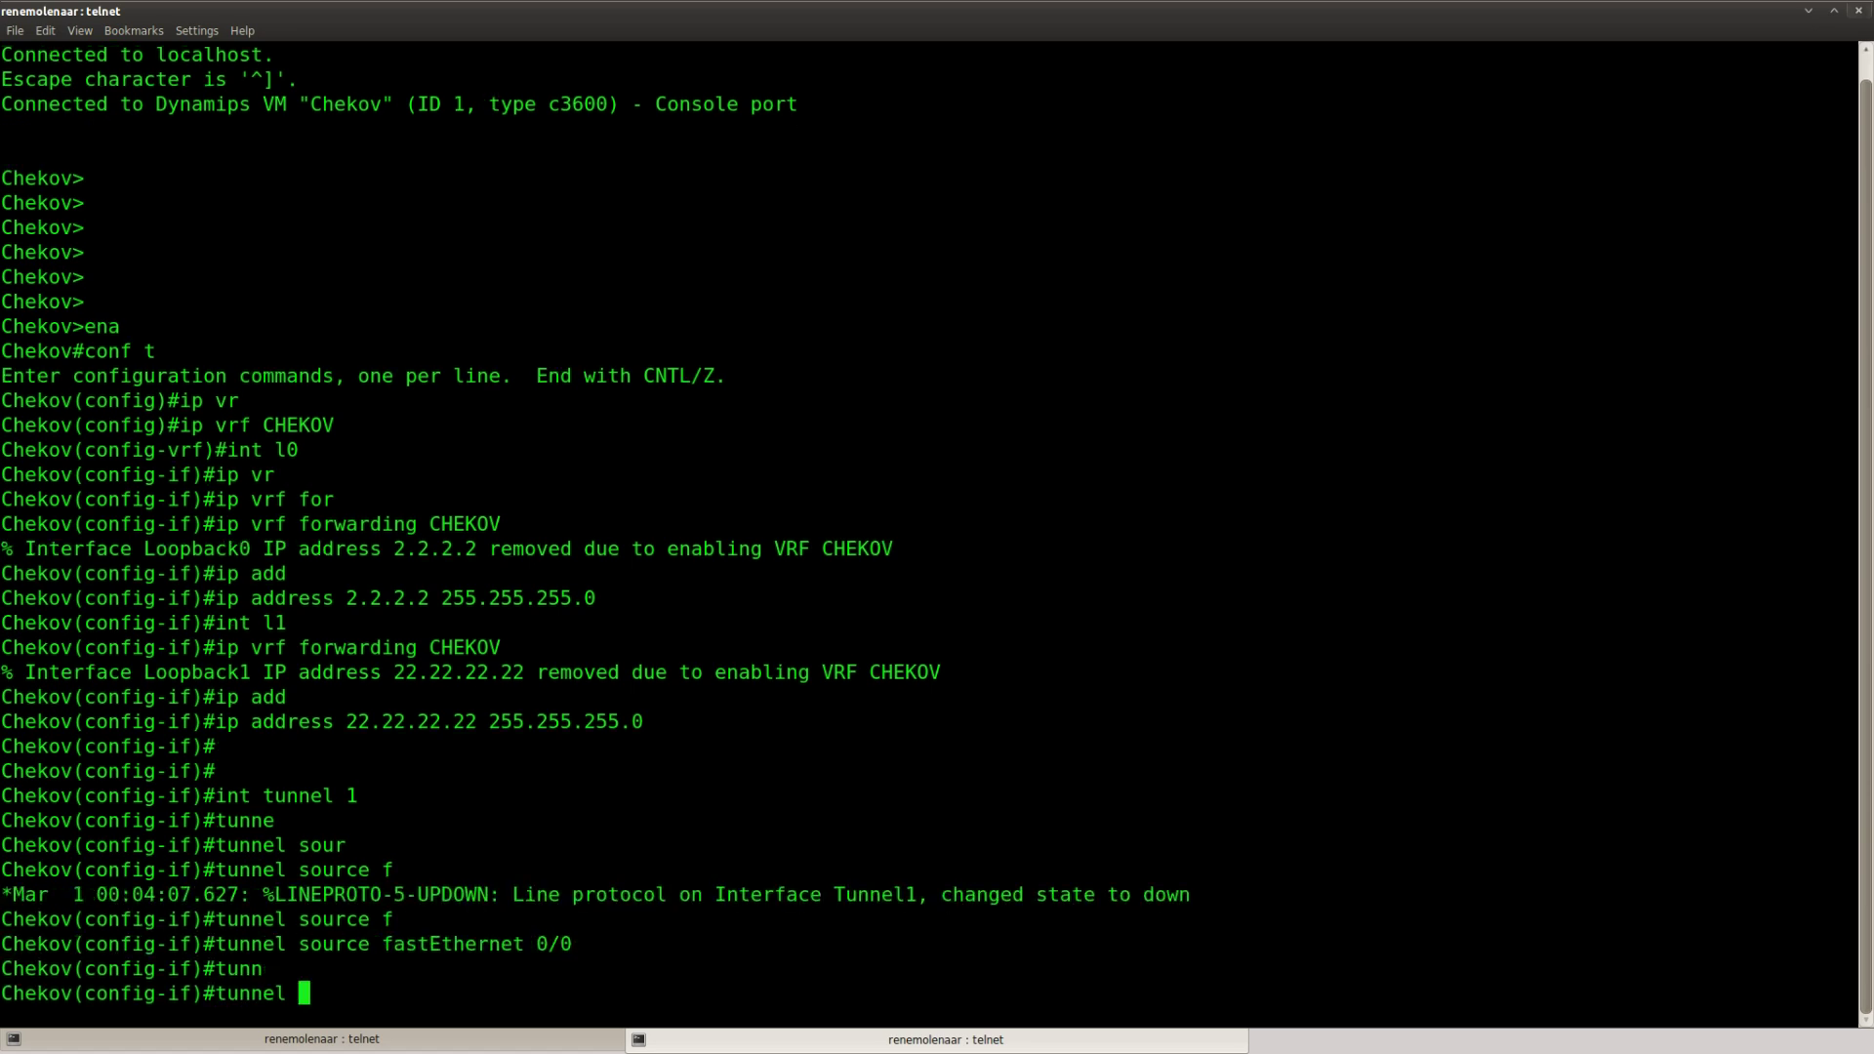
{"action": "type", "text": "dest"}
{"action": "key", "text": "Tab"}
{"action": "type", "text": "192.168.12.1"}
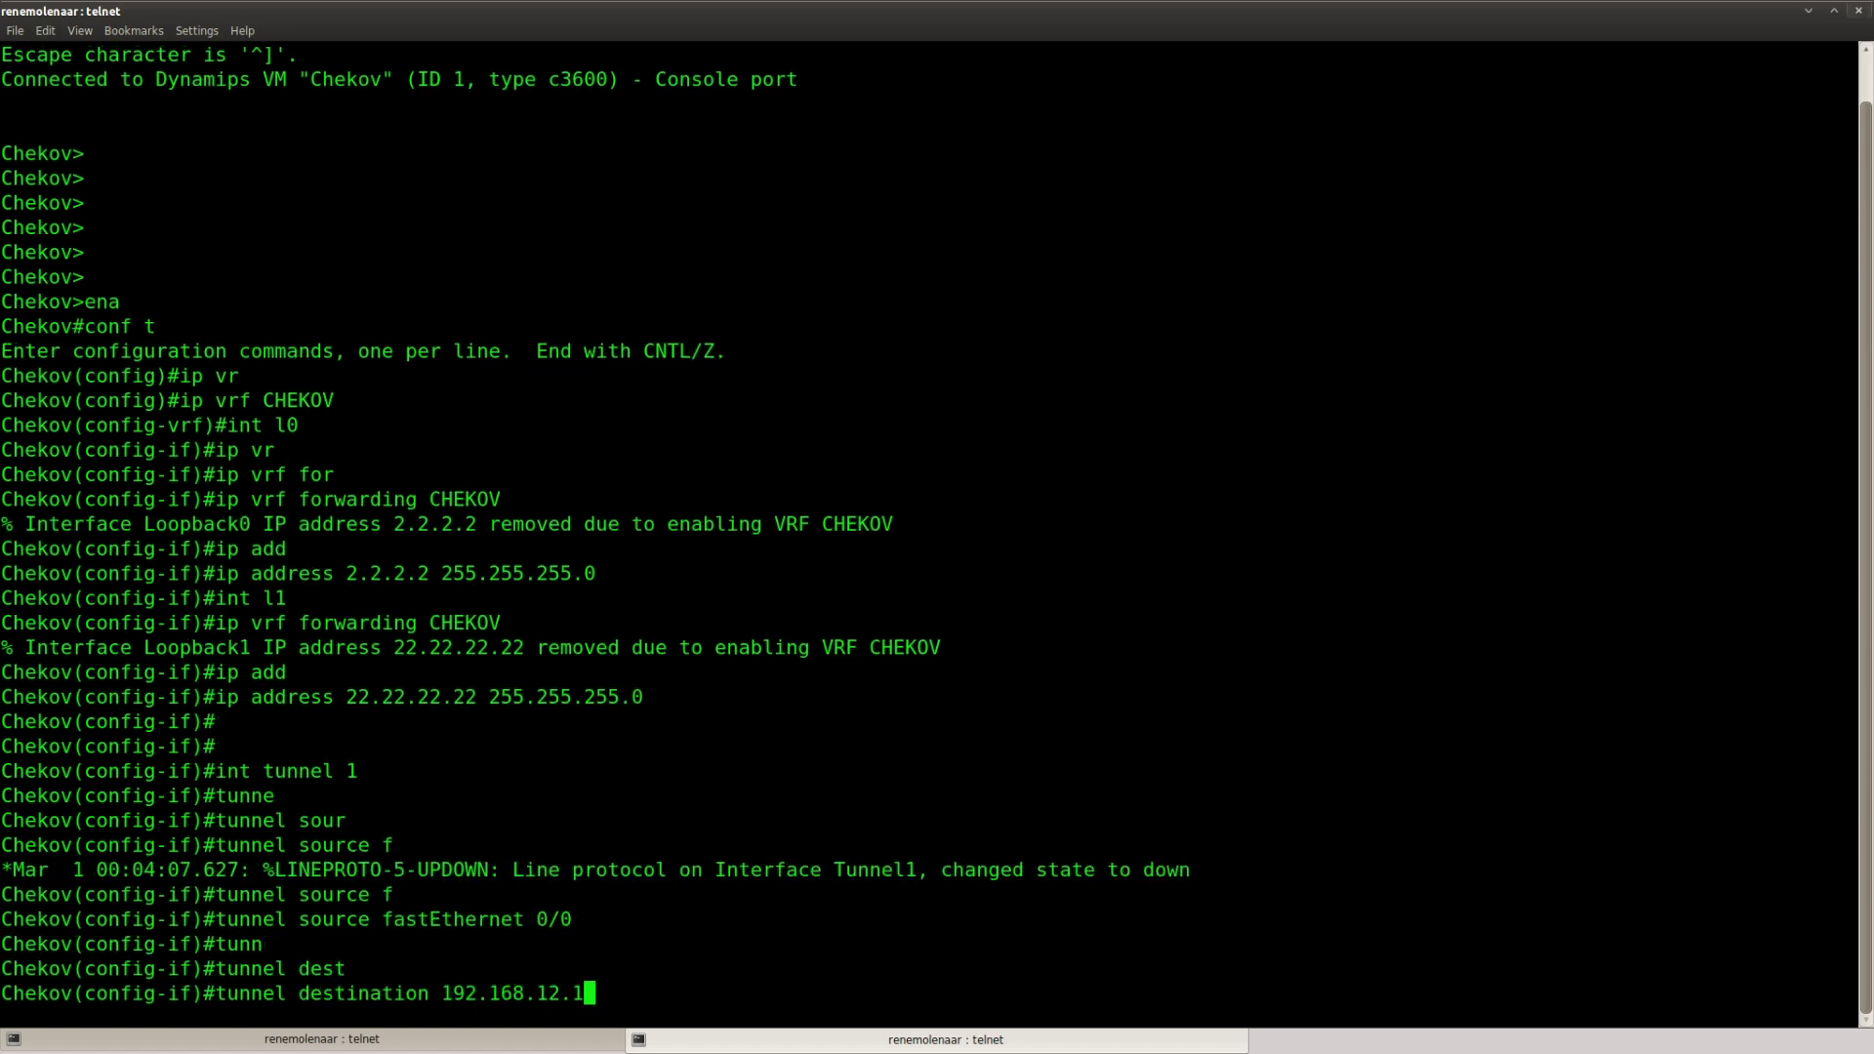
{"action": "key", "text": "Return"}
On Sulu, create interface tunnel1 sourced from FastEthernet 0/0.
{"action": "left_click", "coordinate": [368, 1041]}
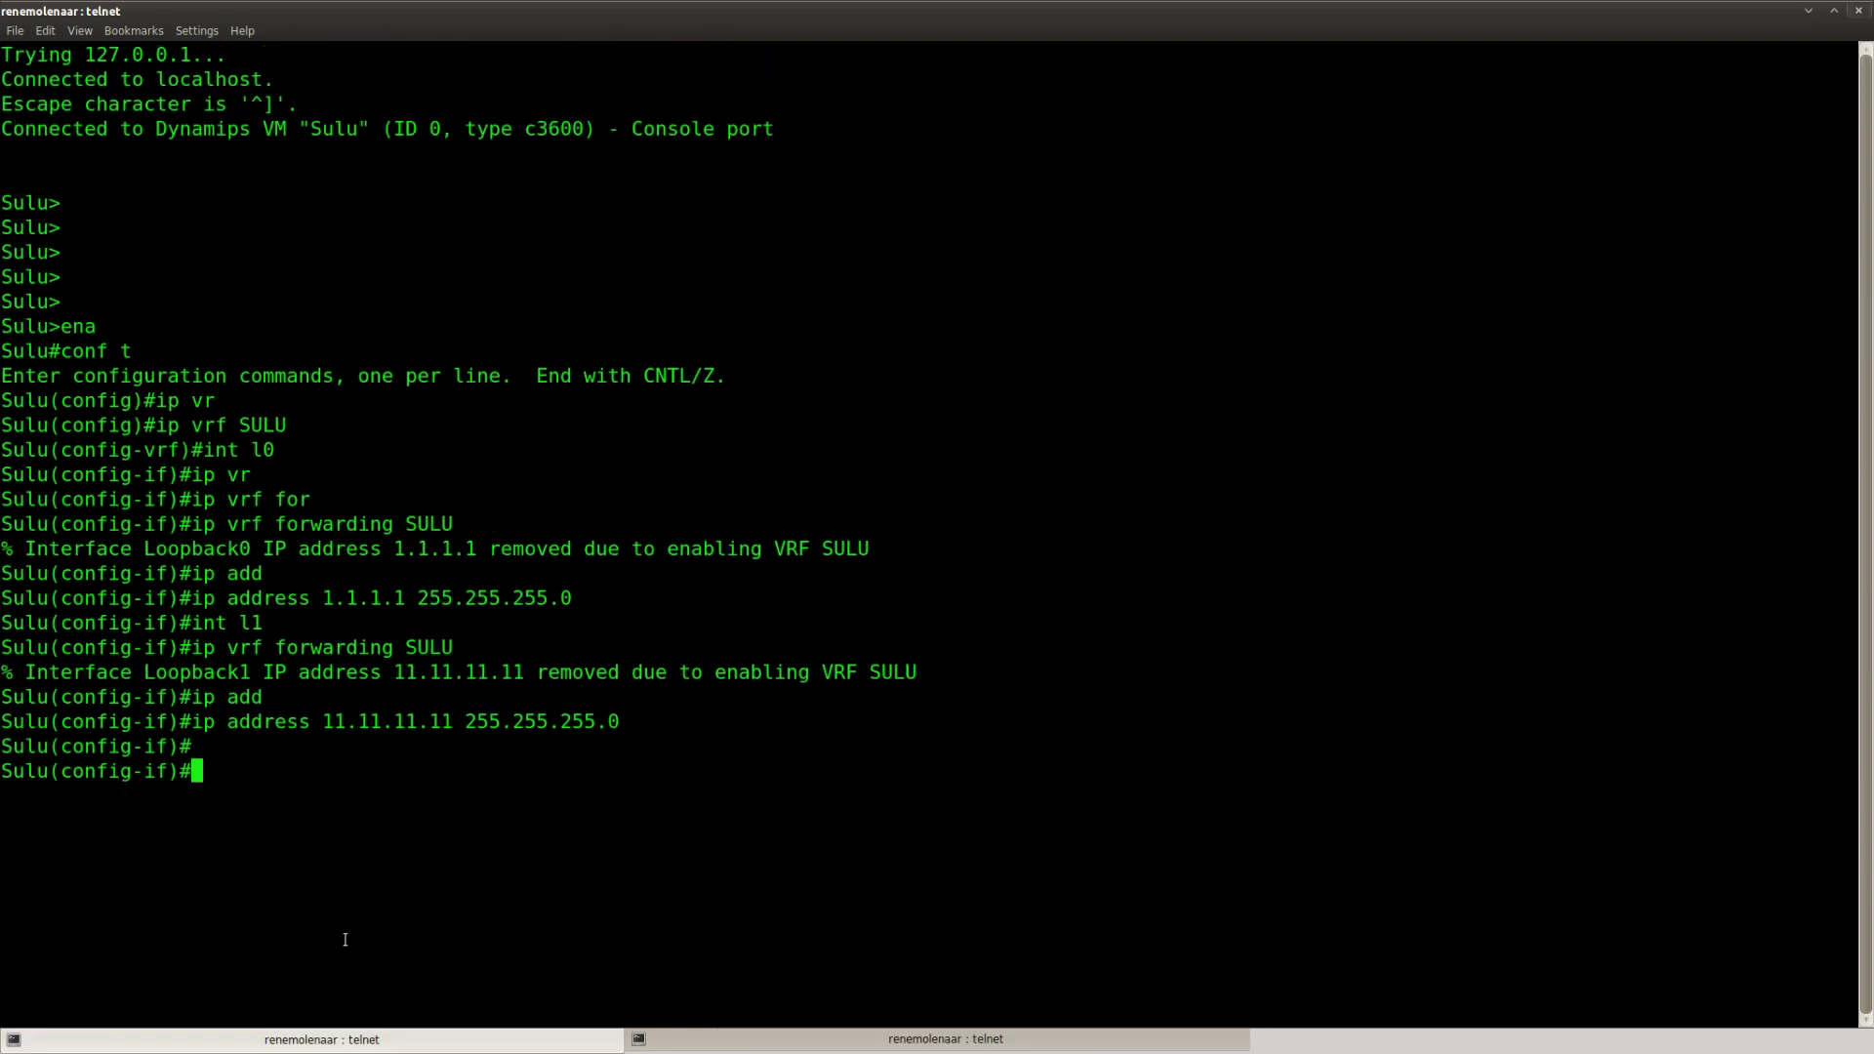
{"action": "key", "text": "Return"}
{"action": "key", "text": "Return"}
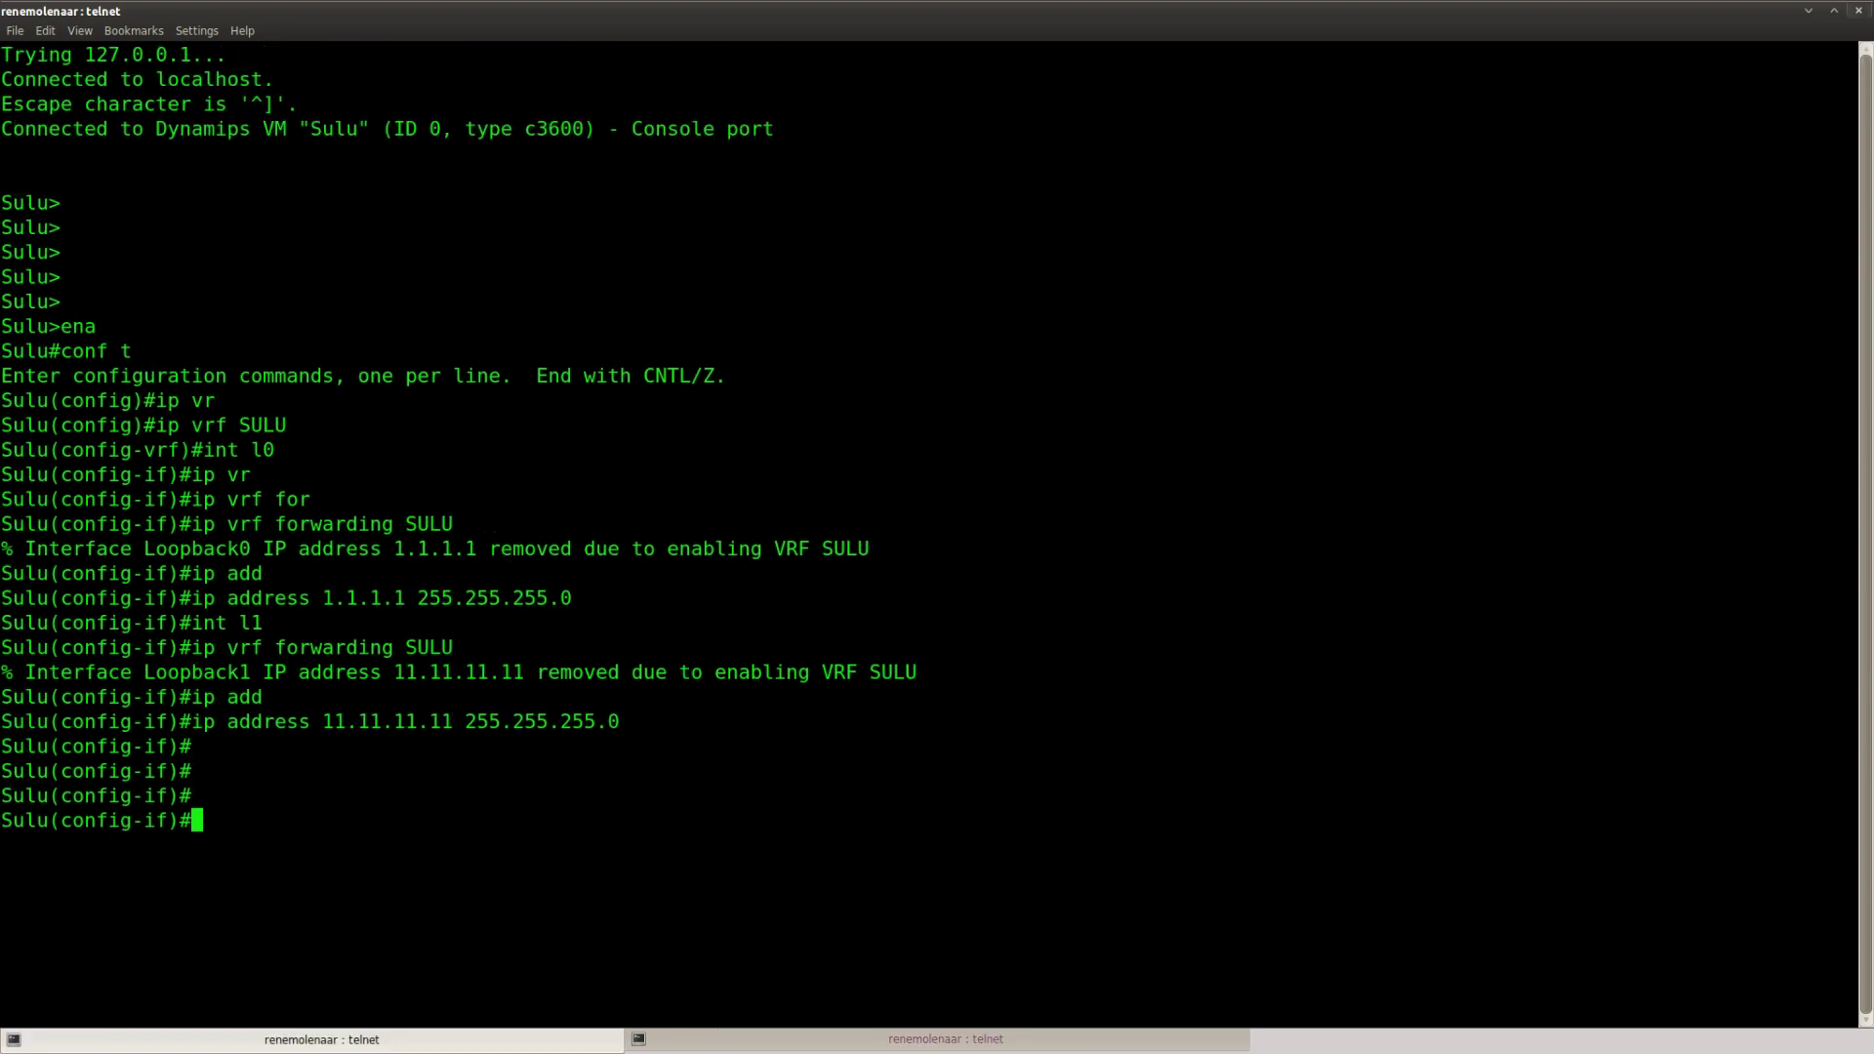
{"action": "key", "text": "Return"}
{"action": "key", "text": "Return"}
{"action": "type", "text": "int tunnel1"}
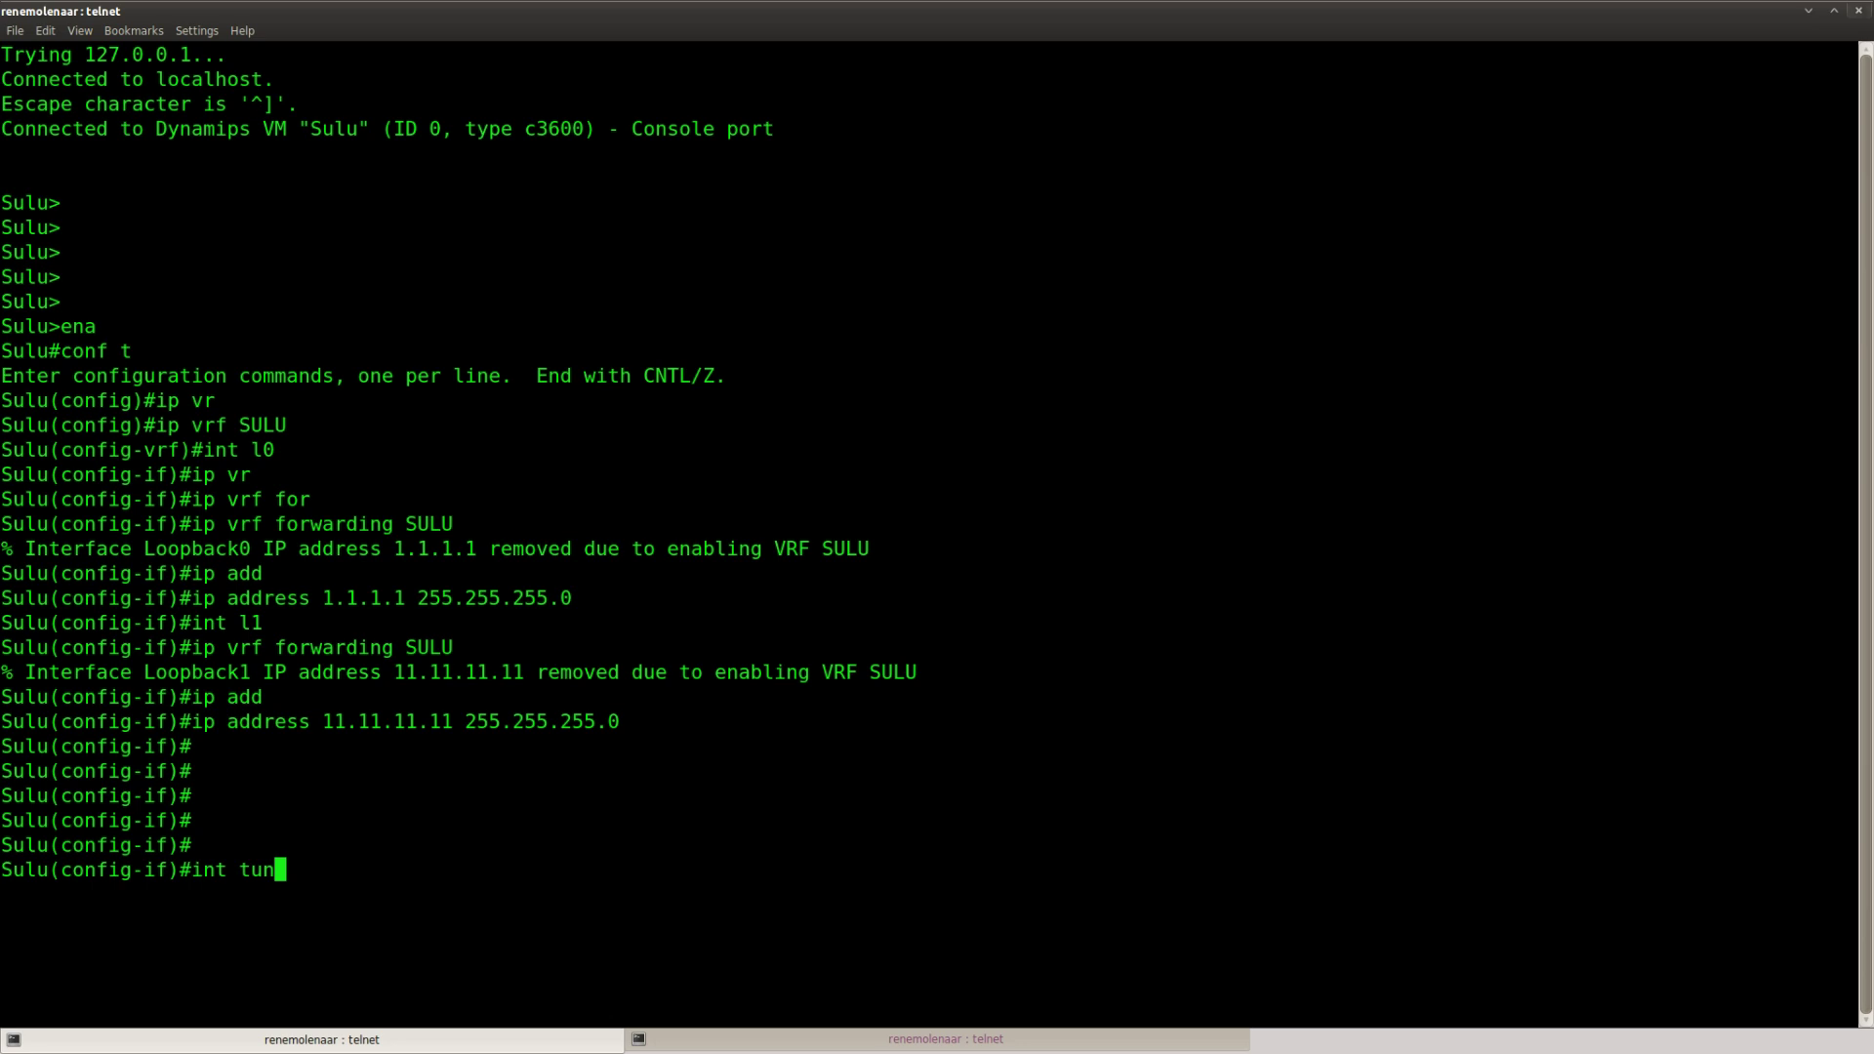
{"action": "key", "text": "Return"}
{"action": "type", "text": "tunn"}
{"action": "key", "text": "Tab"}
{"action": "type", "text": "sour"}
{"action": "key", "text": "Tab"}
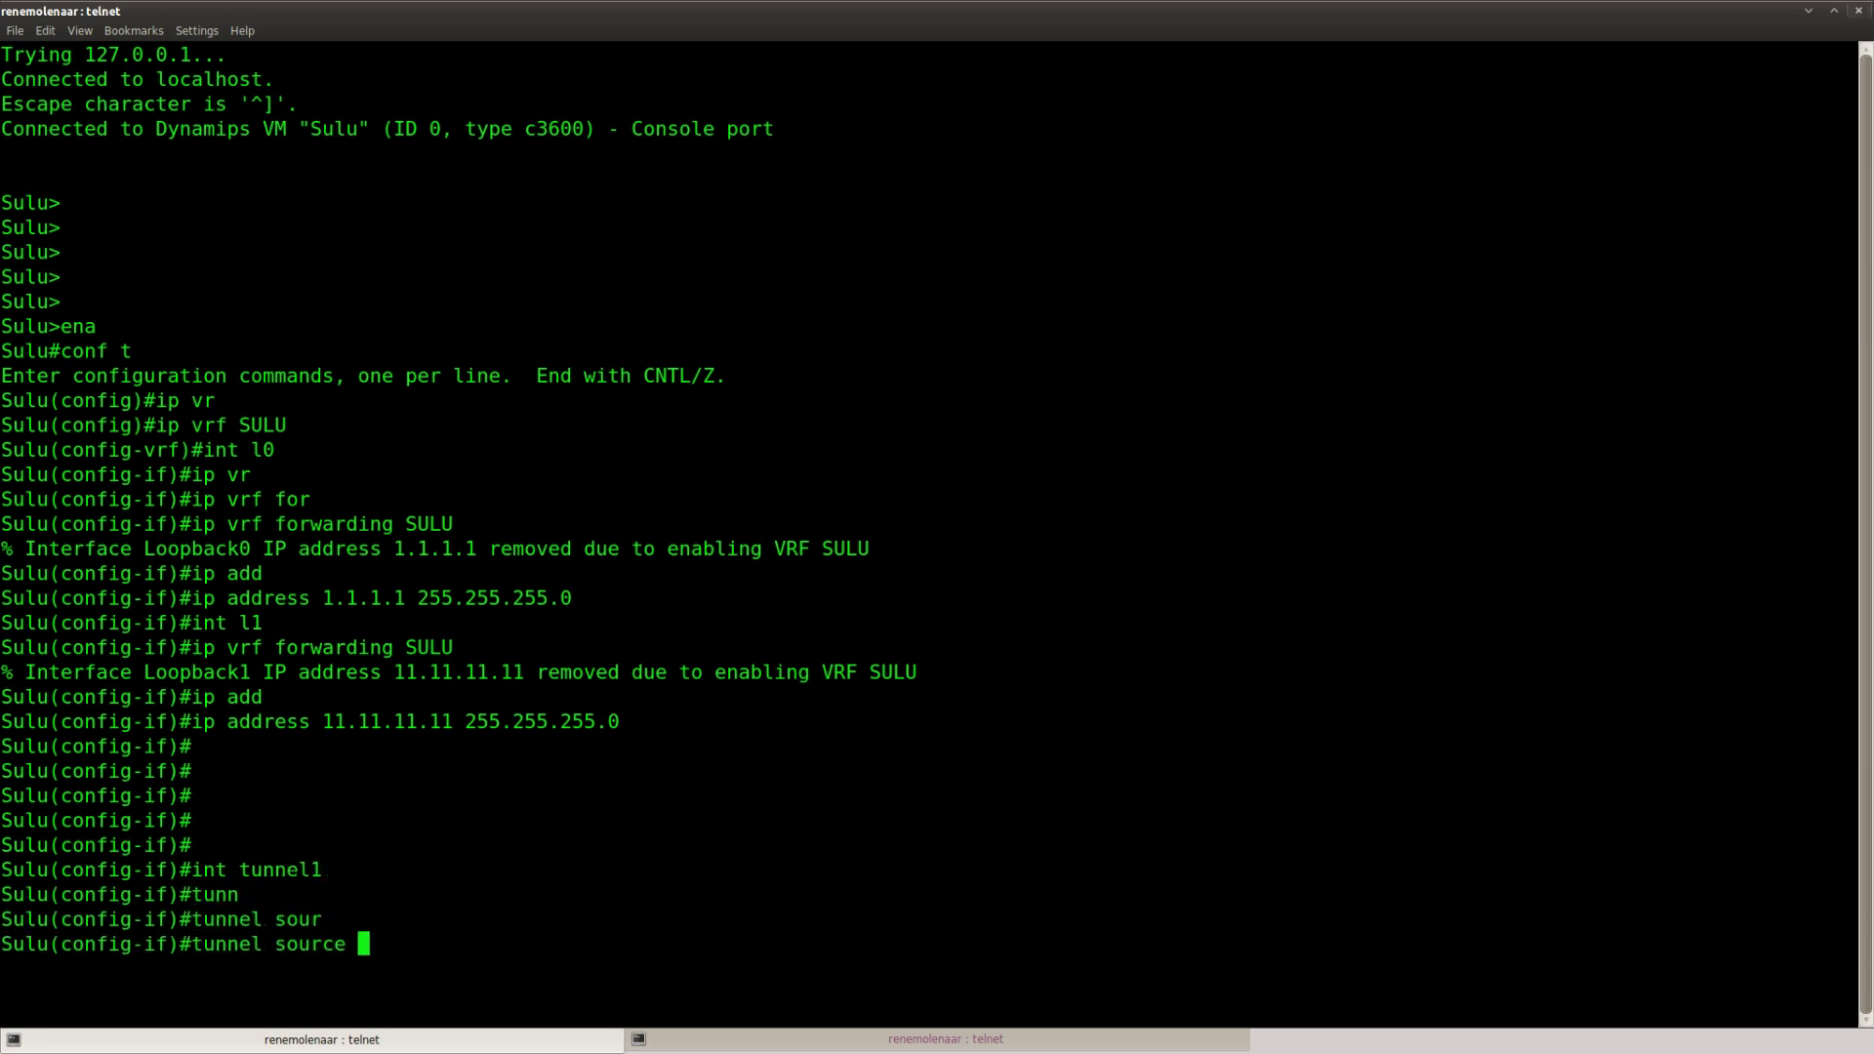
{"action": "type", "text": "f"}
{"action": "key", "text": "Tab"}
{"action": "type", "text": "0/0"}
{"action": "key", "text": "Return"}
Set Sulu's tunnel1 destination to 192.168.12.2.
{"action": "type", "text": "tunn"}
{"action": "key", "text": "Tab"}
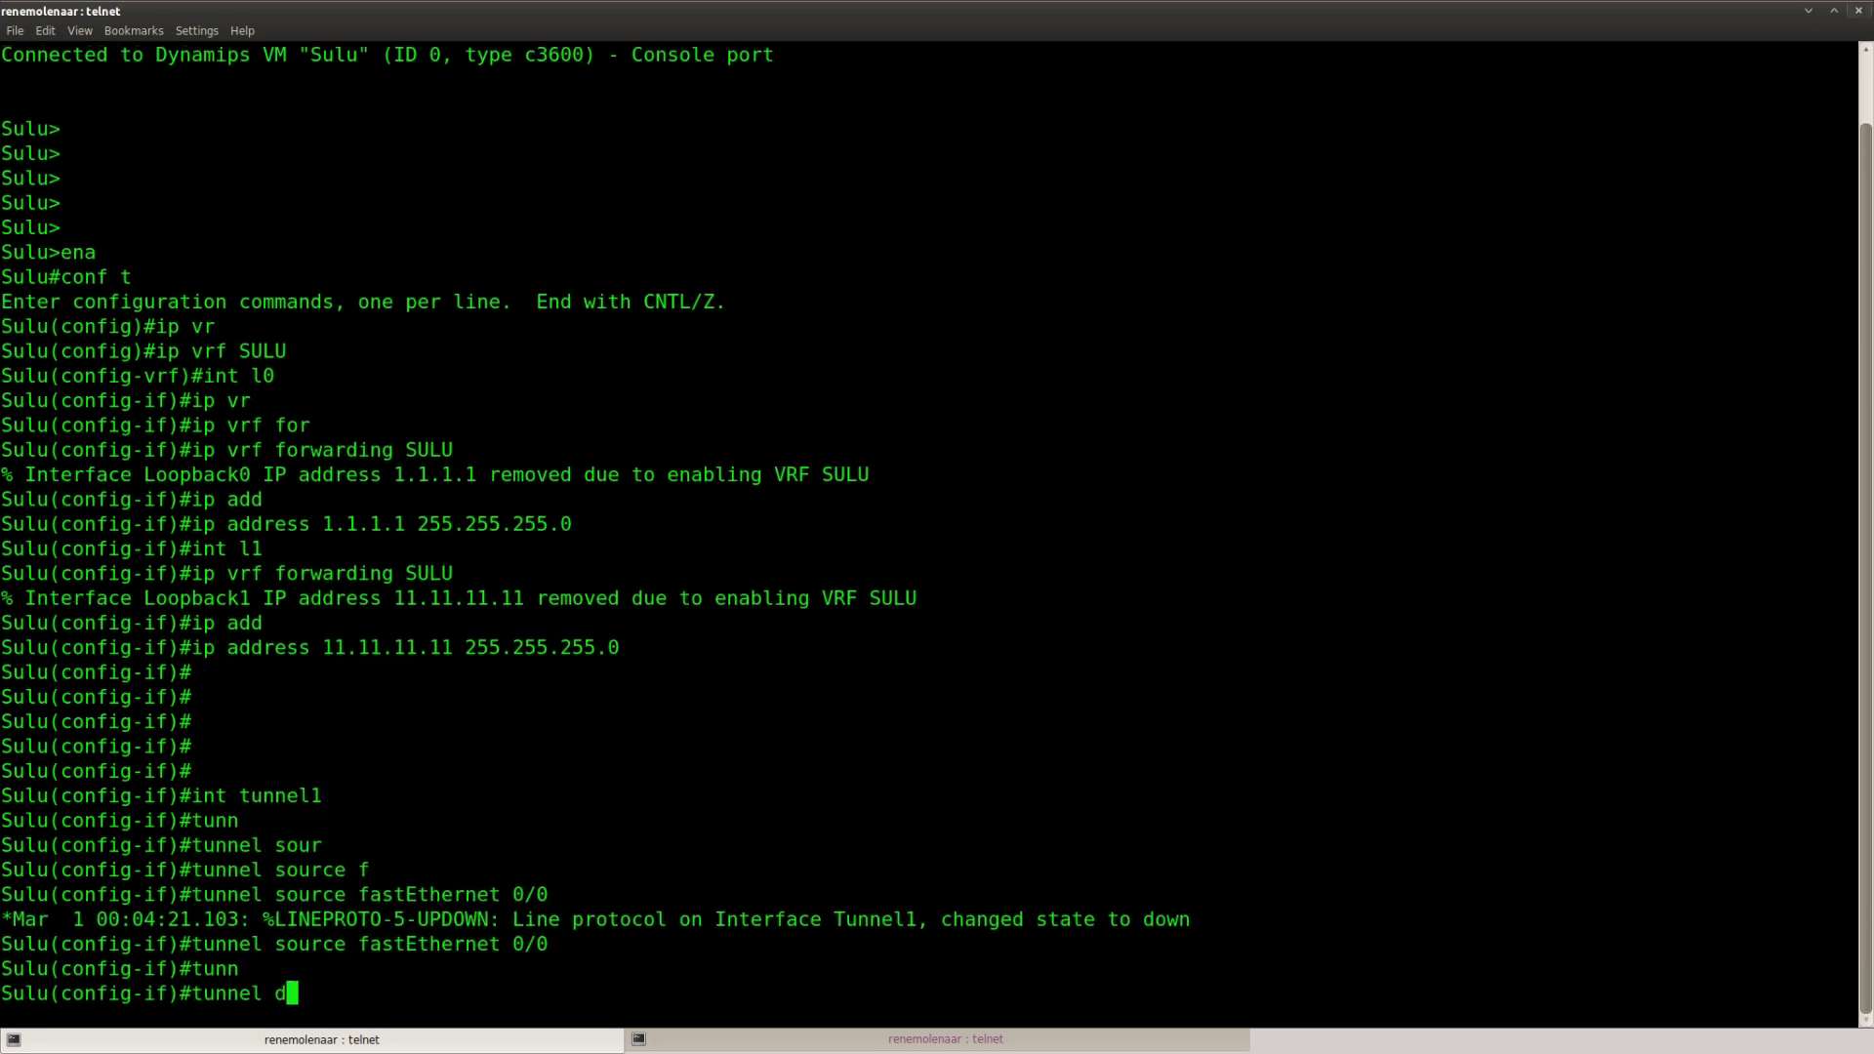
{"action": "type", "text": "dest"}
{"action": "key", "text": "Tab"}
{"action": "type", "text": "192.168.12.2"}
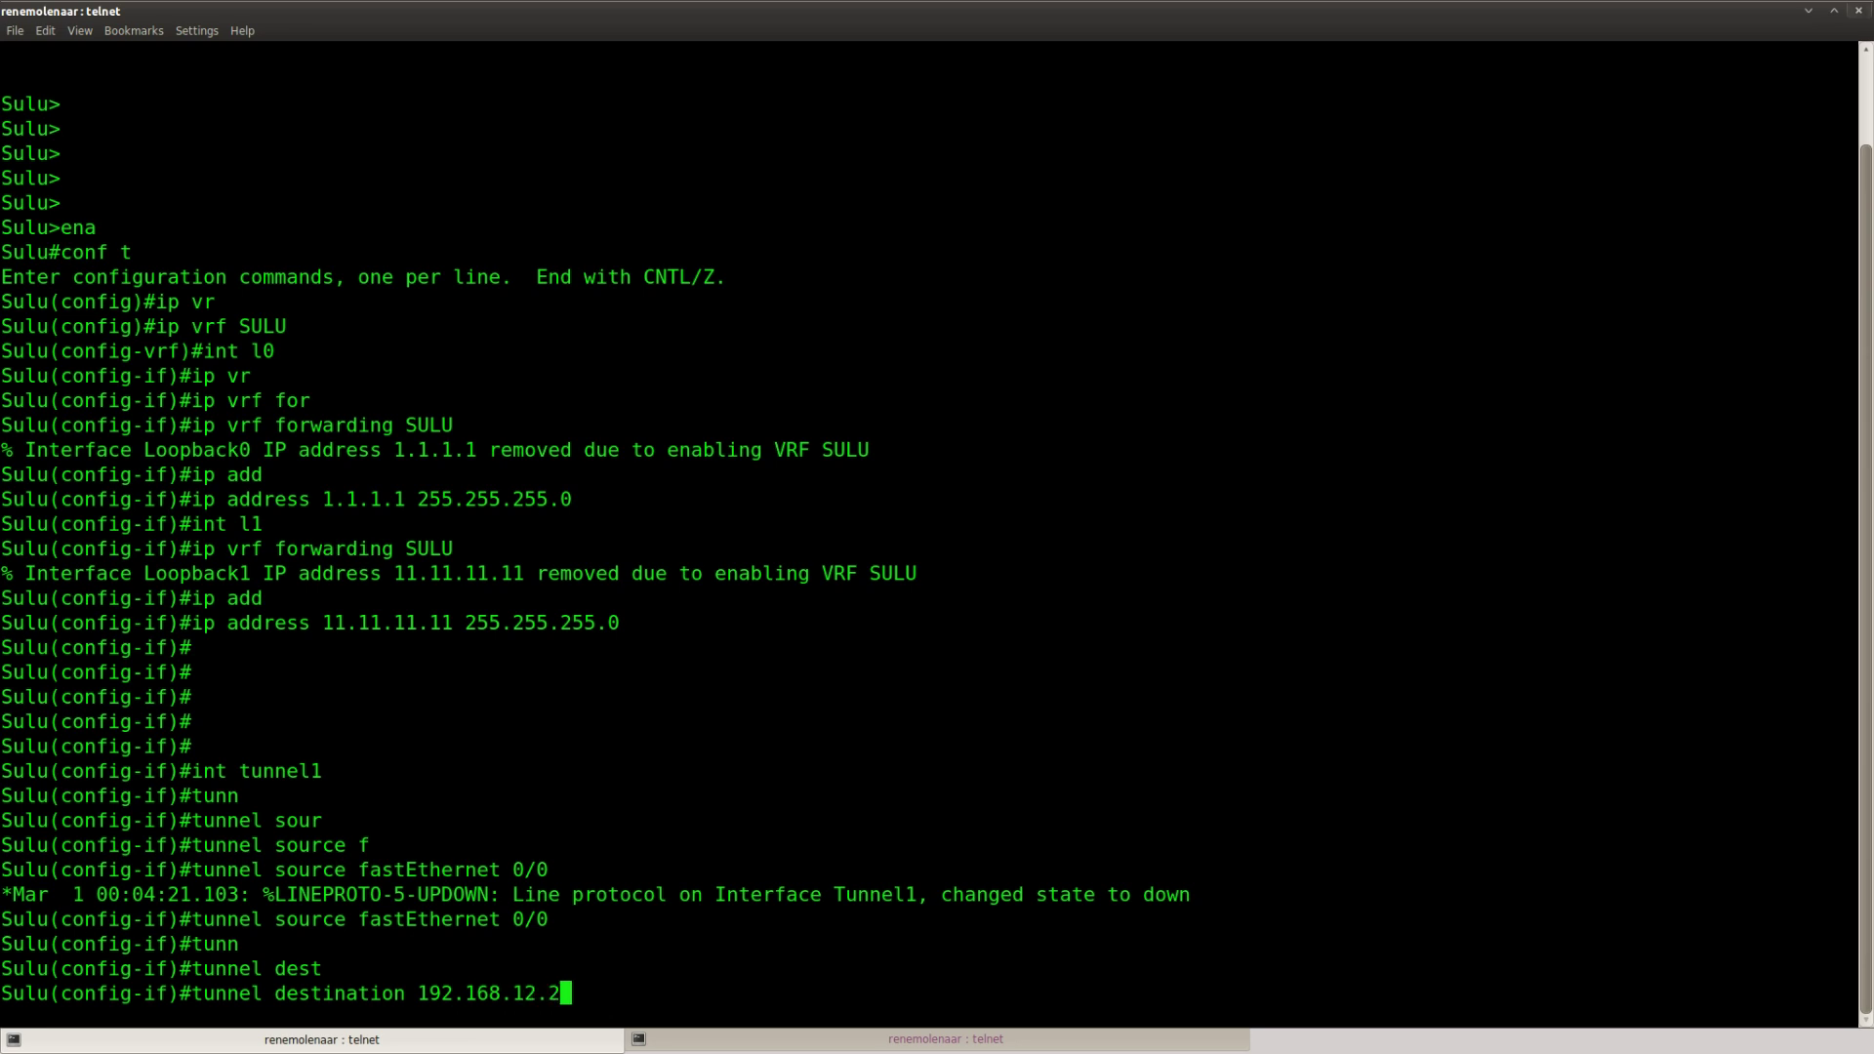
{"action": "key", "text": "Return"}
{"action": "key", "text": "Return"}
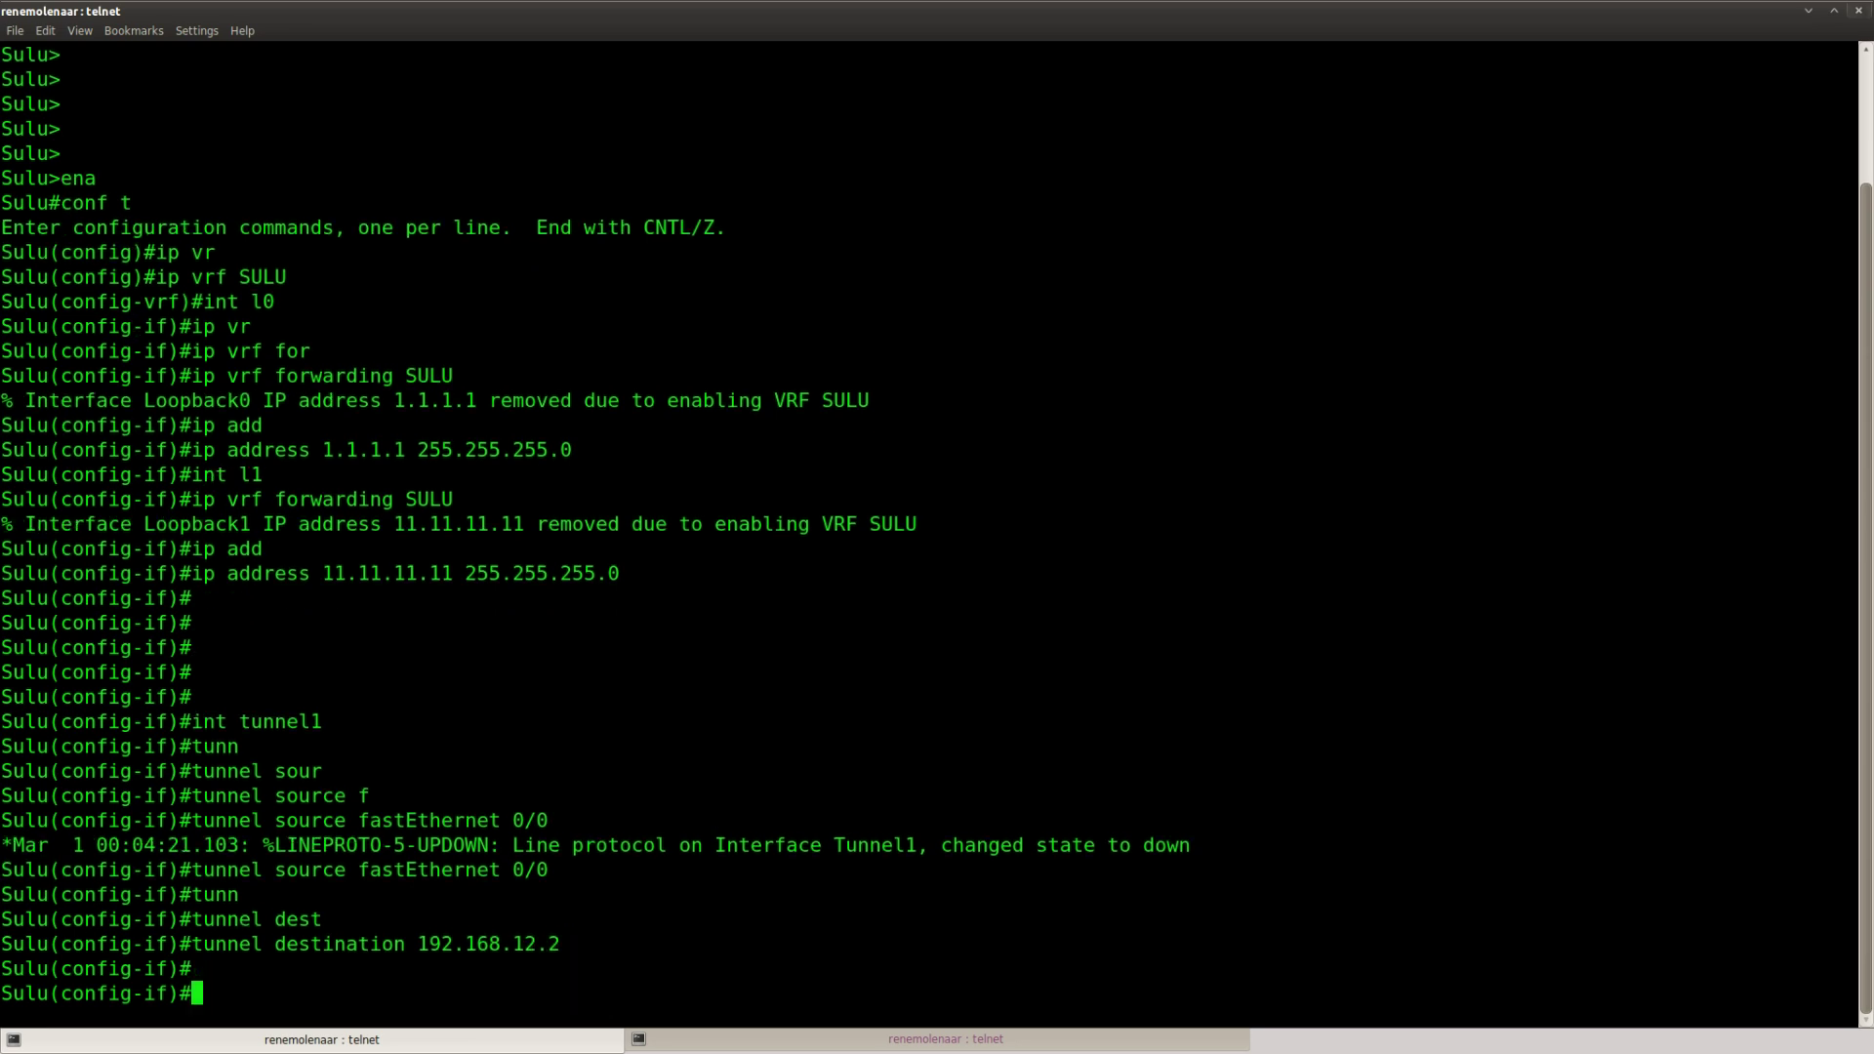
Review the lab tasks for tunnel1 and adding it to VRF SULU and CHEKOV.
{"action": "key", "text": "alt+Tab"}
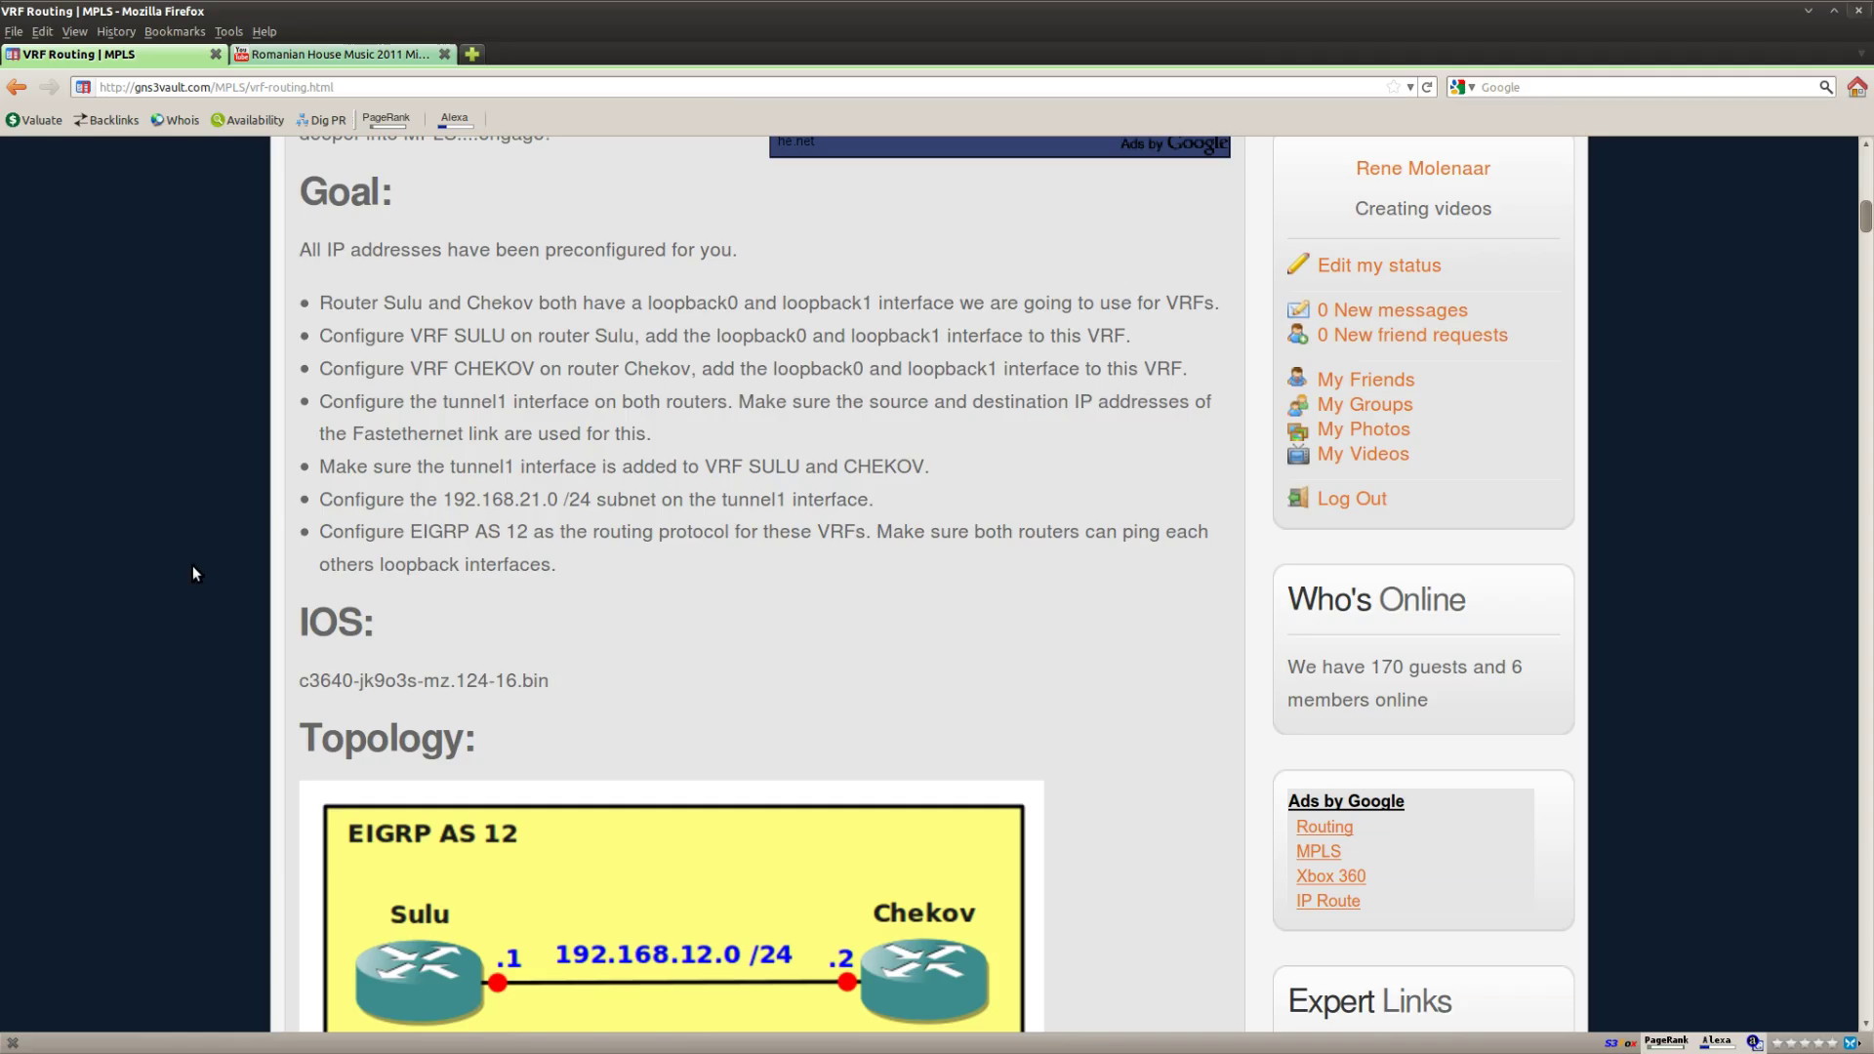
{"action": "left_click_drag", "start_coordinate": [650, 433], "coordinate": [320, 403]}
{"action": "left_click_drag", "start_coordinate": [929, 467], "coordinate": [318, 465]}
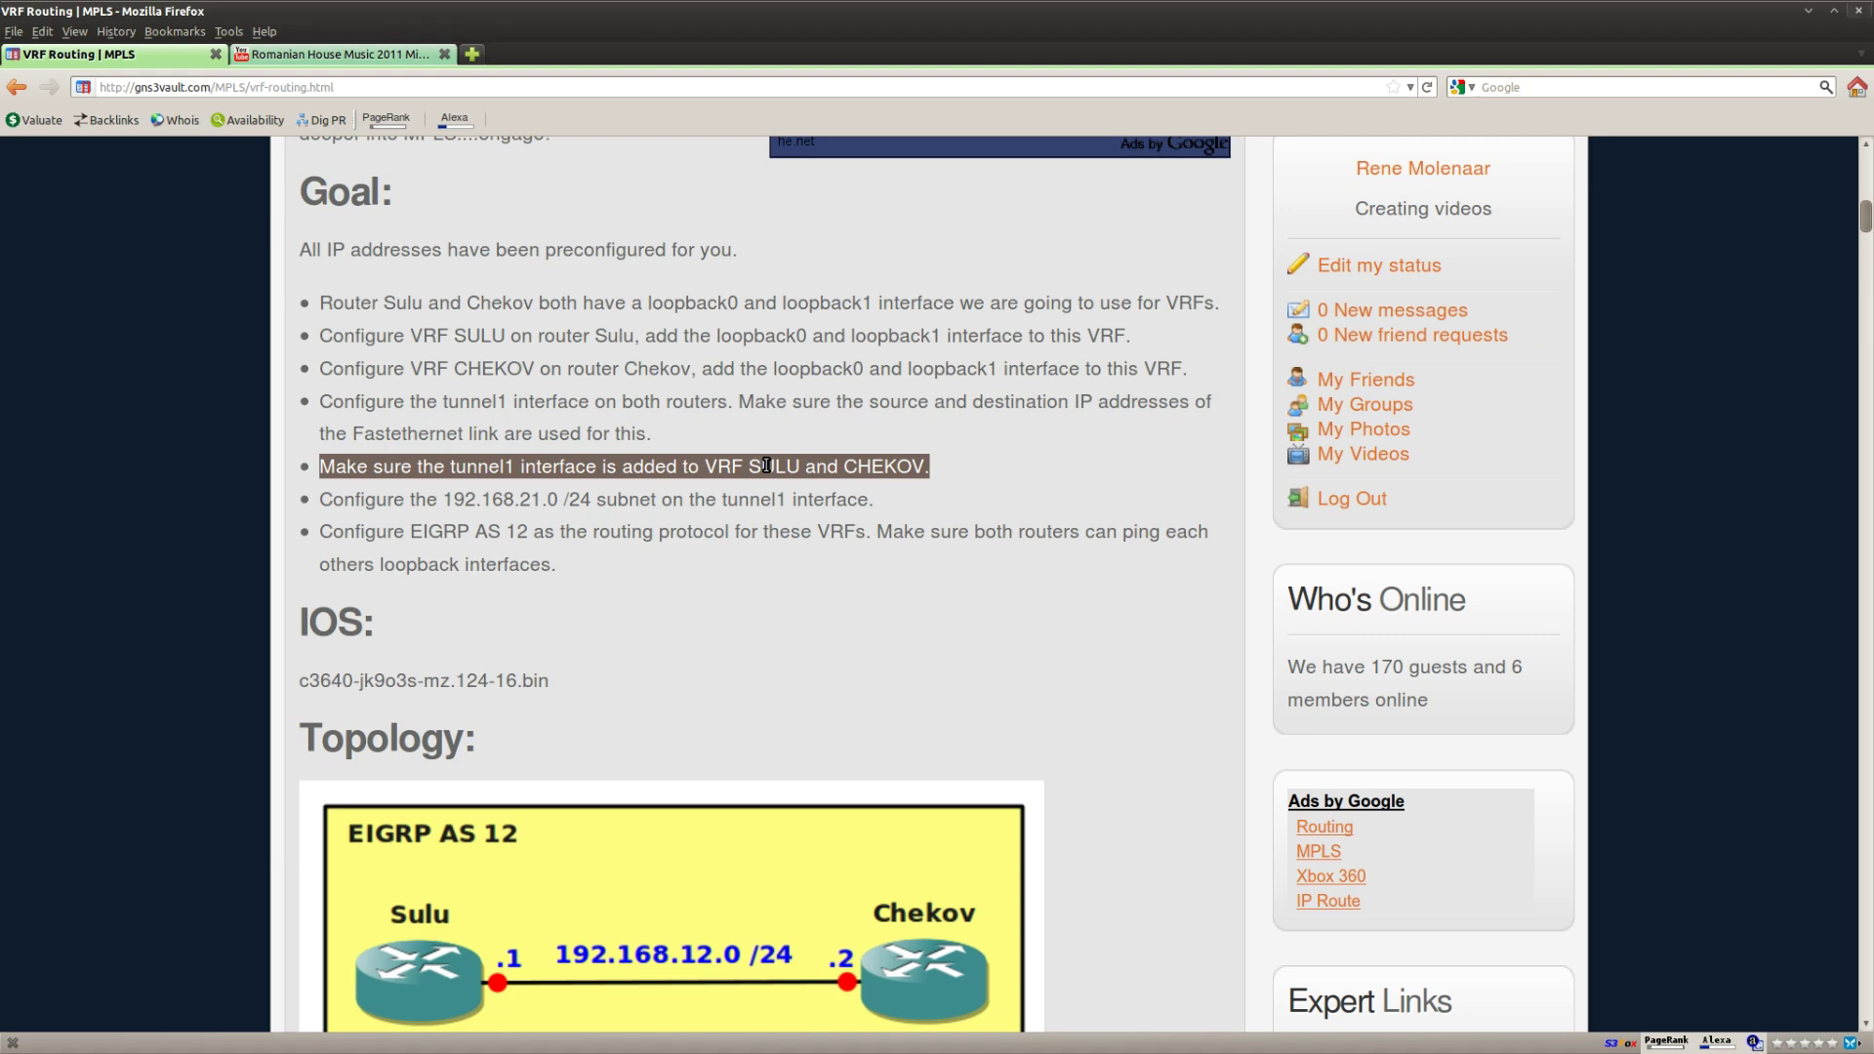
Put Sulu's tunnel1 into VRF SULU with ip vrf forwarding SULU.
{"action": "key", "text": "alt+Tab"}
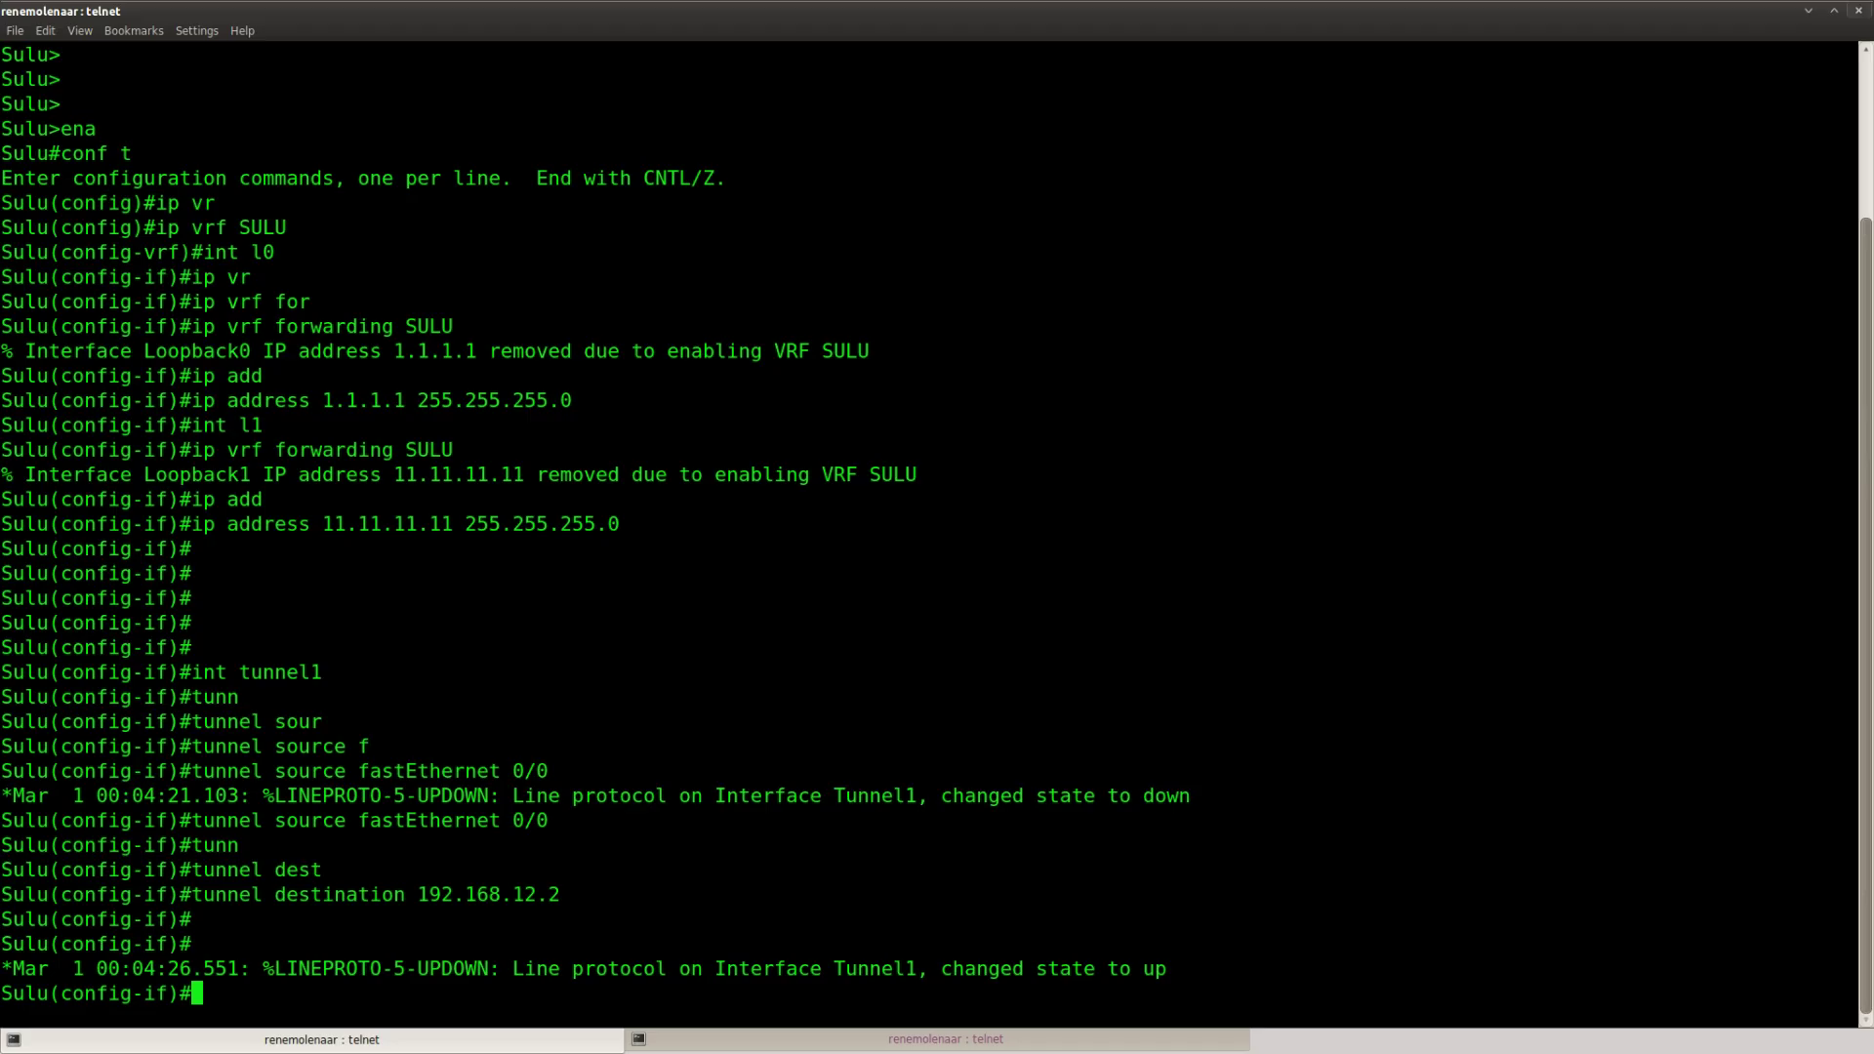
{"action": "key", "text": "Return"}
{"action": "key", "text": "Return"}
{"action": "key", "text": "Return"}
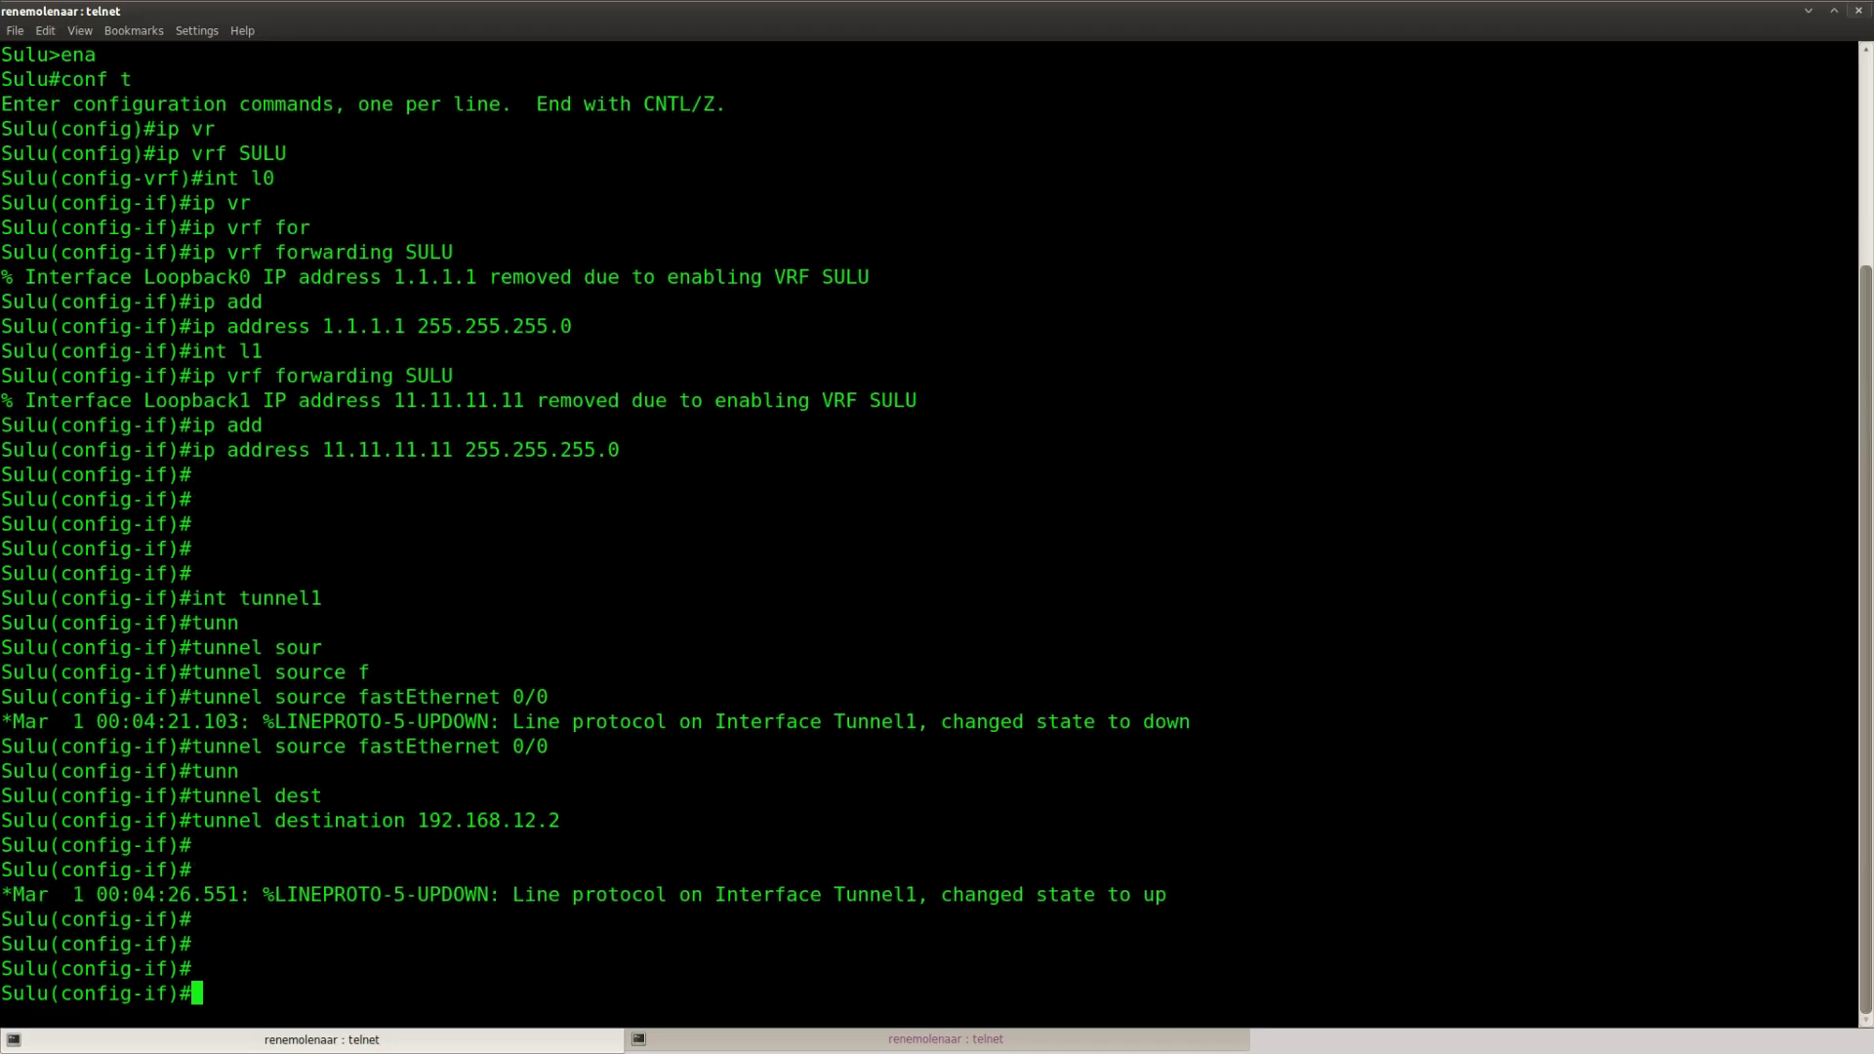
{"action": "type", "text": "ip vrf"}
{"action": "key", "text": "Tab"}
{"action": "type", "text": "for"}
{"action": "key", "text": "Tab"}
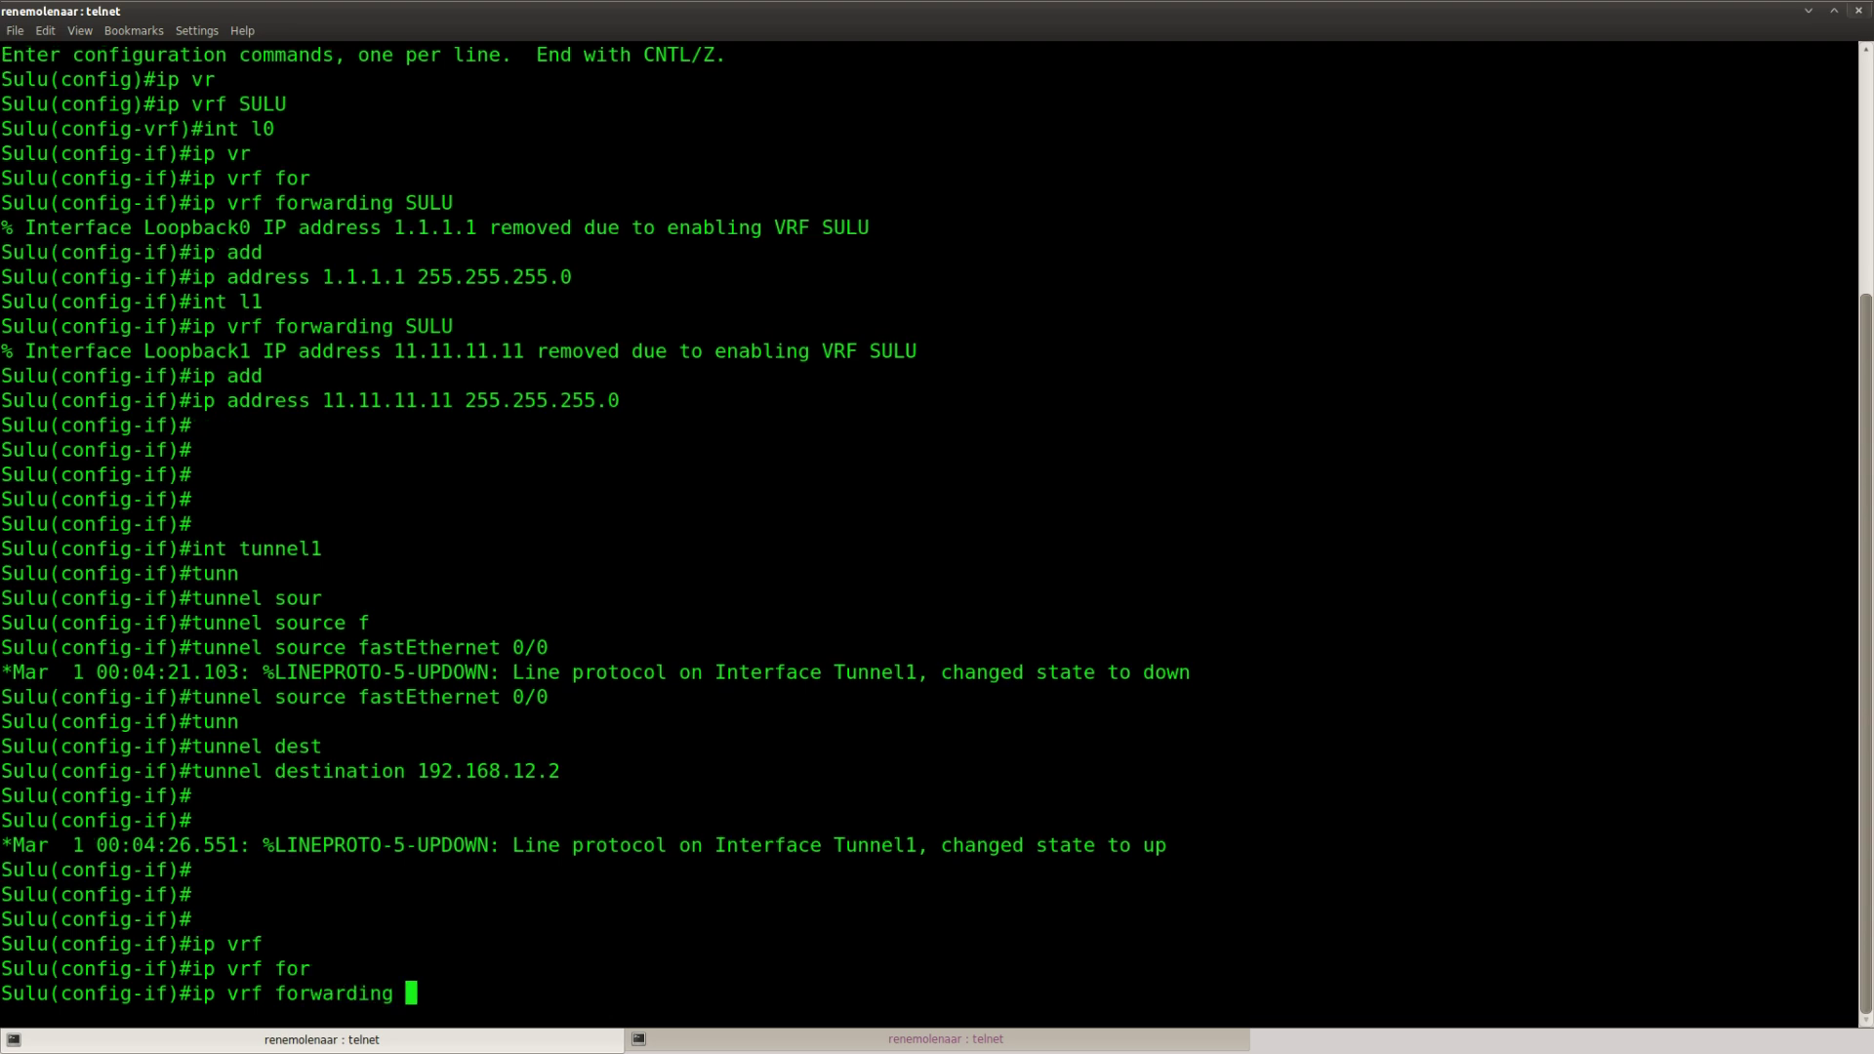
{"action": "type", "text": "SULU"}
{"action": "key", "text": "Return"}
Put Chekov's tunnel 1 into VRF CHEKOV with ip vrf forwarding CHEKOV.
{"action": "left_click", "coordinate": [884, 1041]}
{"action": "key", "text": "Return"}
{"action": "key", "text": "Return"}
{"action": "type", "text": "ip"}
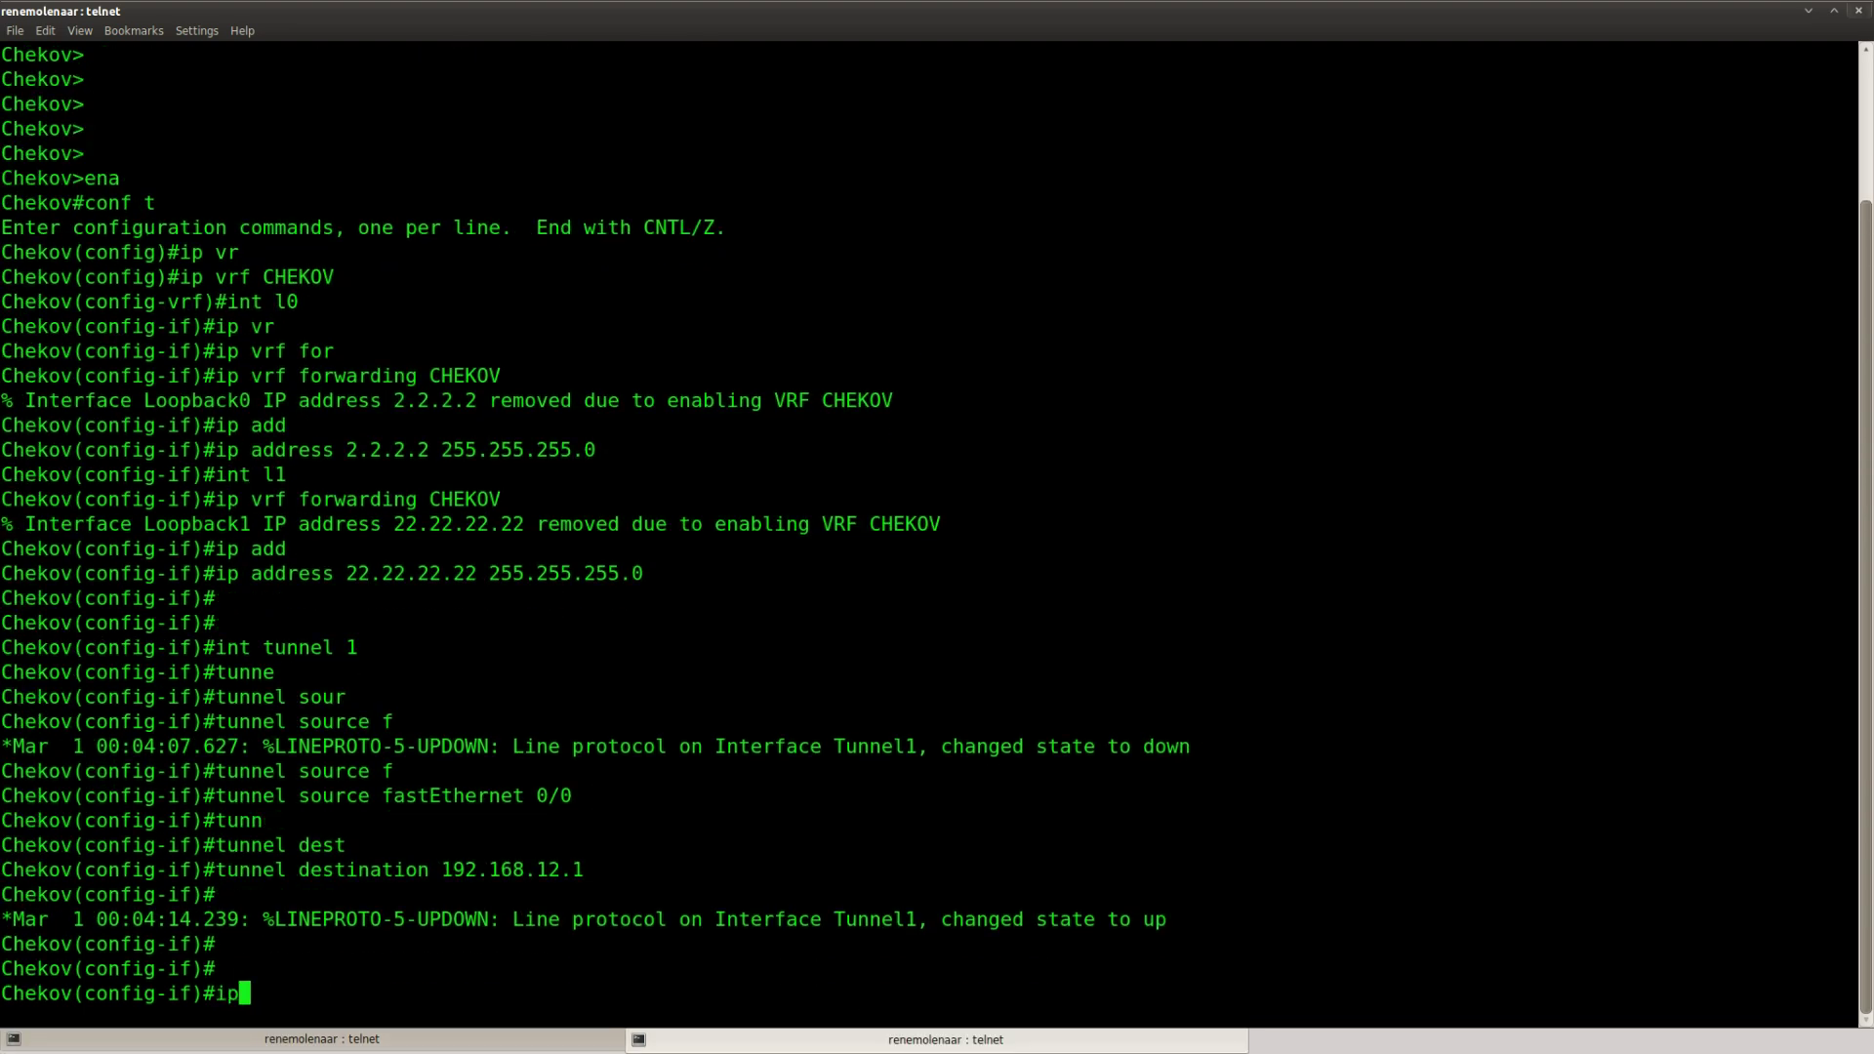
{"action": "type", "text": " vr"}
{"action": "key", "text": "Tab"}
{"action": "type", "text": "for"}
{"action": "key", "text": "Tab"}
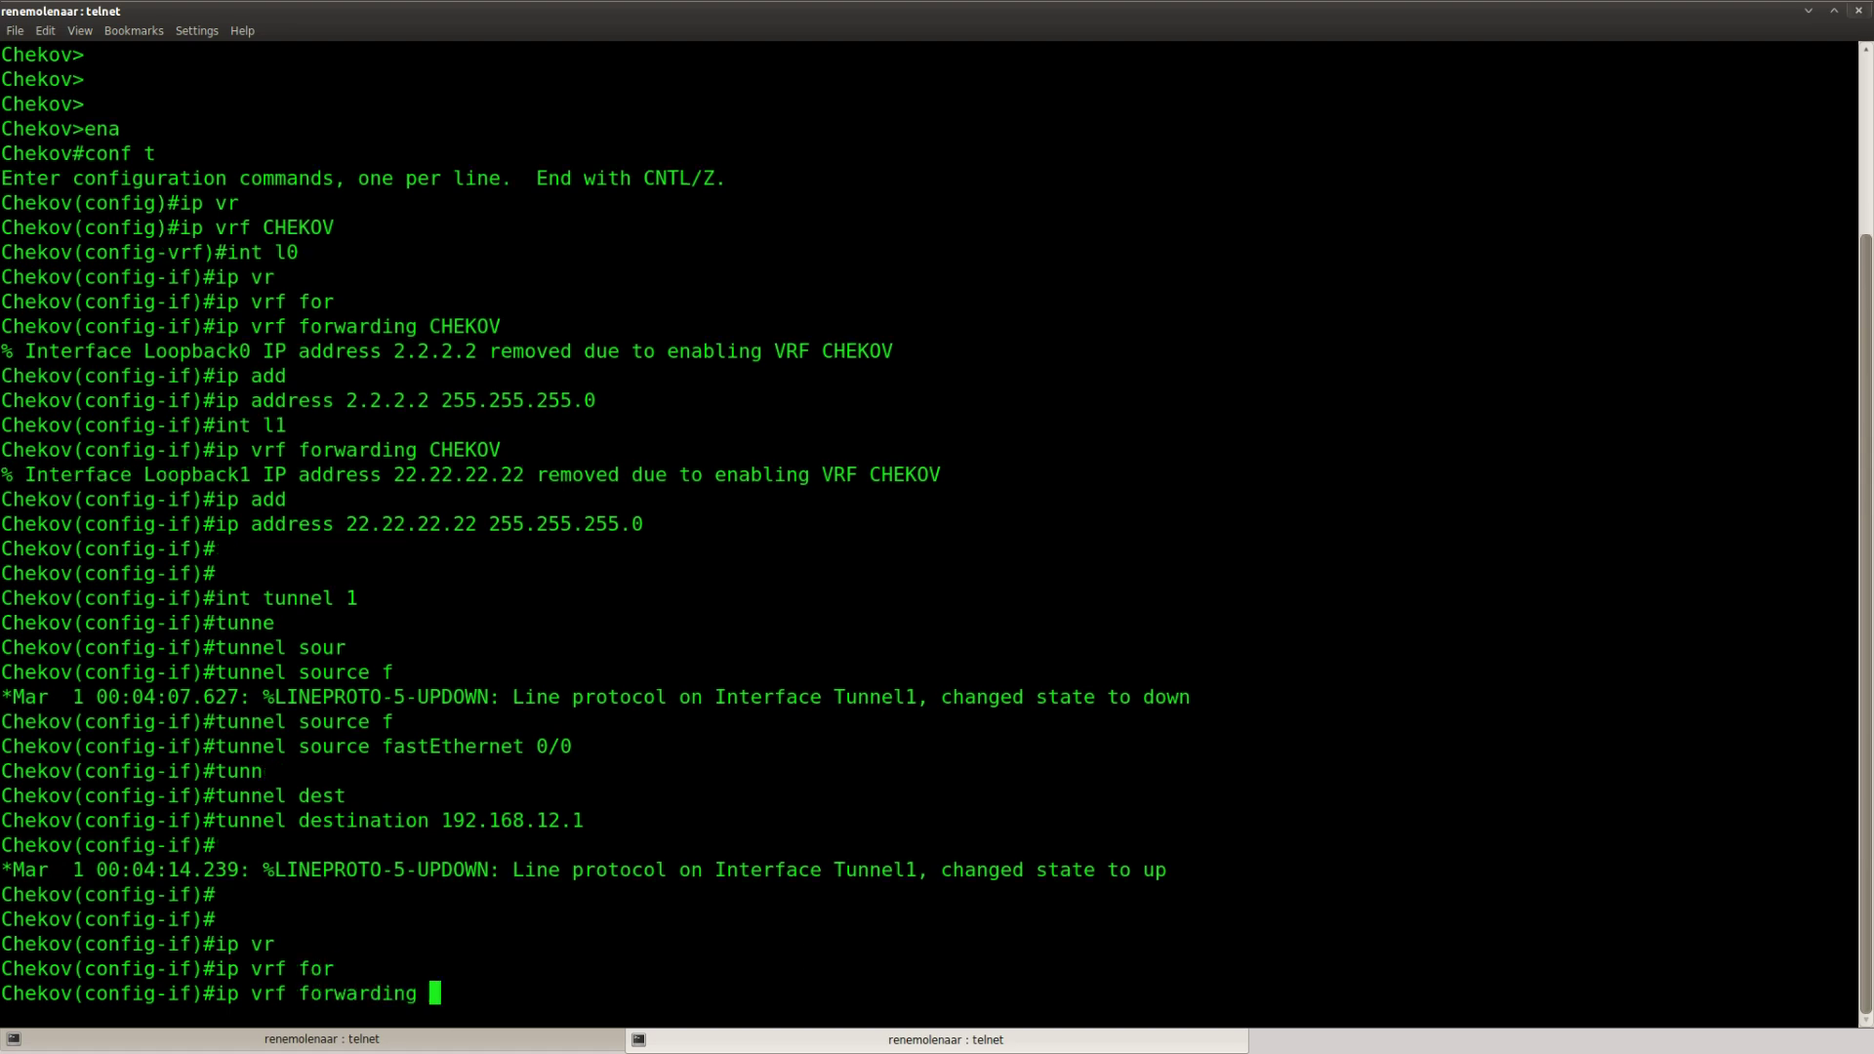
{"action": "type", "text": "CHEKOV"}
{"action": "key", "text": "Return"}
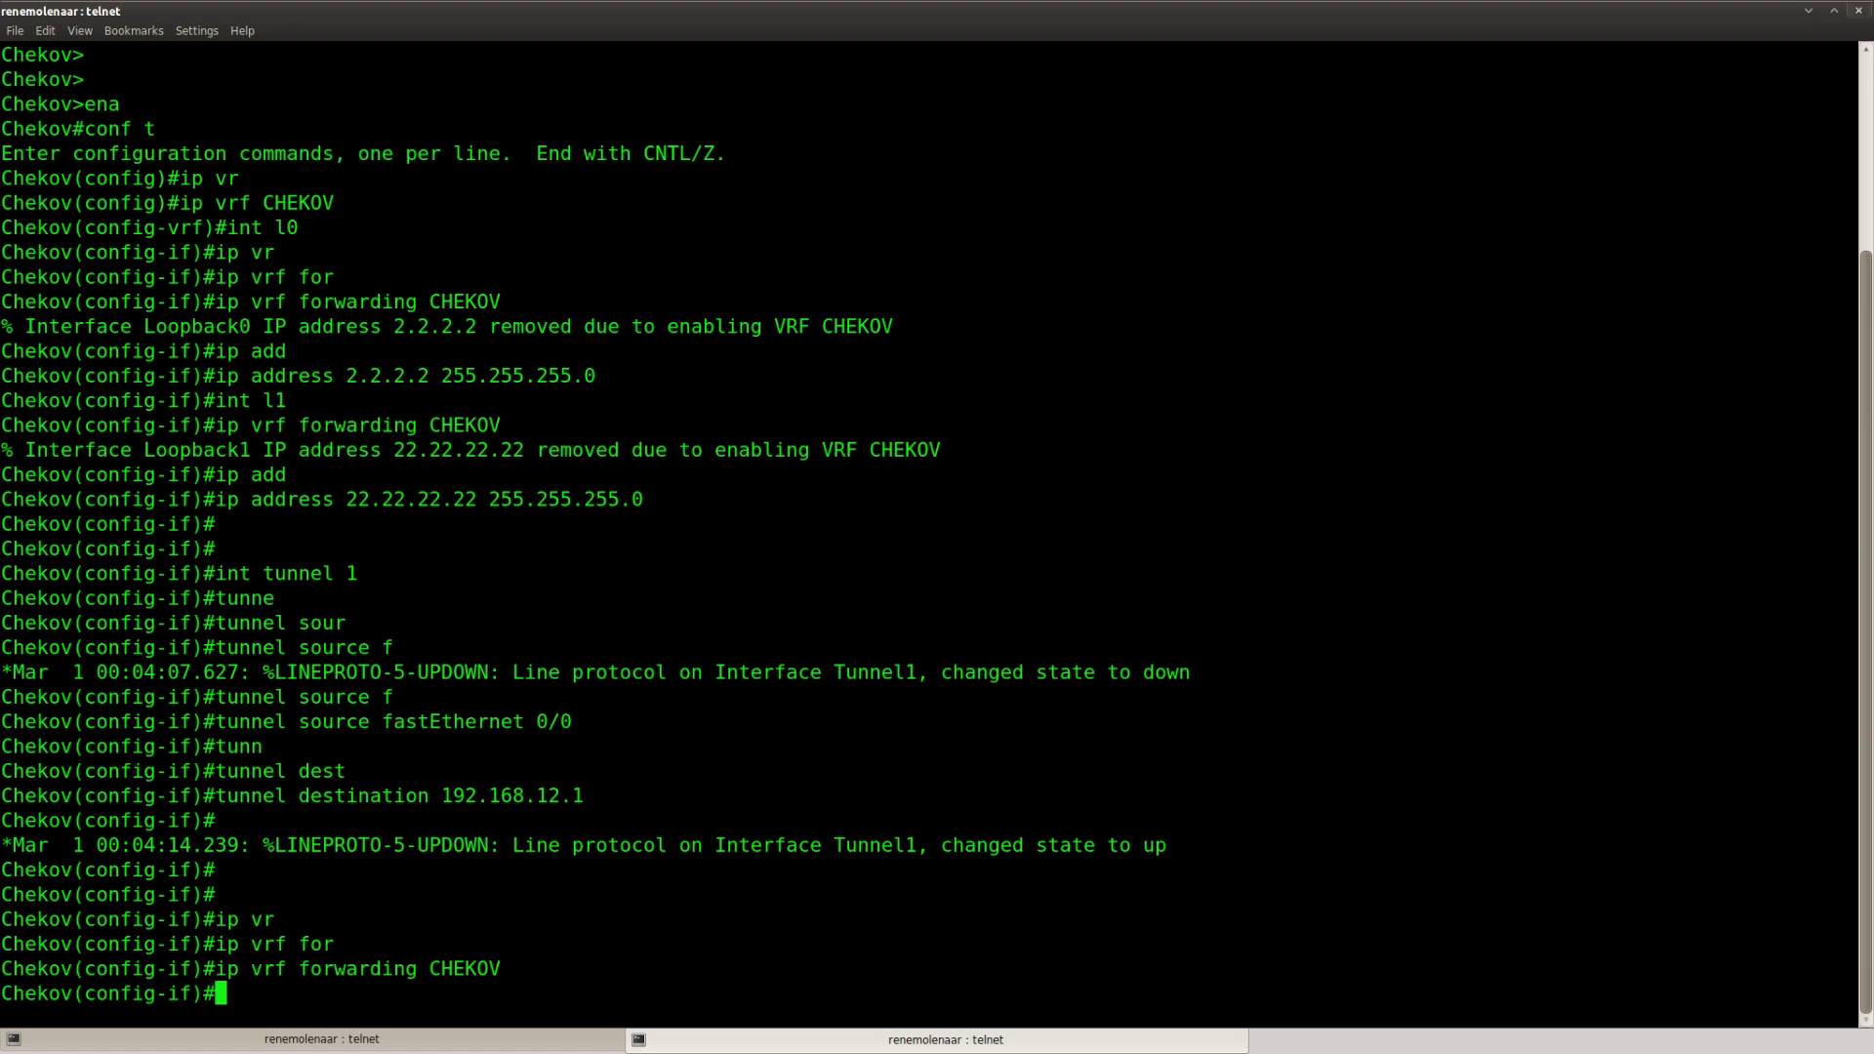
{"action": "key", "text": "alt+Tab"}
{"action": "left_click_drag", "start_coordinate": [874, 498], "coordinate": [327, 499]}
{"action": "left_click", "coordinate": [380, 514]}
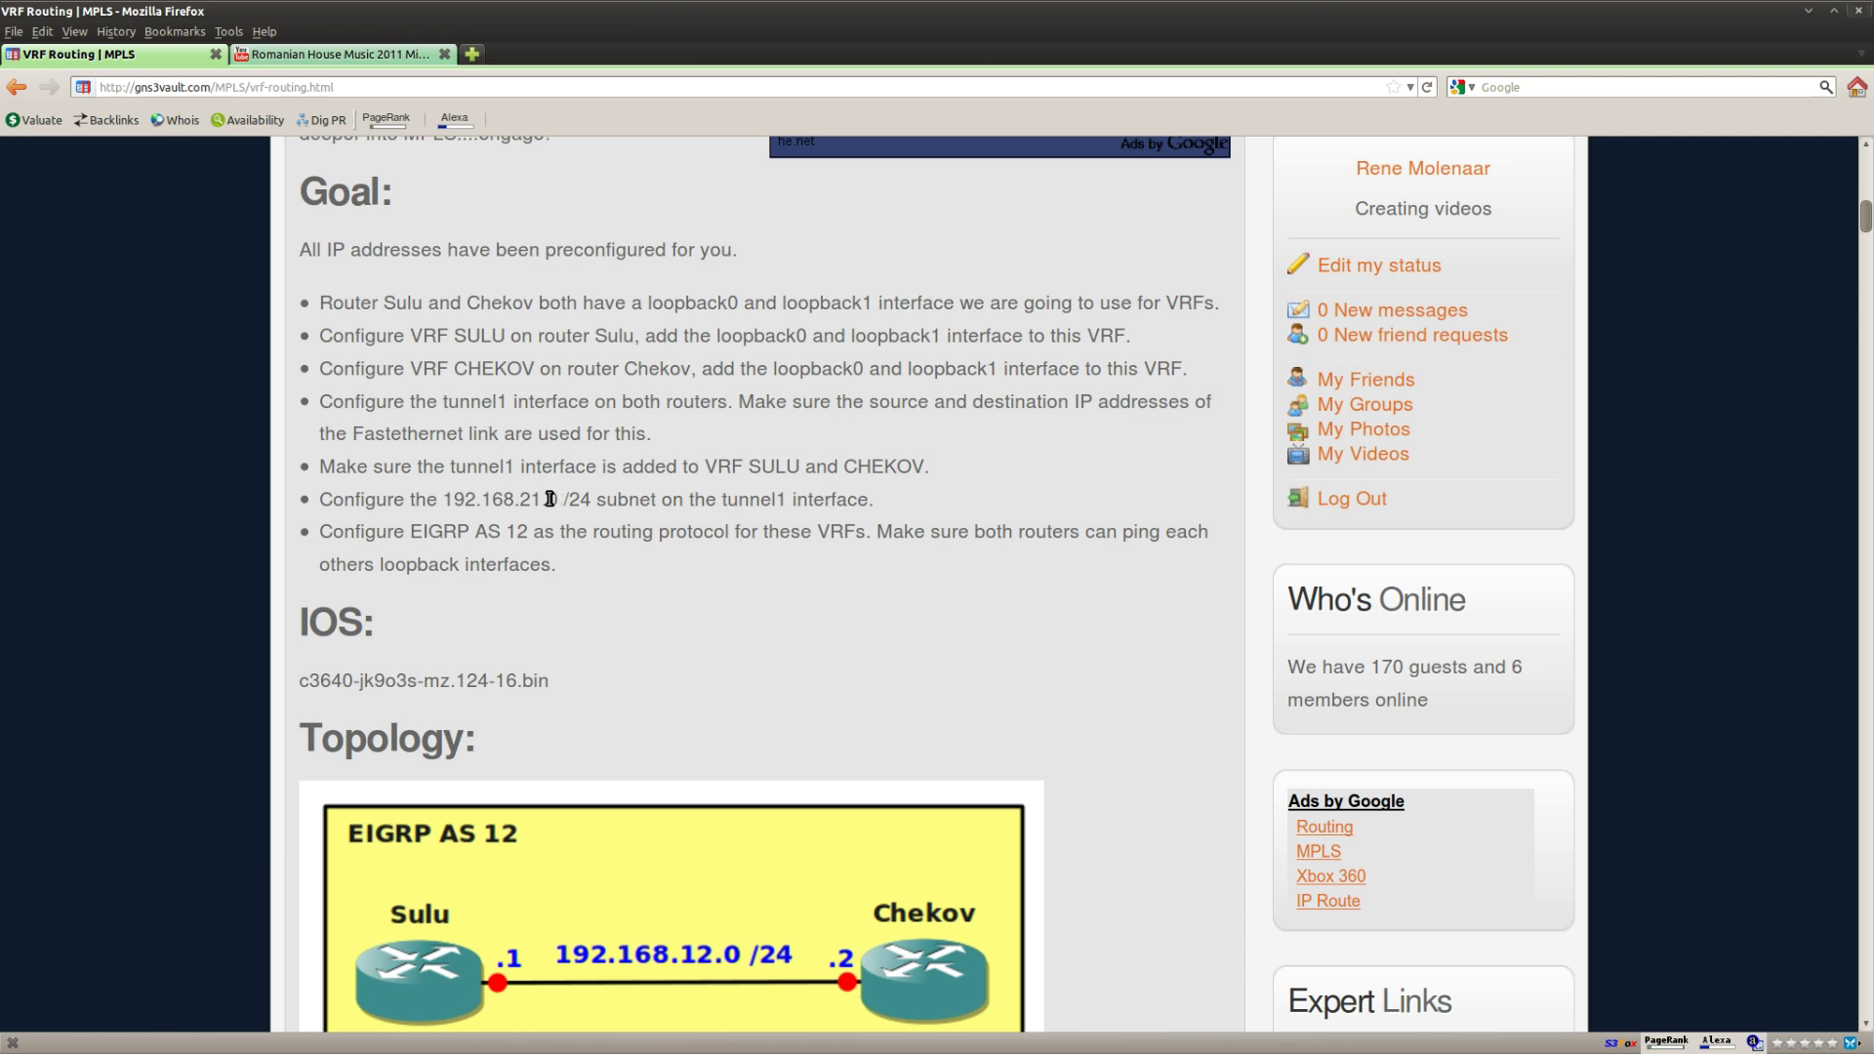
{"action": "left_click_drag", "start_coordinate": [558, 499], "coordinate": [446, 499]}
{"action": "left_click", "coordinate": [581, 544]}
Assign 192.168.21.1 255.255.255.0 to Sulu's tunnel interface.
{"action": "key", "text": "alt+Tab"}
{"action": "key", "text": "alt+Tab"}
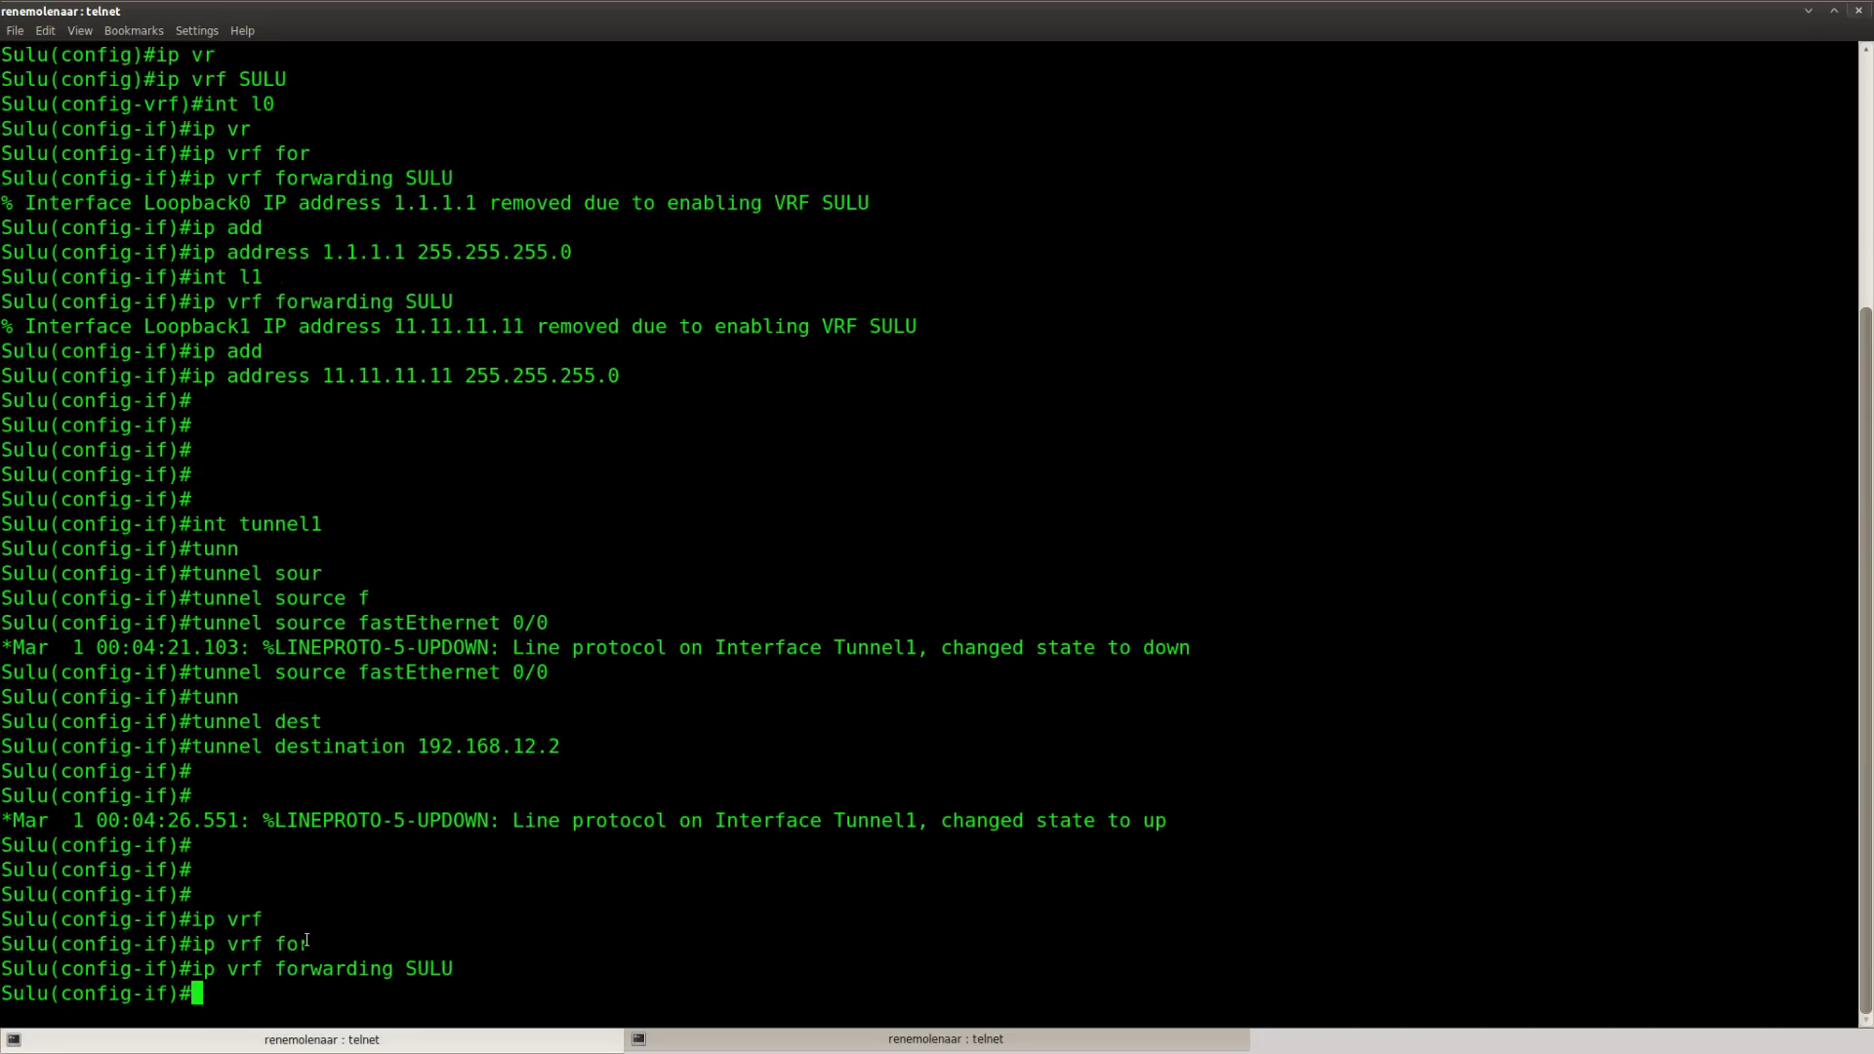
{"action": "type", "text": "ip add"}
{"action": "key", "text": "Tab"}
{"action": "type", "text": "192.168.21"}
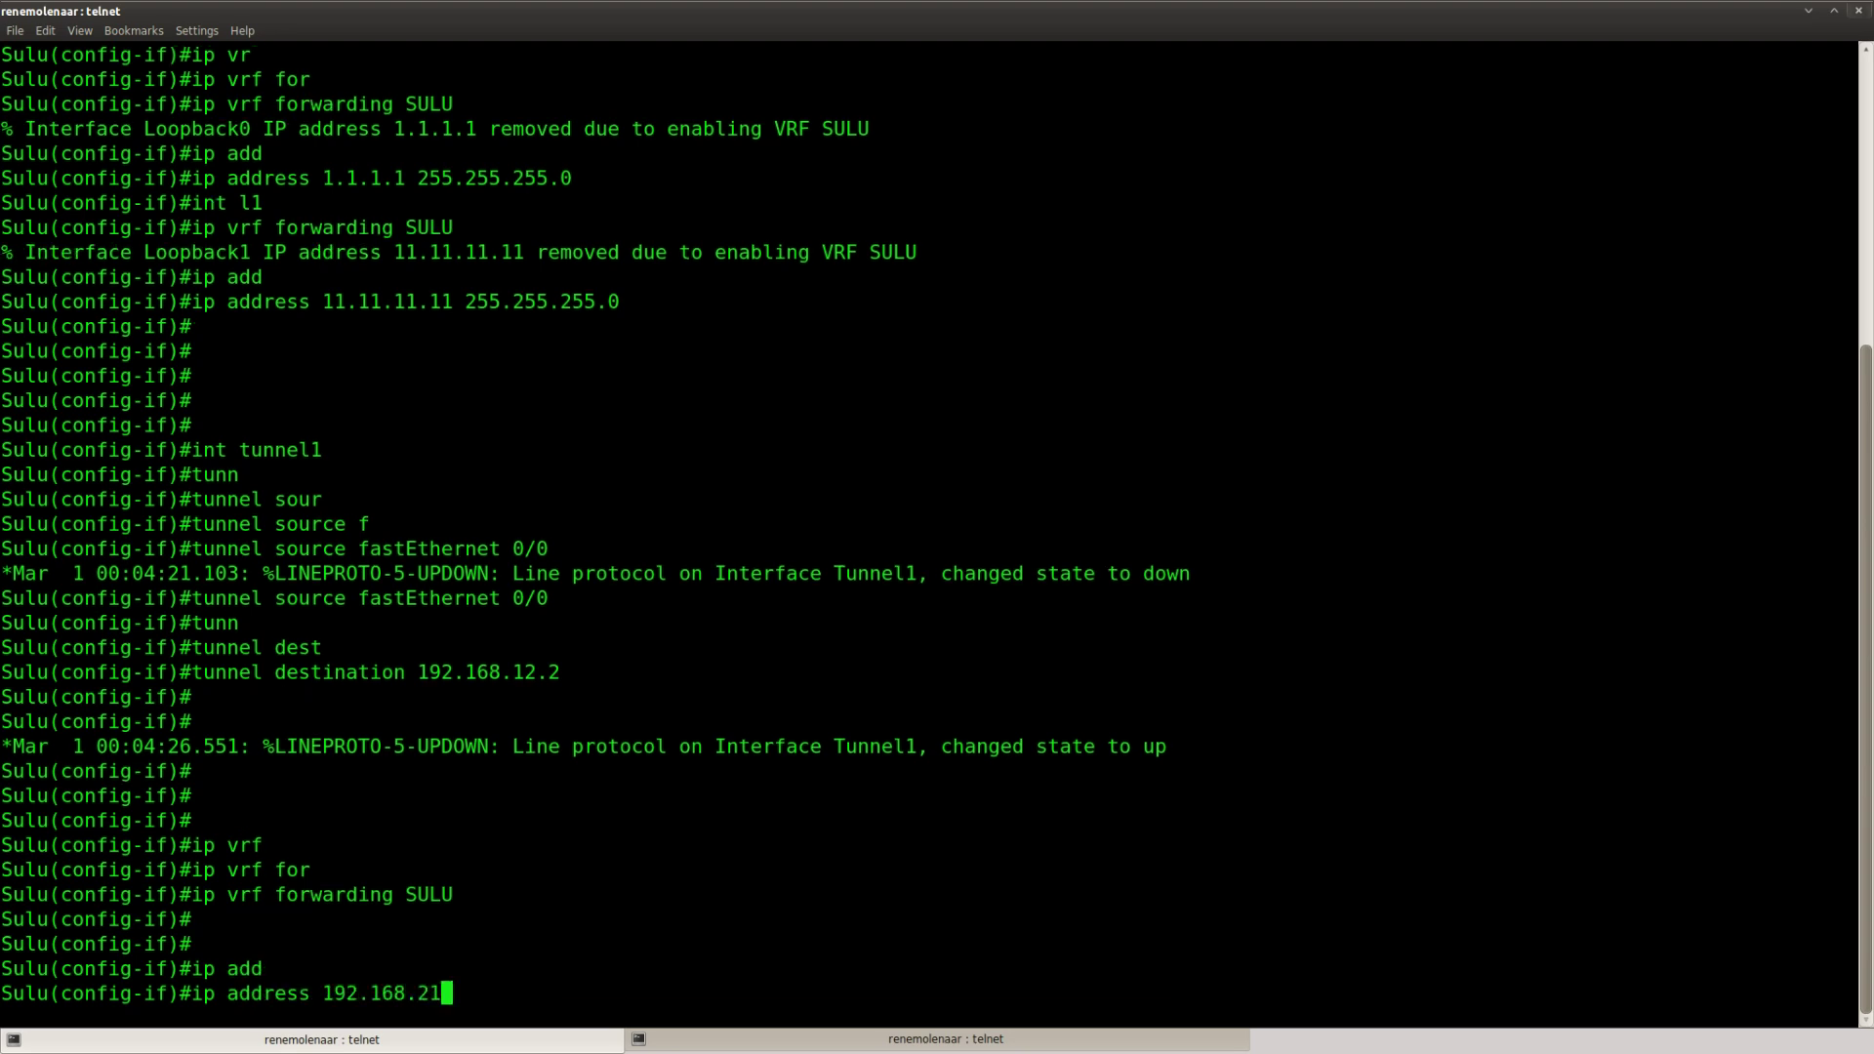
{"action": "type", "text": ".1 255.255.255.0"}
{"action": "key", "text": "Return"}
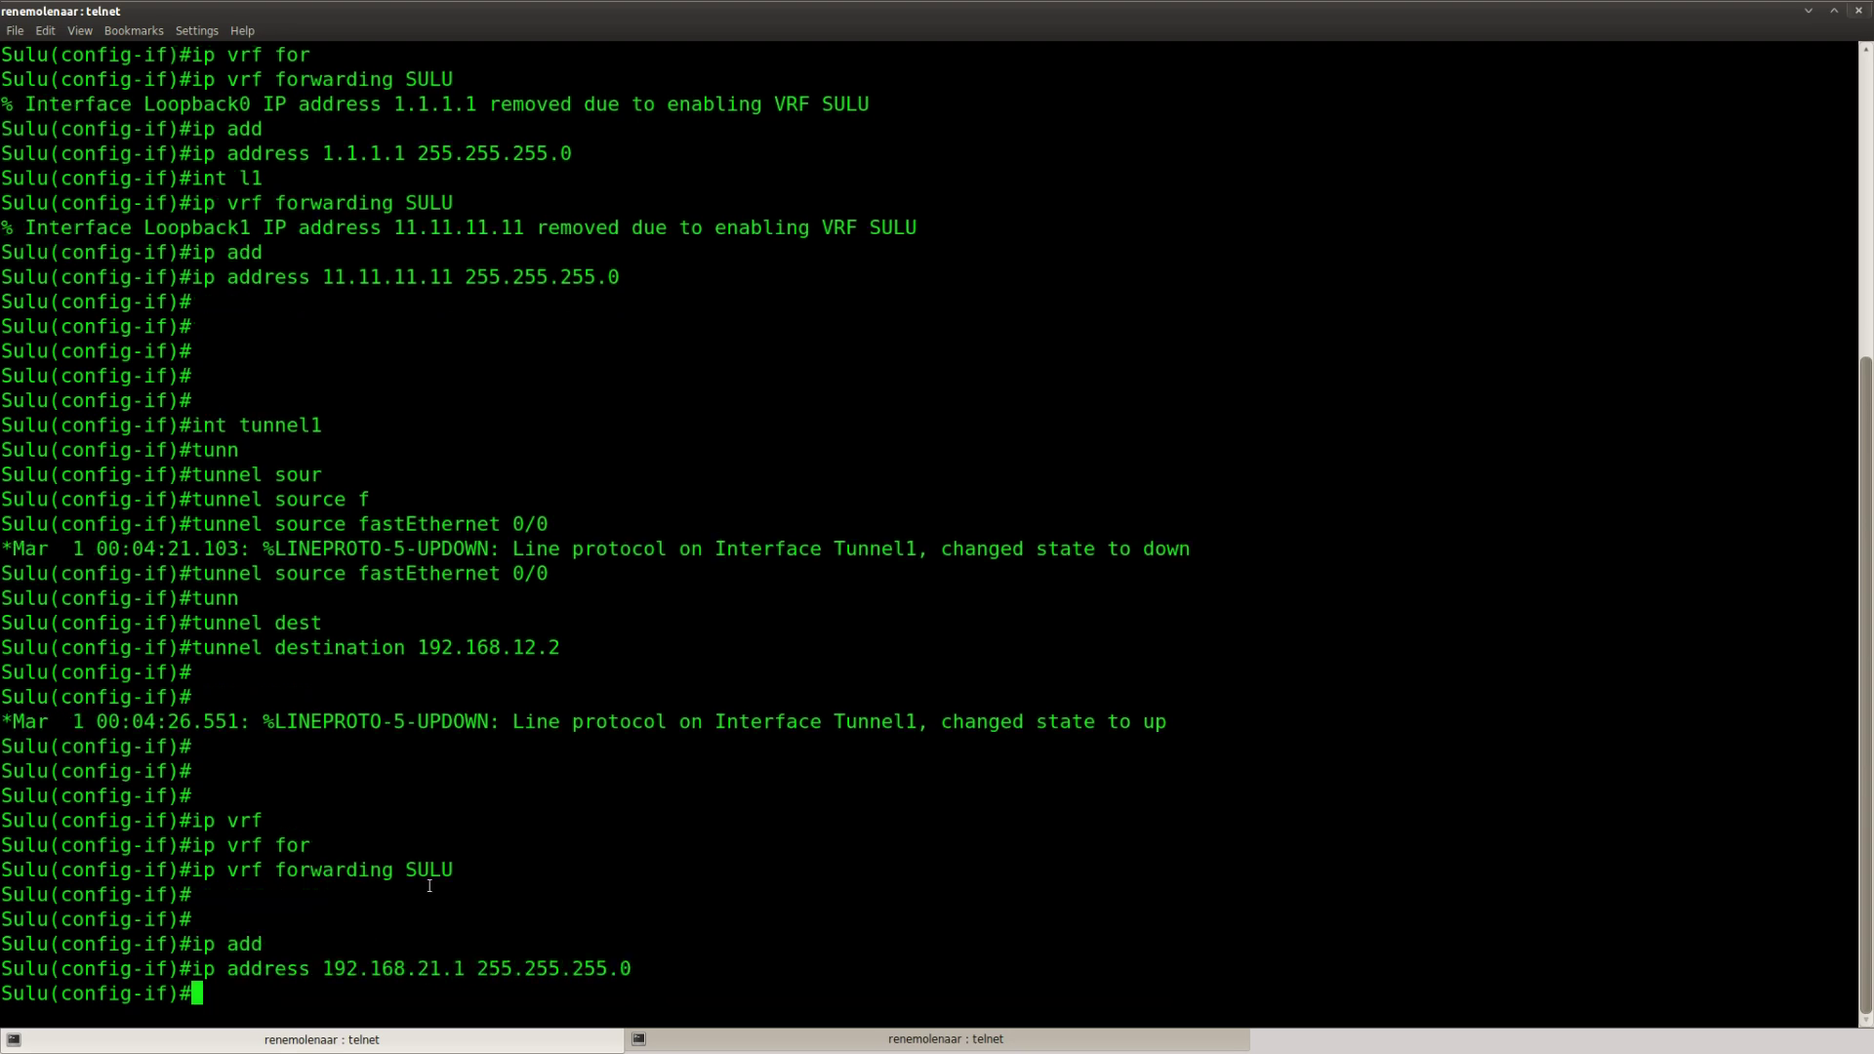
Assign 192.168.21.2 255.255.255.0 to Chekov's tunnel interface.
{"action": "key", "text": "alt+Tab"}
{"action": "key", "text": "Return"}
{"action": "type", "text": "ip add"}
{"action": "key", "text": "Tab"}
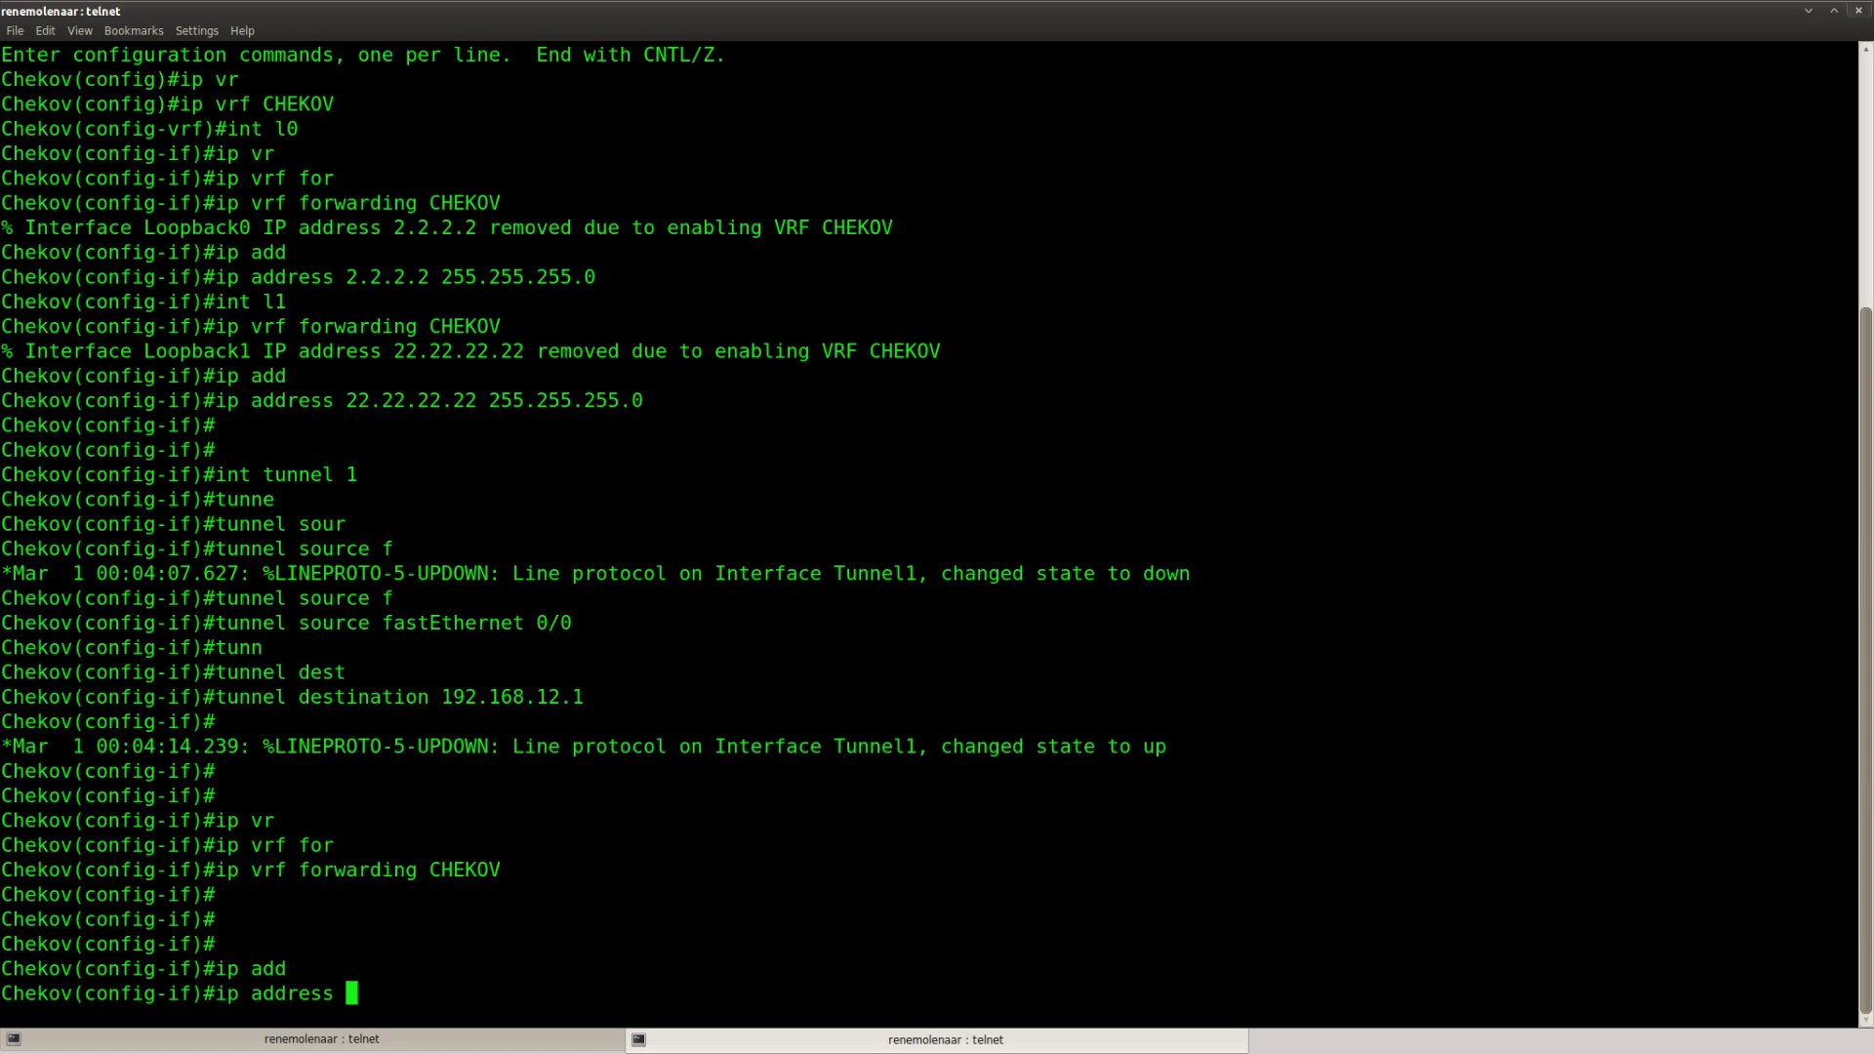
{"action": "type", "text": "192.168.21.2 255.255.255.0"}
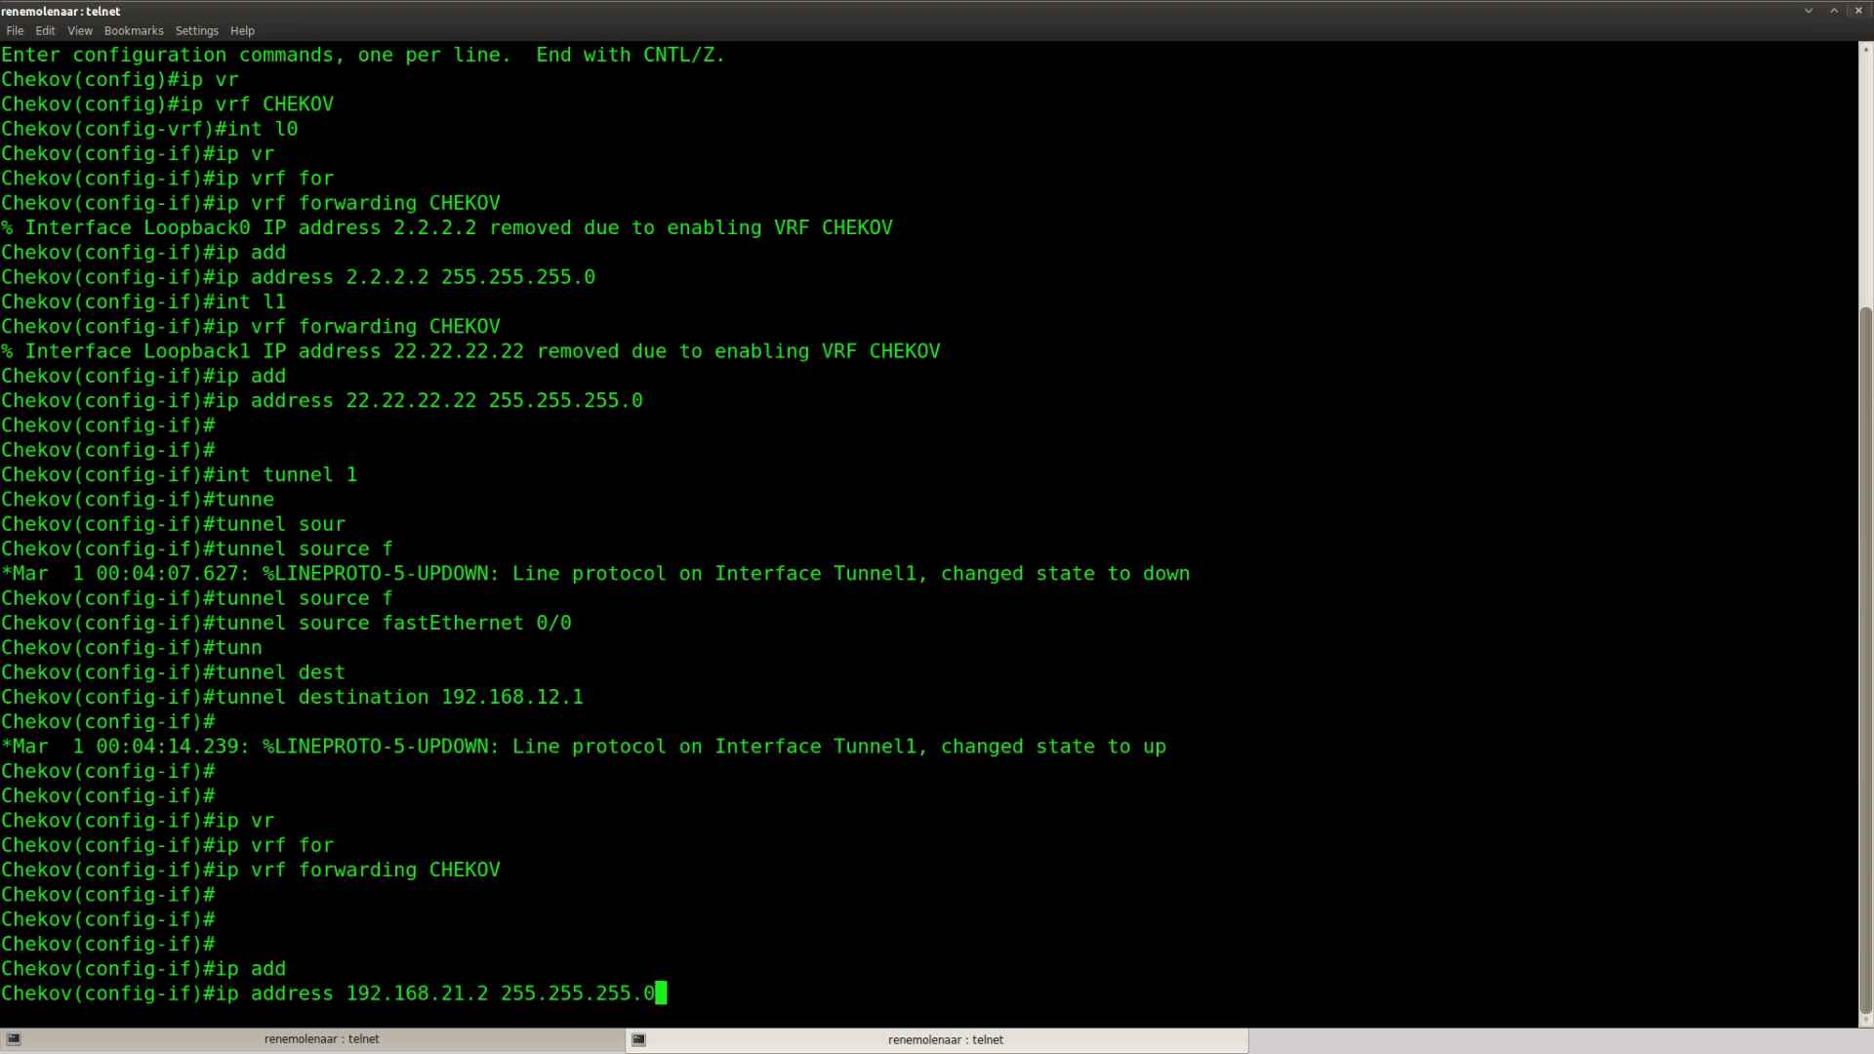
{"action": "key", "text": "Return"}
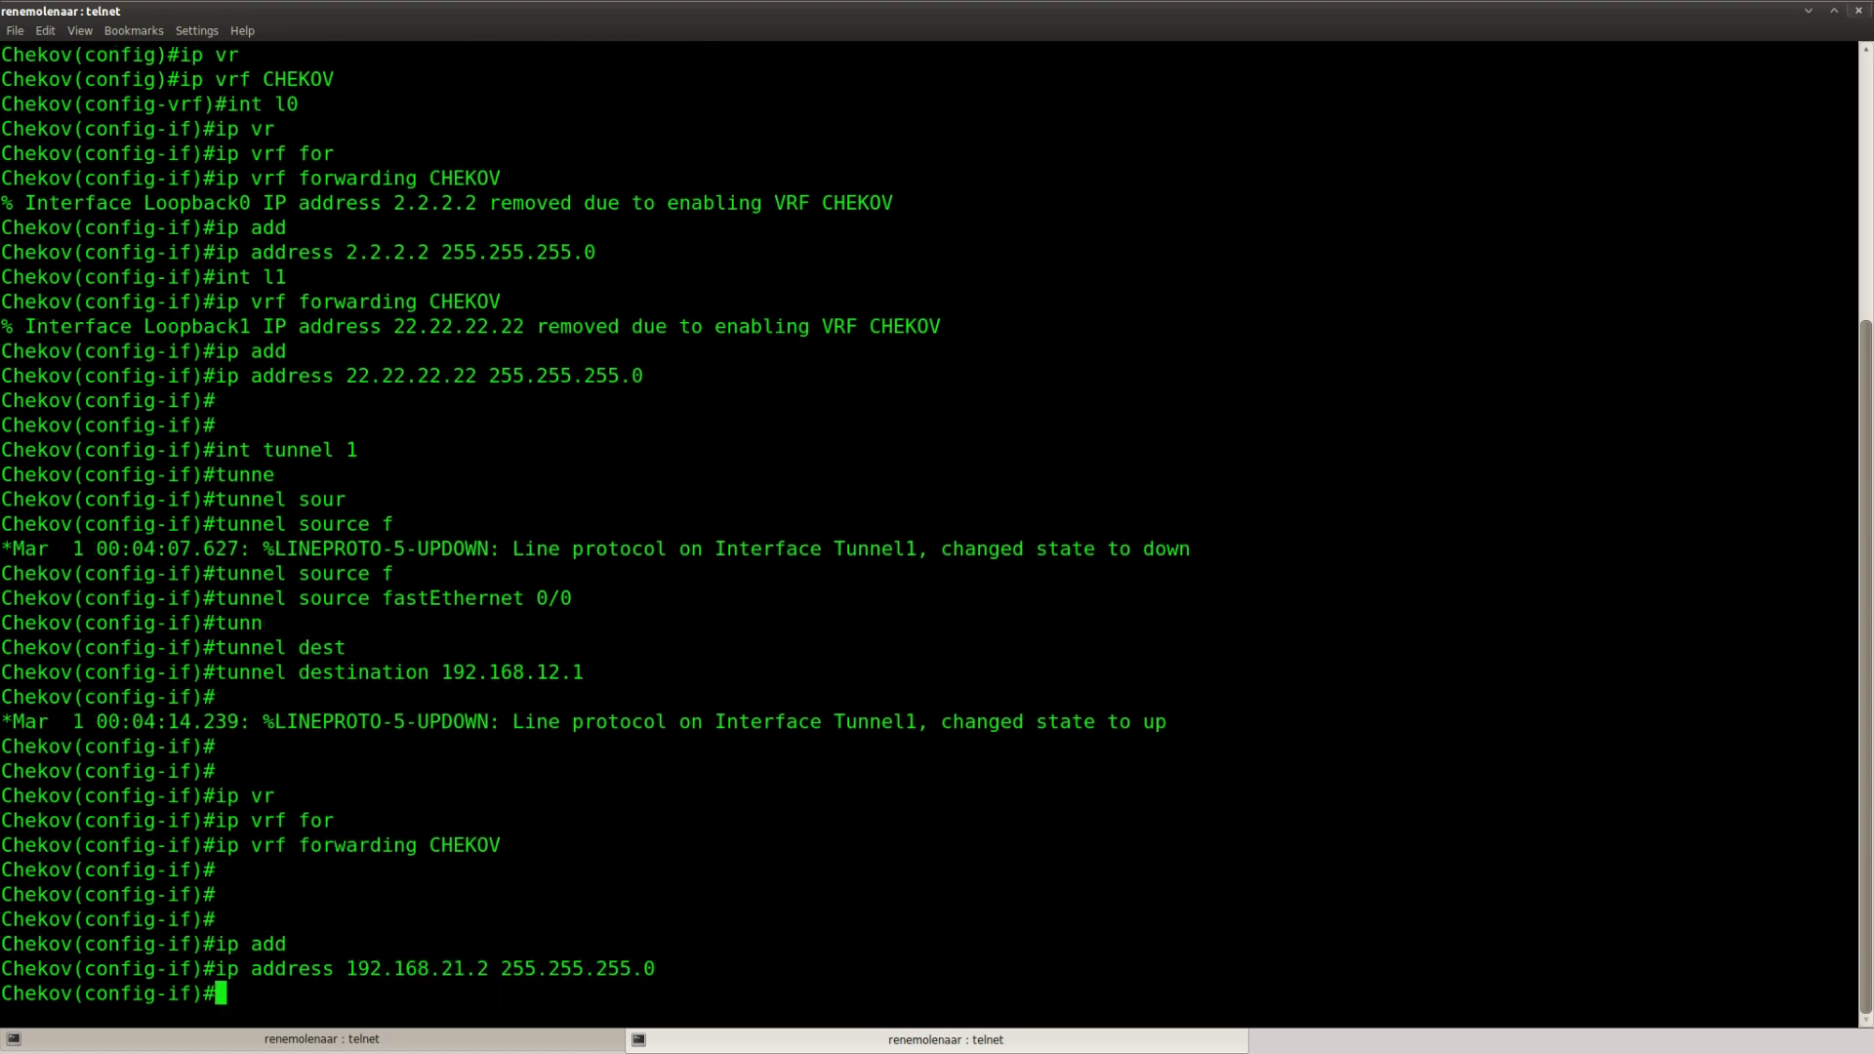
{"action": "key", "text": "alt+Tab"}
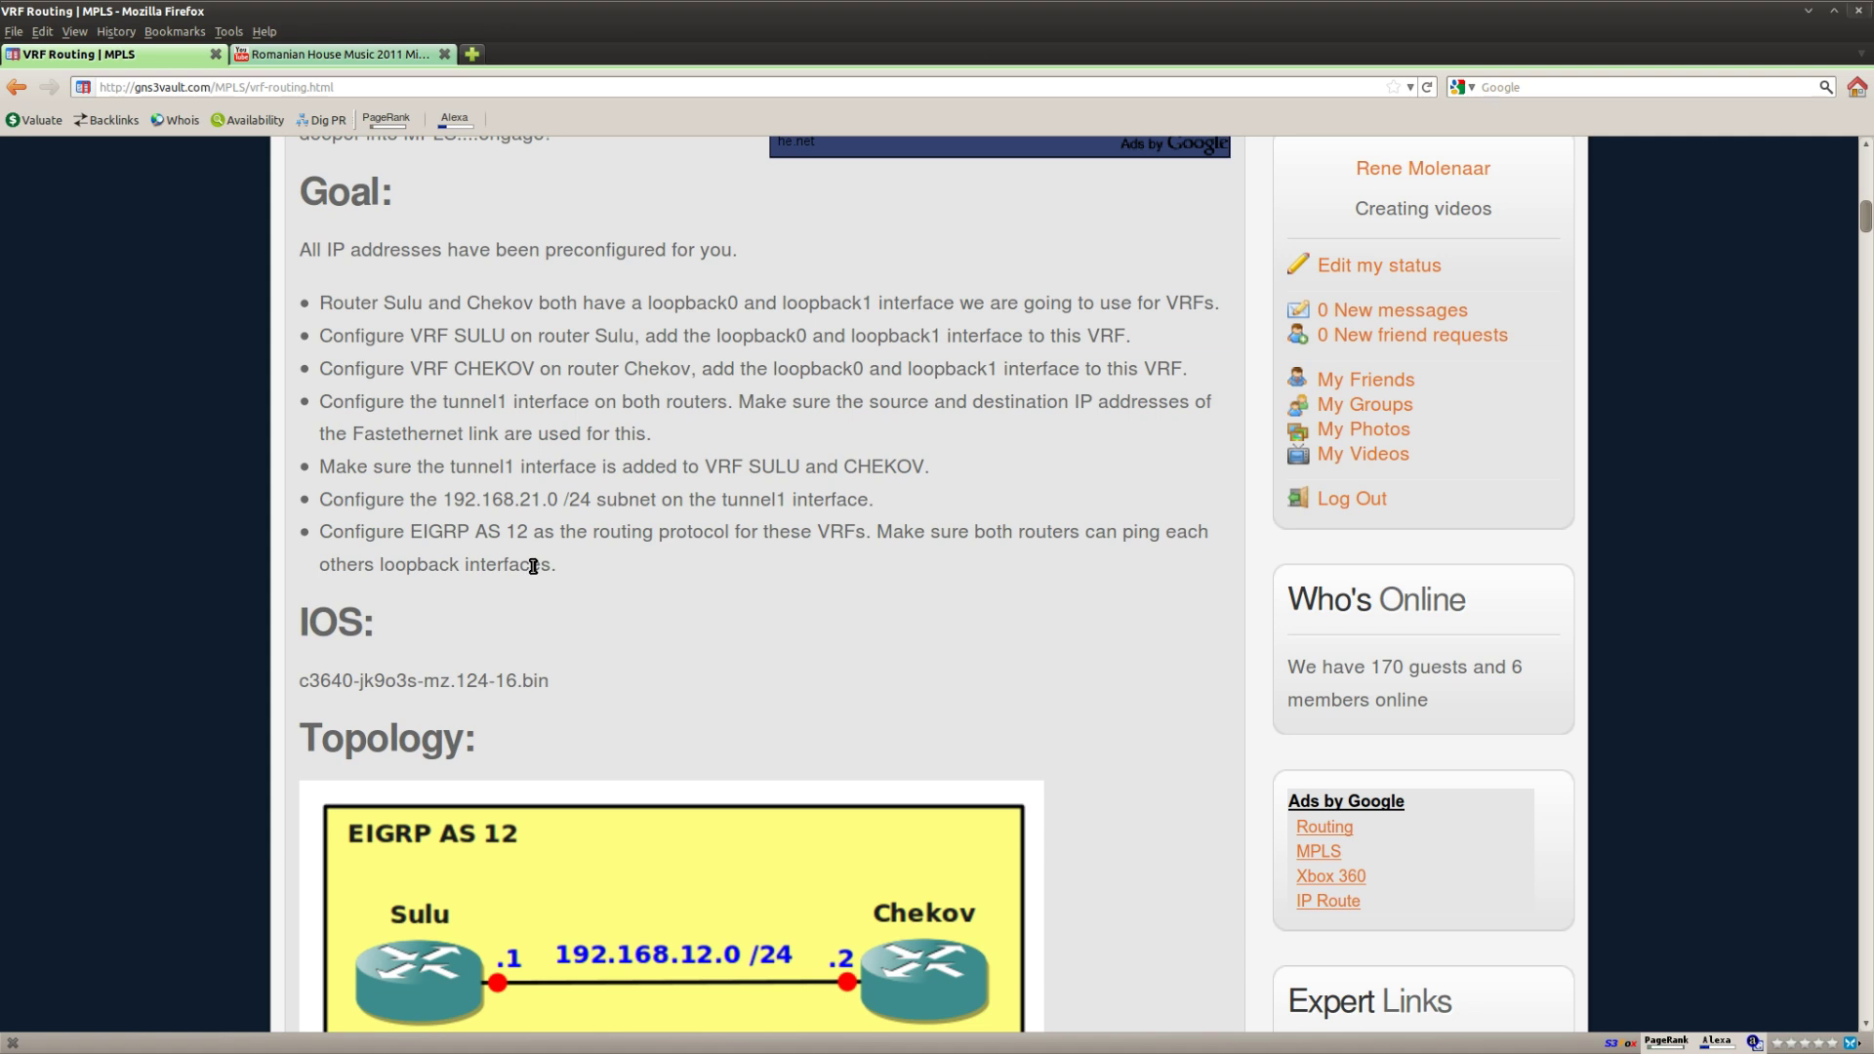
{"action": "left_click_drag", "start_coordinate": [561, 568], "coordinate": [397, 543]}
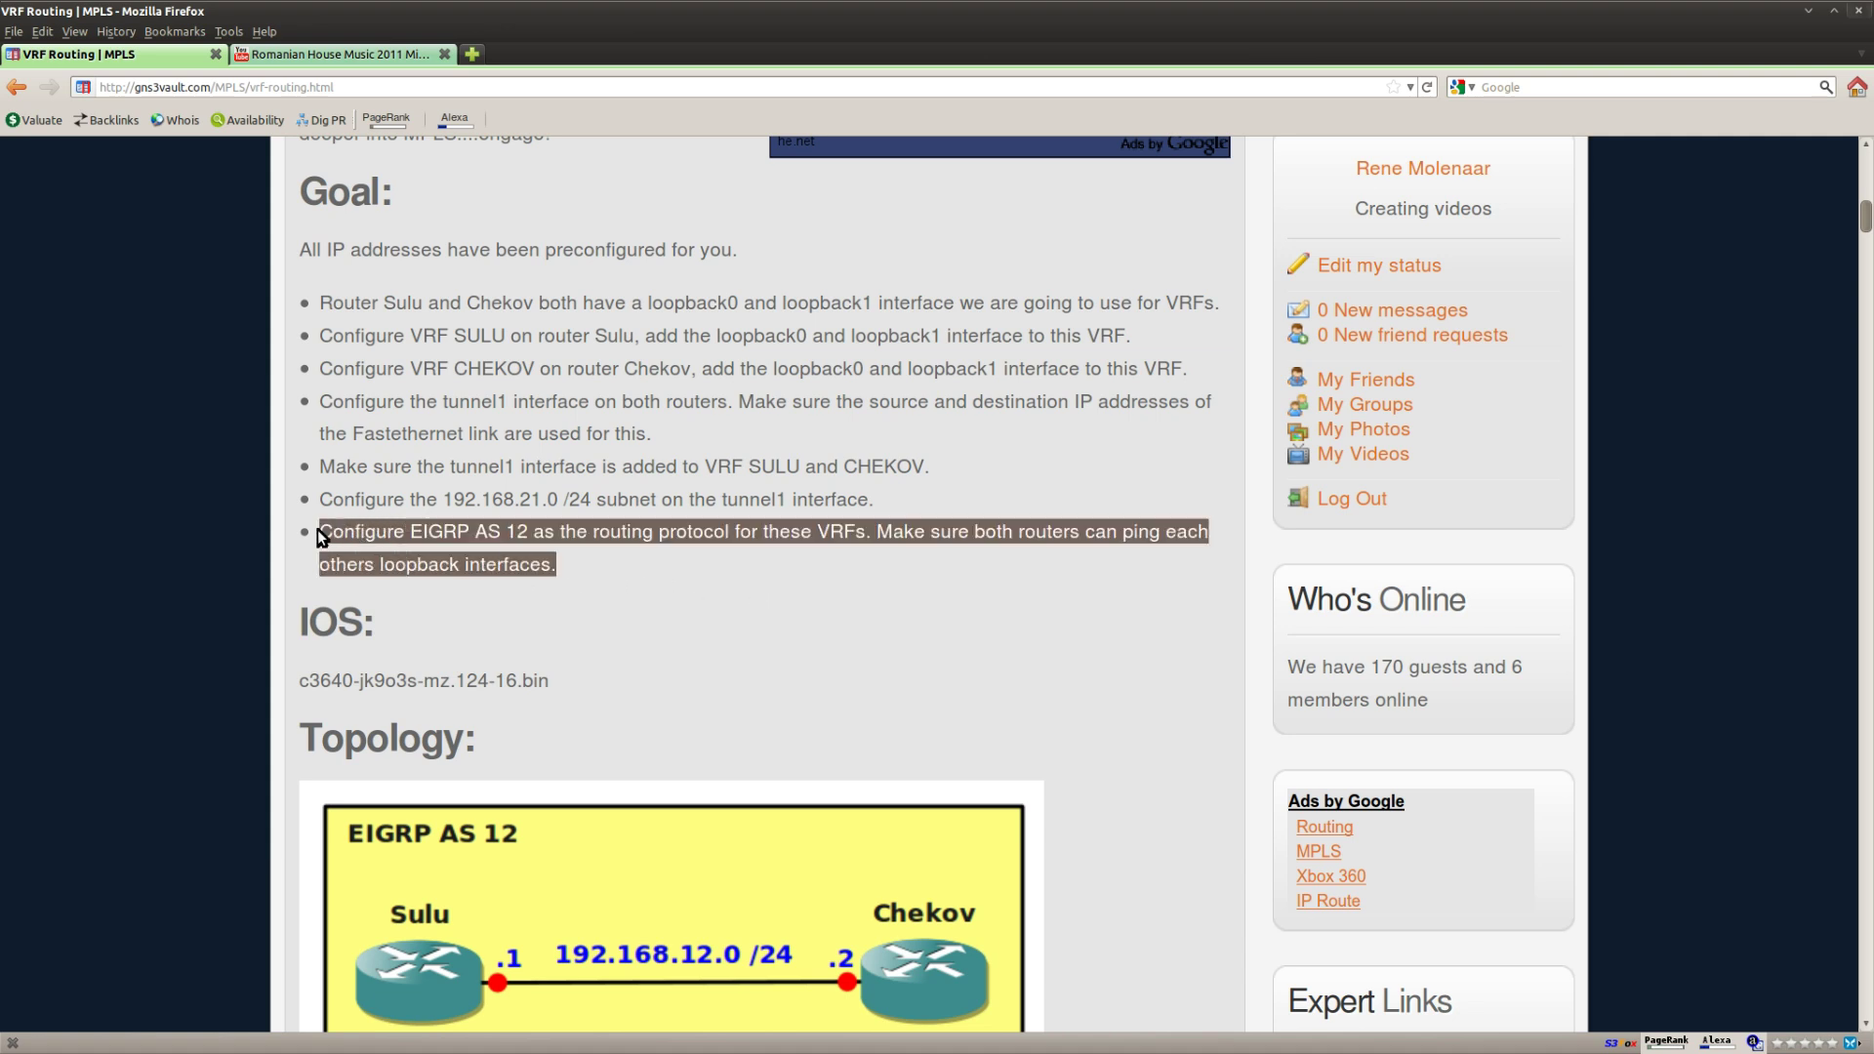
{"action": "left_click", "coordinate": [603, 569]}
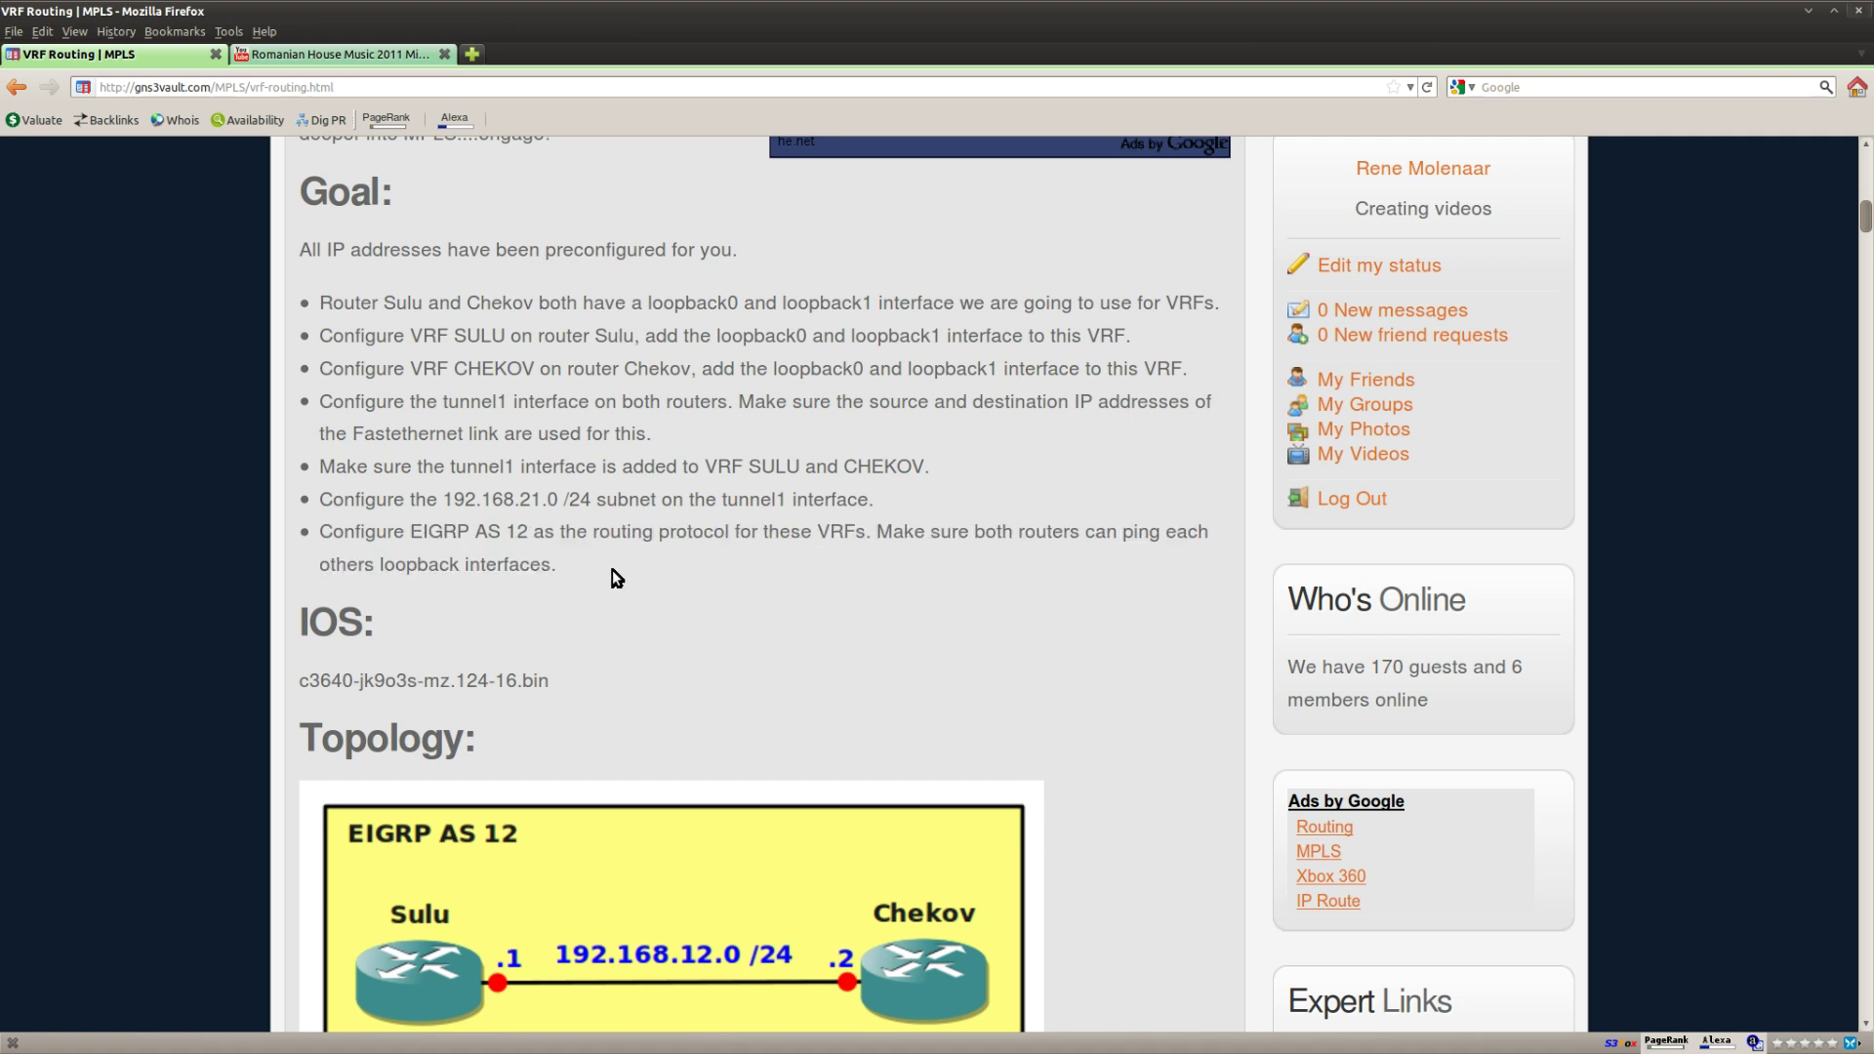
{"action": "left_click_drag", "start_coordinate": [877, 531], "coordinate": [603, 555]}
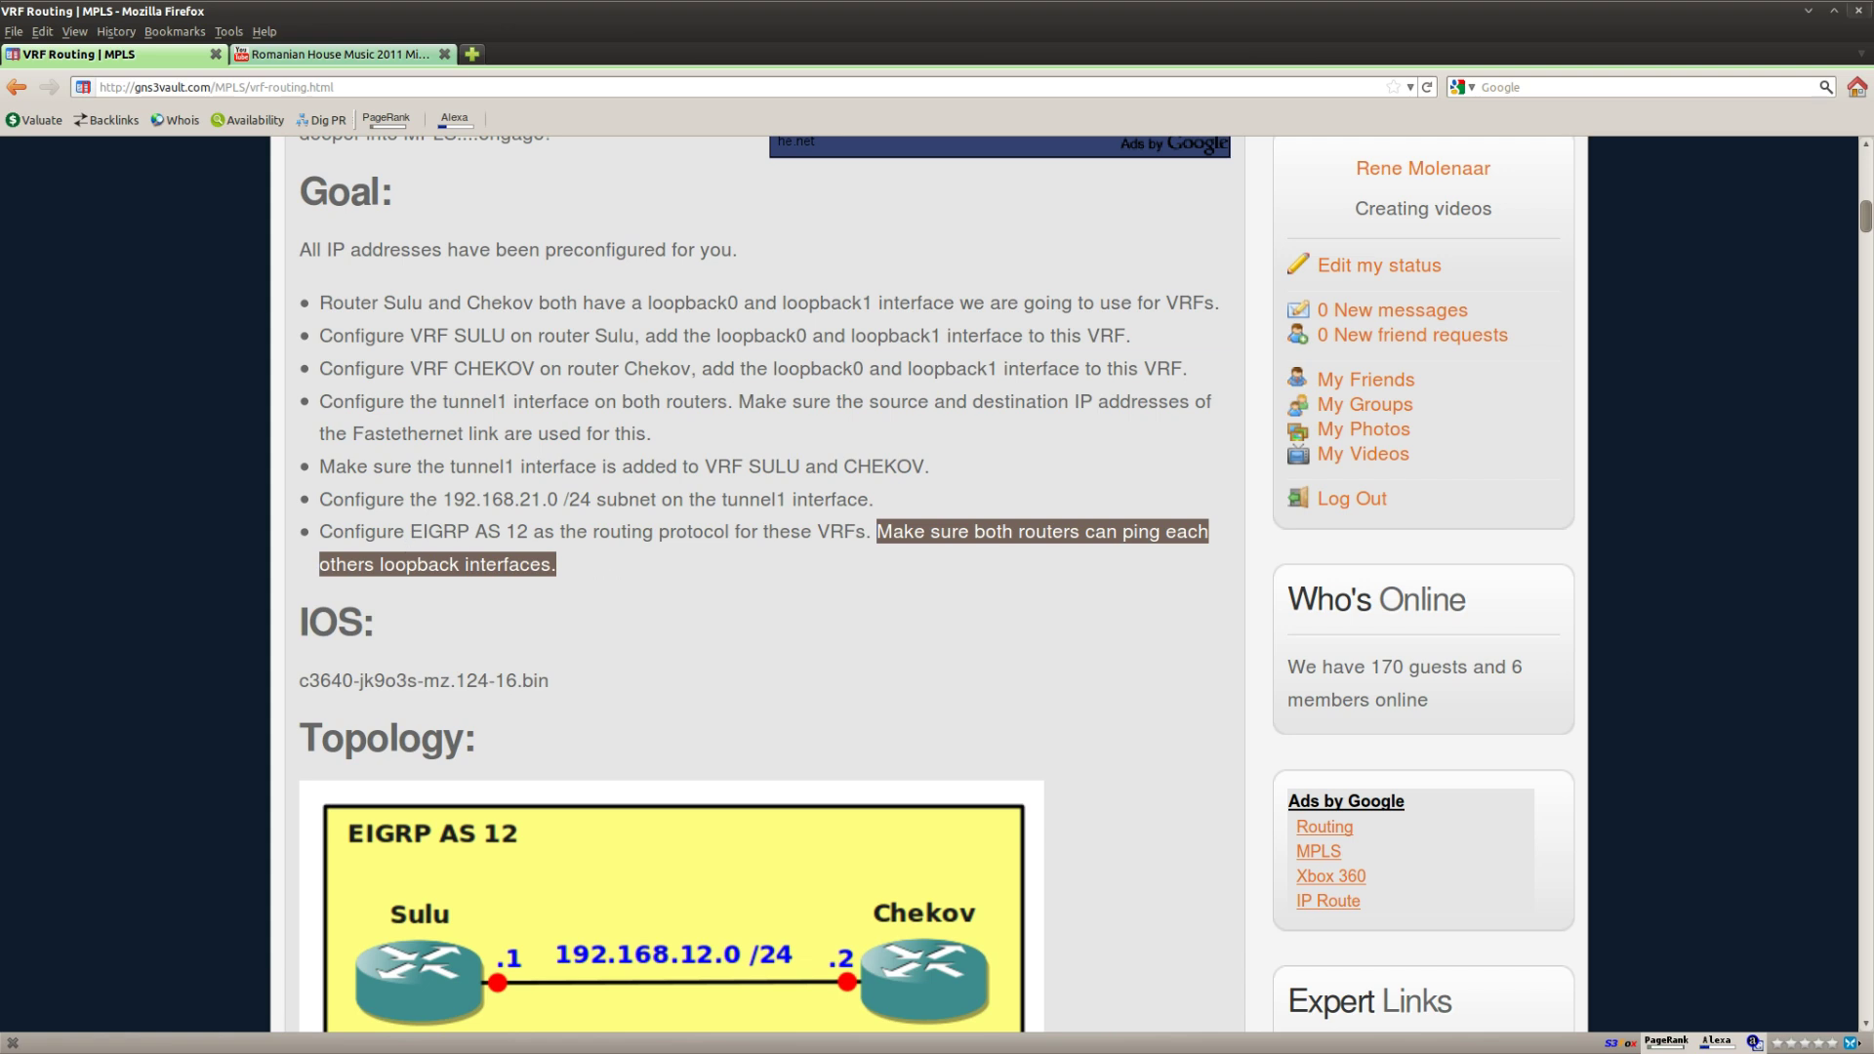
On Chekov, leave interface mode and start EIGRP 12 with no auto-summary.
{"action": "key", "text": "alt+Tab"}
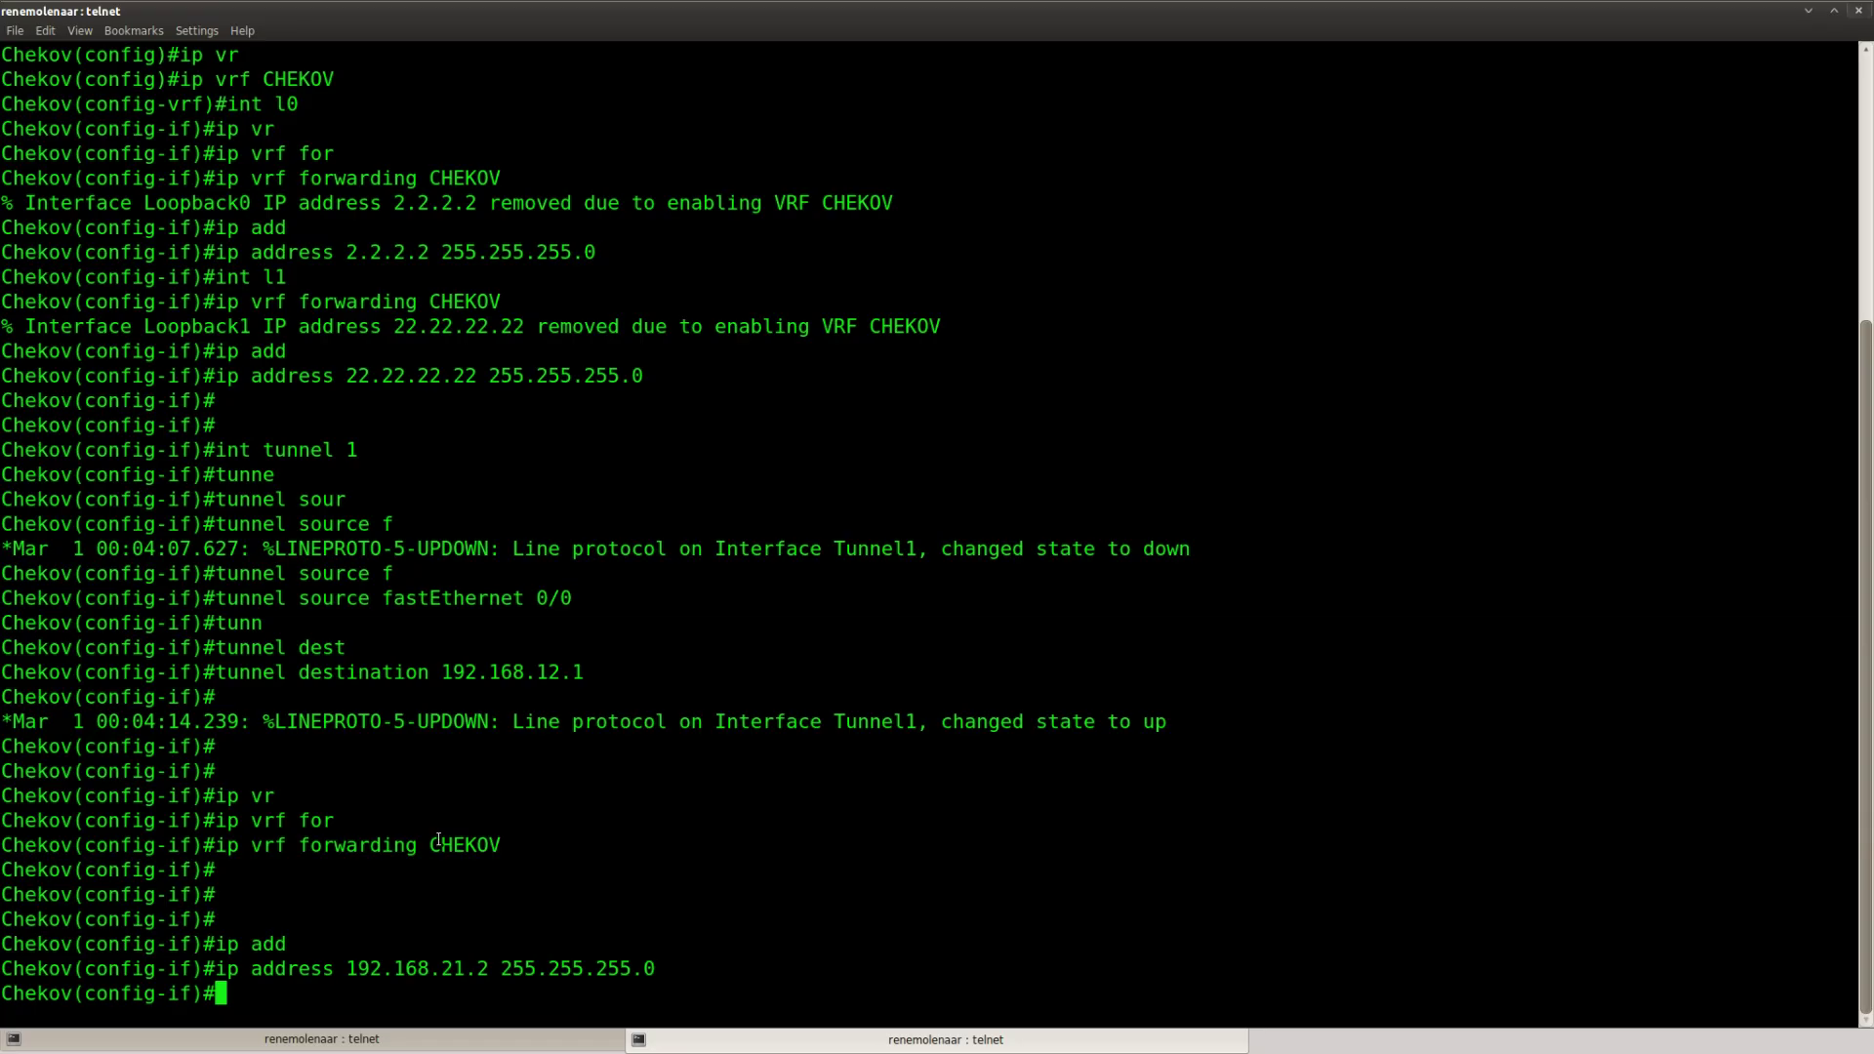
{"action": "key", "text": "Return"}
{"action": "key", "text": "Return"}
{"action": "type", "text": "exit"}
{"action": "key", "text": "Return"}
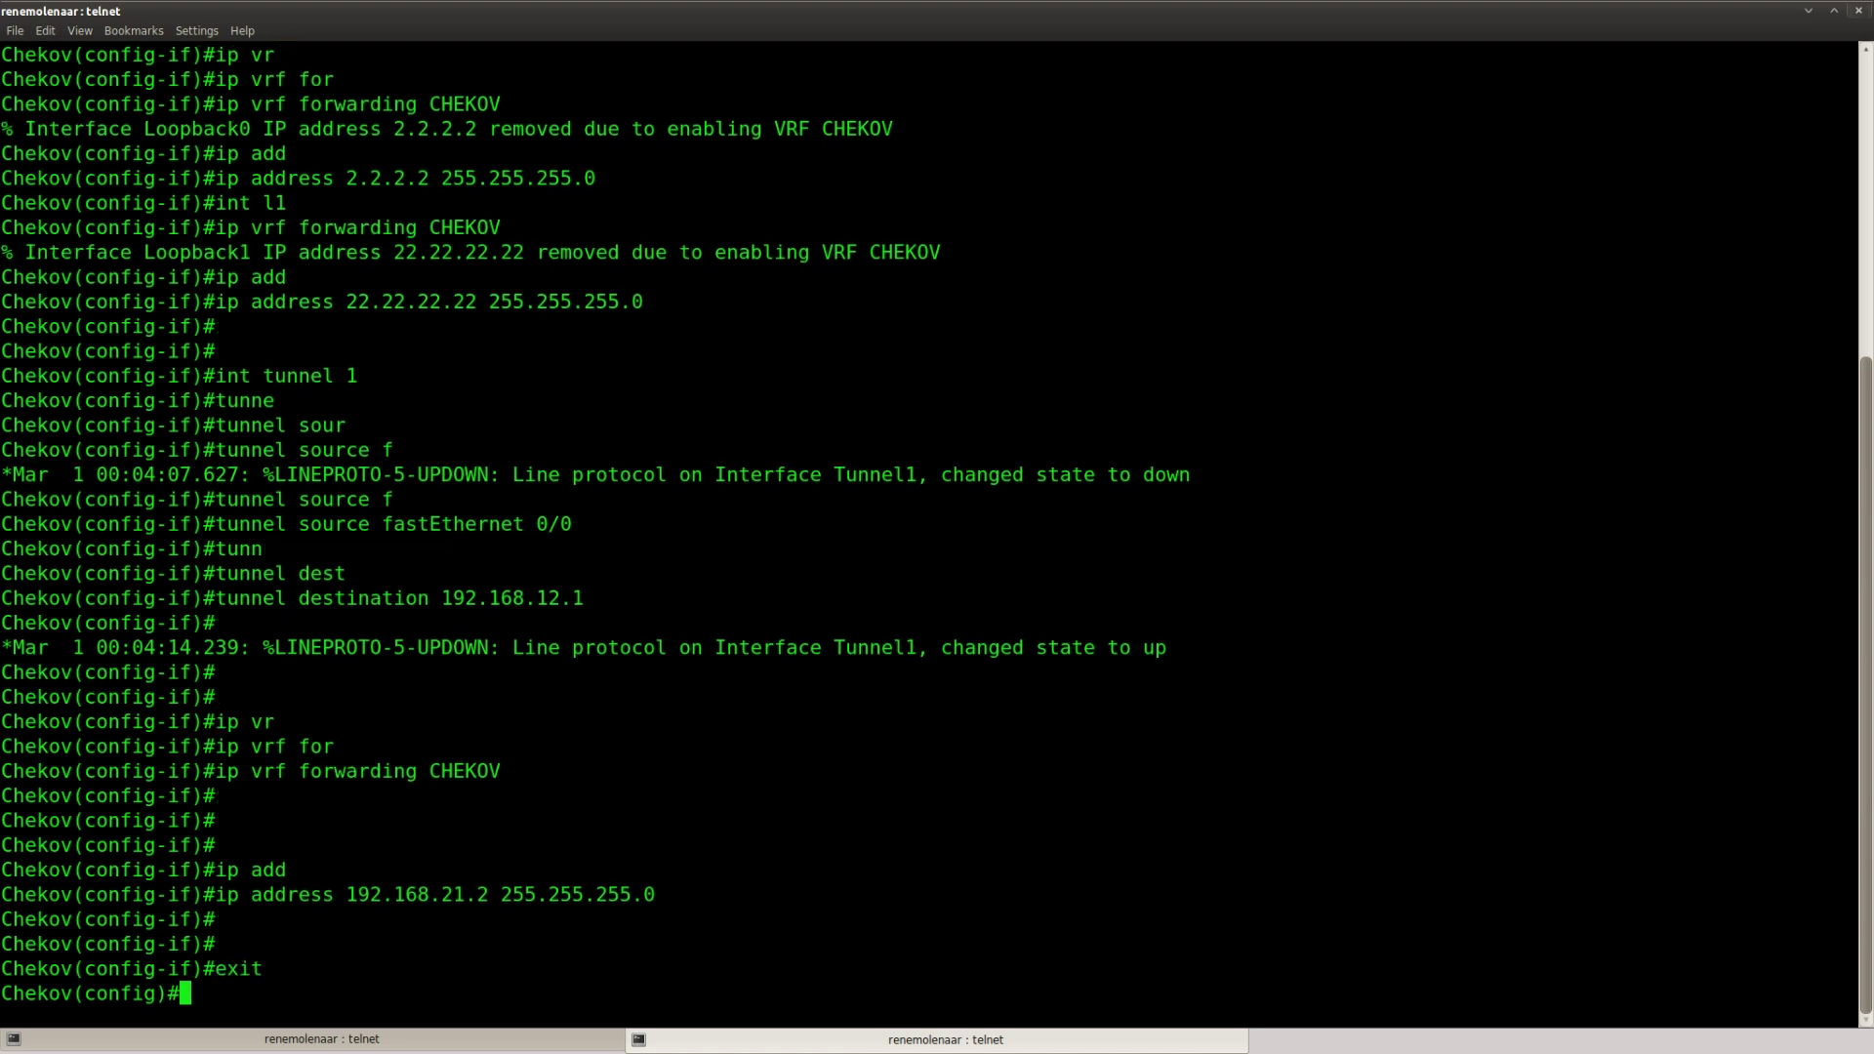
{"action": "type", "text": "router eigrp 12"}
{"action": "key", "text": "Return"}
{"action": "type", "text": "no auto"}
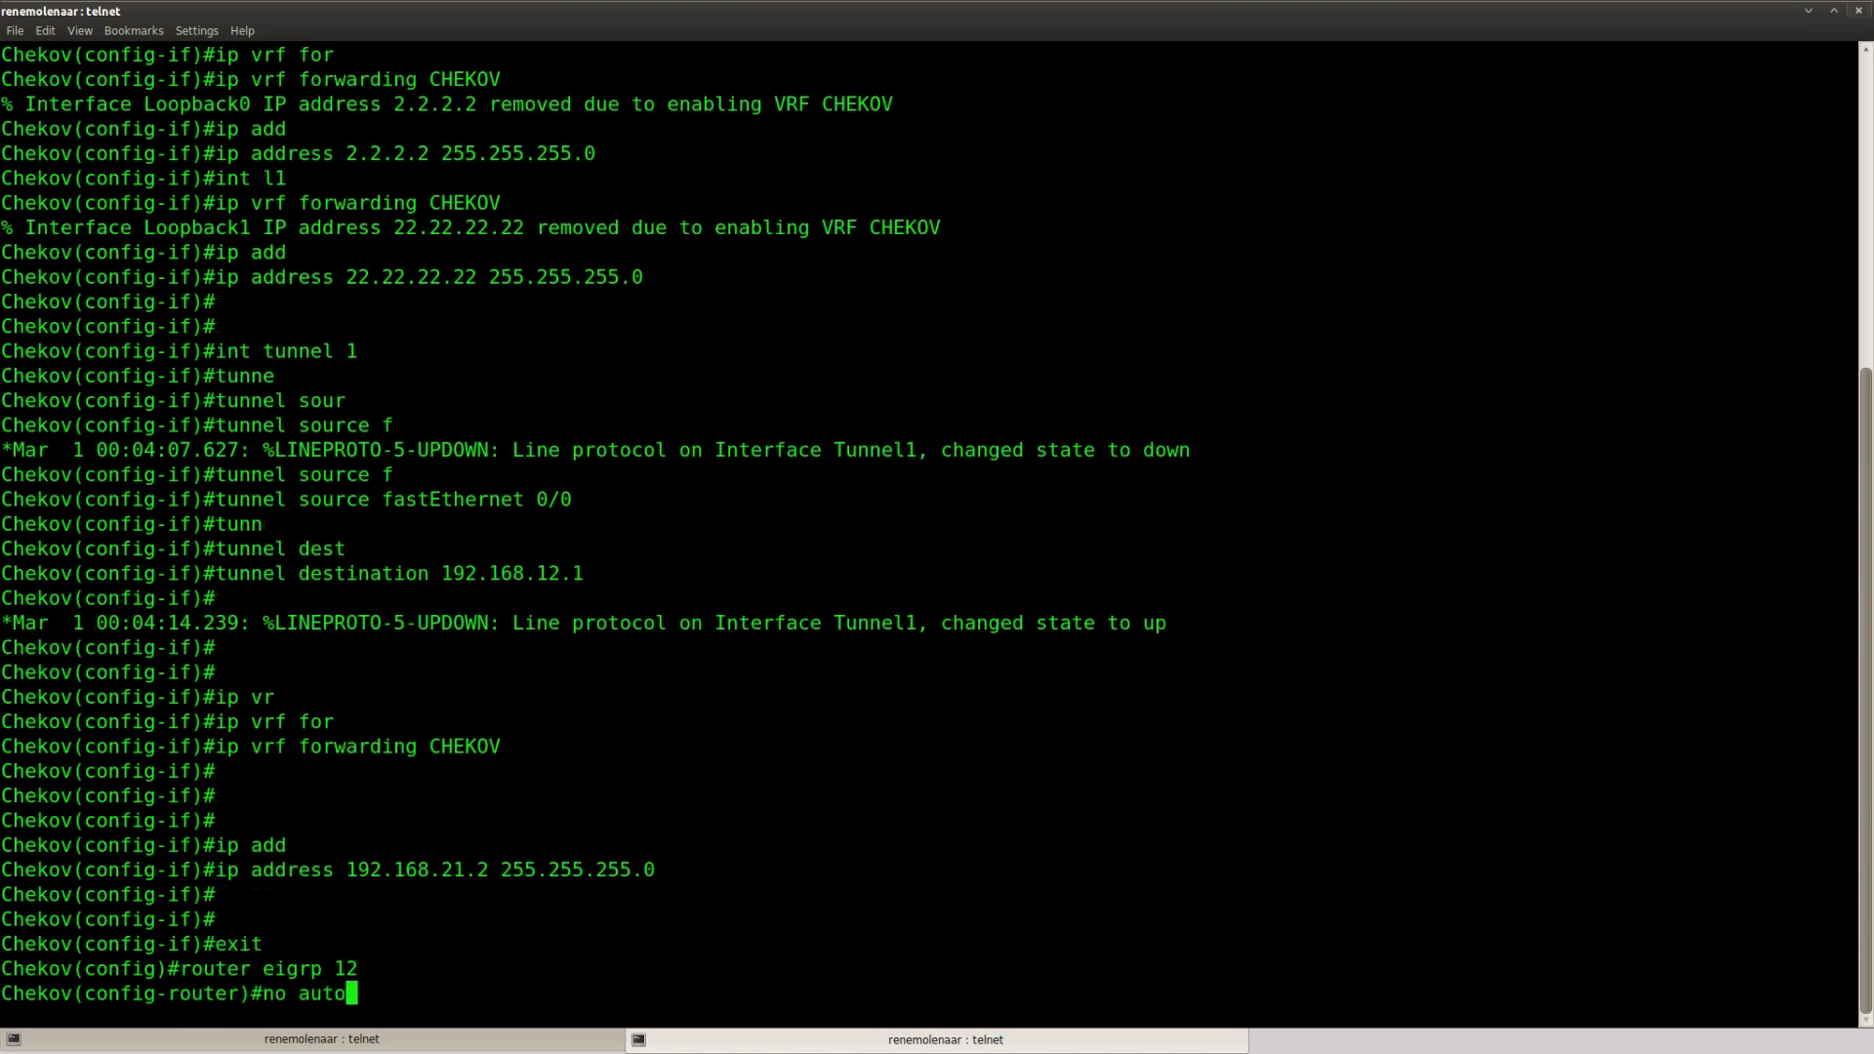
{"action": "key", "text": "Tab"}
{"action": "key", "text": "Return"}
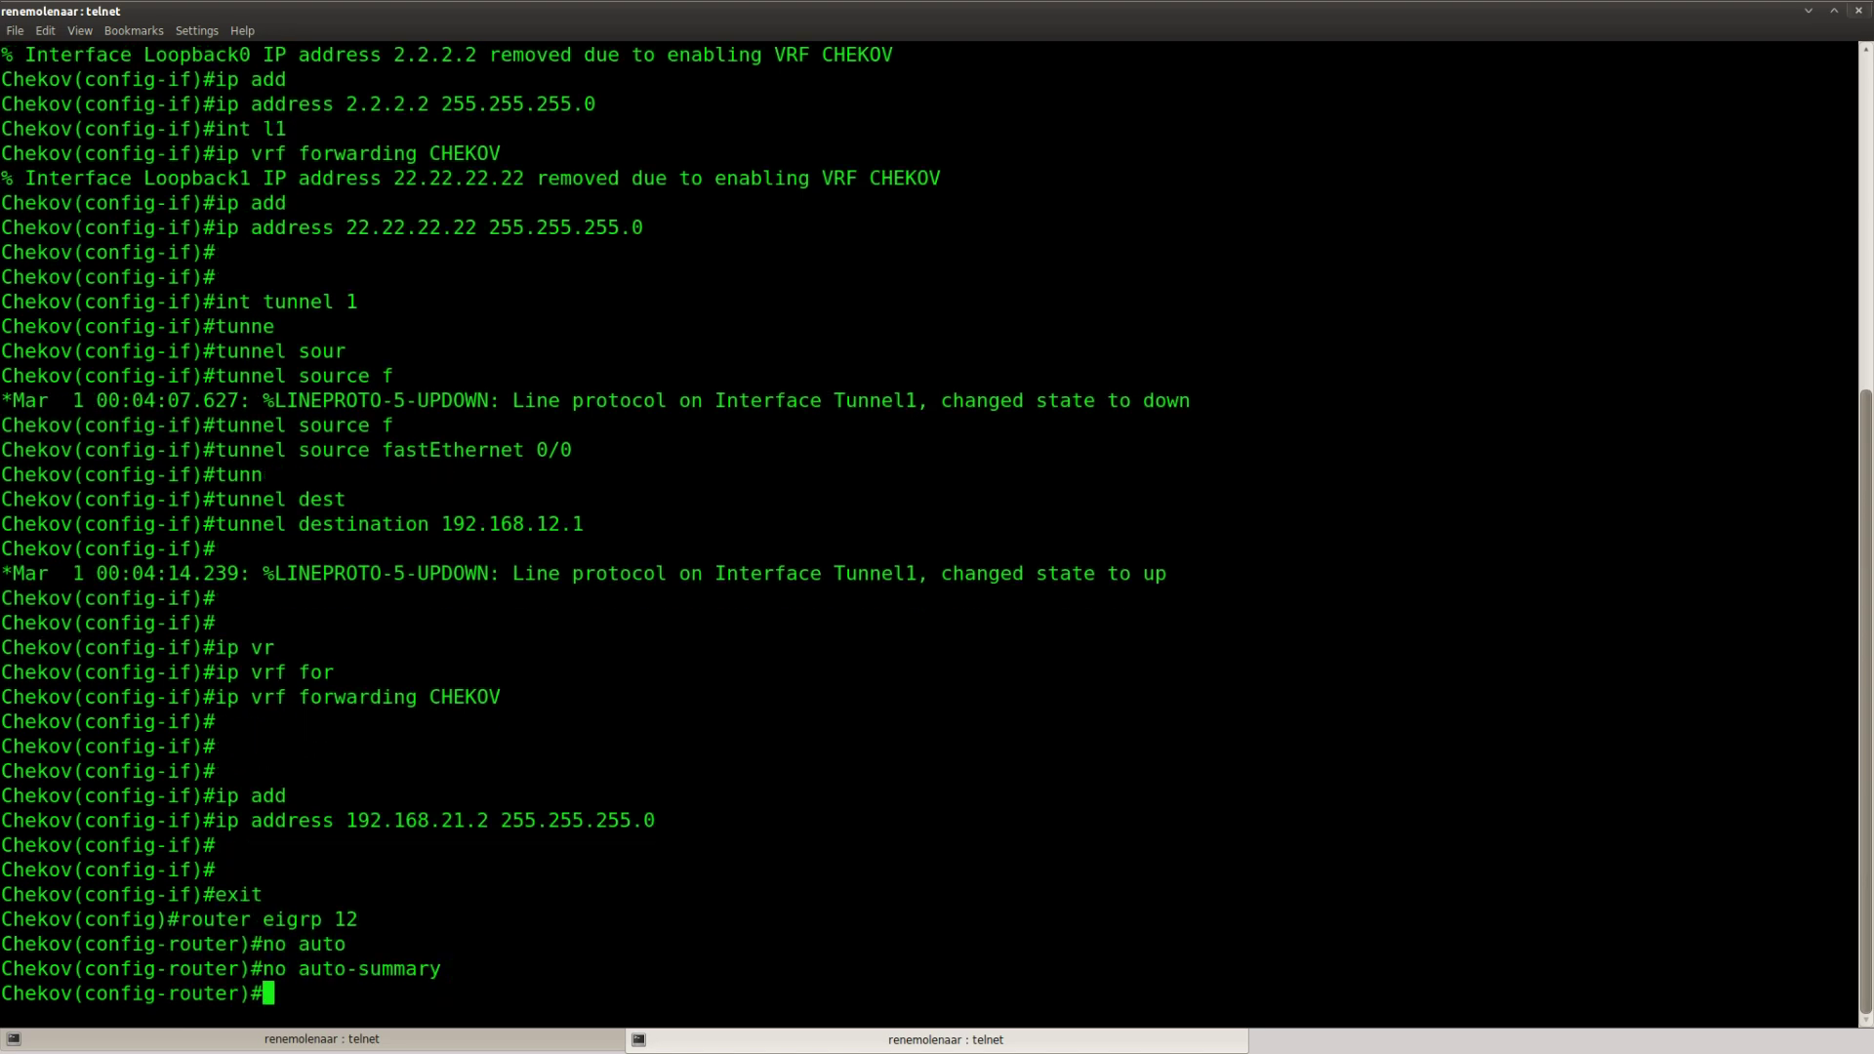
Enter the EIGRP address-family ipv4 vrf CHEKOV.
{"action": "type", "text": "add"}
{"action": "key", "text": "Tab"}
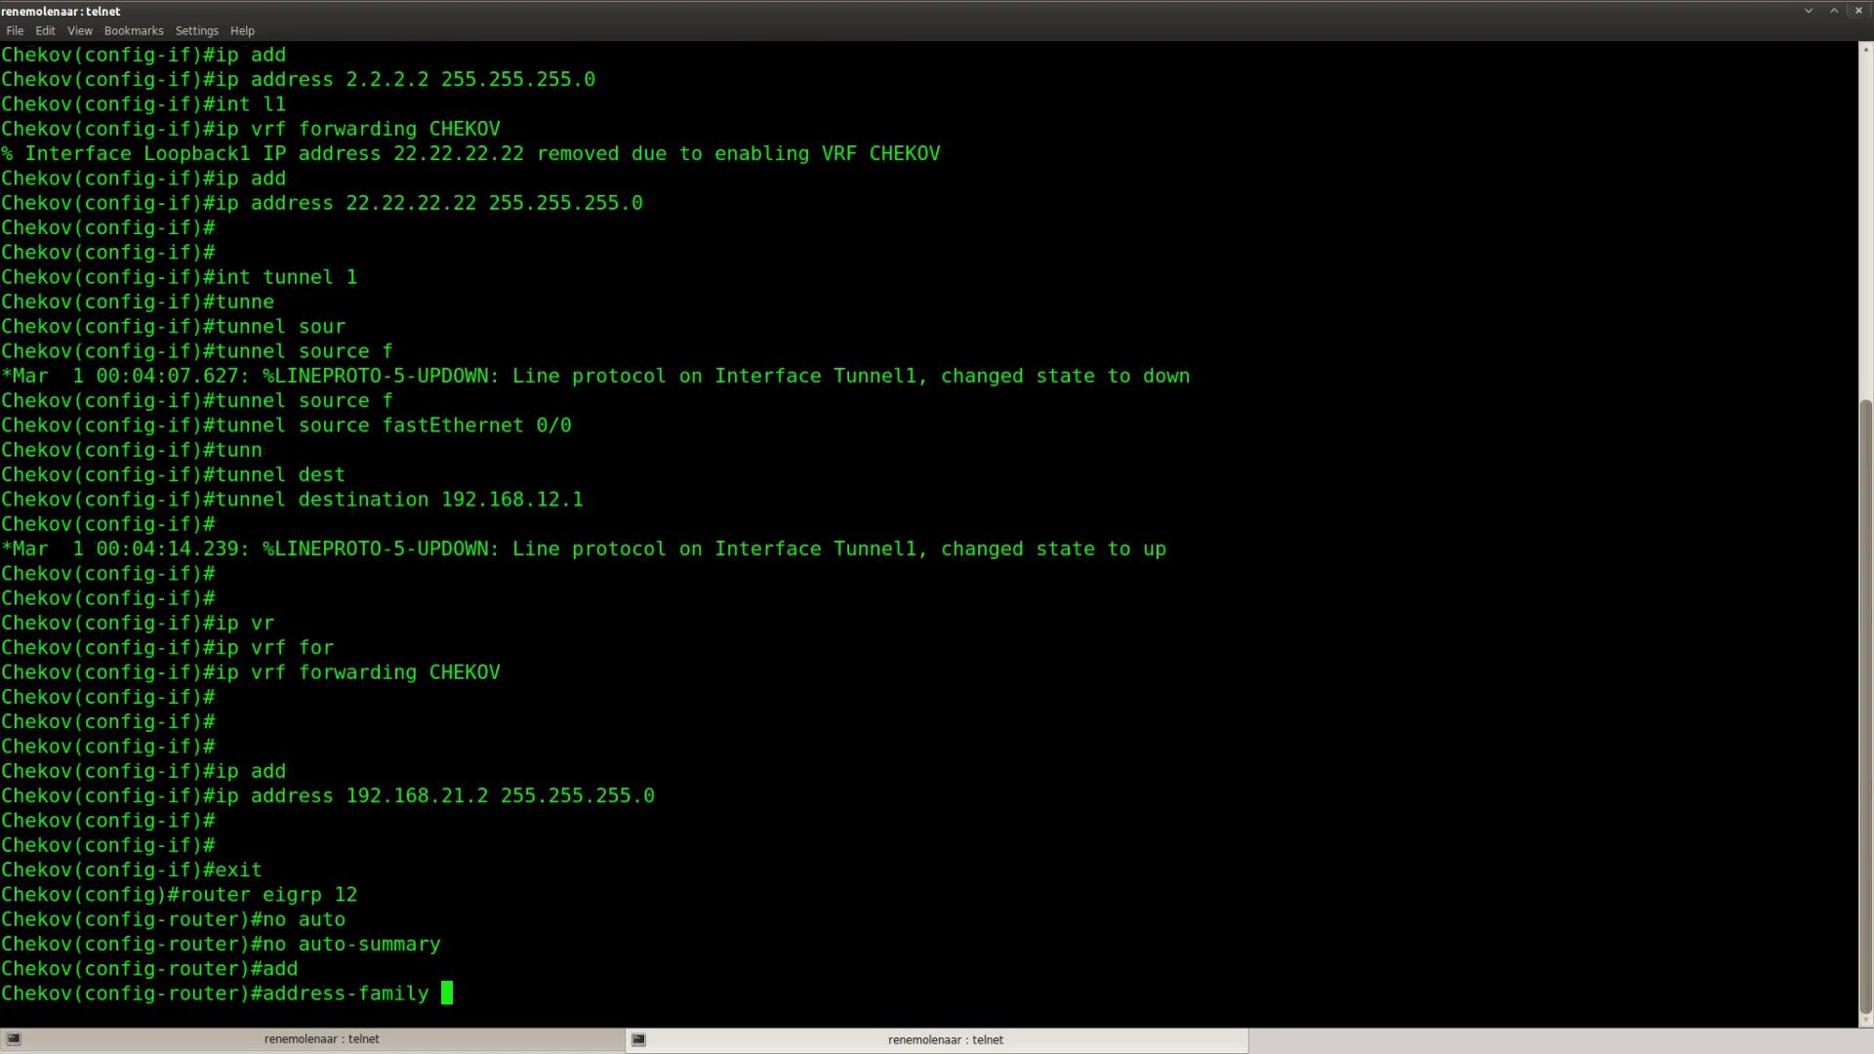
{"action": "type", "text": "ipv"}
{"action": "key", "text": "Tab"}
{"action": "type", "text": "vr"}
{"action": "key", "text": "Tab"}
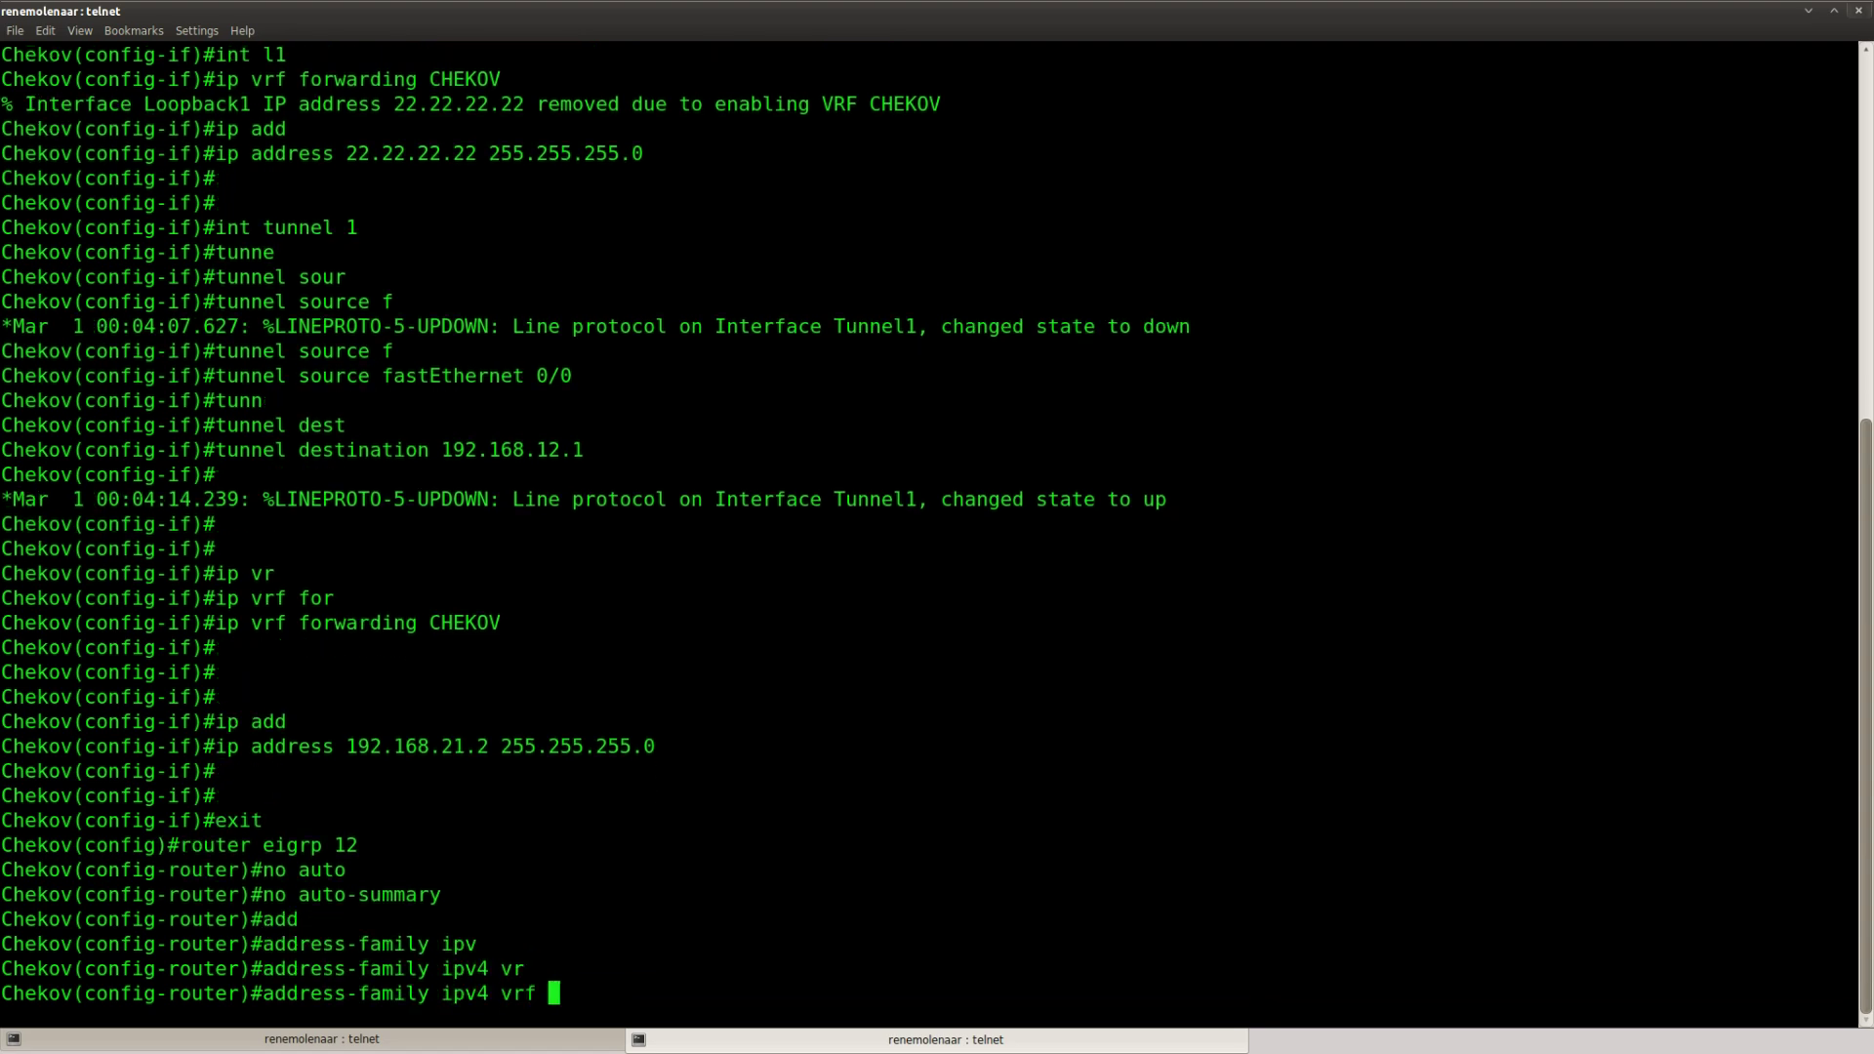
{"action": "type", "text": "CHEKOV"}
{"action": "key", "text": "Return"}
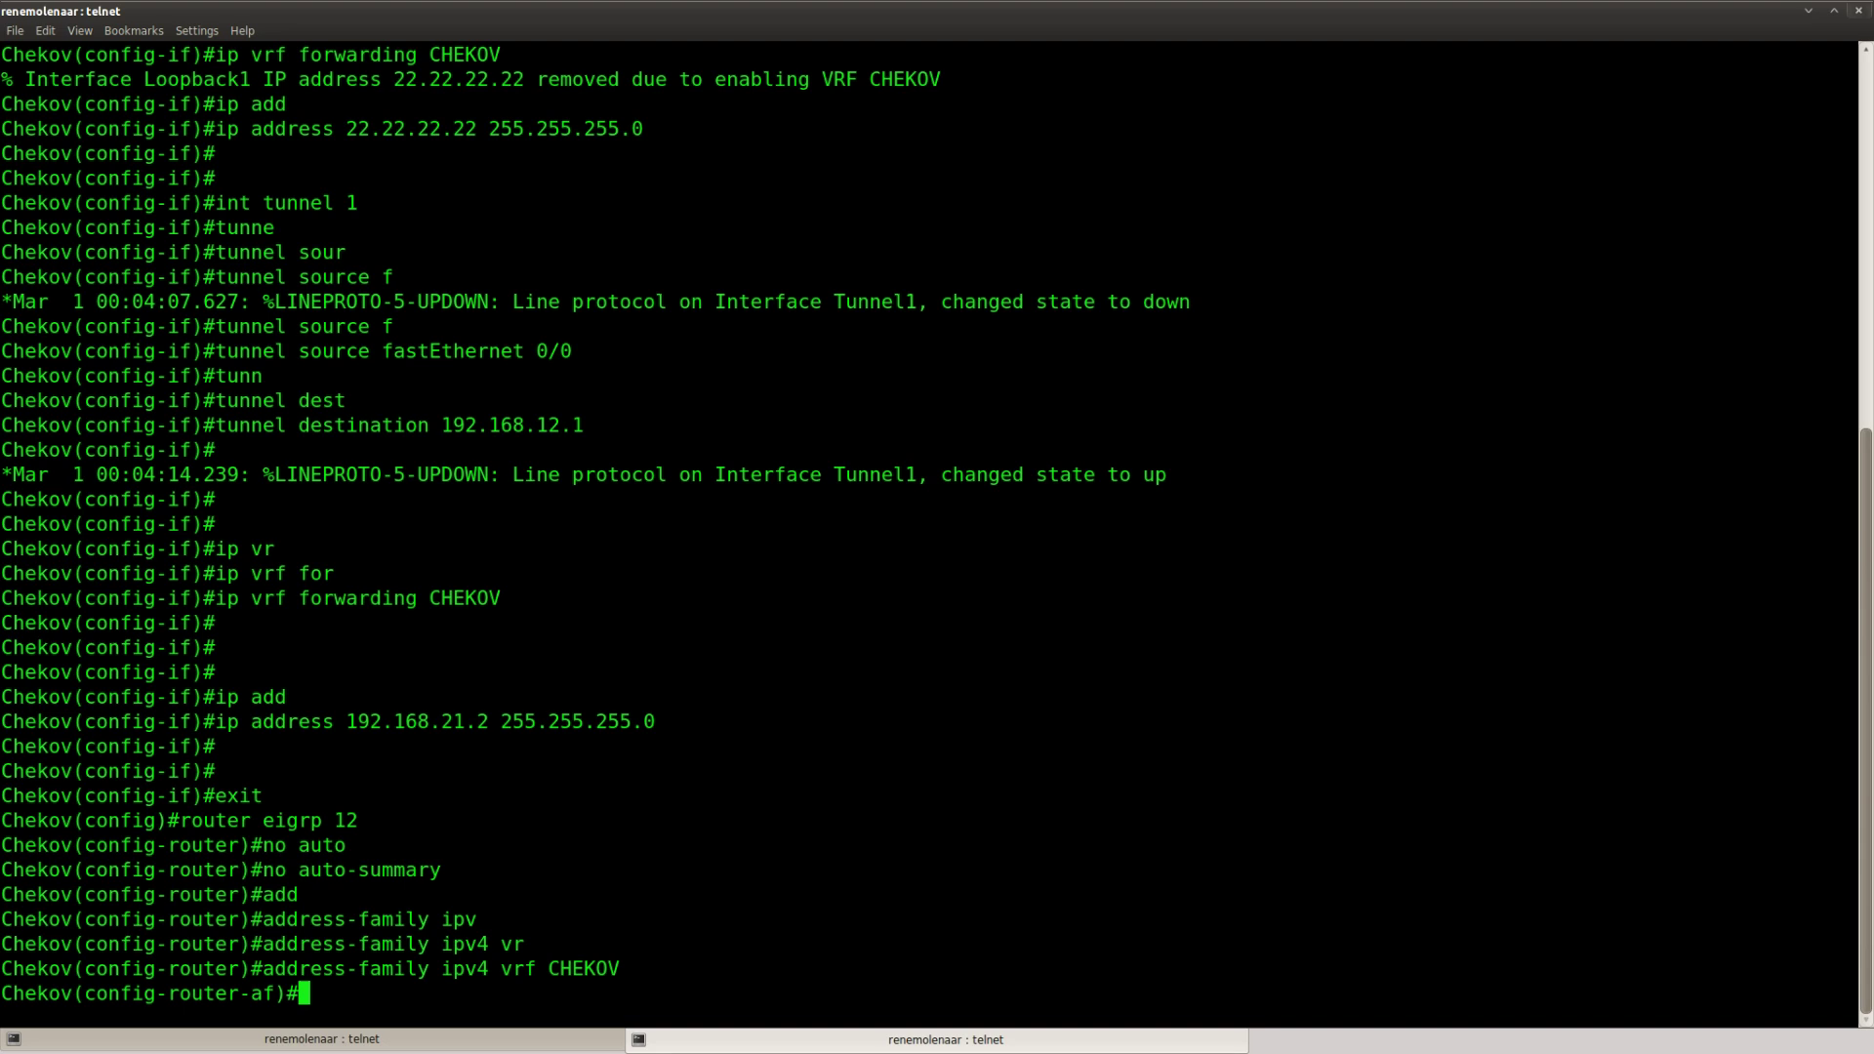
Advertise networks 192.168.21.0, 2.2.2.0 and 22.22.22.0 in the CHEKOV address family.
{"action": "type", "text": "net"}
{"action": "key", "text": "Tab"}
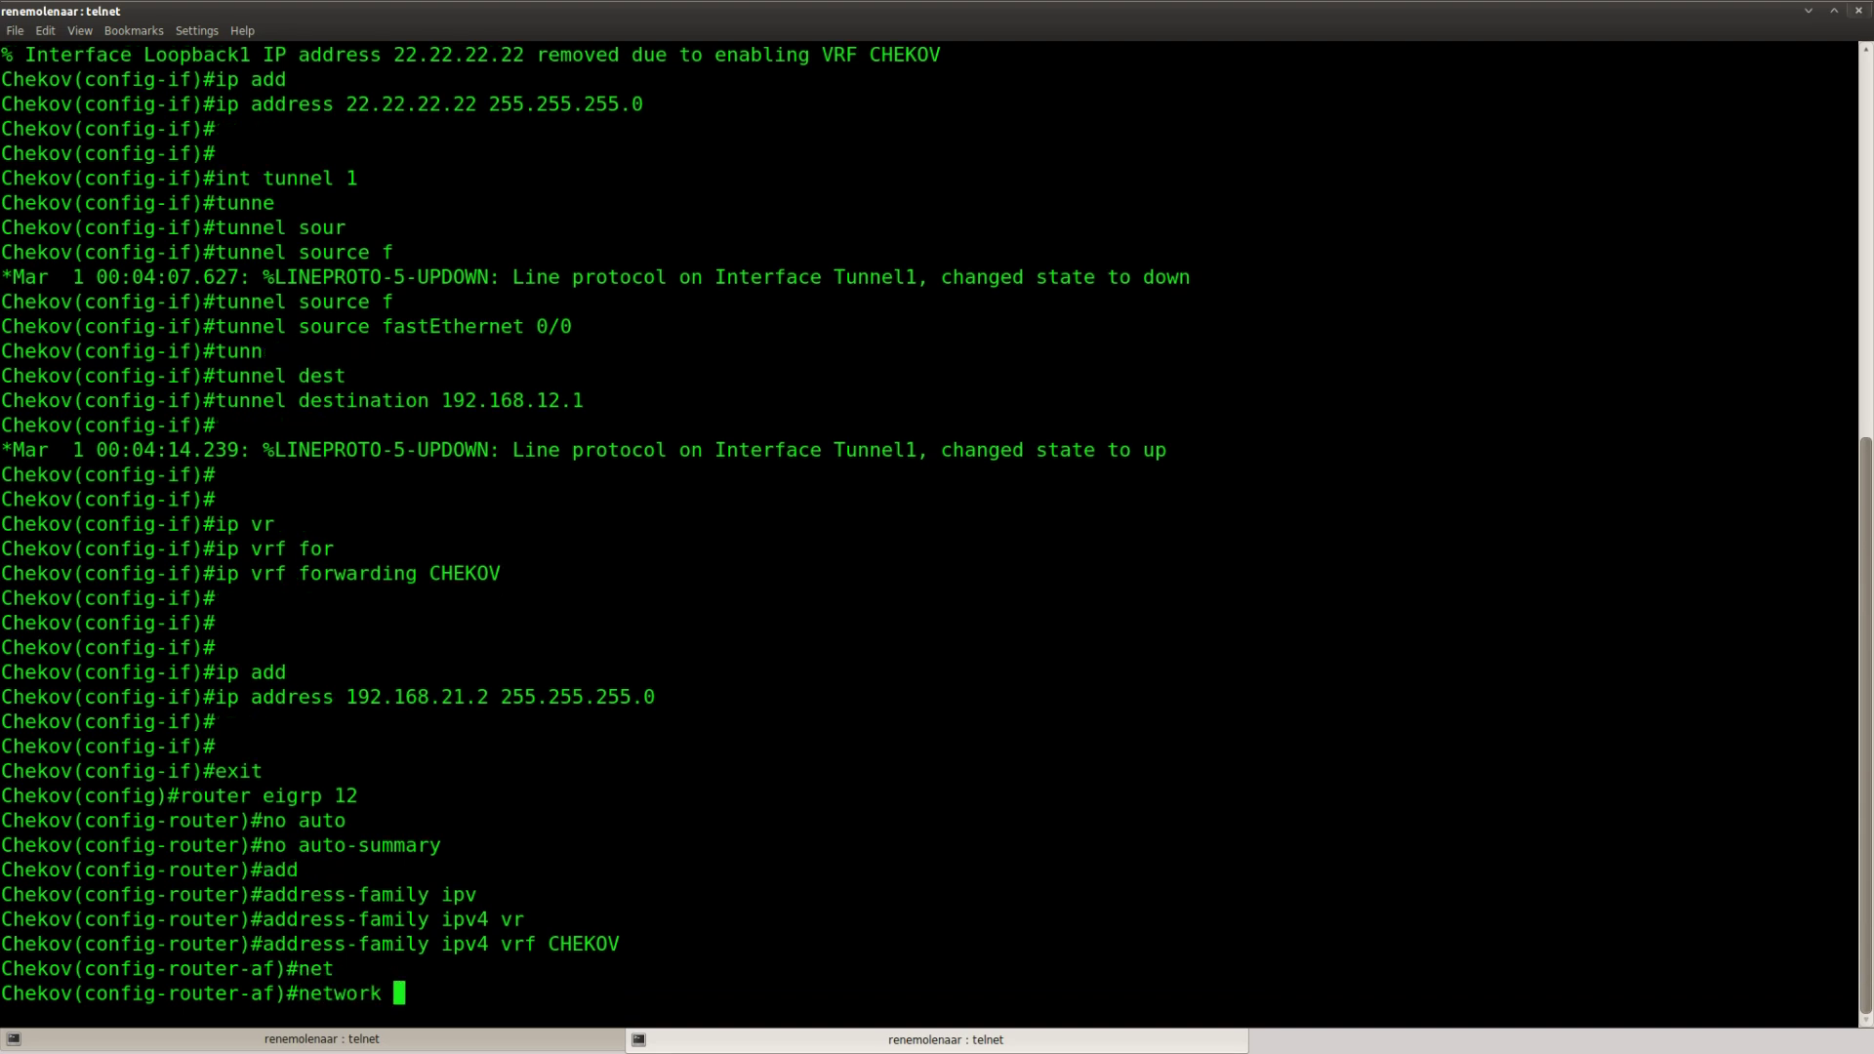
{"action": "type", "text": "192.168.21.0"}
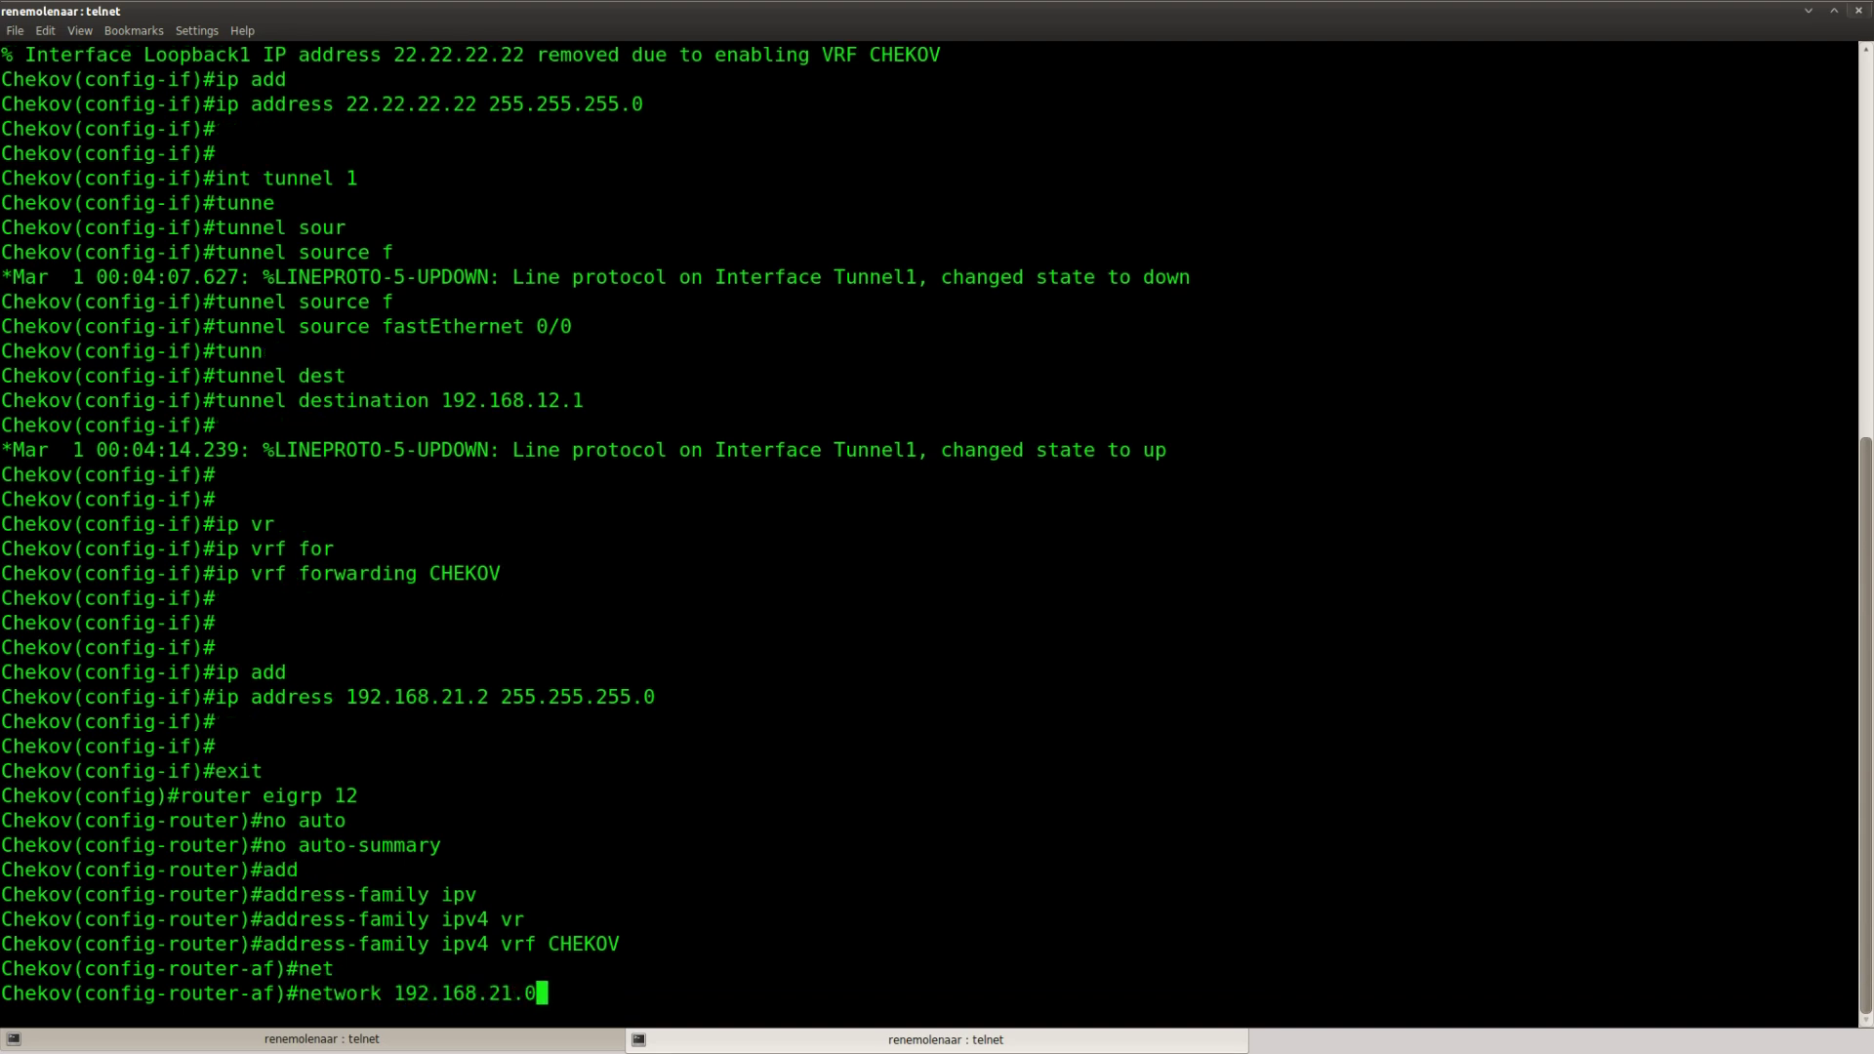
{"action": "key", "text": "Return"}
{"action": "type", "text": "net"}
{"action": "key", "text": "Tab"}
{"action": "type", "text": "2.2.2.0"}
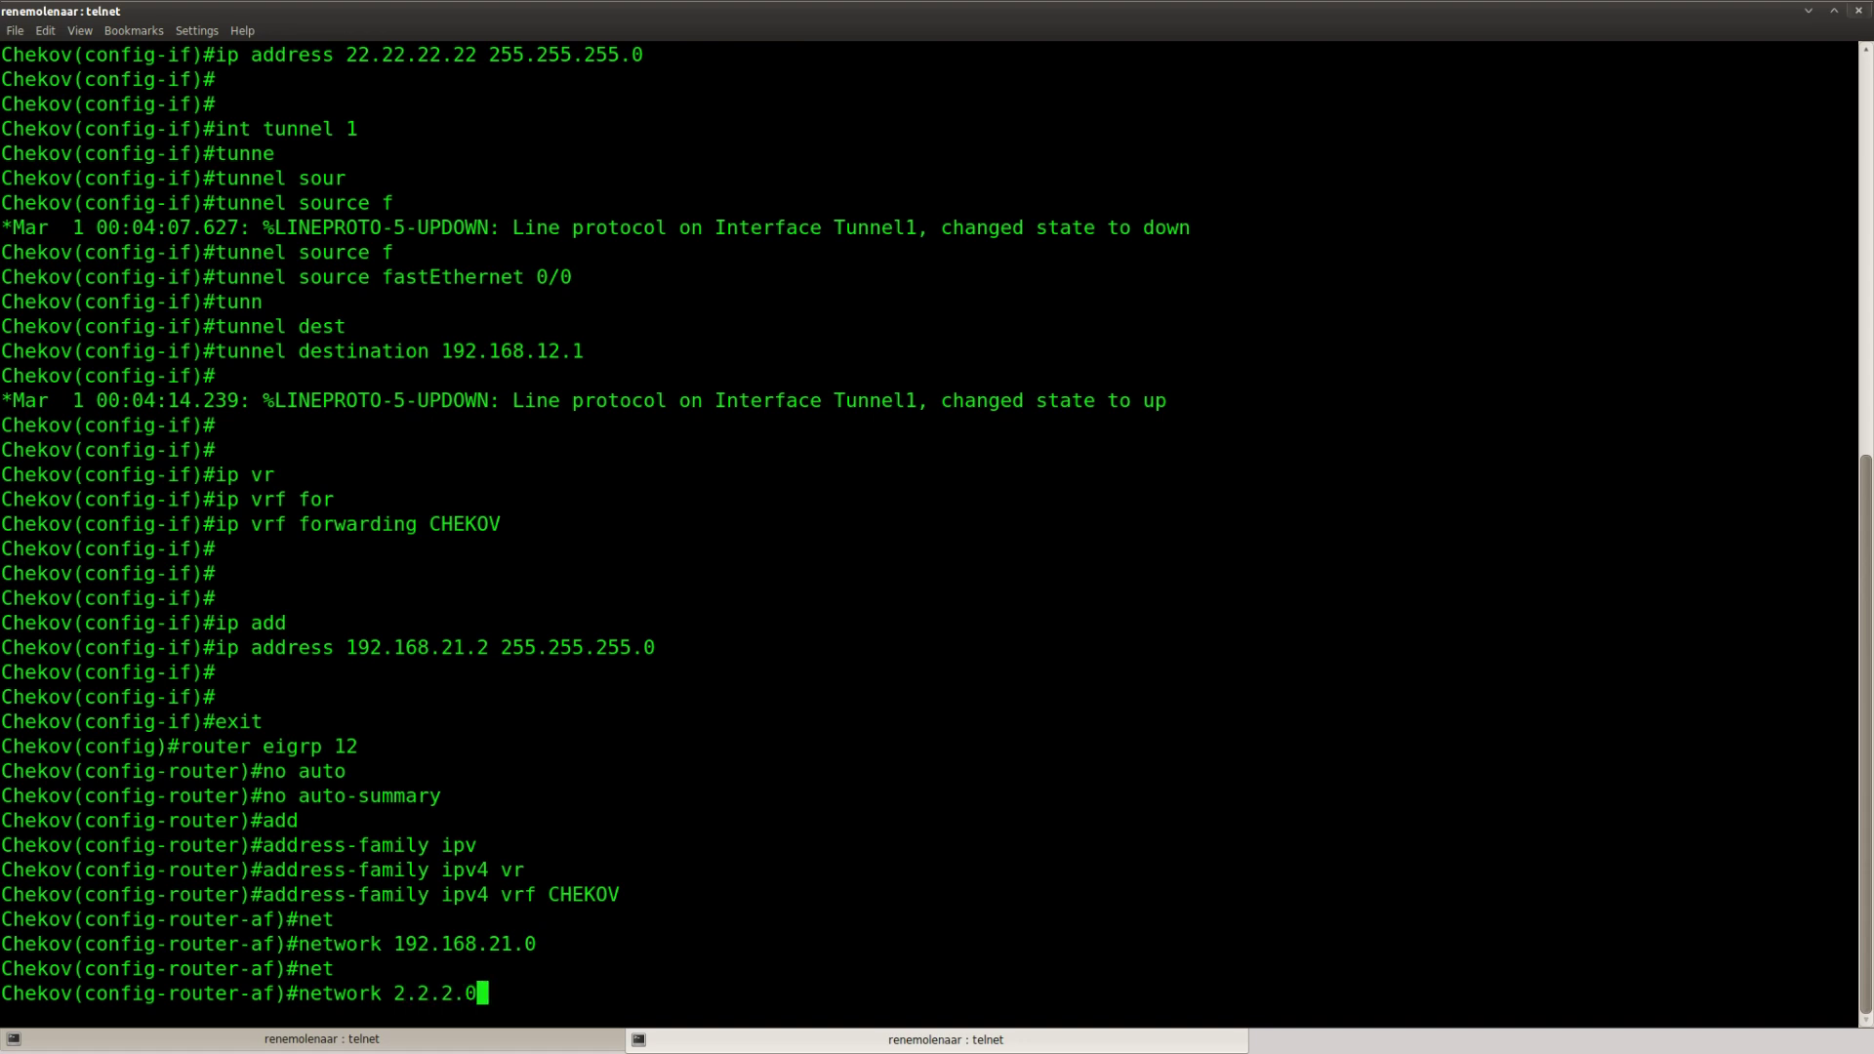
{"action": "key", "text": "Return"}
{"action": "type", "text": "net"}
{"action": "key", "text": "Tab"}
{"action": "type", "text": "22.22.0"}
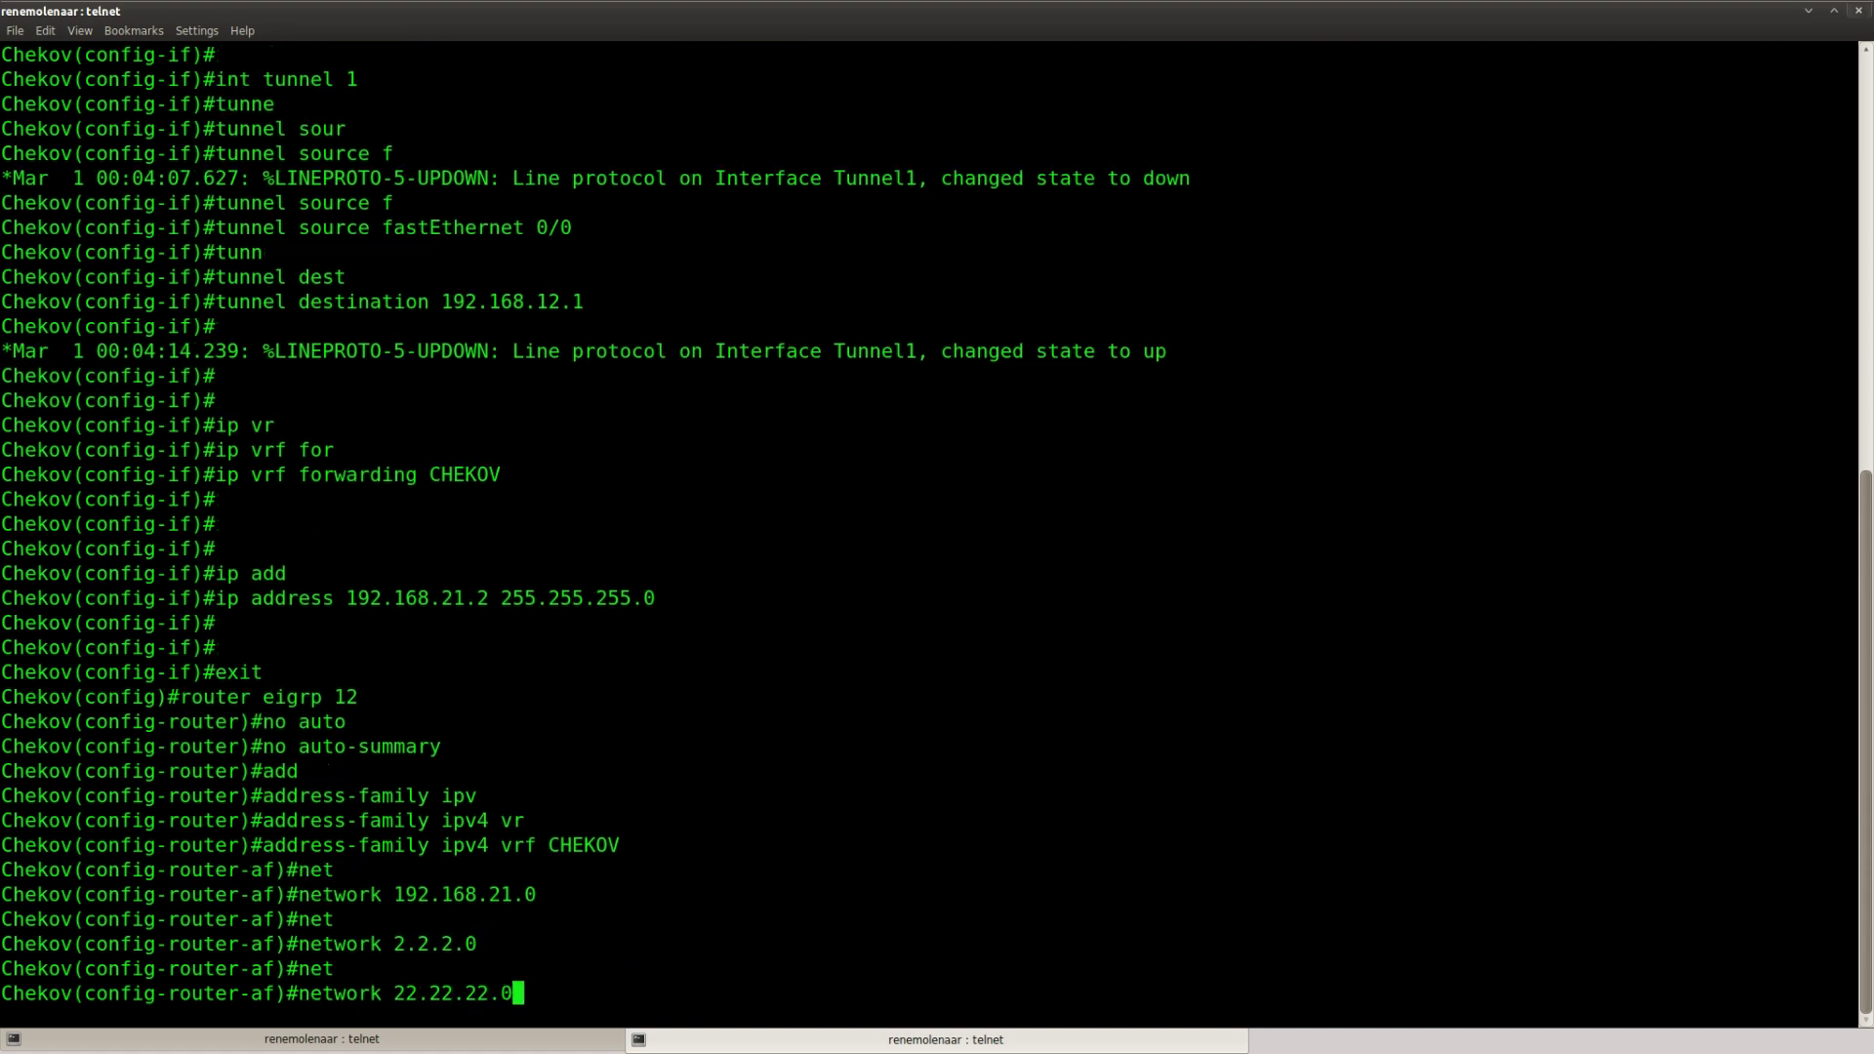
{"action": "key", "text": "Return"}
On Sulu, leave interface mode and start EIGRP 12 with no auto-summary.
{"action": "left_click", "coordinate": [368, 1037]}
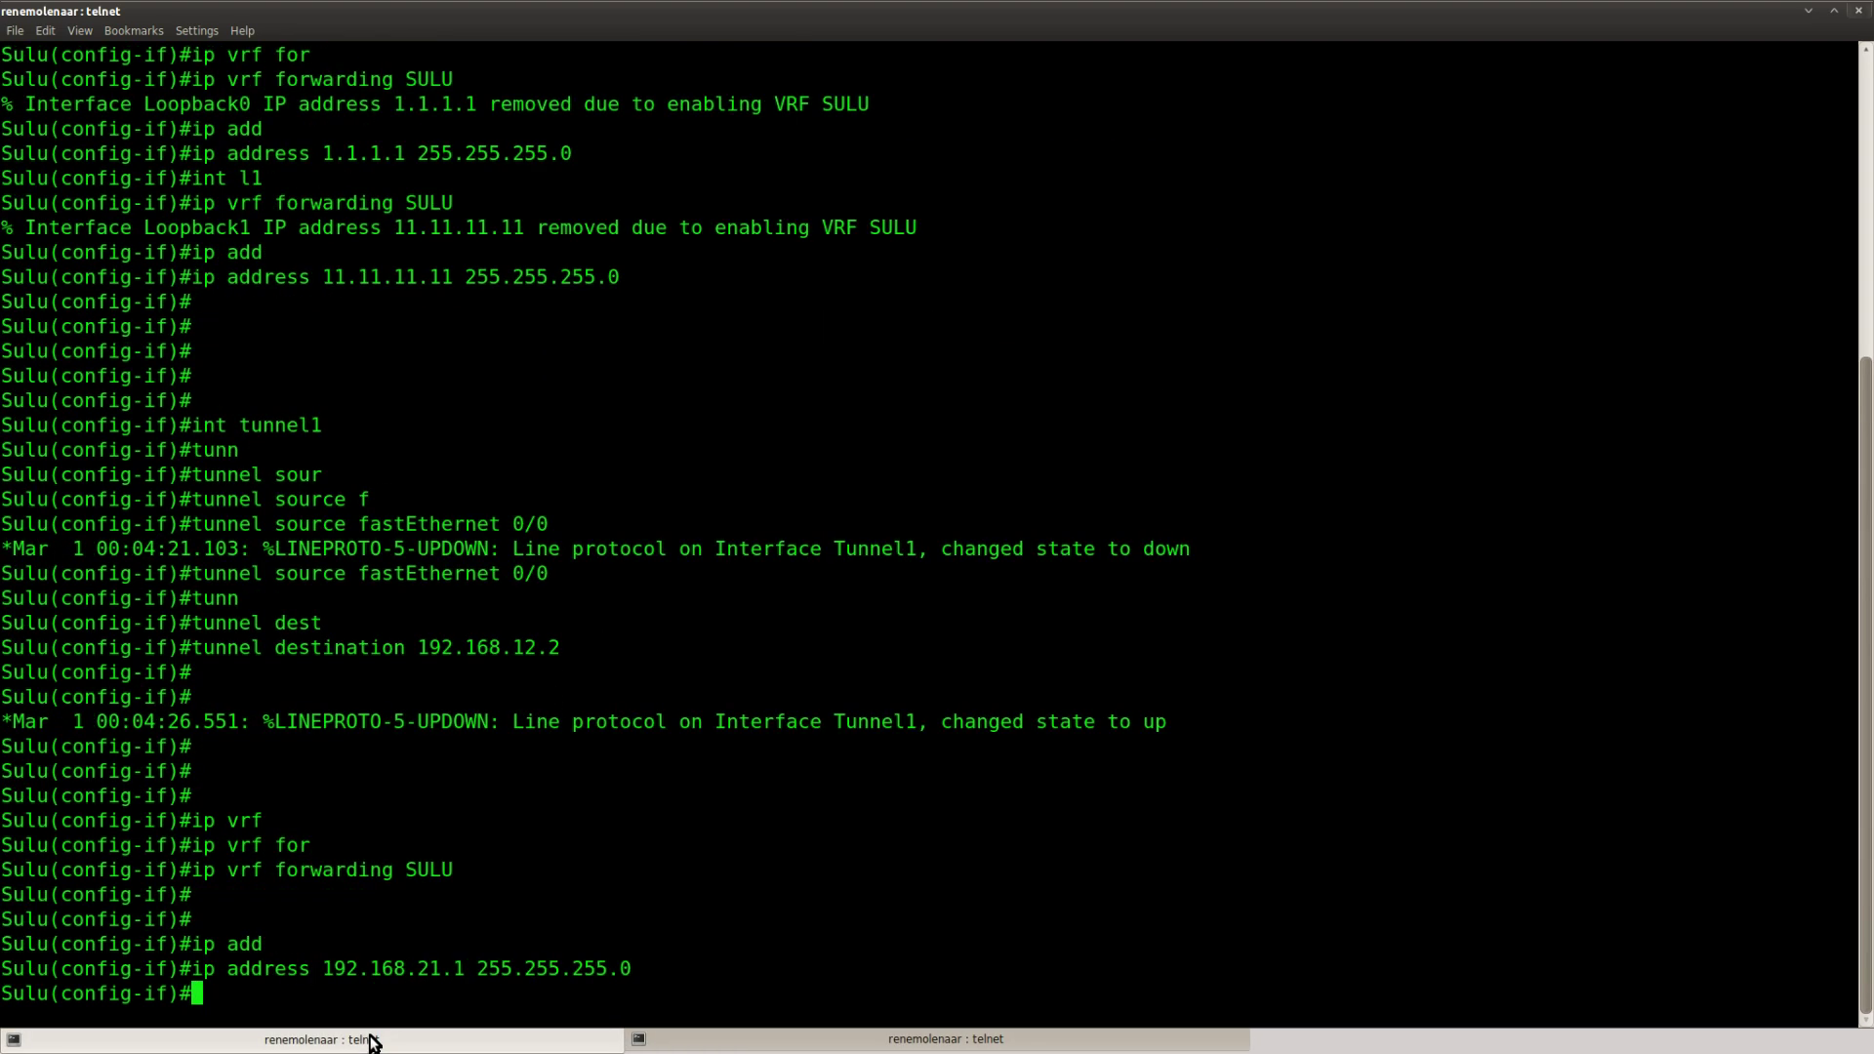
{"action": "key", "text": "Return"}
{"action": "key", "text": "Return"}
{"action": "key", "text": "Return"}
{"action": "type", "text": "exit"}
{"action": "key", "text": "Return"}
{"action": "type", "text": "route"}
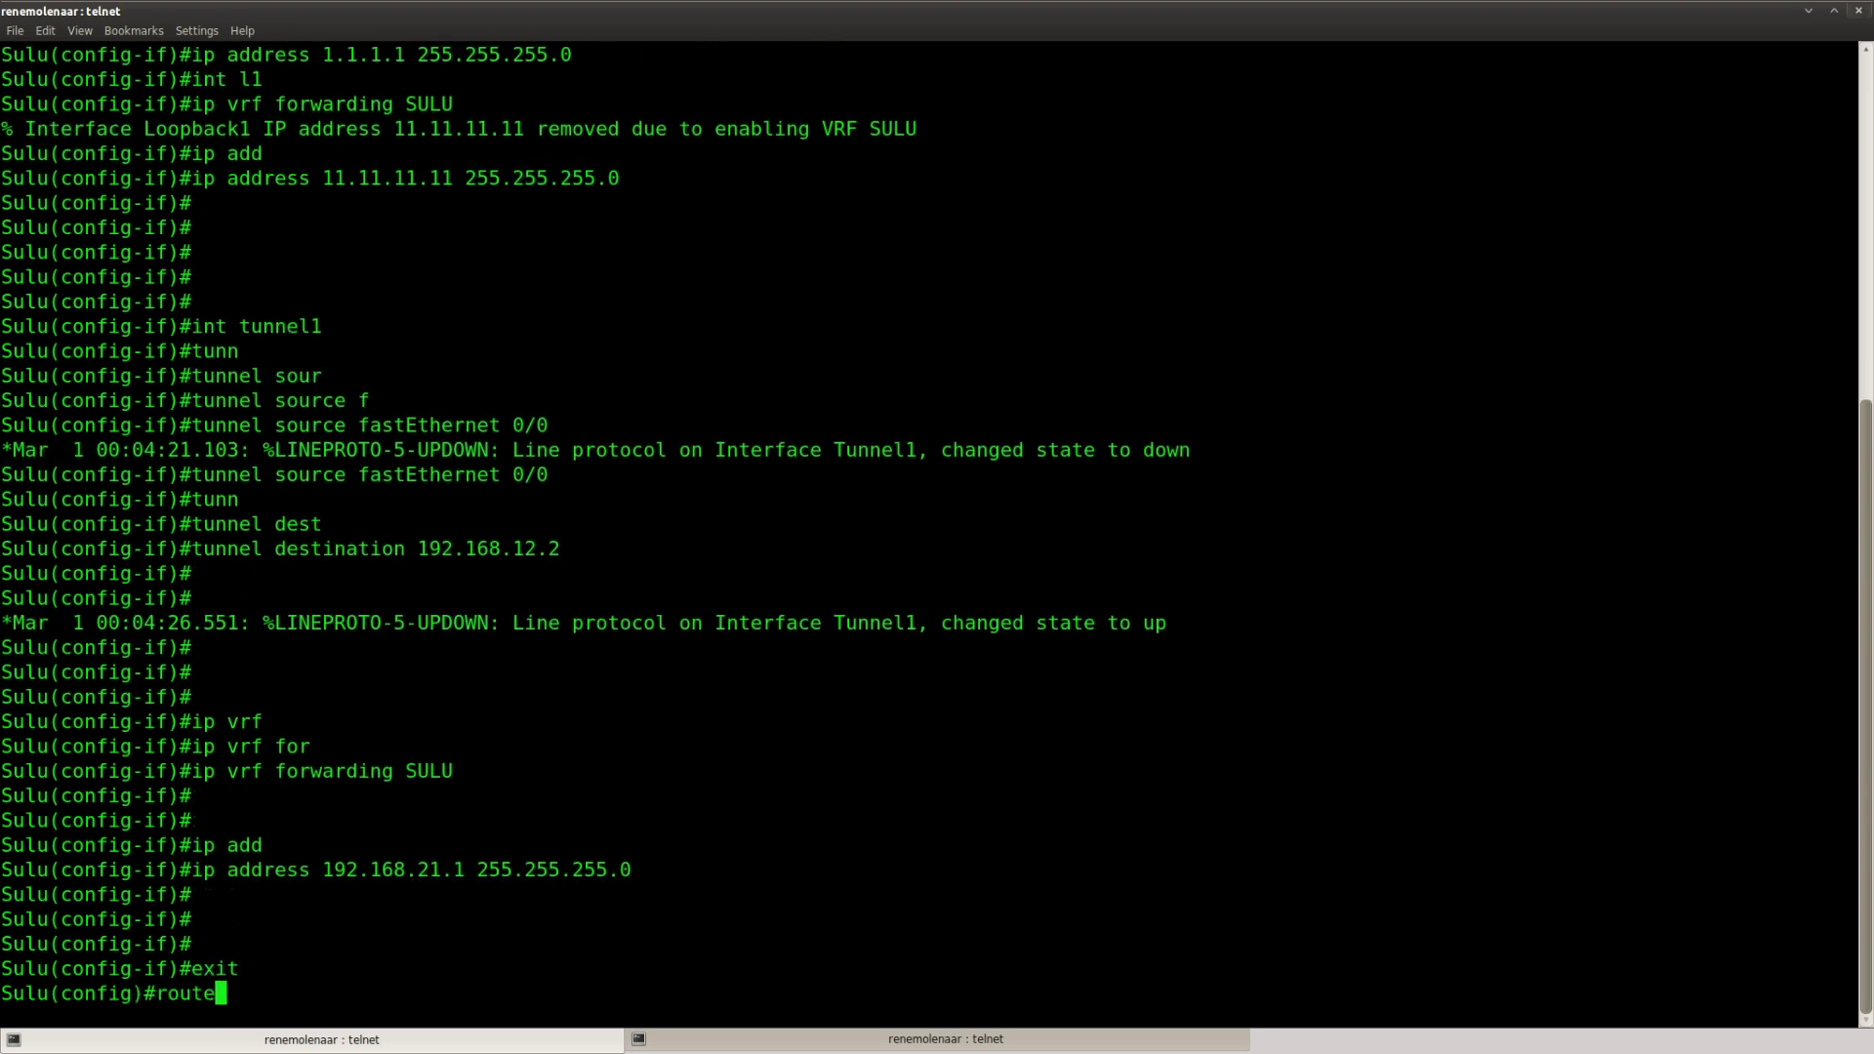
{"action": "type", "text": "r eigrp 12"}
{"action": "key", "text": "Return"}
{"action": "type", "text": "no auto"}
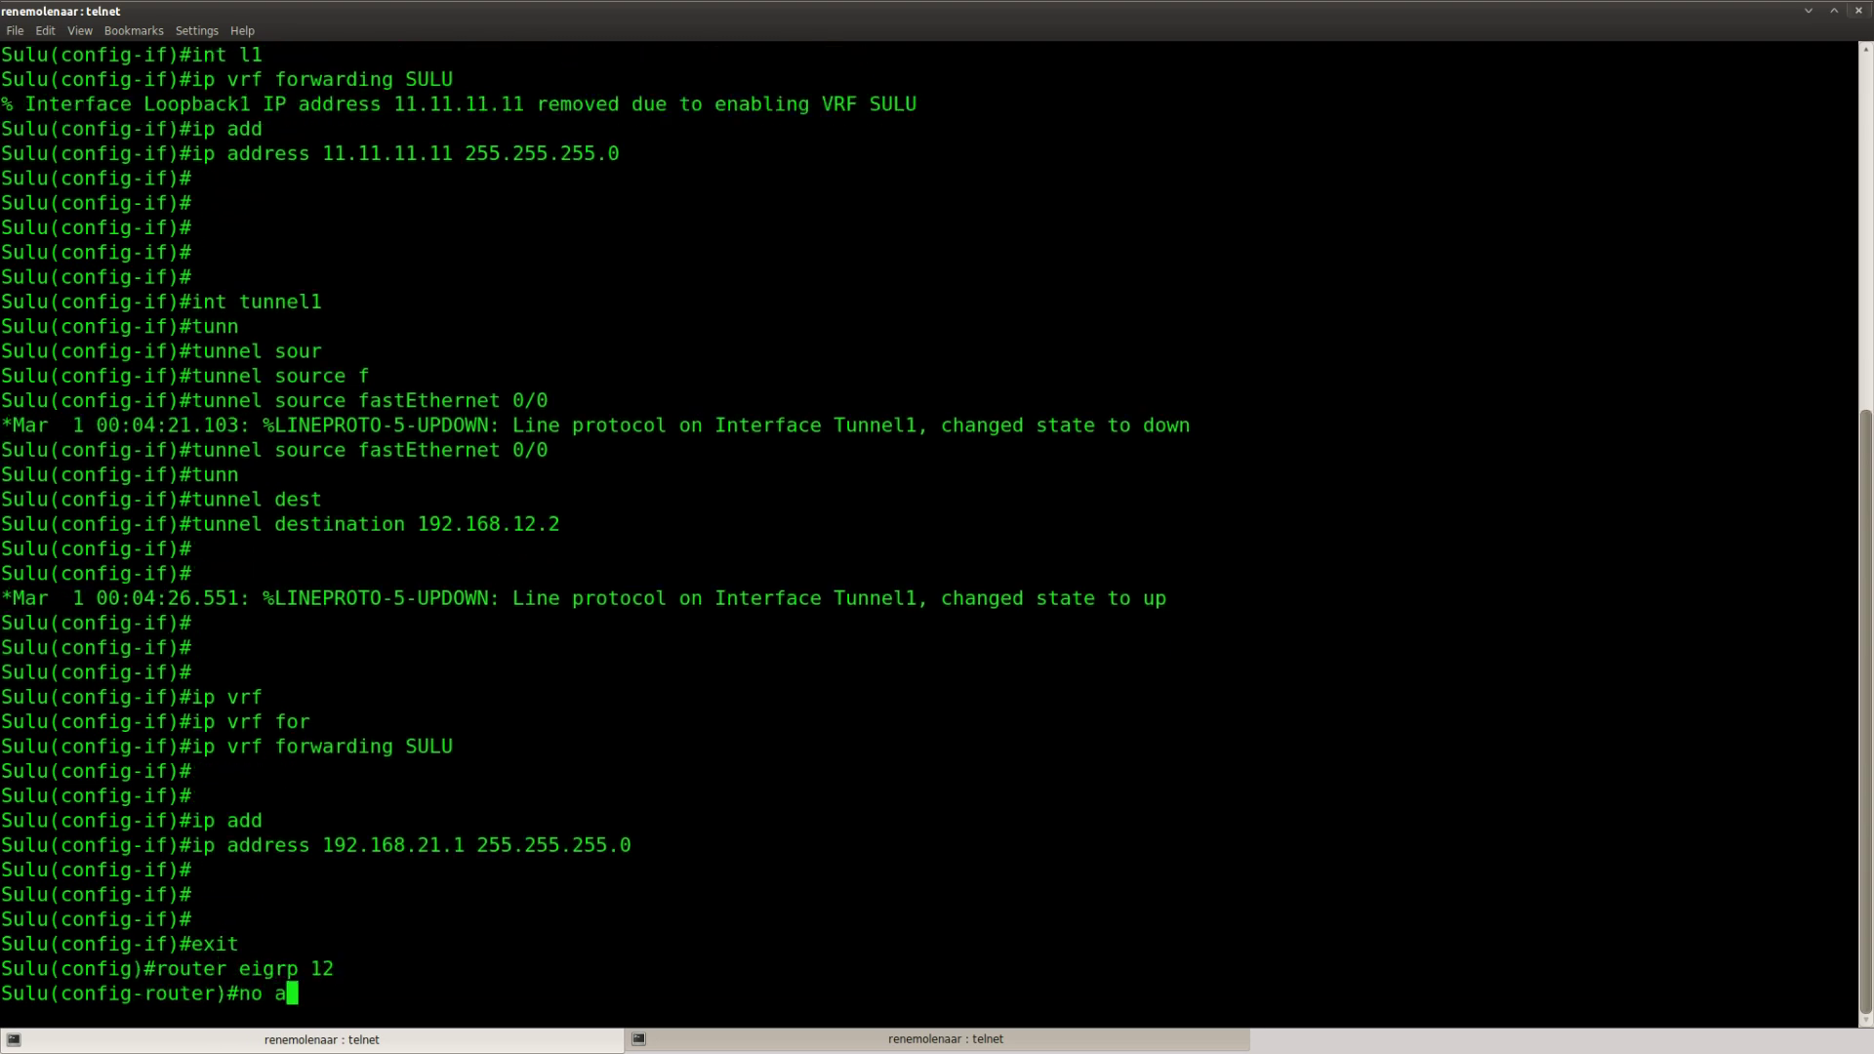
{"action": "key", "text": "Tab"}
{"action": "key", "text": "Return"}
Enter the EIGRP address-family ipv4 vrf SULU.
{"action": "type", "text": "add"}
{"action": "key", "text": "Tab"}
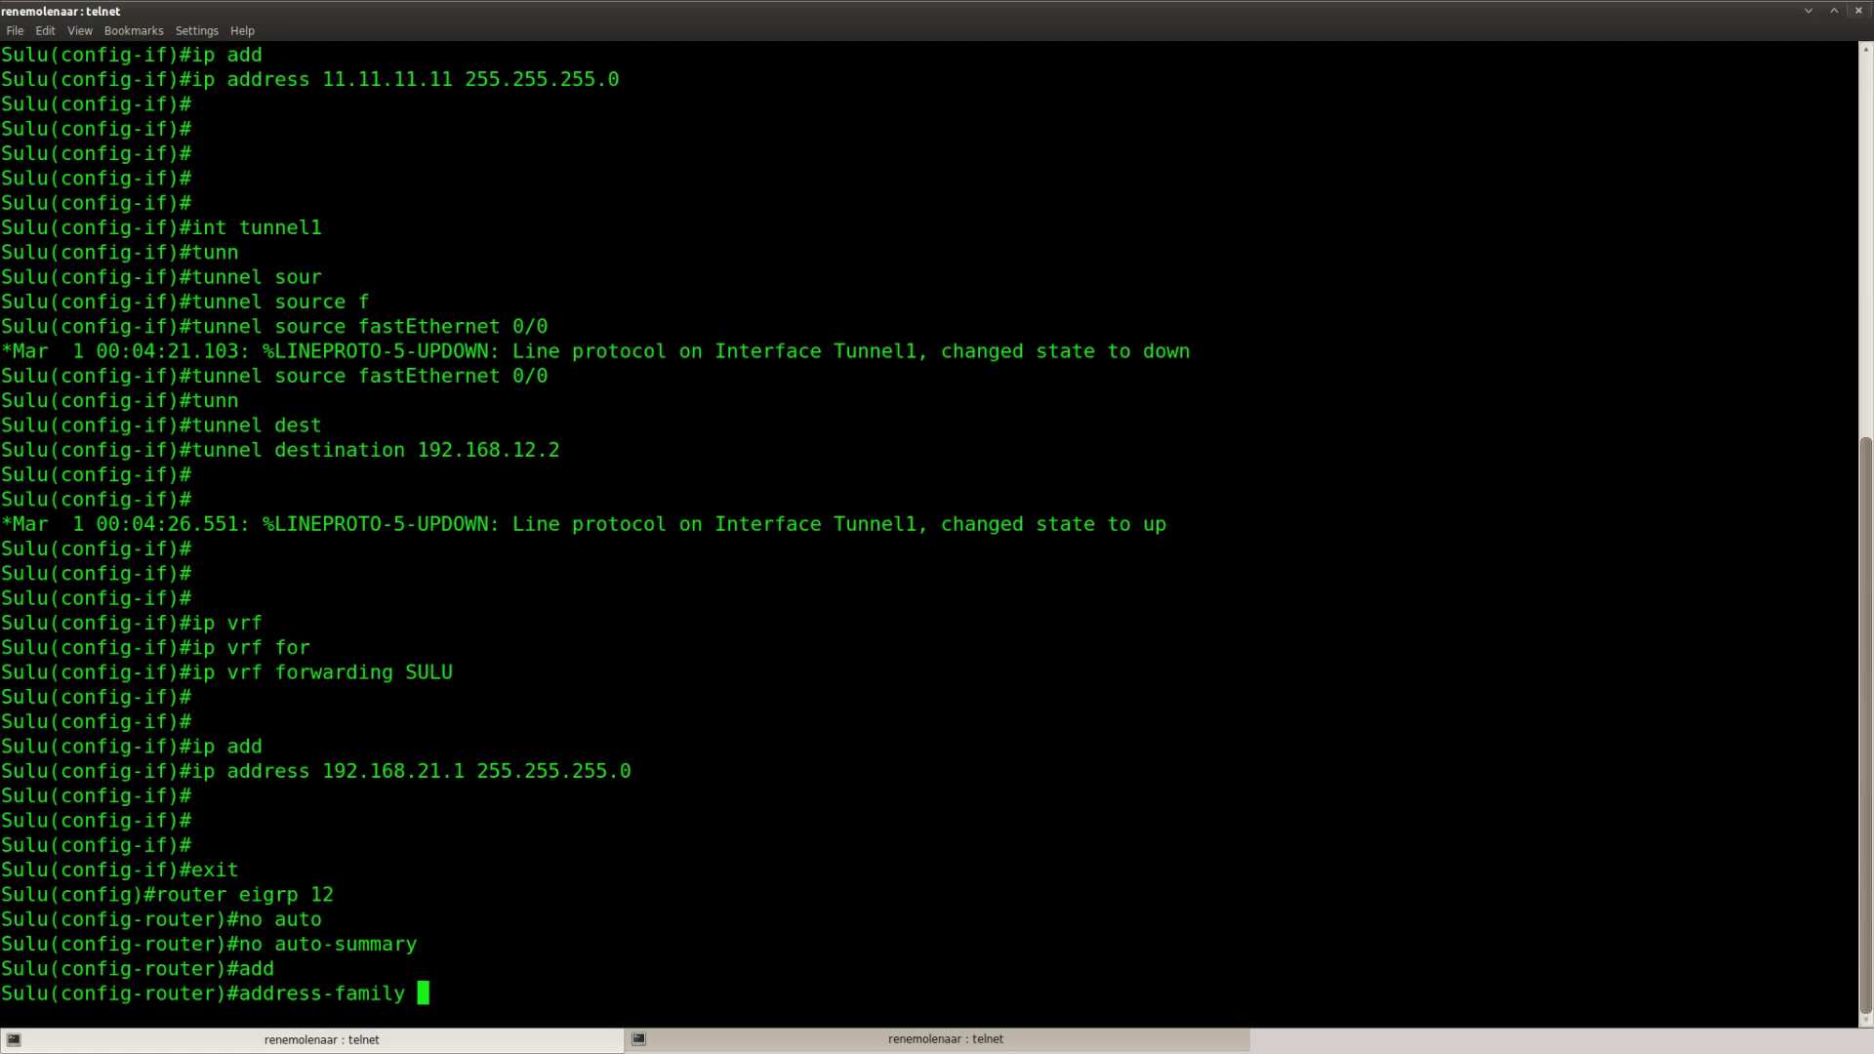
{"action": "type", "text": "ipv"}
{"action": "key", "text": "Tab"}
{"action": "type", "text": "4 vr"}
{"action": "key", "text": "Tab"}
{"action": "type", "text": "SULU"}
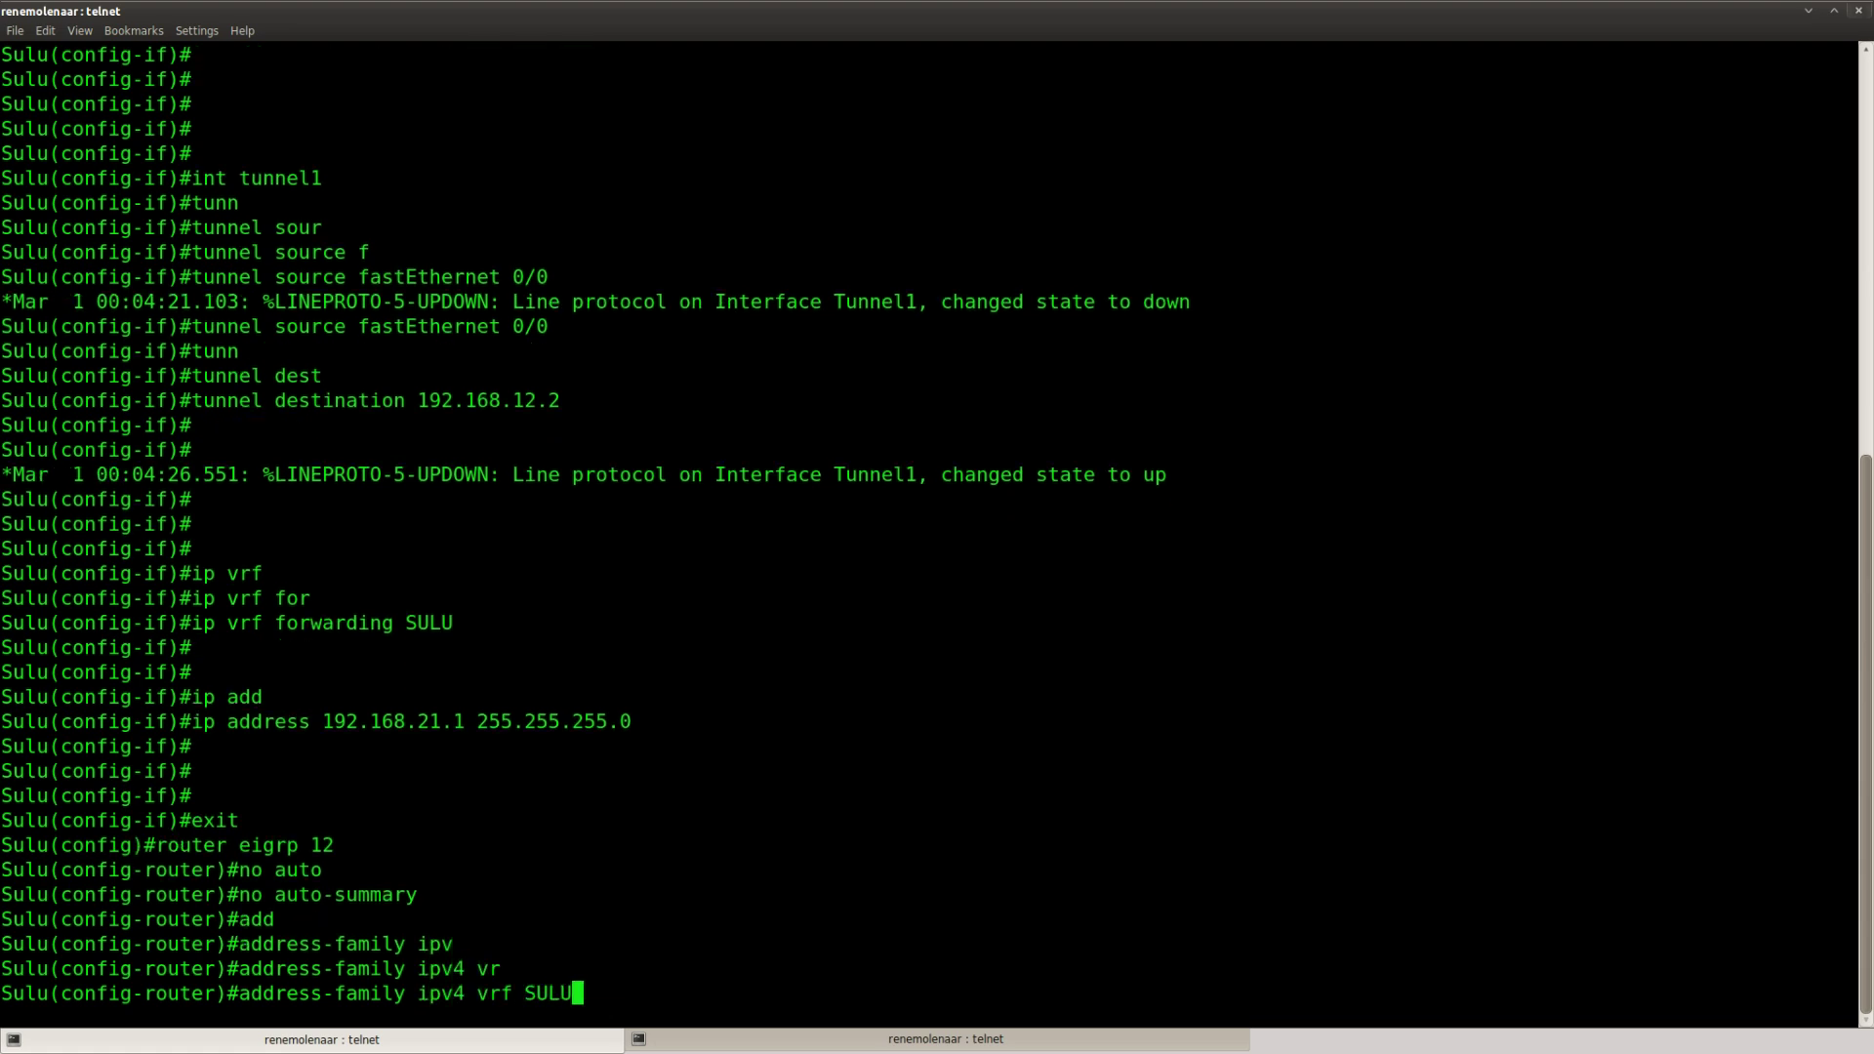
{"action": "key", "text": "Return"}
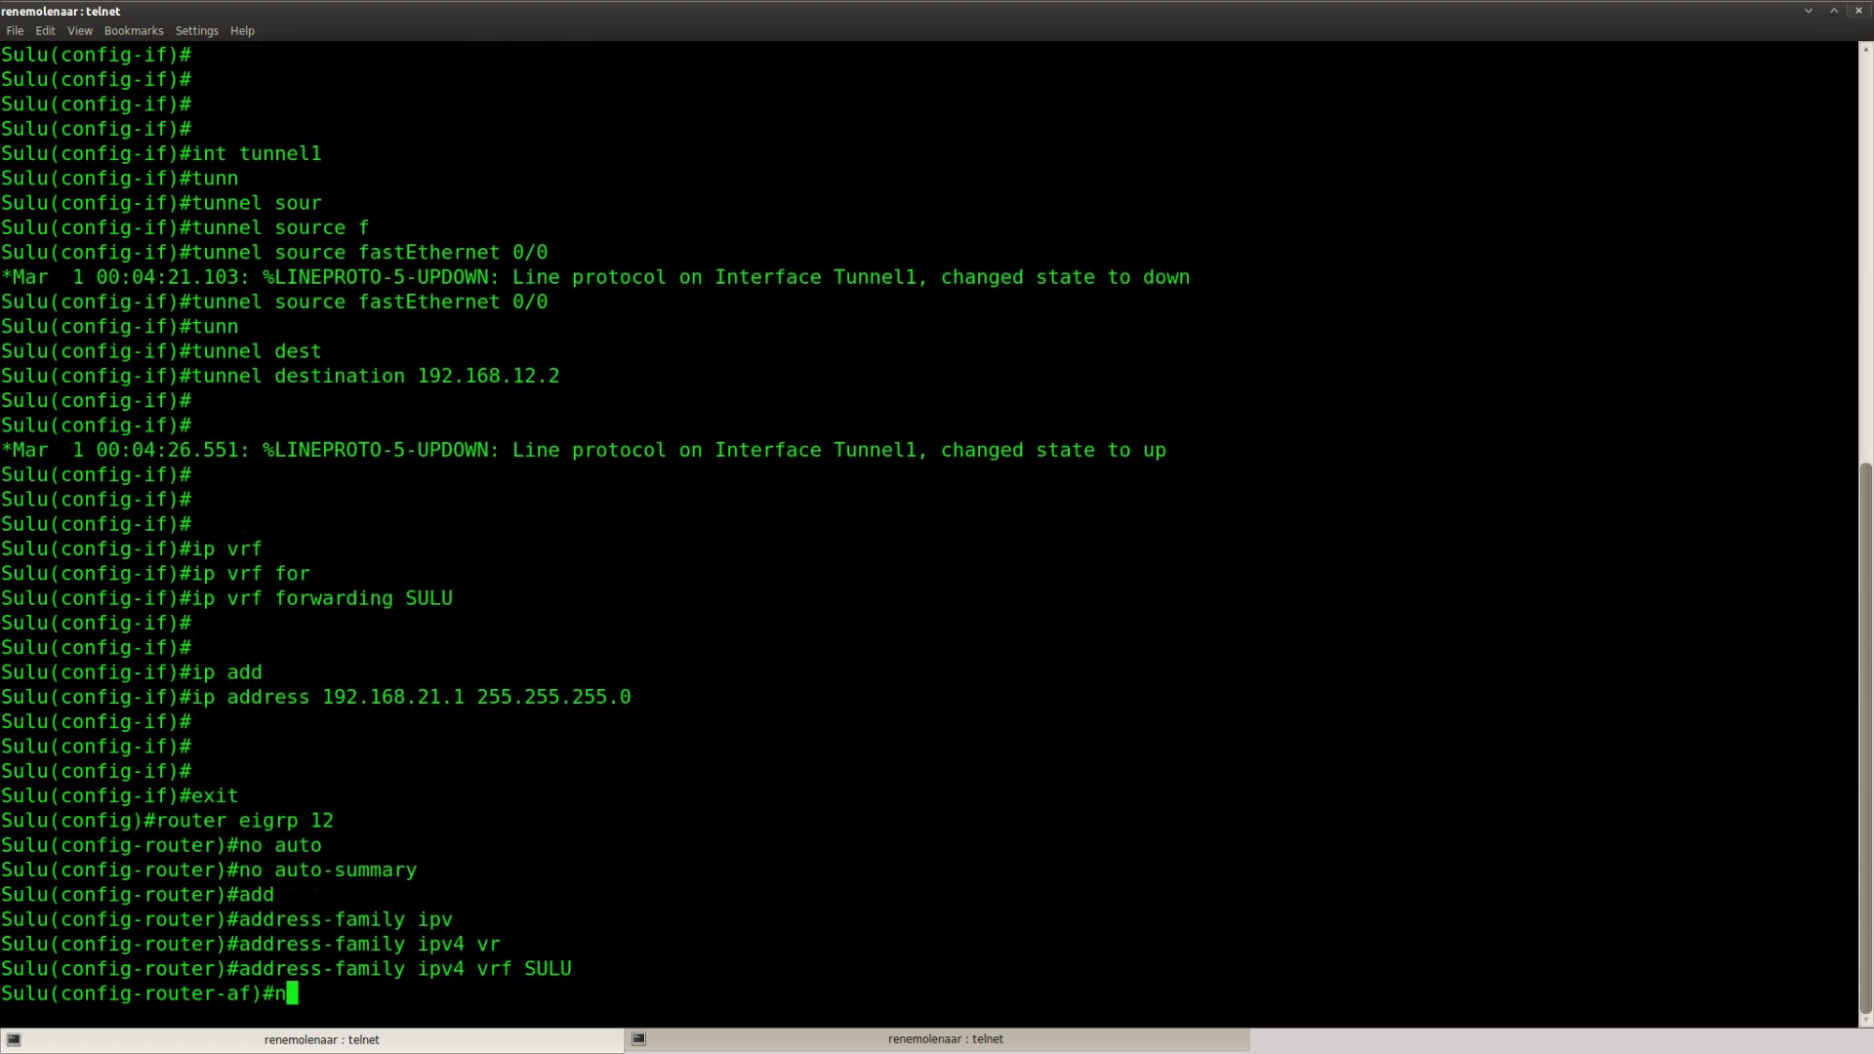
Advertise networks 1.1.1.0, 11.11.11.0 and 192.168.21.0 in the SULU address family.
{"action": "type", "text": "net"}
{"action": "key", "text": "Tab"}
{"action": "type", "text": "1.1.1.0"}
{"action": "key", "text": "Return"}
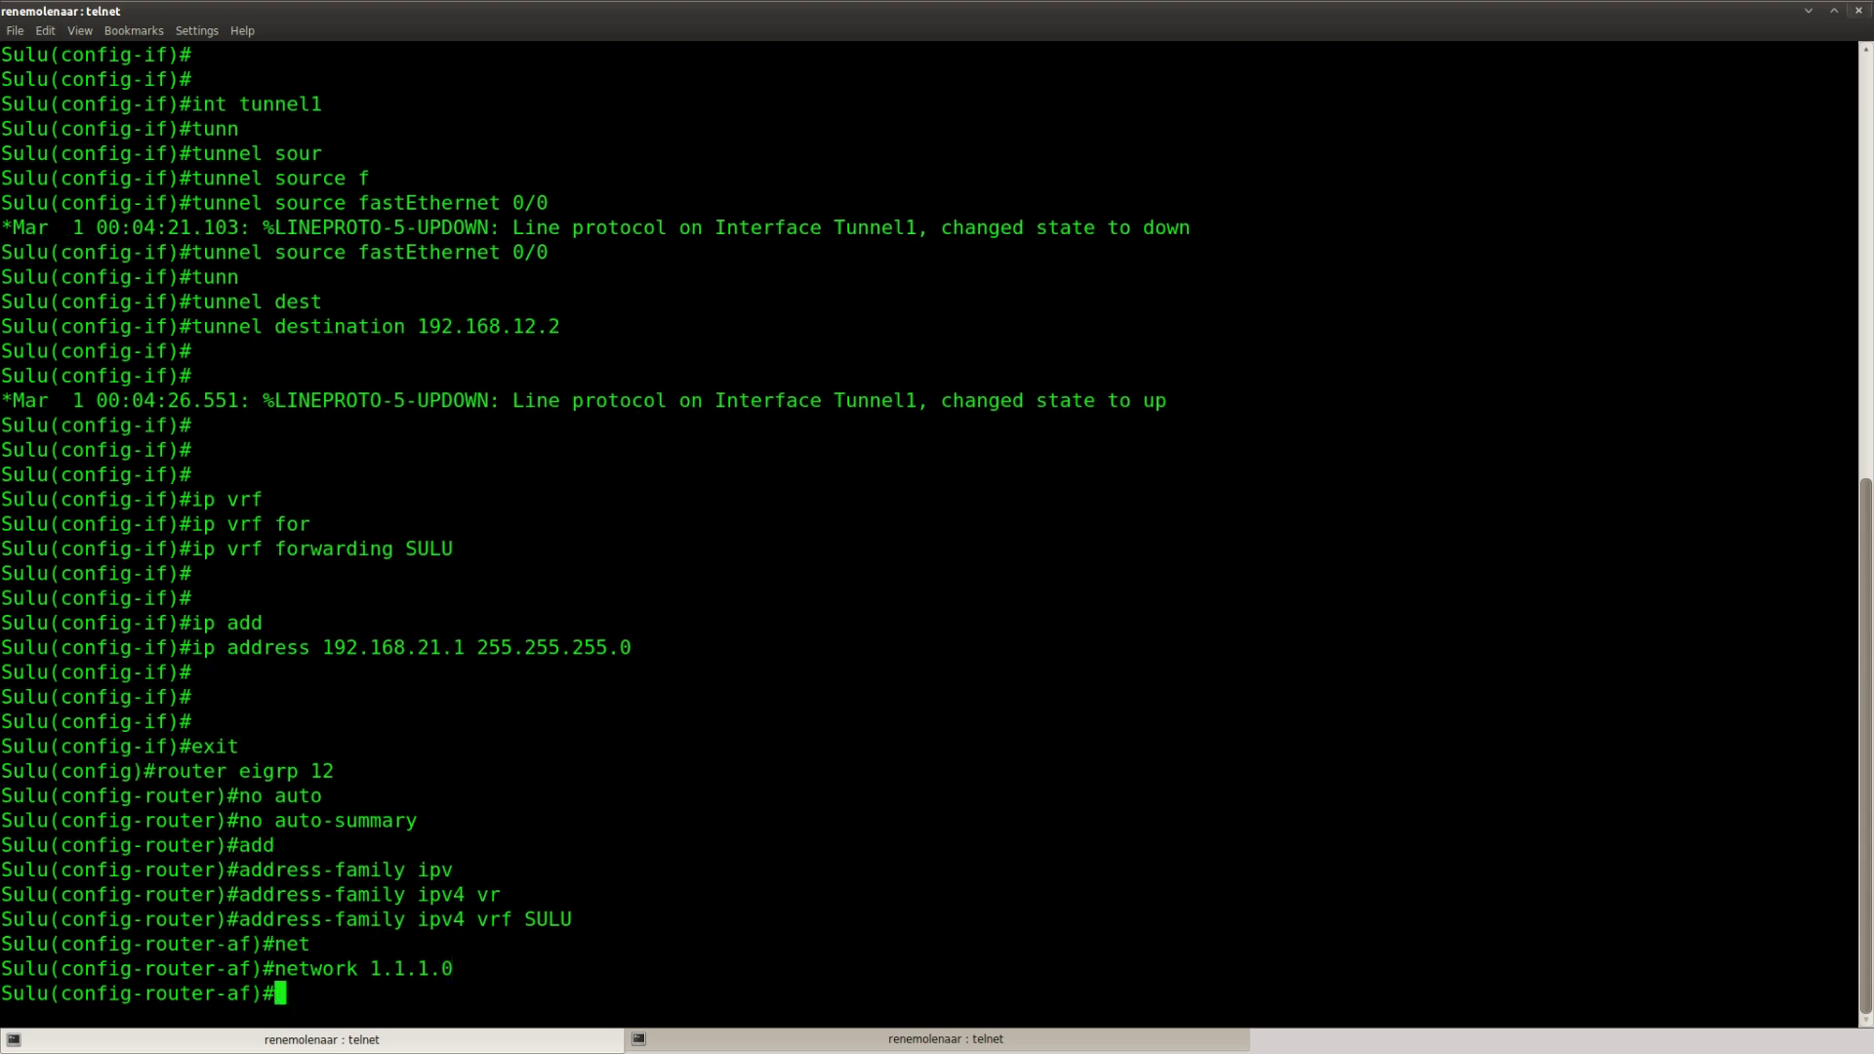
{"action": "type", "text": "net"}
{"action": "key", "text": "Tab"}
{"action": "type", "text": "11.11."}
{"action": "type", "text": "11.0"}
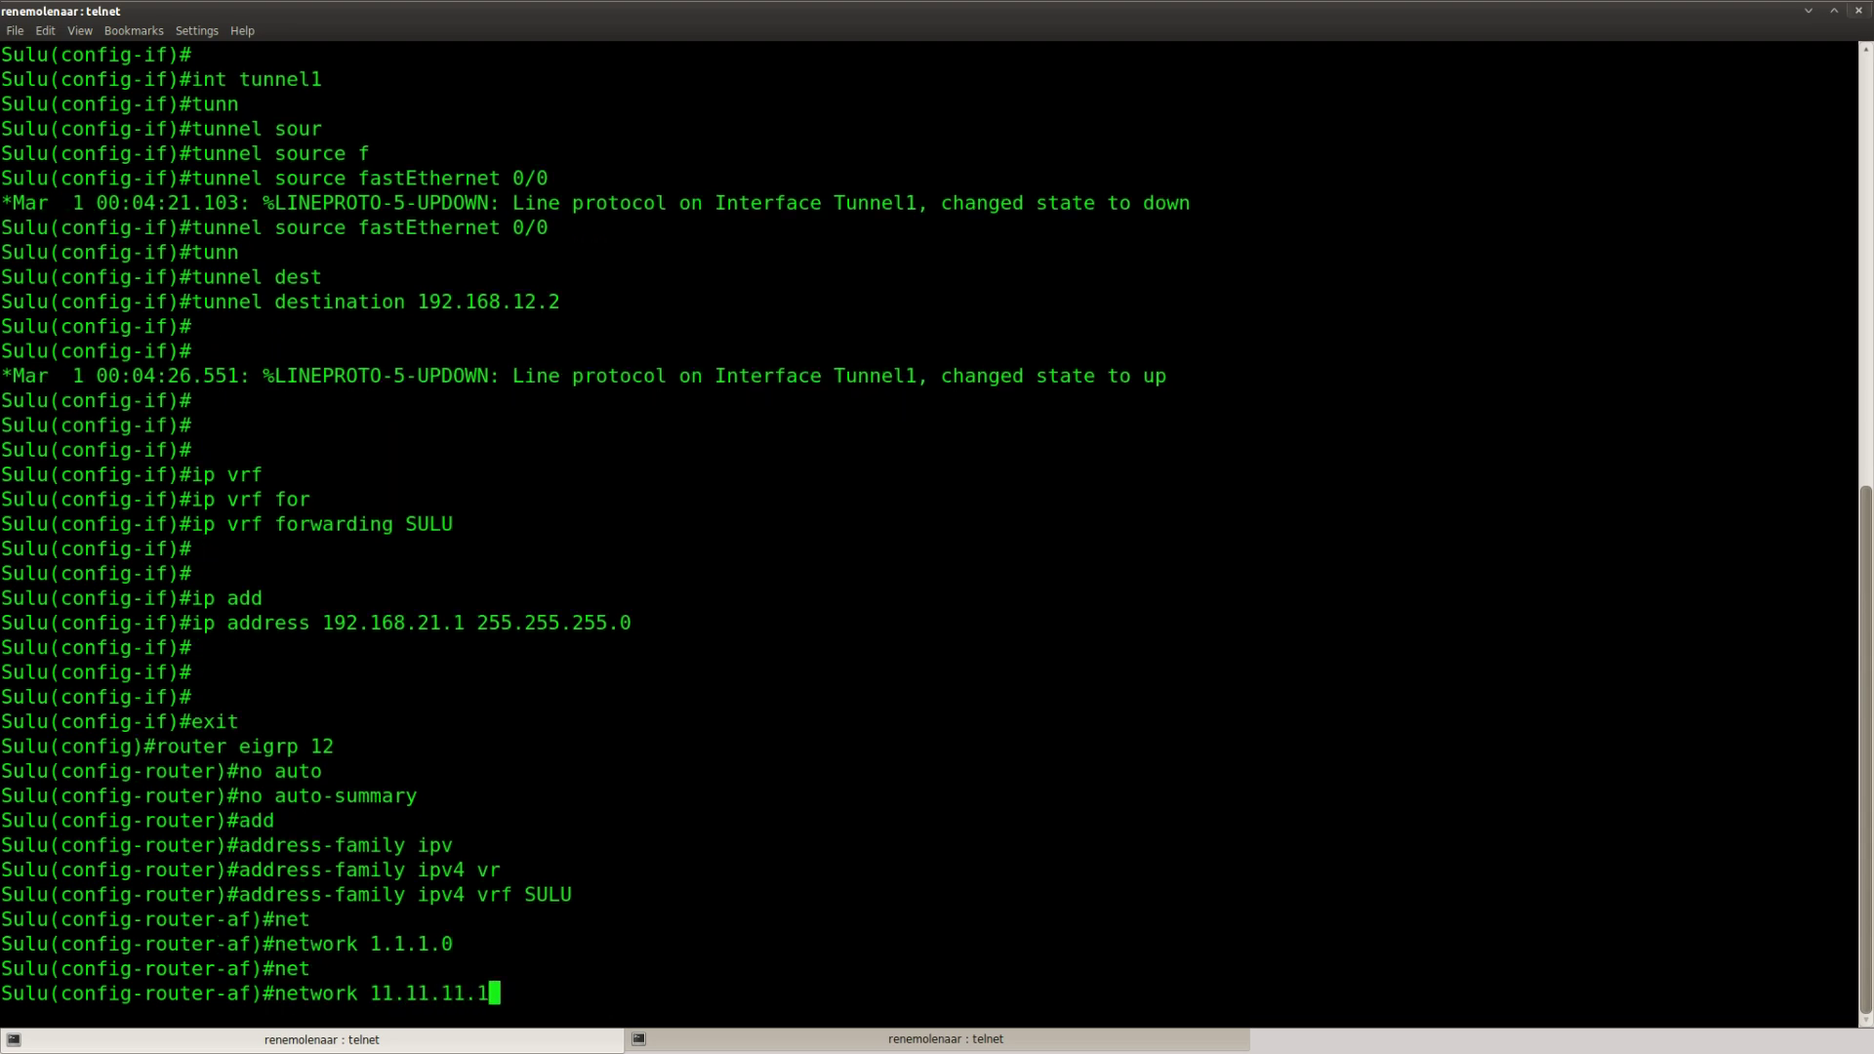
{"action": "key", "text": "Return"}
{"action": "type", "text": "net"}
{"action": "key", "text": "Tab"}
{"action": "type", "text": "192.168.21.0"}
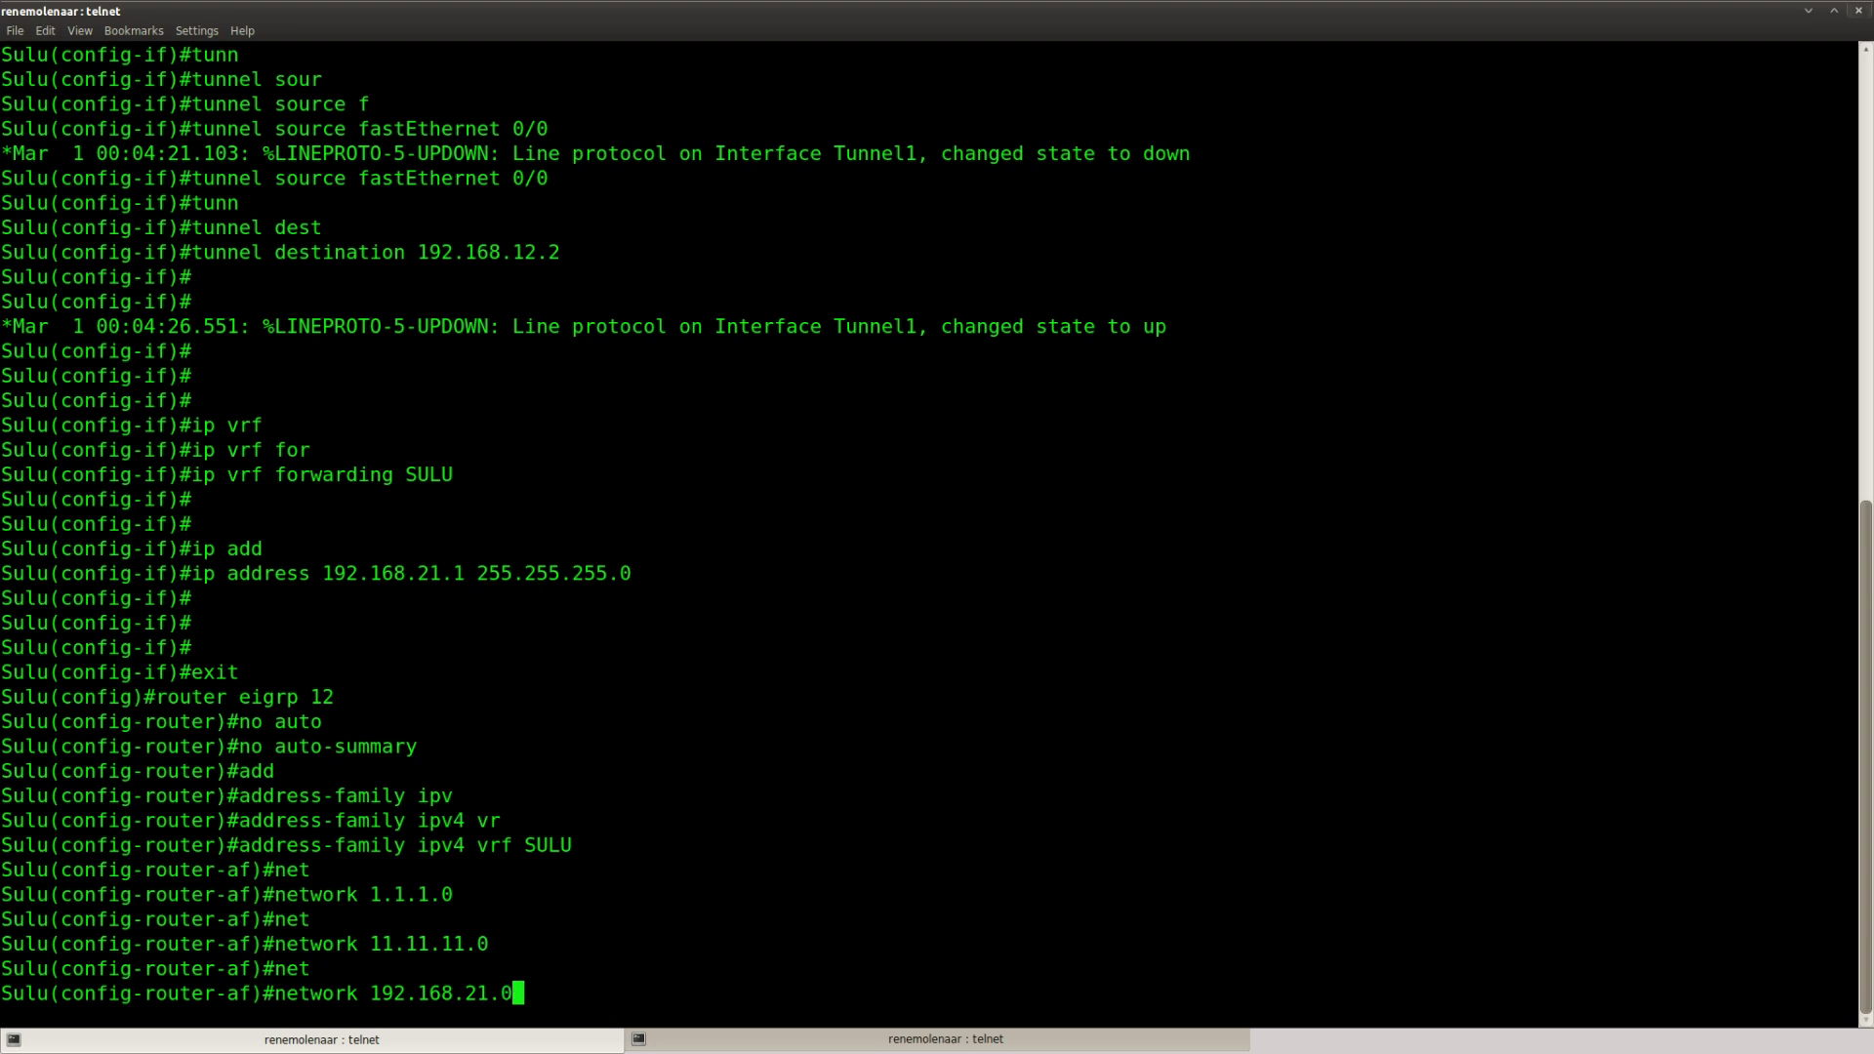
{"action": "key", "text": "Return"}
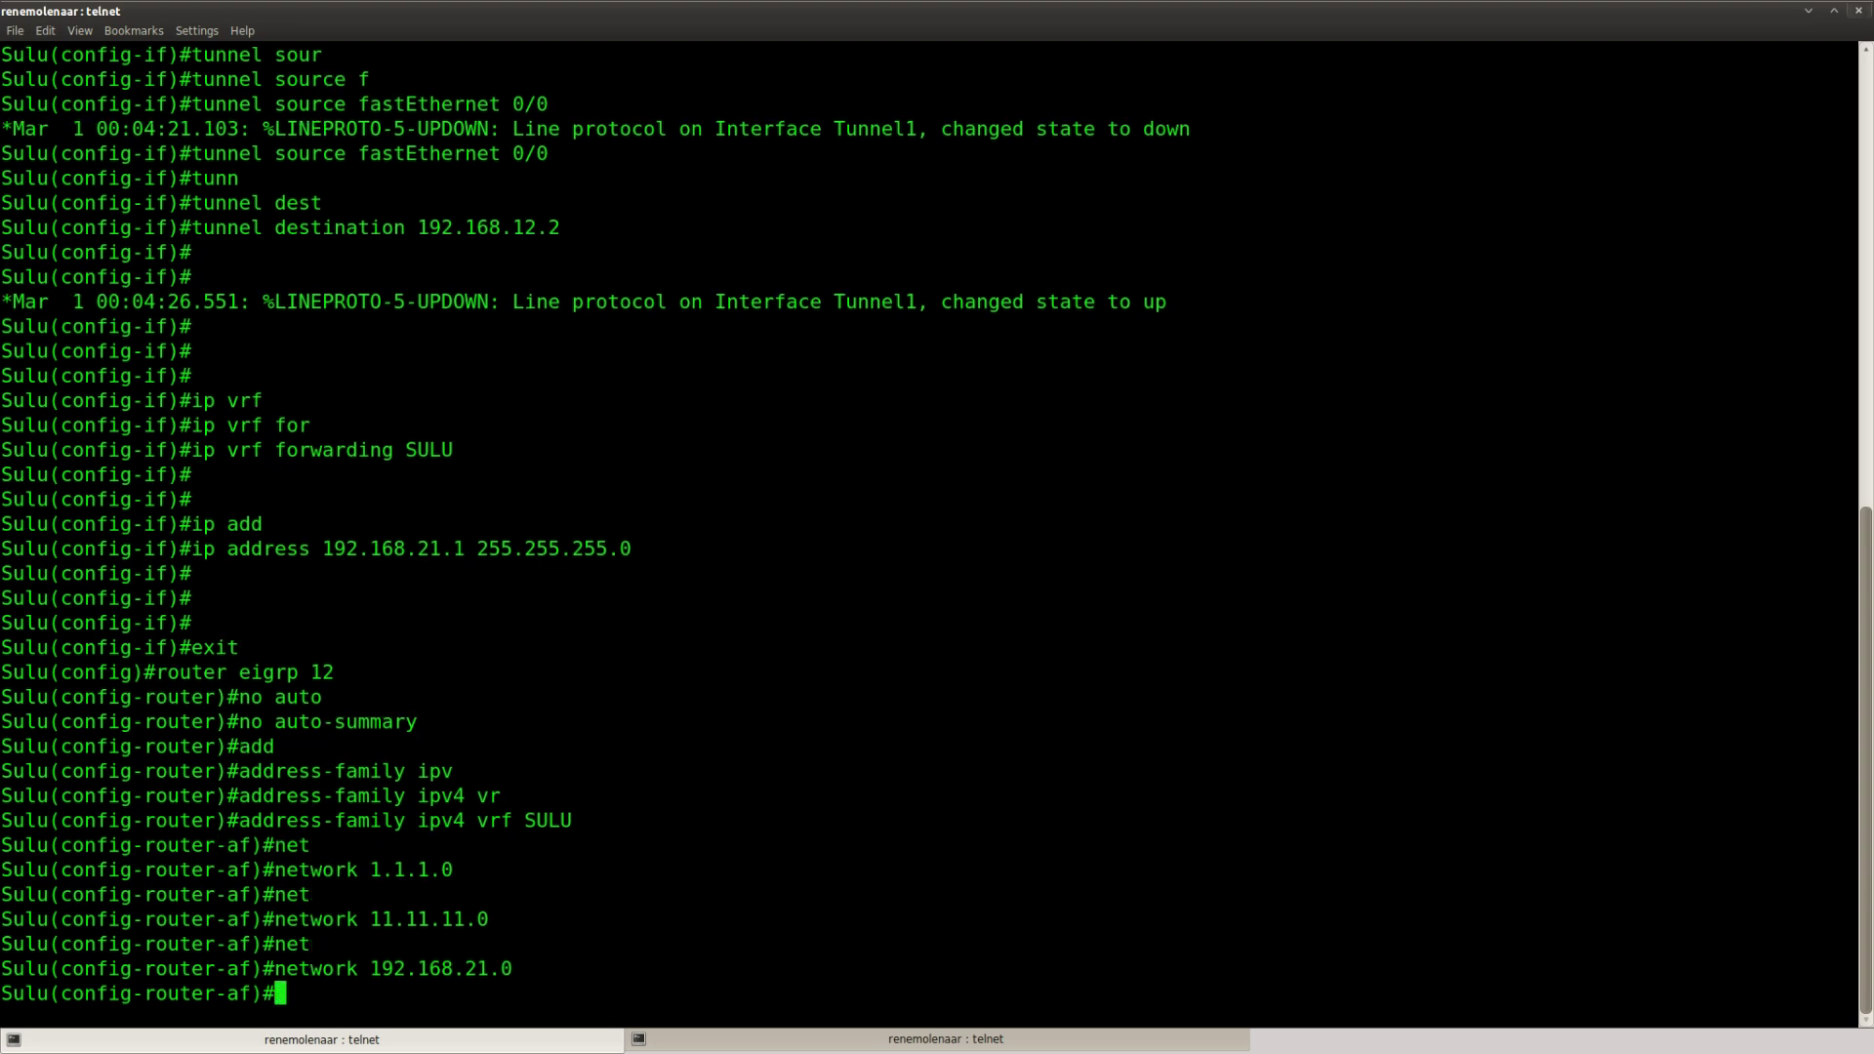
Set the VRF SULU address family's autonomous-system to 12.
{"action": "key", "text": "Return"}
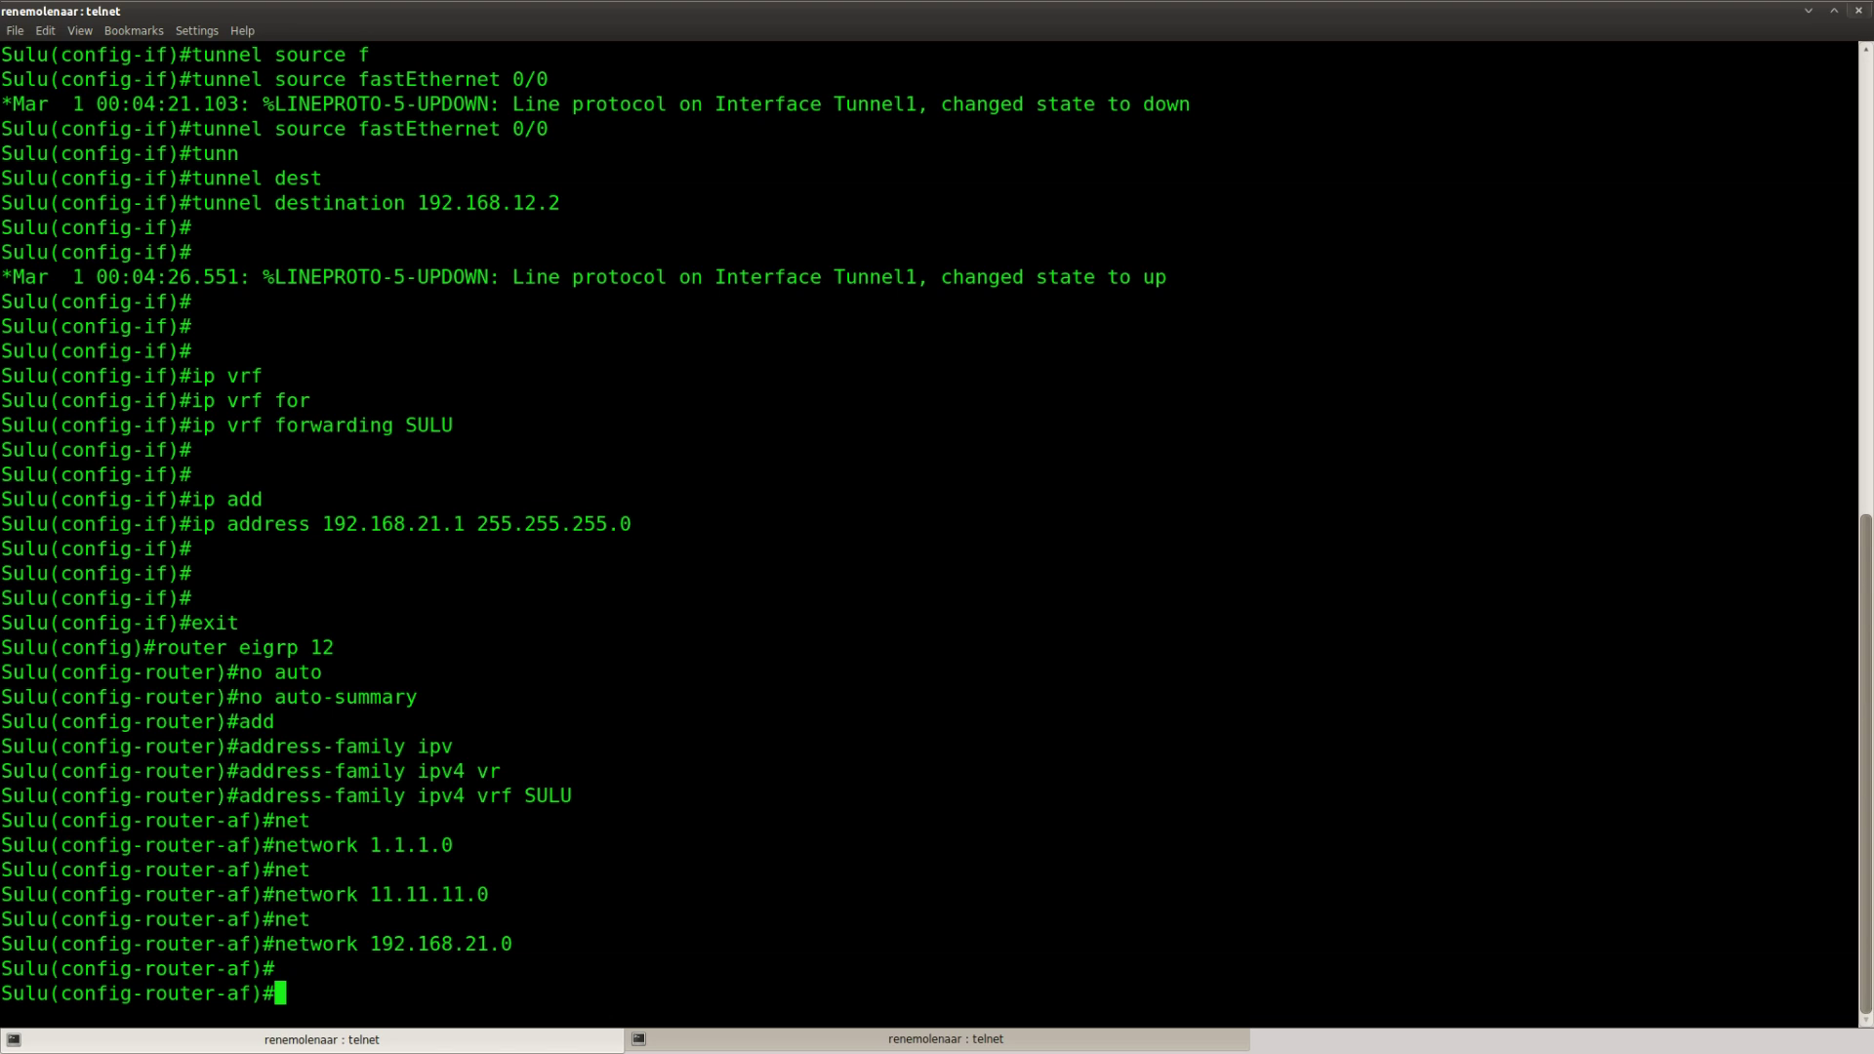
{"action": "type", "text": "auto"}
{"action": "key", "text": "Tab"}
{"action": "type", "text": "no"}
{"action": "key", "text": "Tab"}
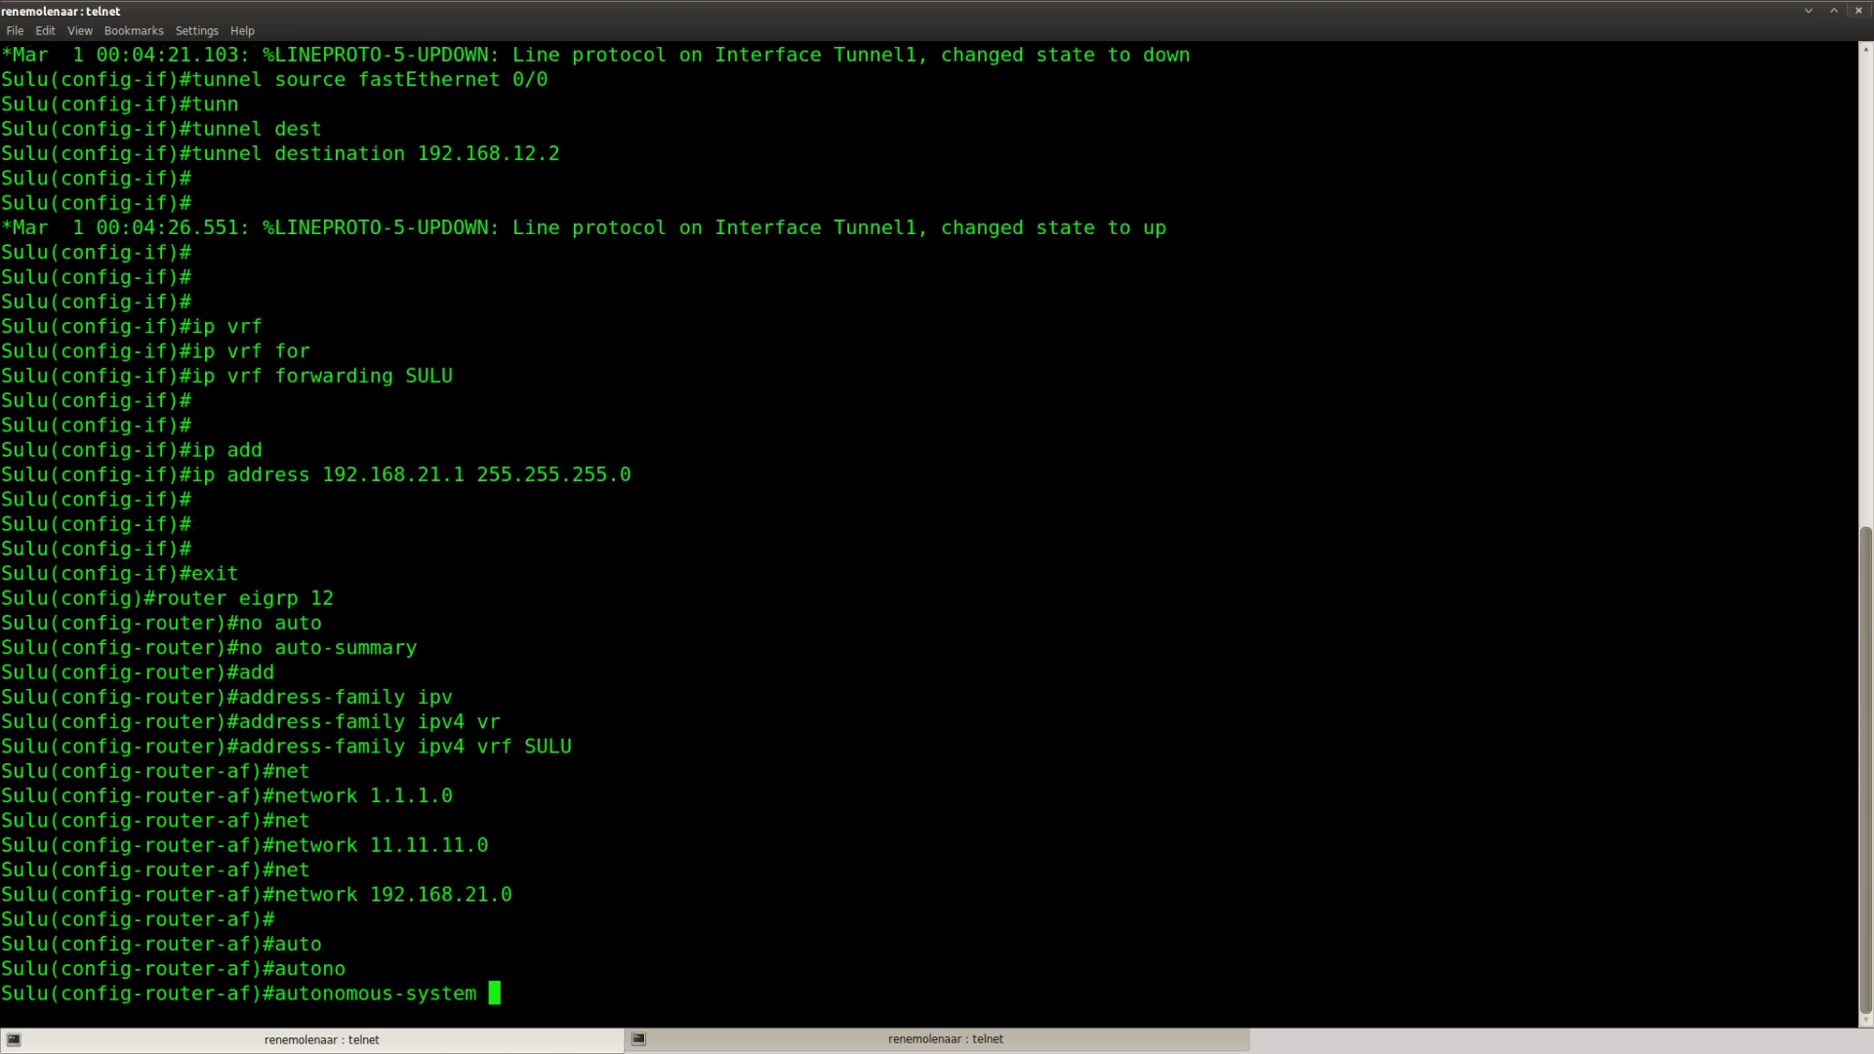
{"action": "type", "text": "?"}
{"action": "type", "text": "12"}
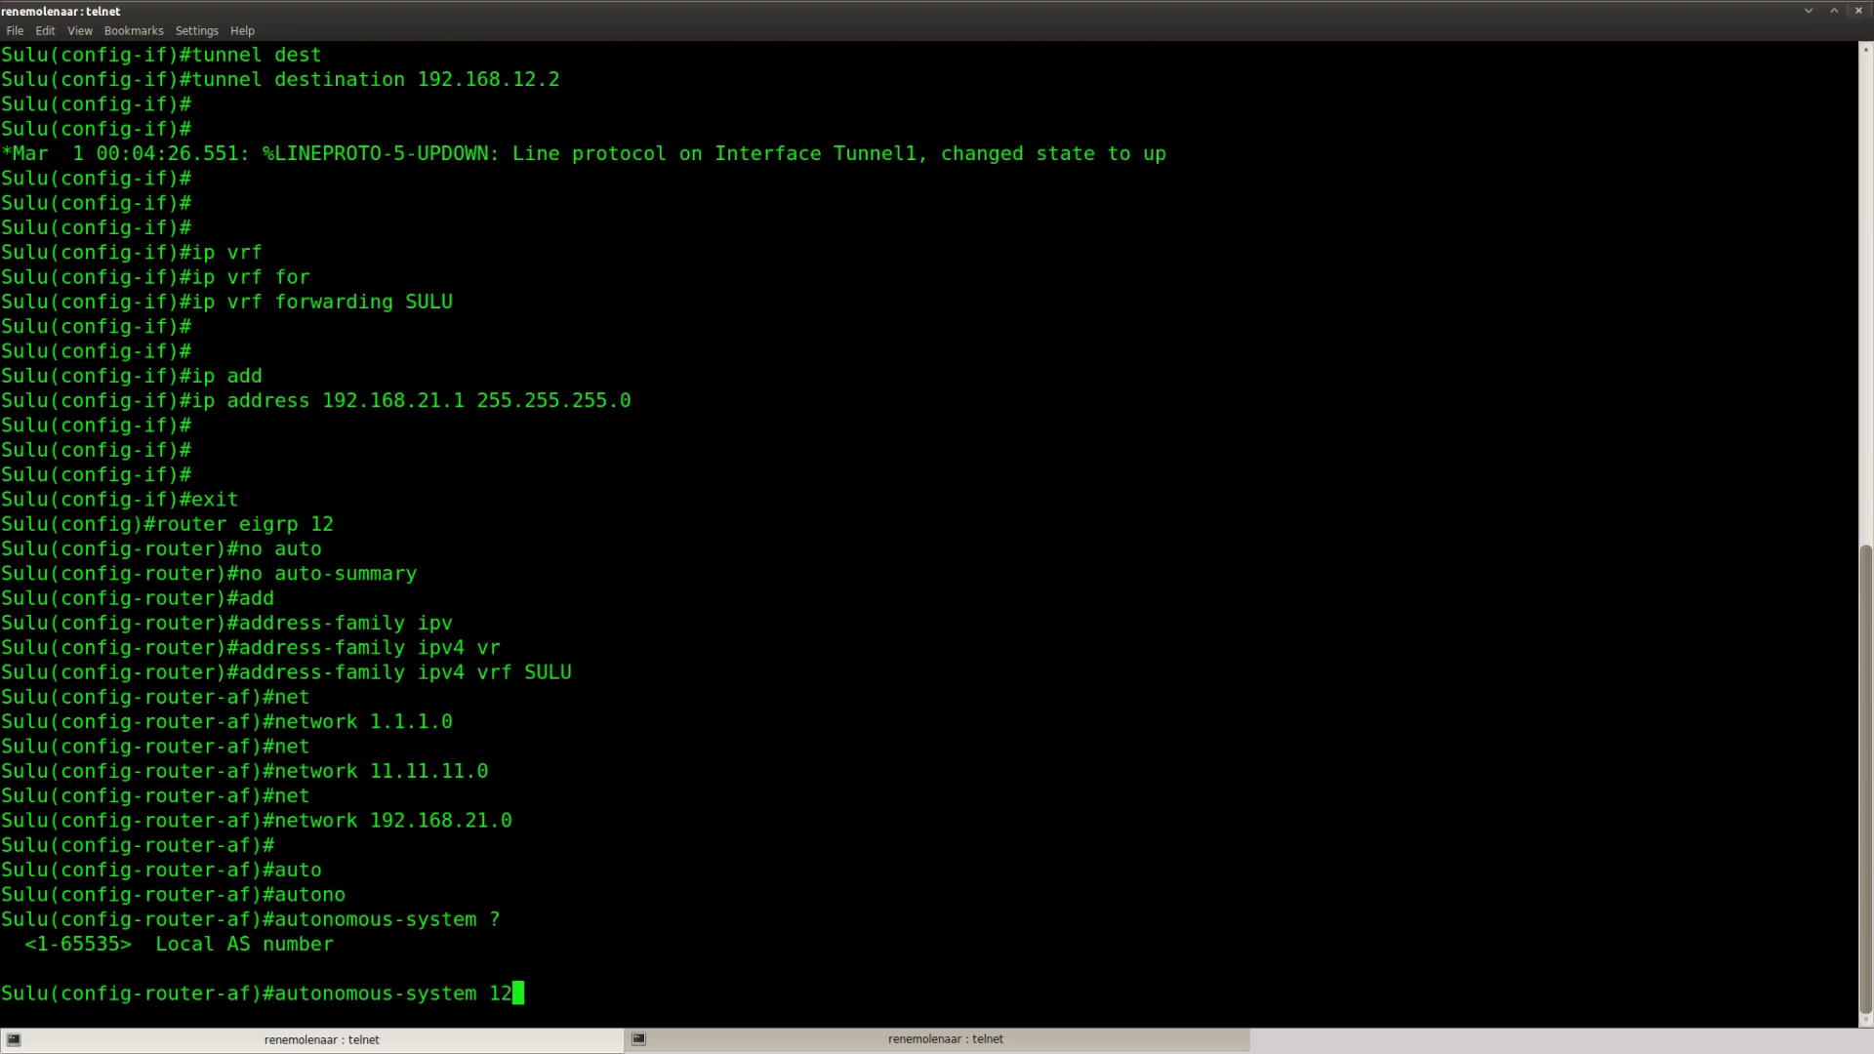
{"action": "key", "text": "Return"}
Set VRF CHEKOV's autonomous-system to 12 on Chekov and exit configuration mode.
{"action": "left_click", "coordinate": [695, 1048]}
{"action": "key", "text": "Return"}
{"action": "key", "text": "Return"}
{"action": "key", "text": "Return"}
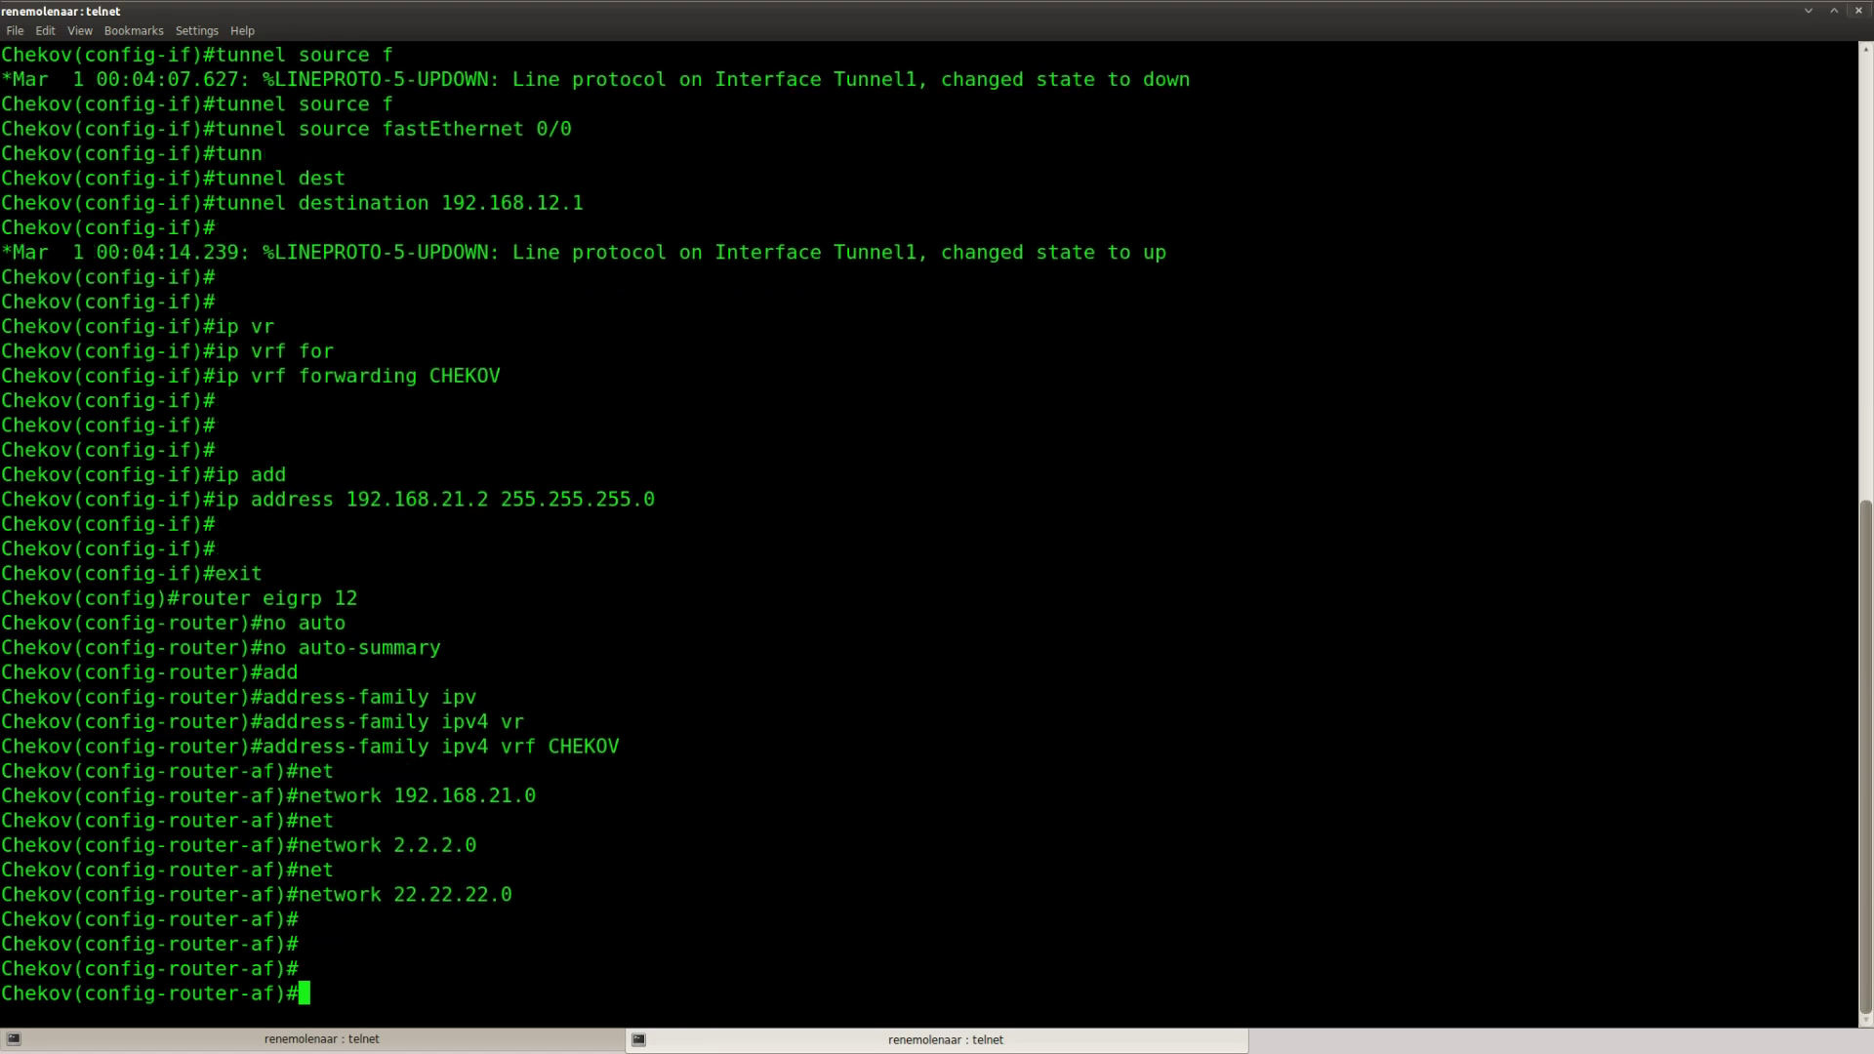
{"action": "type", "text": "auton"}
{"action": "key", "text": "Tab"}
{"action": "type", "text": "12"}
{"action": "key", "text": "Return"}
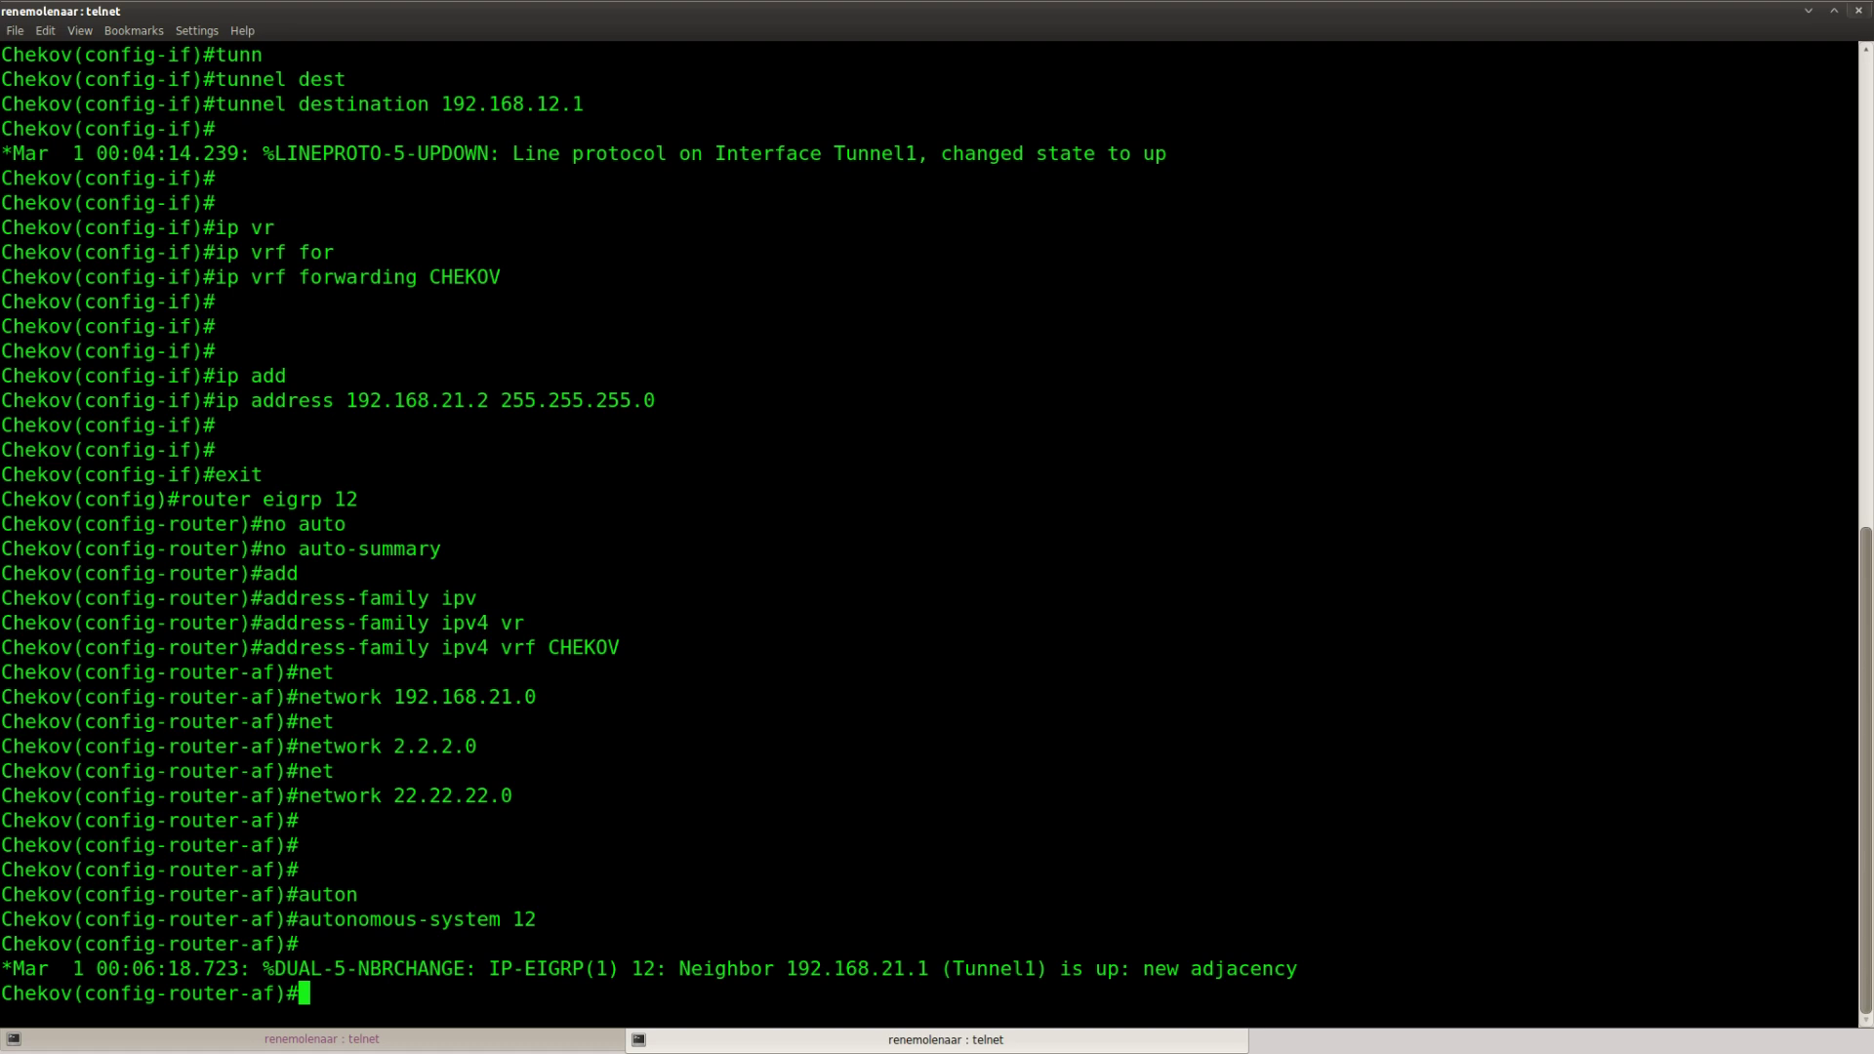
{"action": "key", "text": "ctrl+z"}
Display Chekov's global routing table with show ip route.
{"action": "key", "text": "Return"}
{"action": "key", "text": "Return"}
{"action": "type", "text": "sho"}
{"action": "key", "text": "Tab"}
{"action": "type", "text": "ip"}
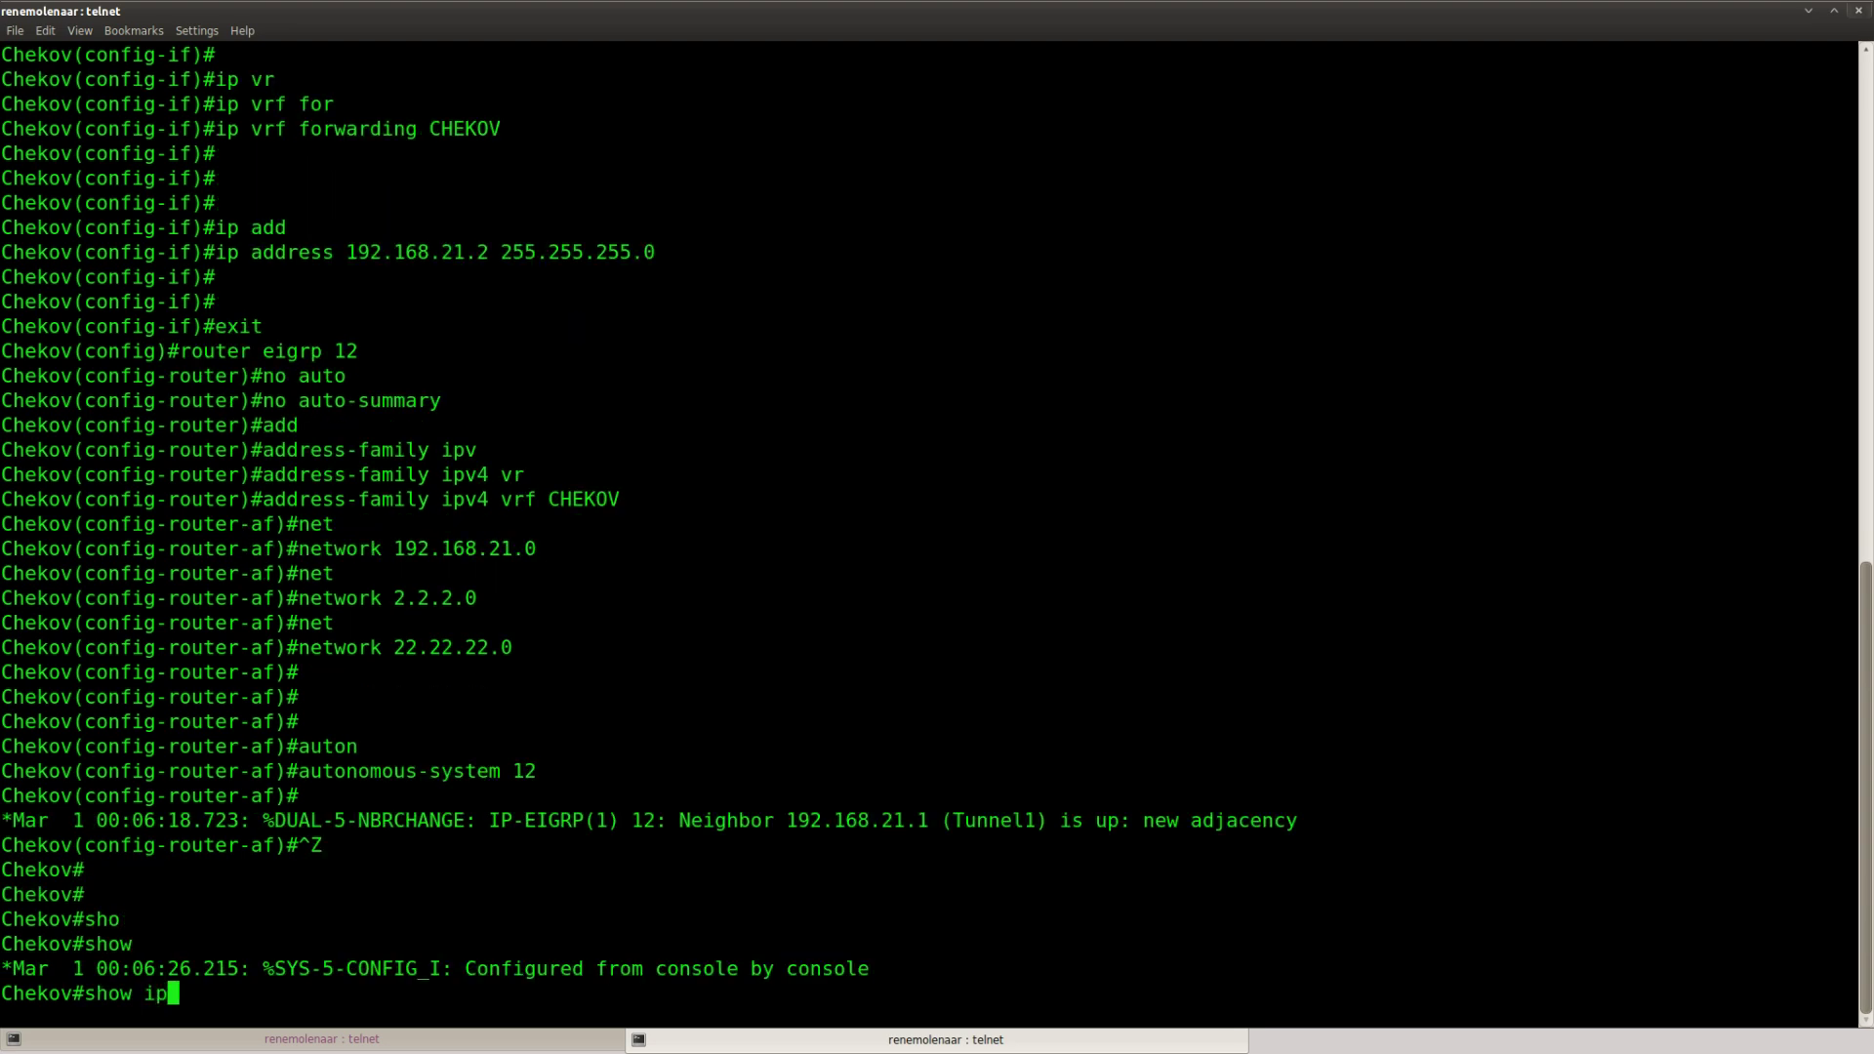
{"action": "type", "text": " rou"}
{"action": "key", "text": "Tab"}
{"action": "key", "text": "Return"}
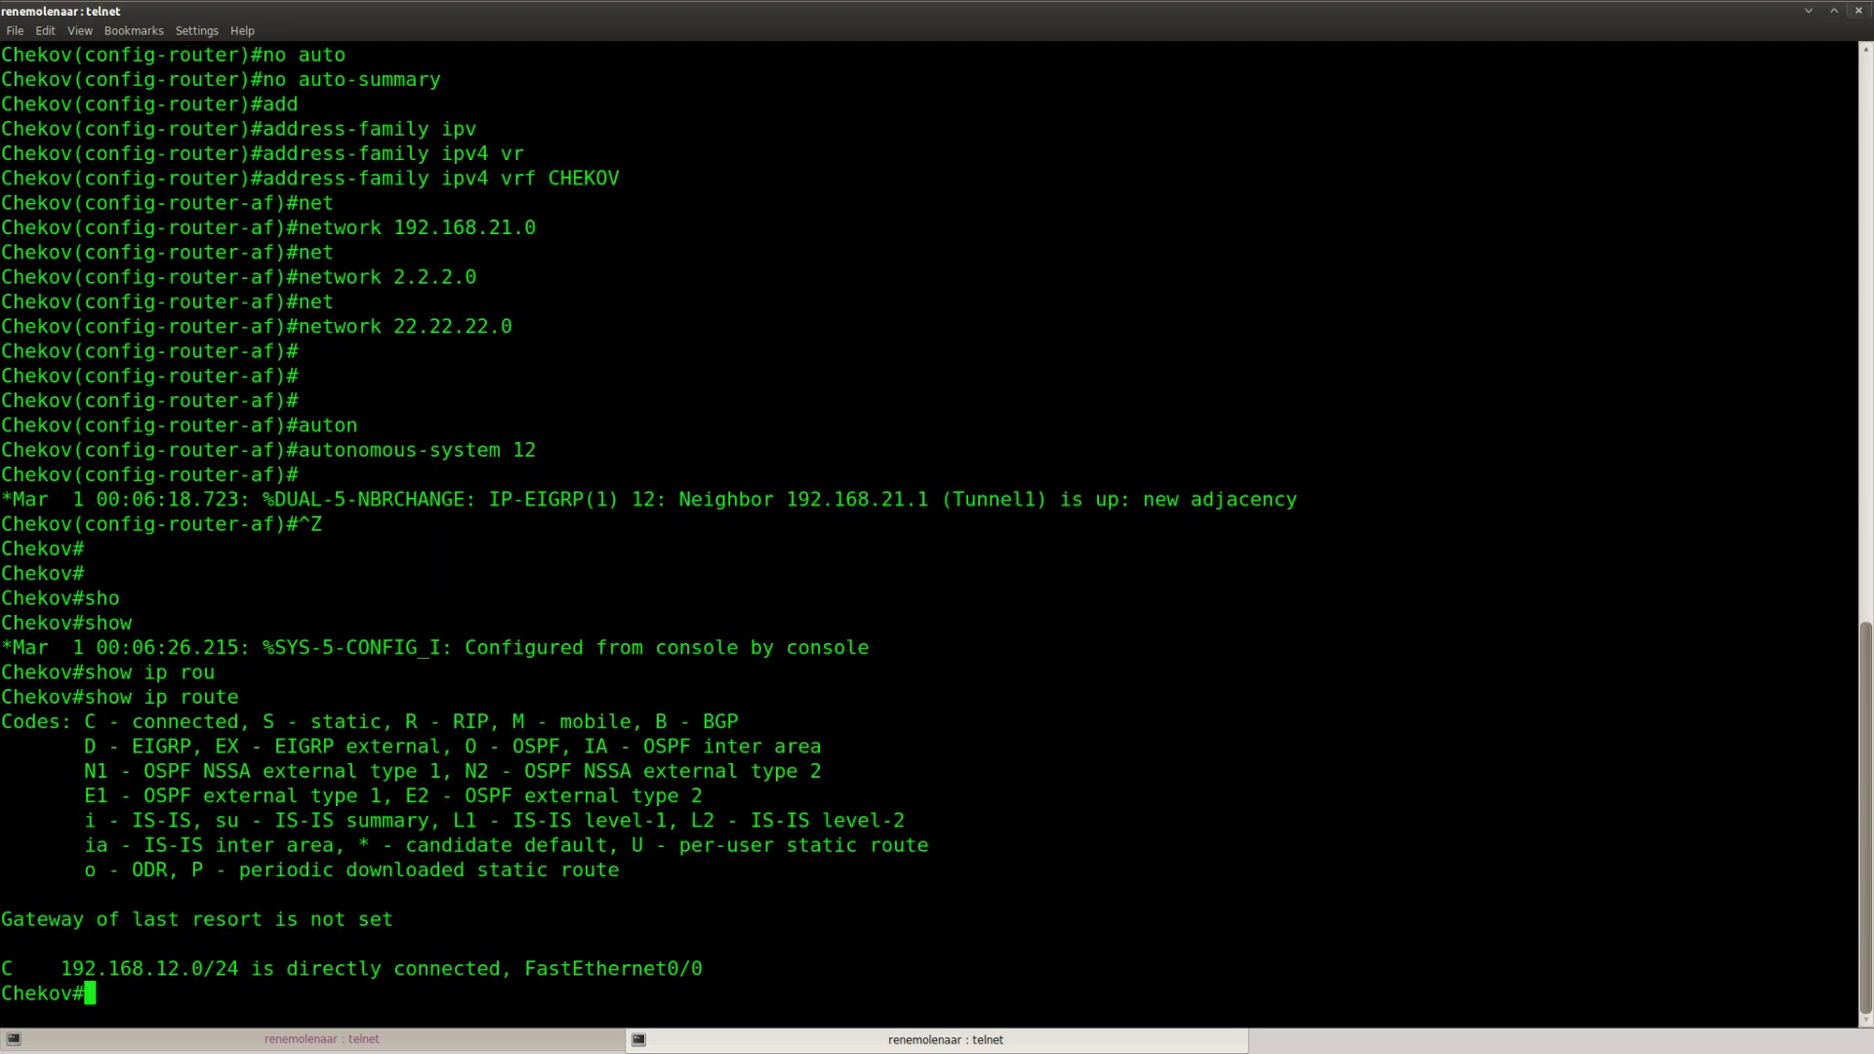
Show the VRF CHEKOV routing table and highlight the 11.0.0.0/8 route via Tunnel1.
{"action": "key", "text": "Up"}
{"action": "type", "text": "vr"}
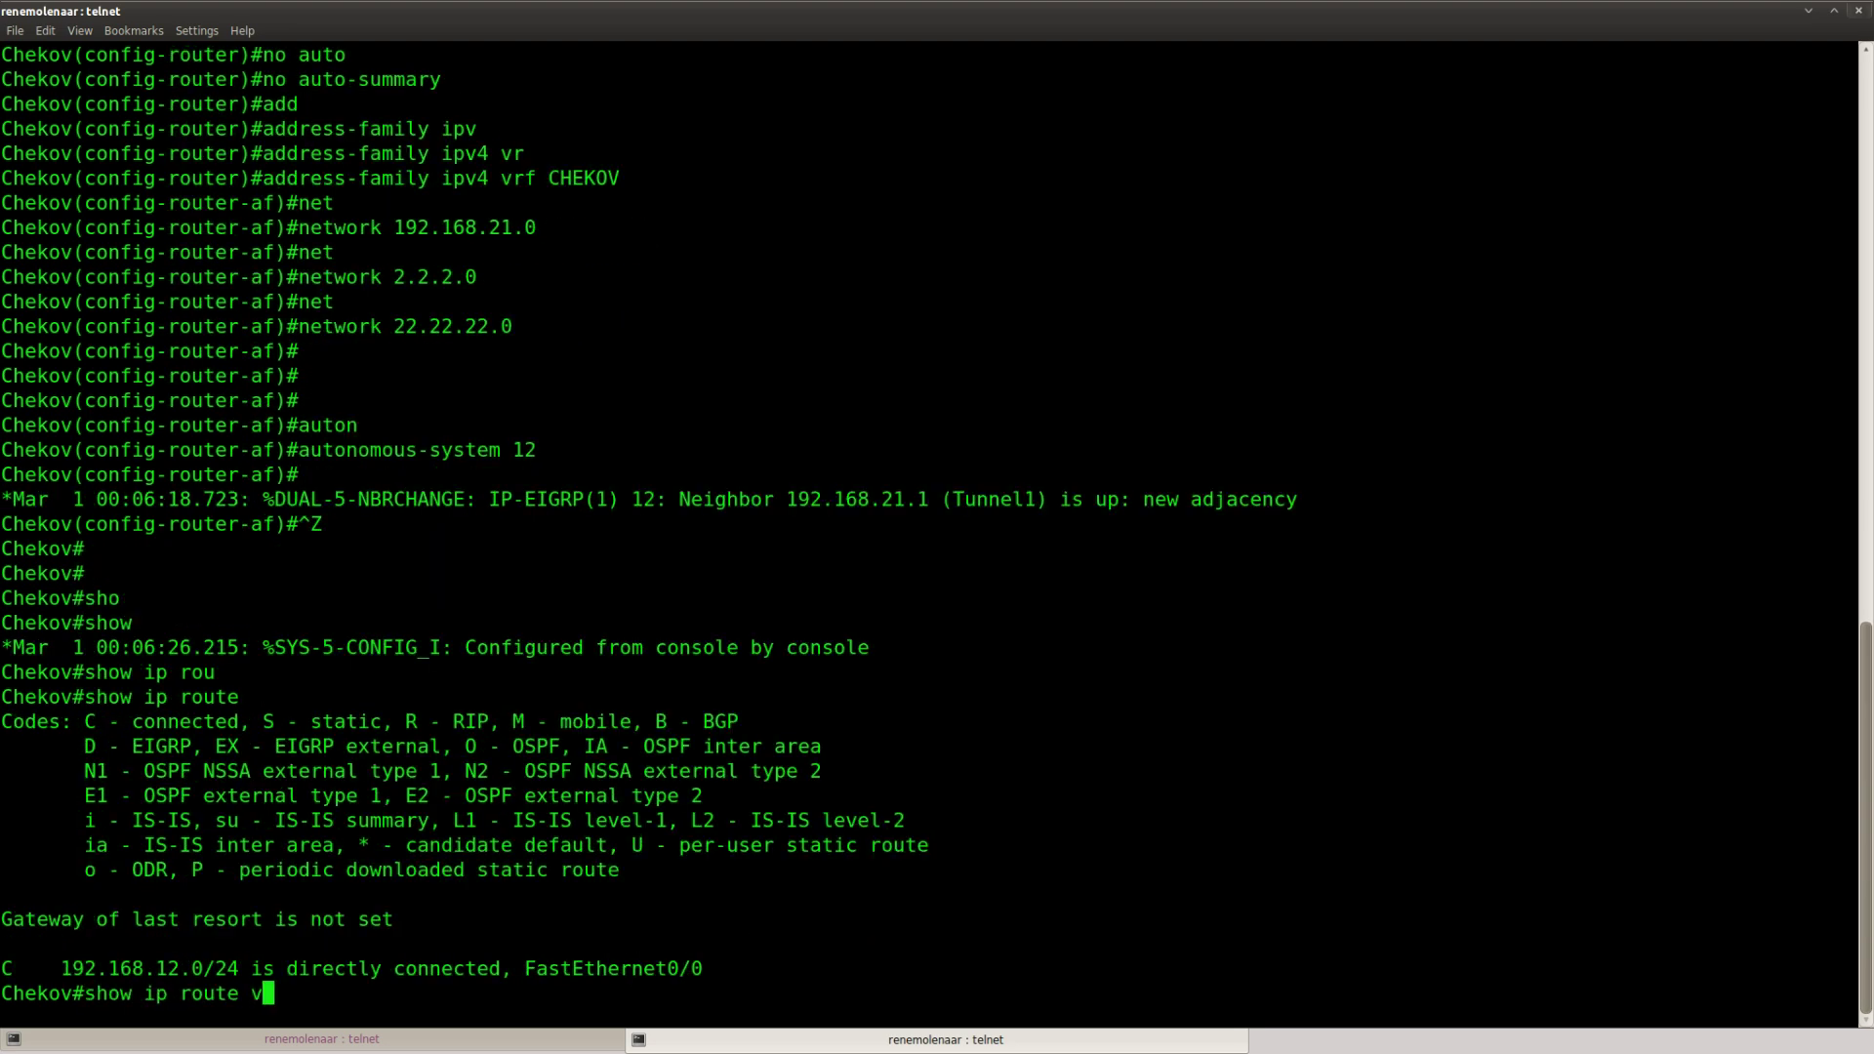
{"action": "key", "text": "Tab"}
{"action": "type", "text": "CHEKOV"}
{"action": "key", "text": "Return"}
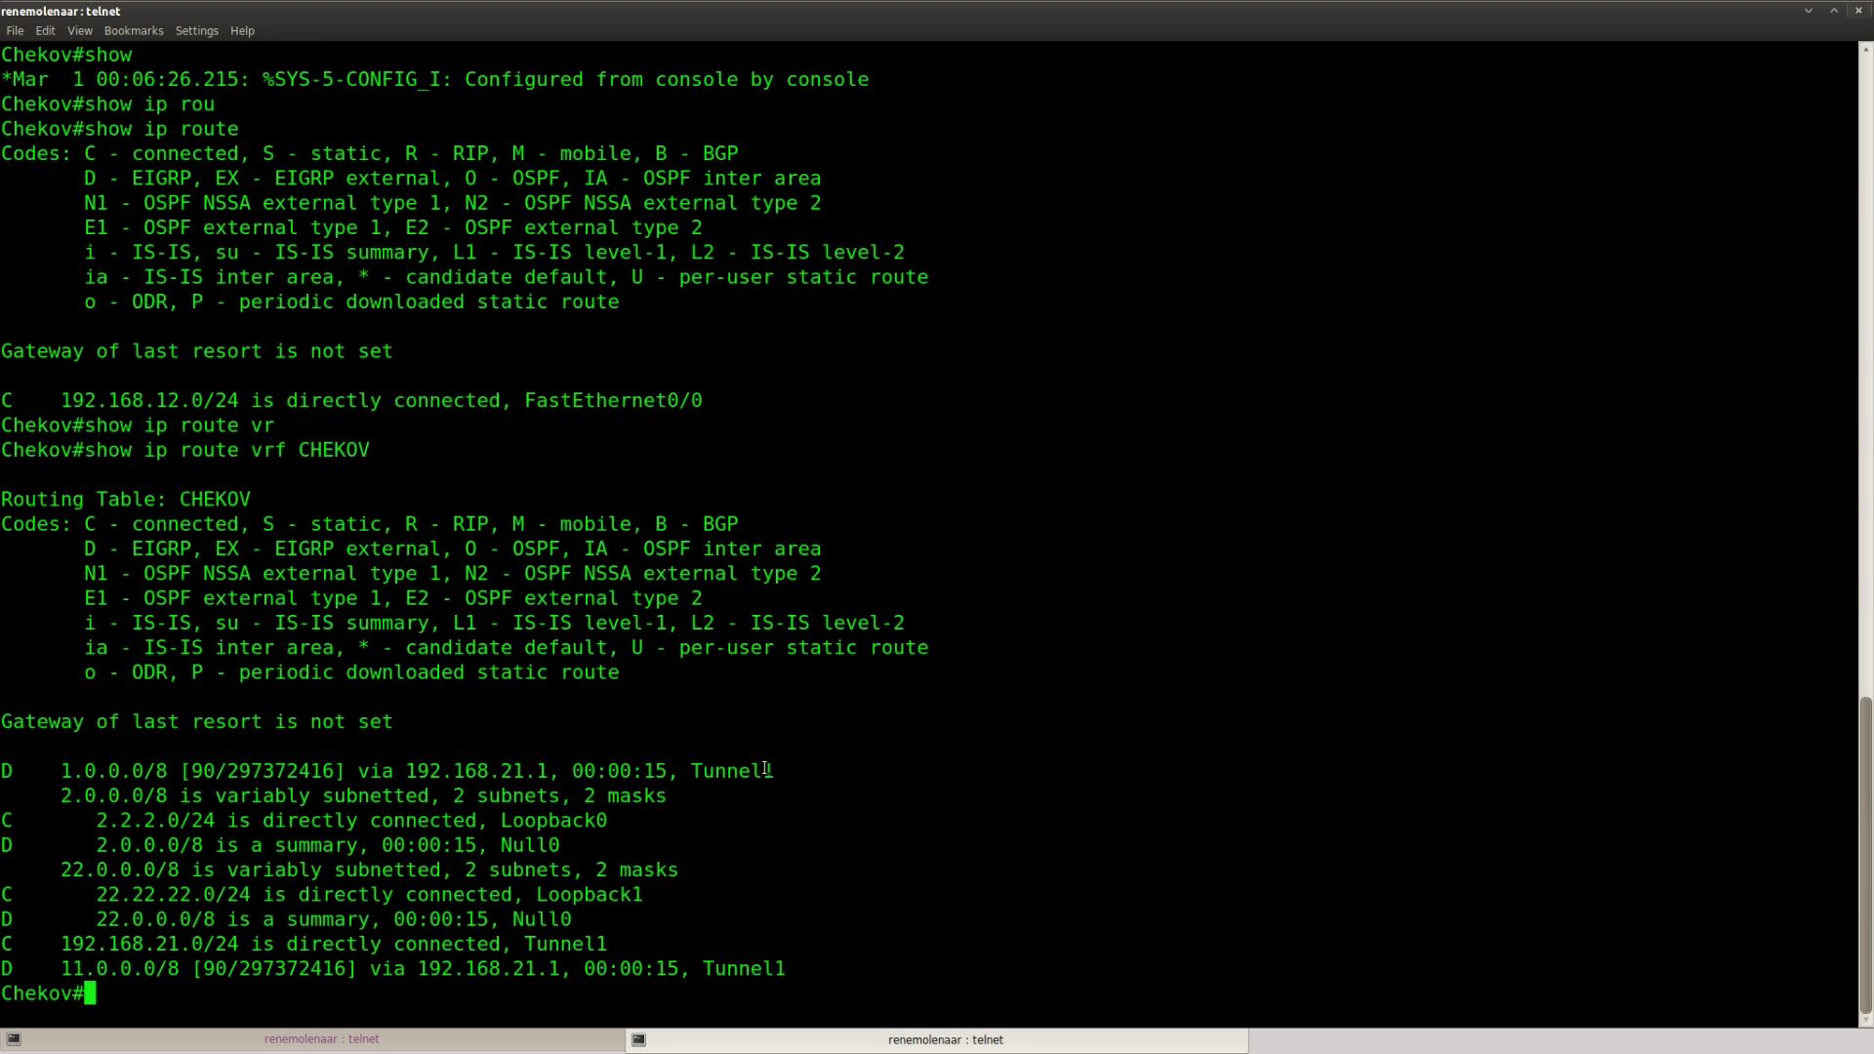
{"action": "left_click_drag", "start_coordinate": [776, 969], "coordinate": [4, 967]}
Ping 11.11.11.11 from VRF CHEKOV on Chekov.
{"action": "left_click", "coordinate": [227, 945]}
{"action": "type", "text": "pin"}
{"action": "key", "text": "Tab"}
{"action": "type", "text": "11.11.11.11"}
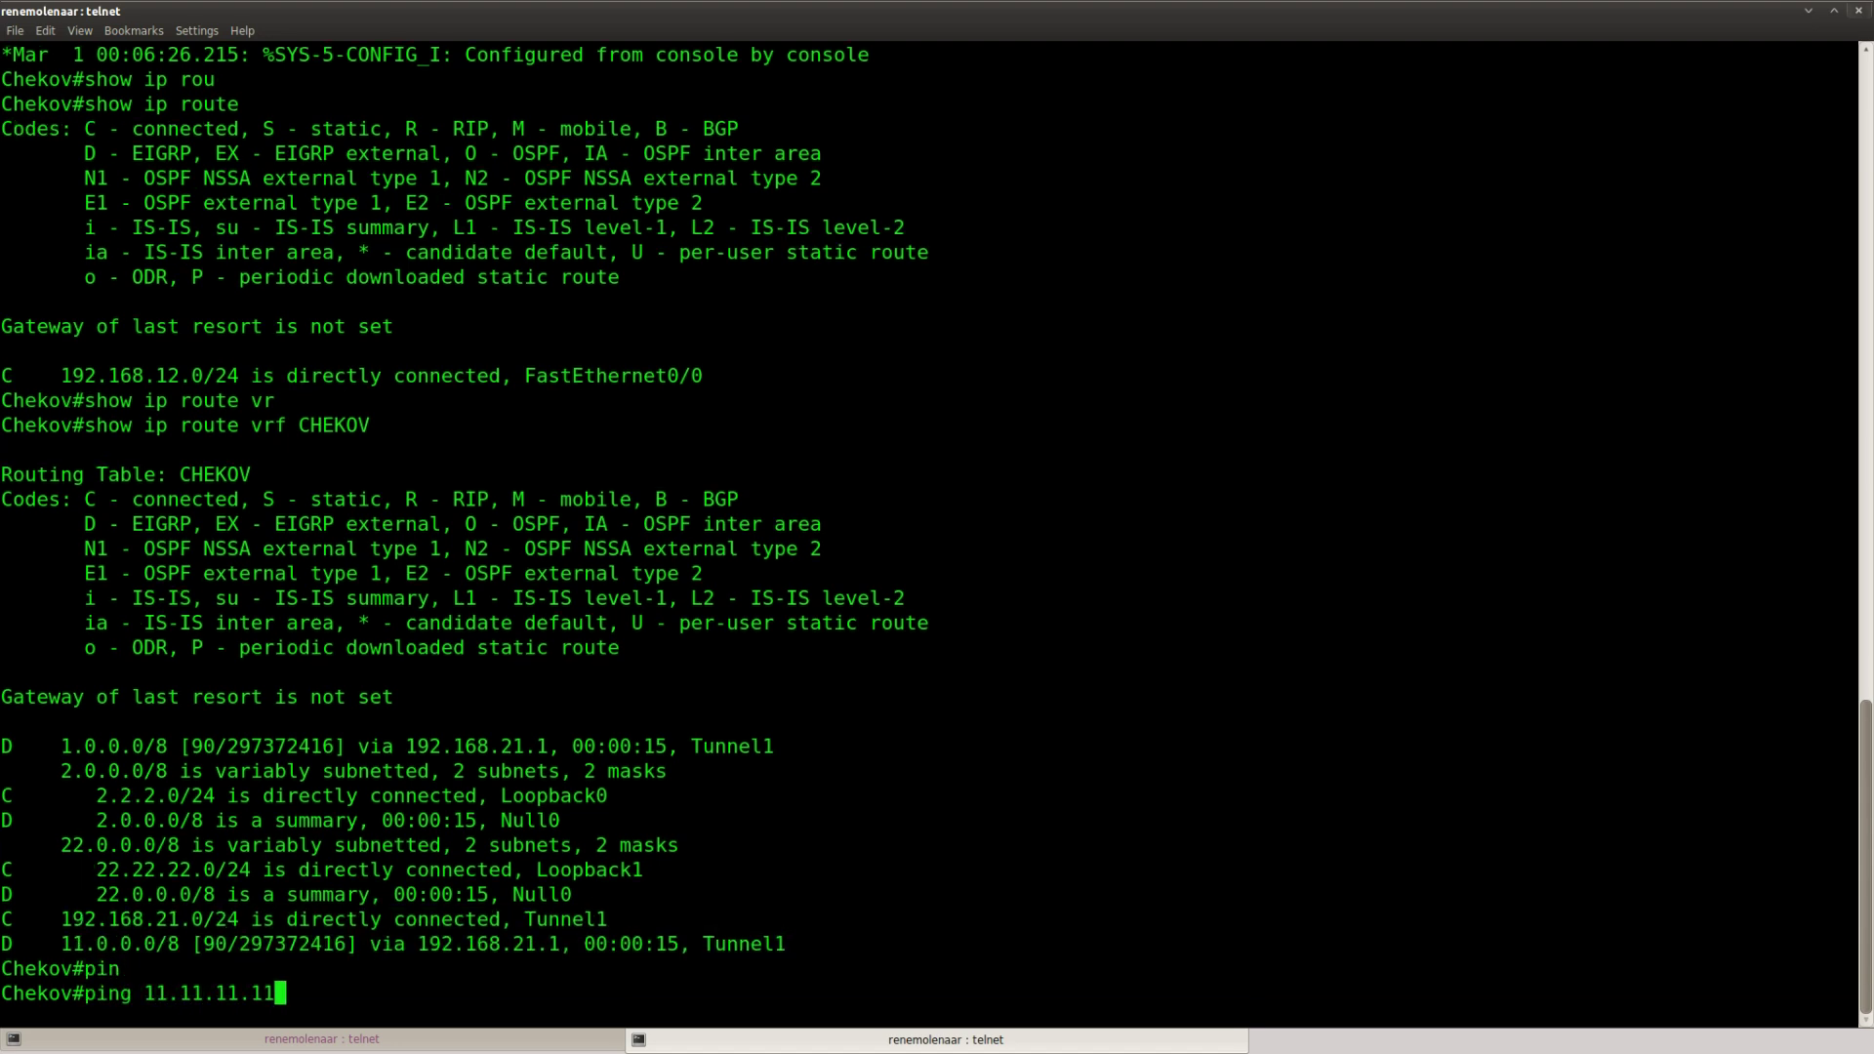
{"action": "type", "text": " vr"}
{"action": "key", "text": "Tab"}
{"action": "key", "text": "Tab"}
{"action": "key", "text": "BackSpace"}
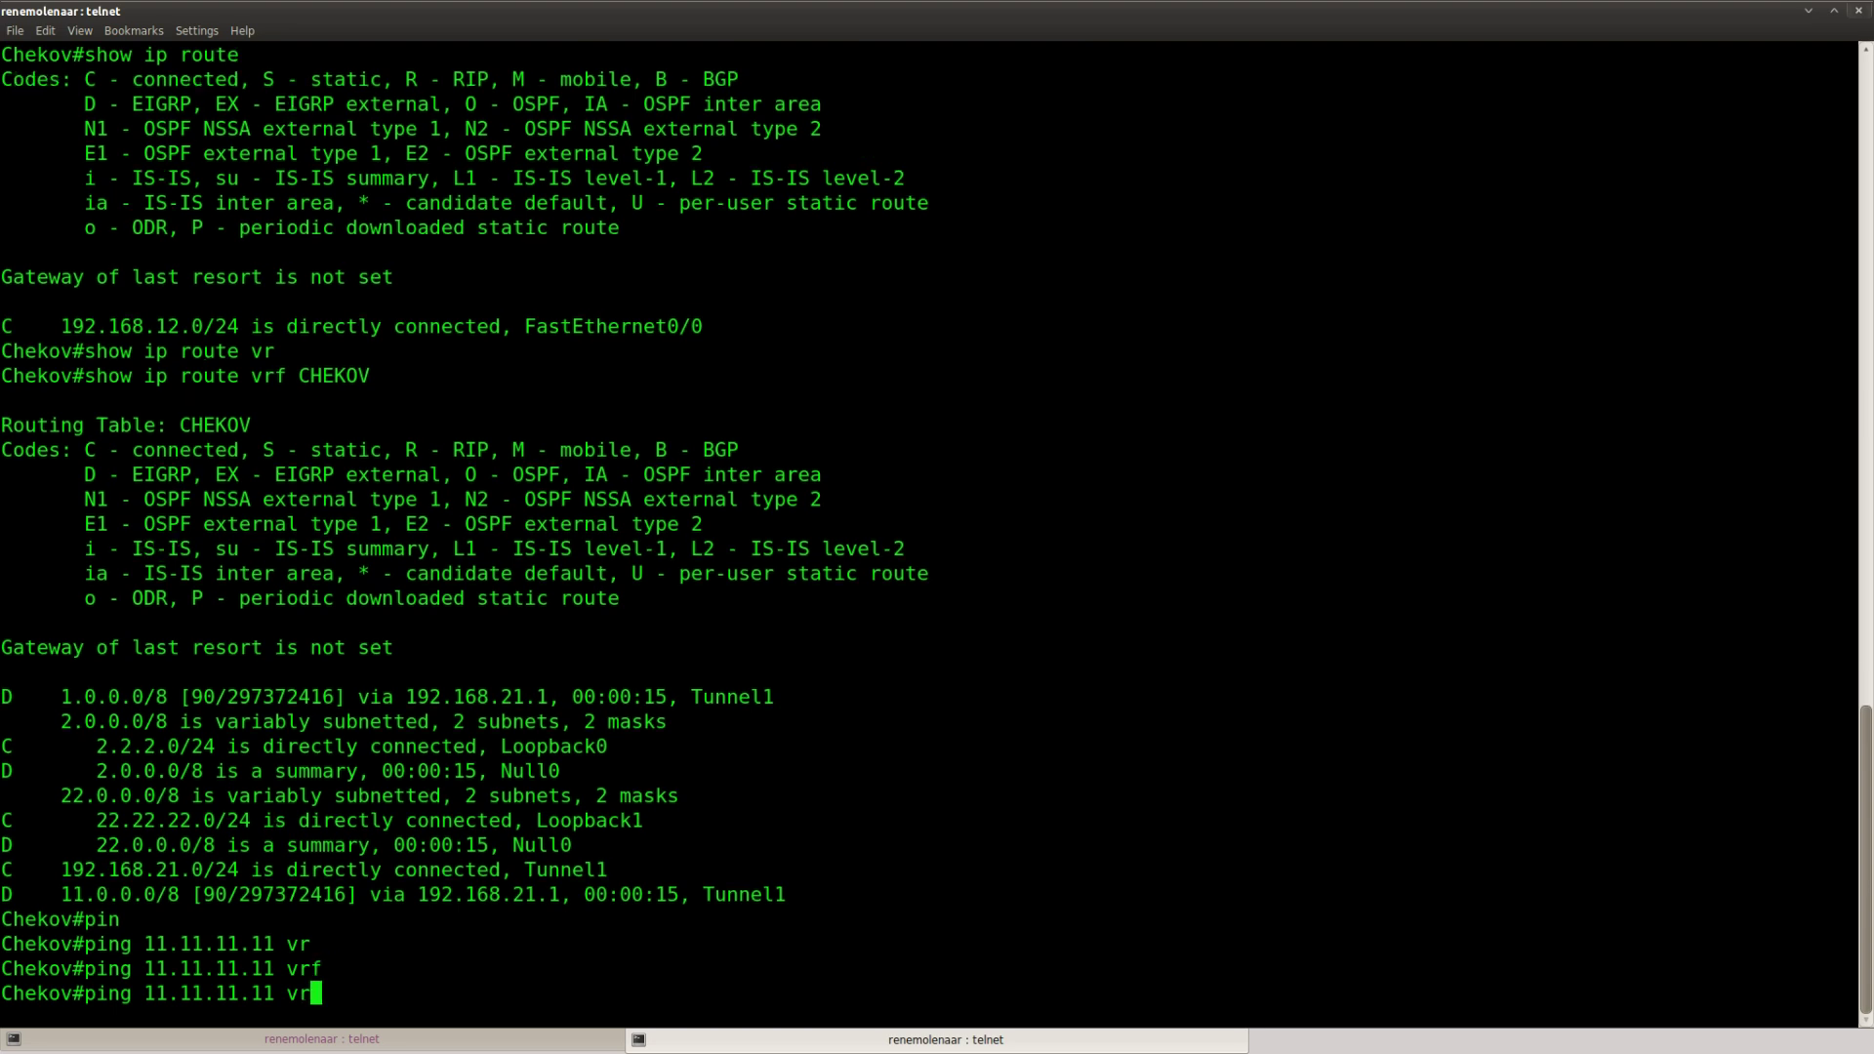
{"action": "key", "text": "BackSpace"}
{"action": "key", "text": "BackSpace"}
{"action": "key", "text": "BackSpace"}
{"action": "key", "text": "BackSpace"}
{"action": "key", "text": "BackSpace"}
{"action": "key", "text": "BackSpace"}
{"action": "key", "text": "BackSpace"}
{"action": "key", "text": "BackSpace"}
{"action": "key", "text": "BackSpace"}
{"action": "key", "text": "BackSpace"}
{"action": "key", "text": "BackSpace"}
{"action": "key", "text": "BackSpace"}
{"action": "key", "text": "BackSpace"}
{"action": "key", "text": "BackSpace"}
{"action": "type", "text": "v"}
{"action": "key", "text": "Tab"}
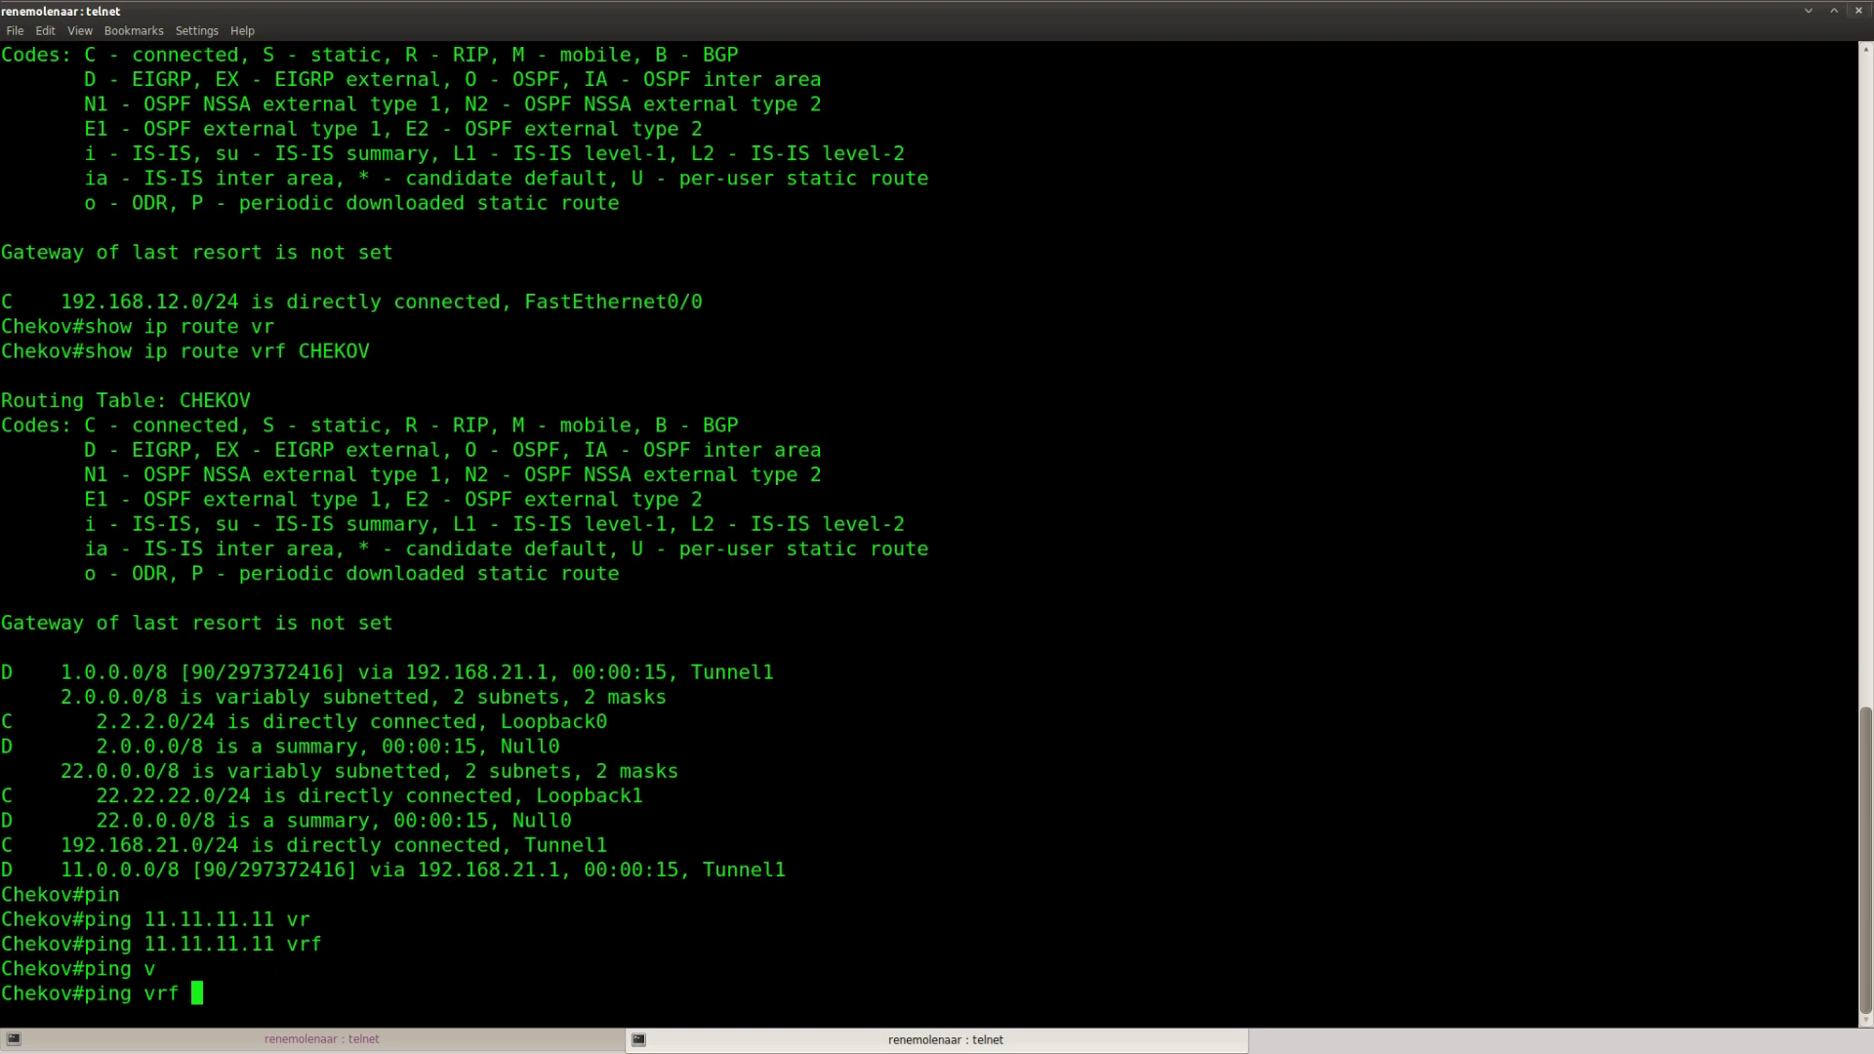
{"action": "type", "text": "CHEKOV 11.11"}
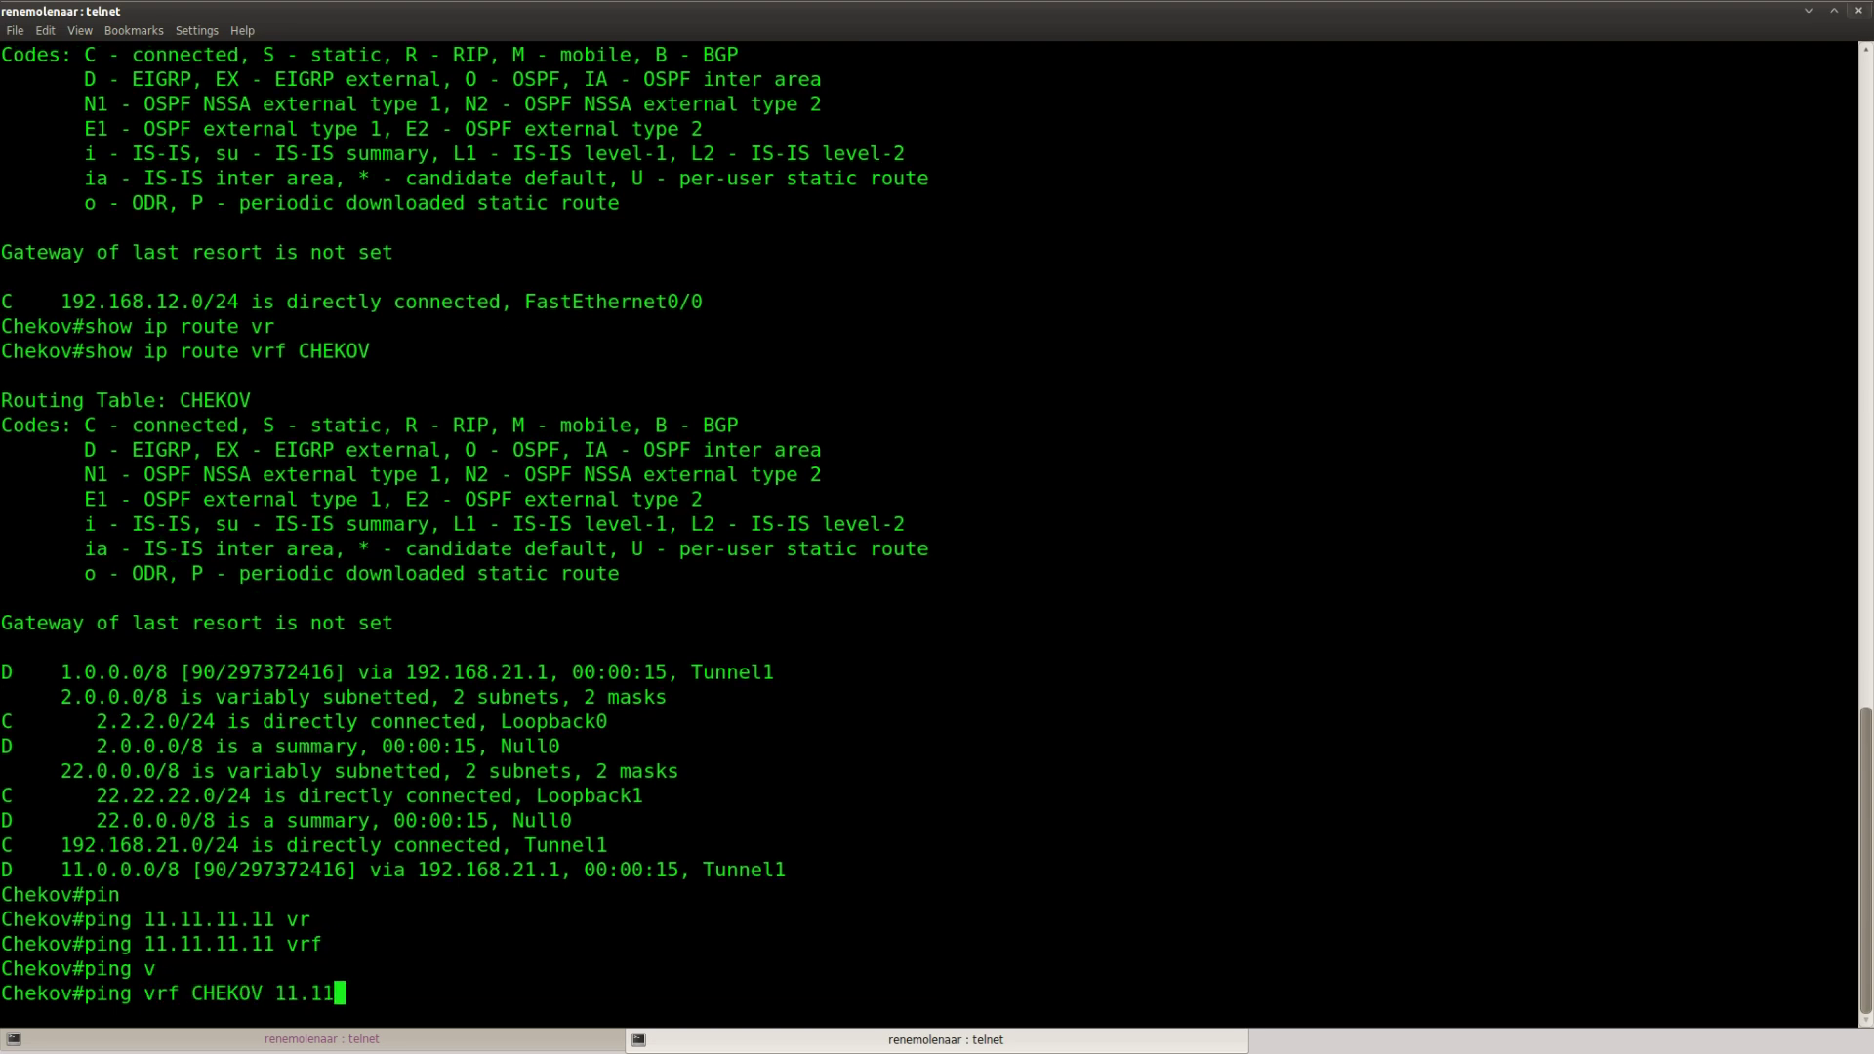
{"action": "type", "text": ".11.11"}
{"action": "key", "text": "Return"}
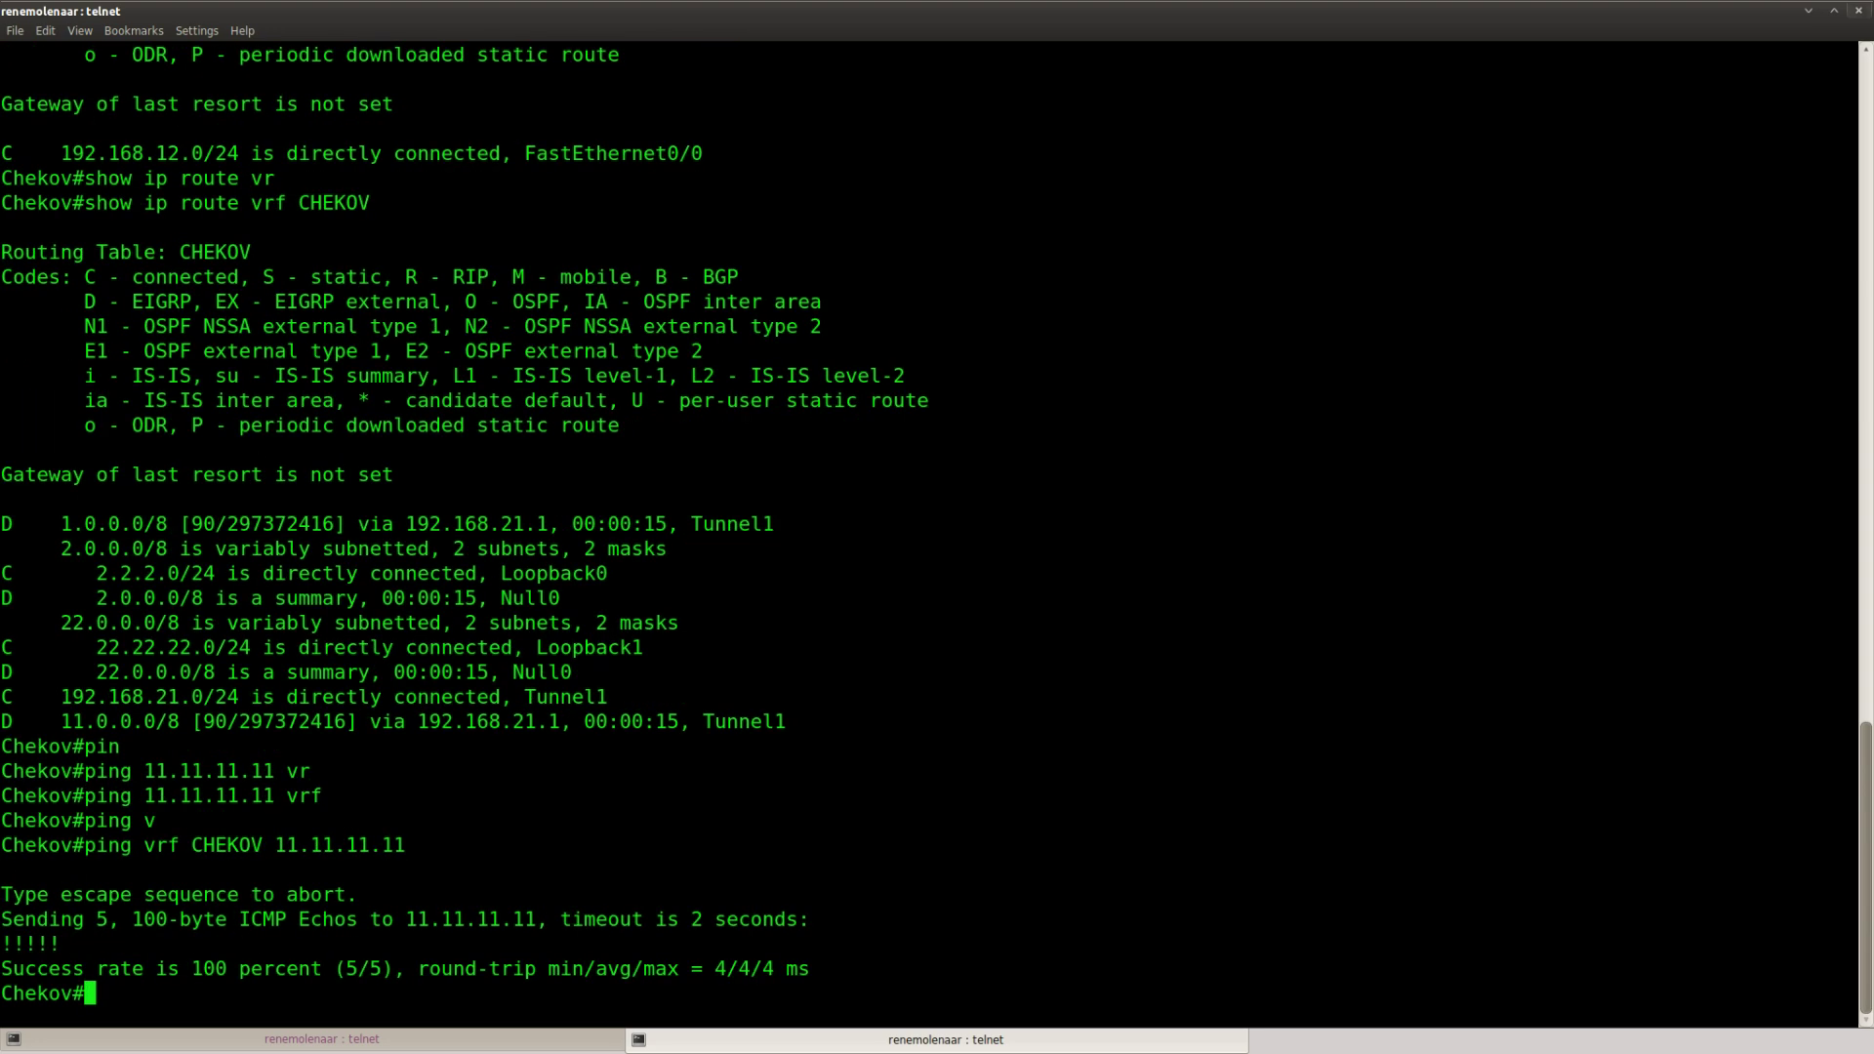
Repeat the VRF CHEKOV ping to 11.11.11.11 sourced from loopback 0.
{"action": "key", "text": "Up"}
{"action": "type", "text": "source"}
{"action": "key", "text": "Tab"}
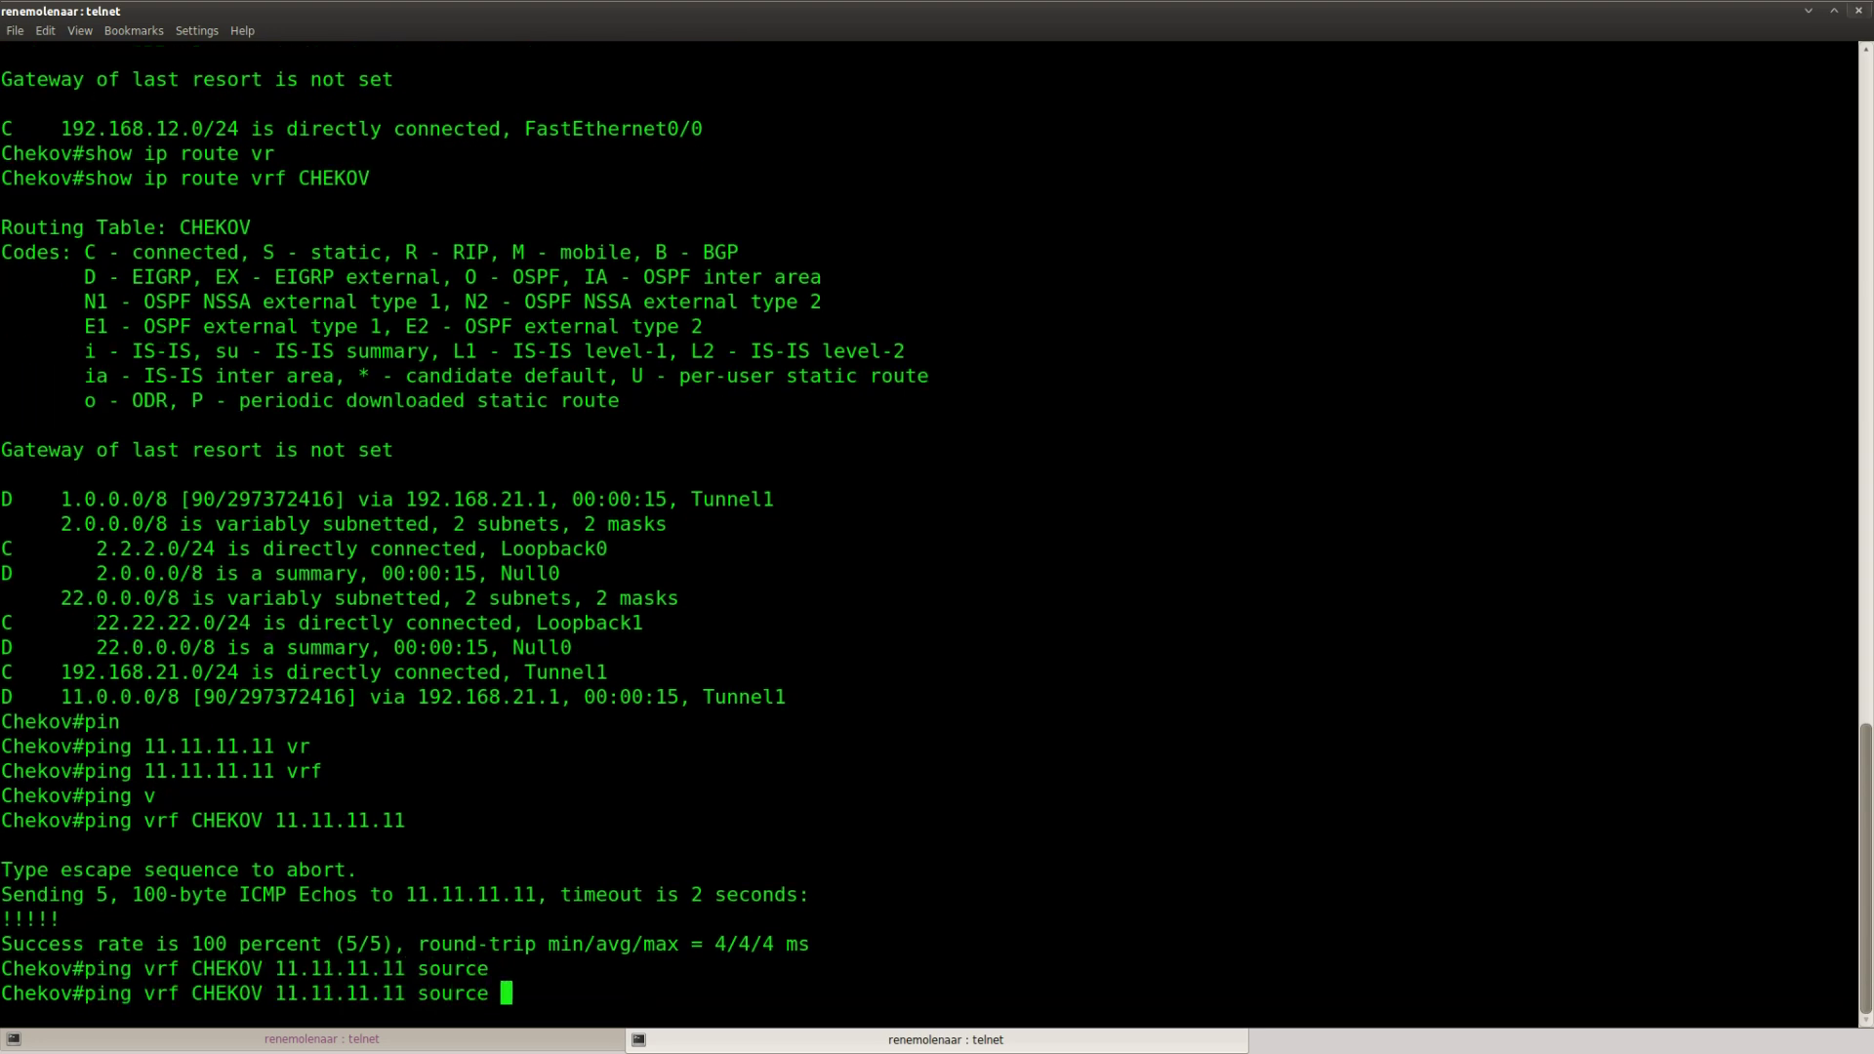
{"action": "type", "text": "loo"}
{"action": "key", "text": "Tab"}
{"action": "type", "text": "0"}
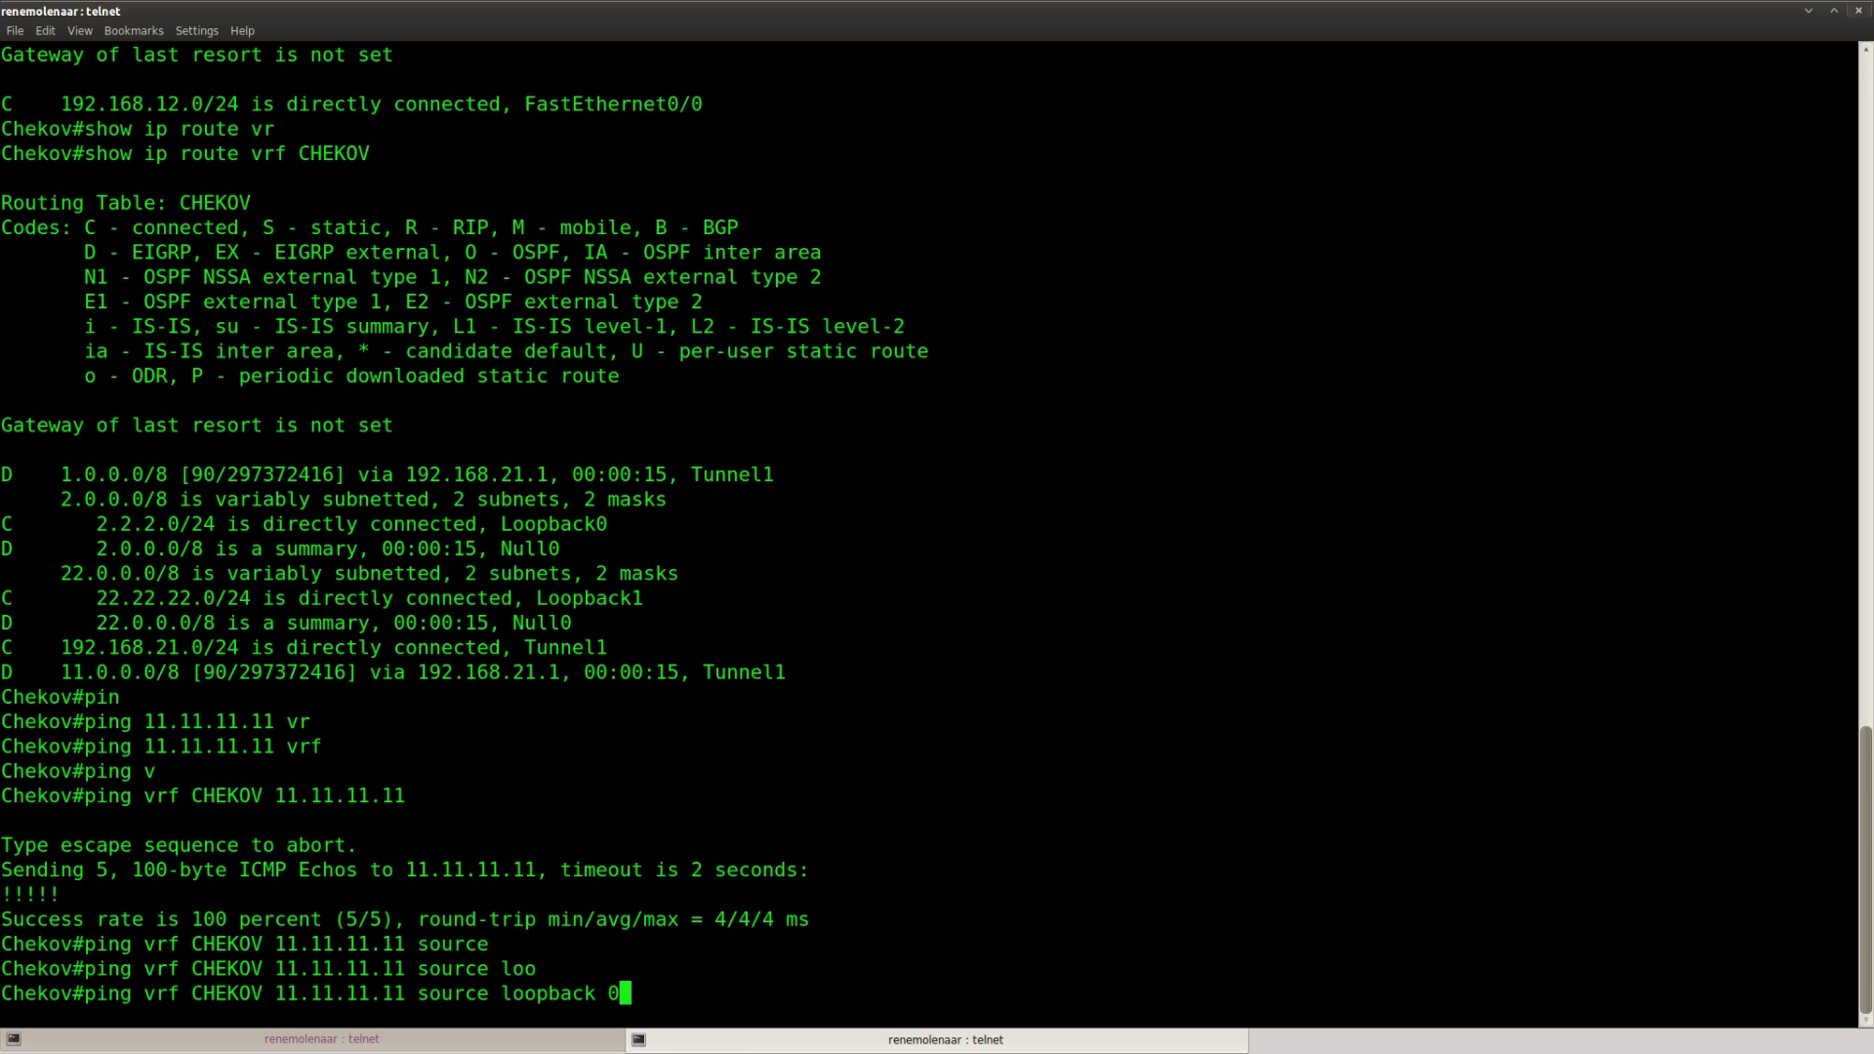
{"action": "key", "text": "Return"}
Repeat the ping to 11.11.11.11 sourced from loopback 1.
{"action": "key", "text": "Up"}
{"action": "key", "text": "BackSpace"}
{"action": "type", "text": "11.11.11.11 source loopback 1"}
{"action": "key", "text": "Return"}
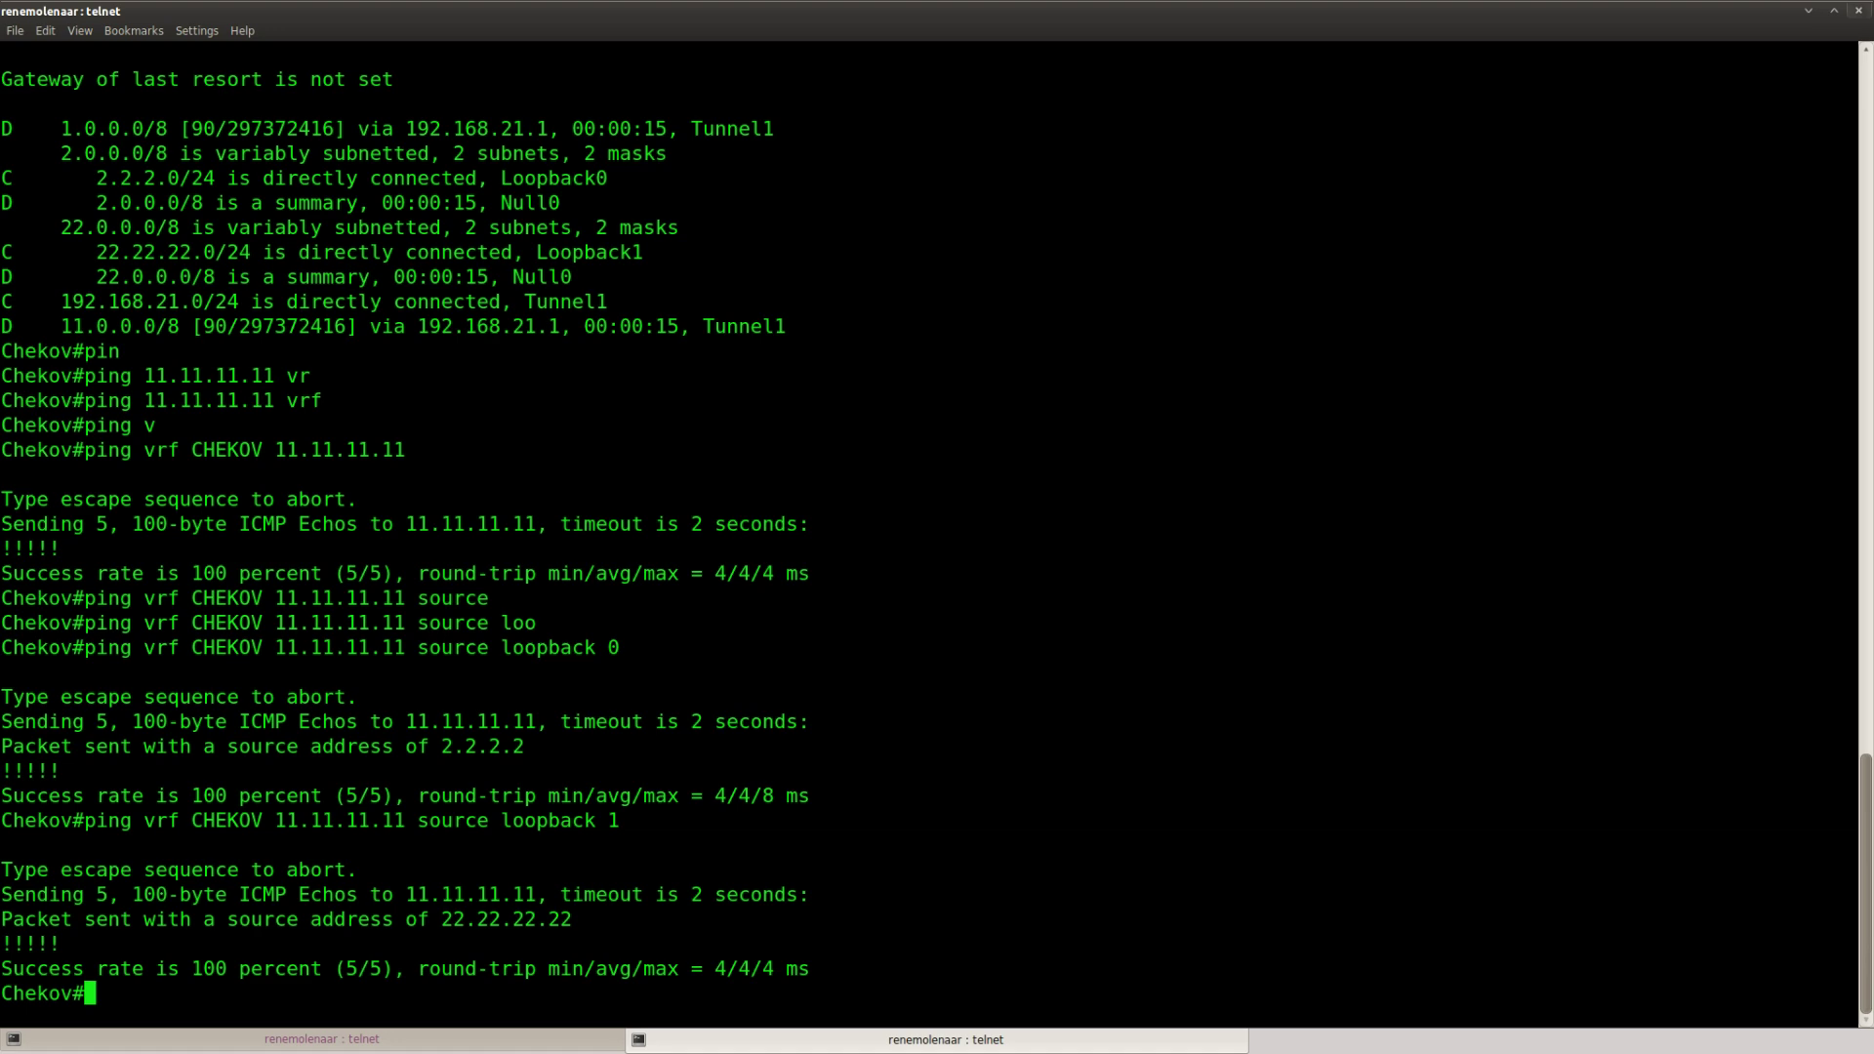
{"action": "scroll", "coordinate": [5, 359], "scroll_direction": "up", "scroll_amount": 1}
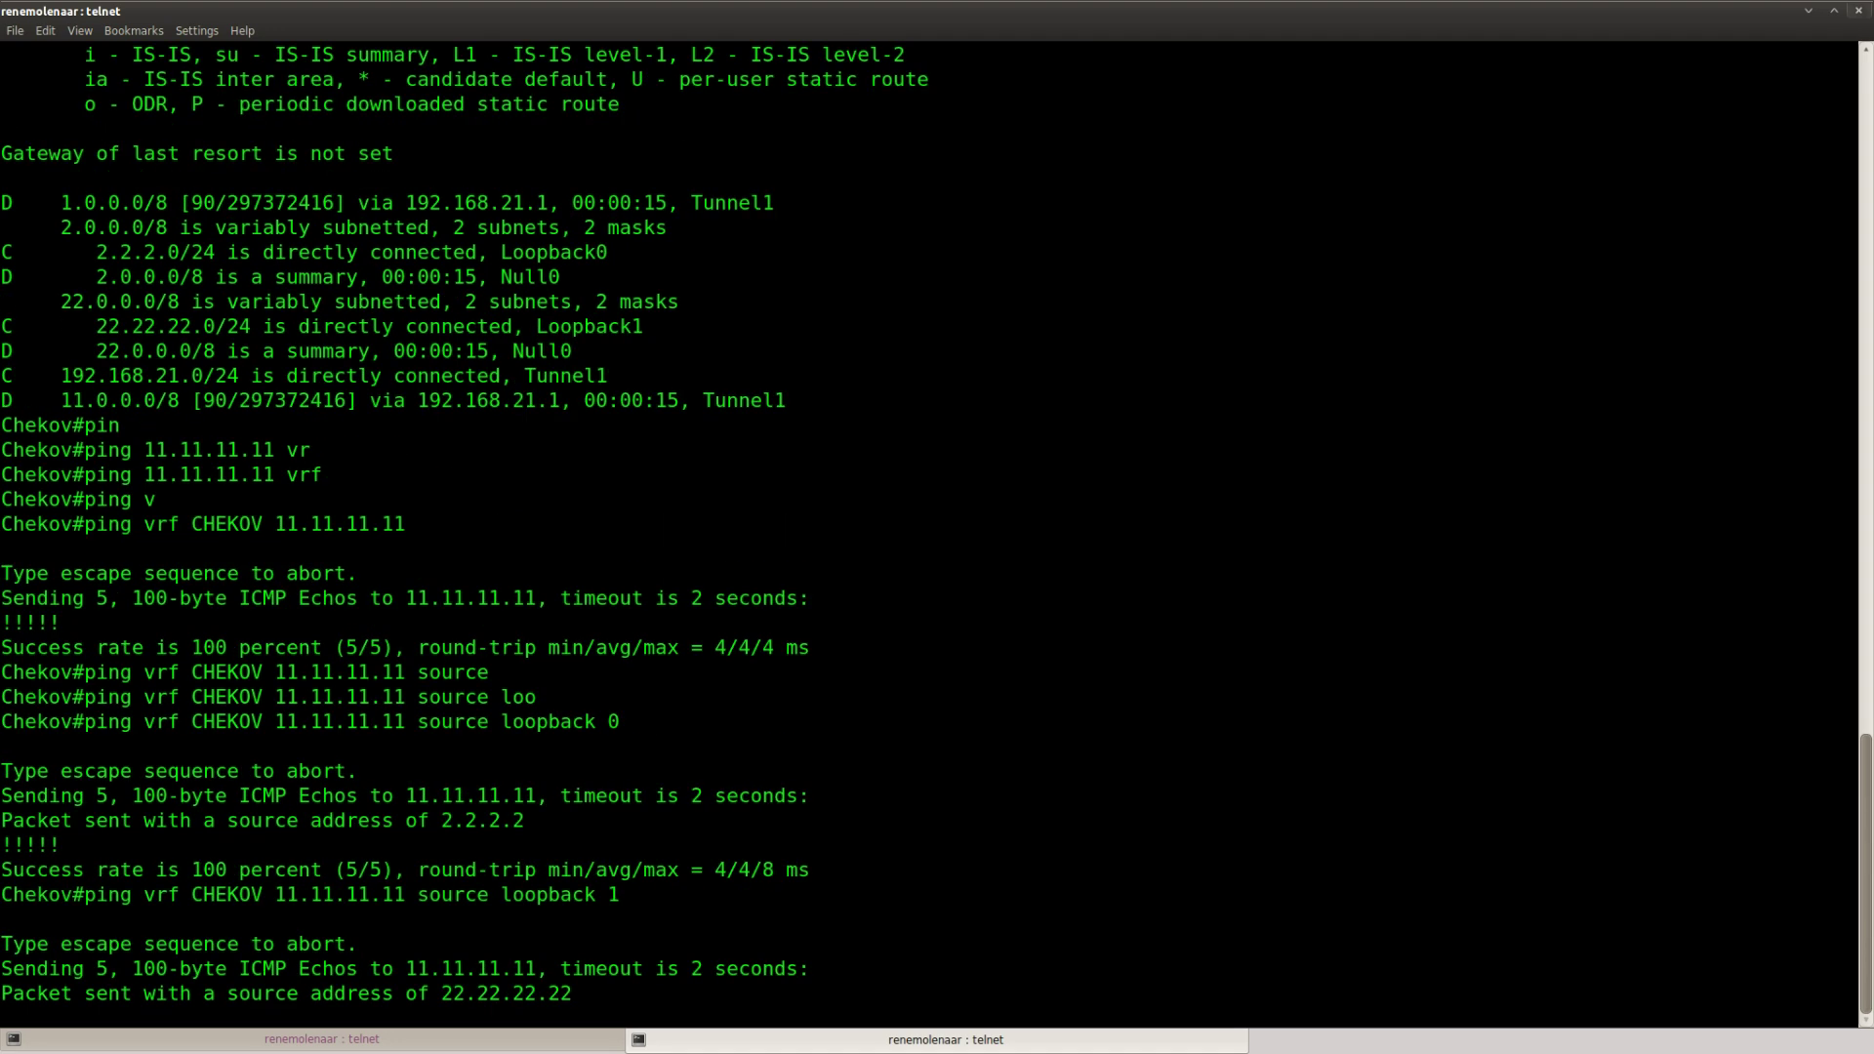
{"action": "key", "text": "alt+Tab"}
{"action": "left_click", "coordinate": [732, 602]}
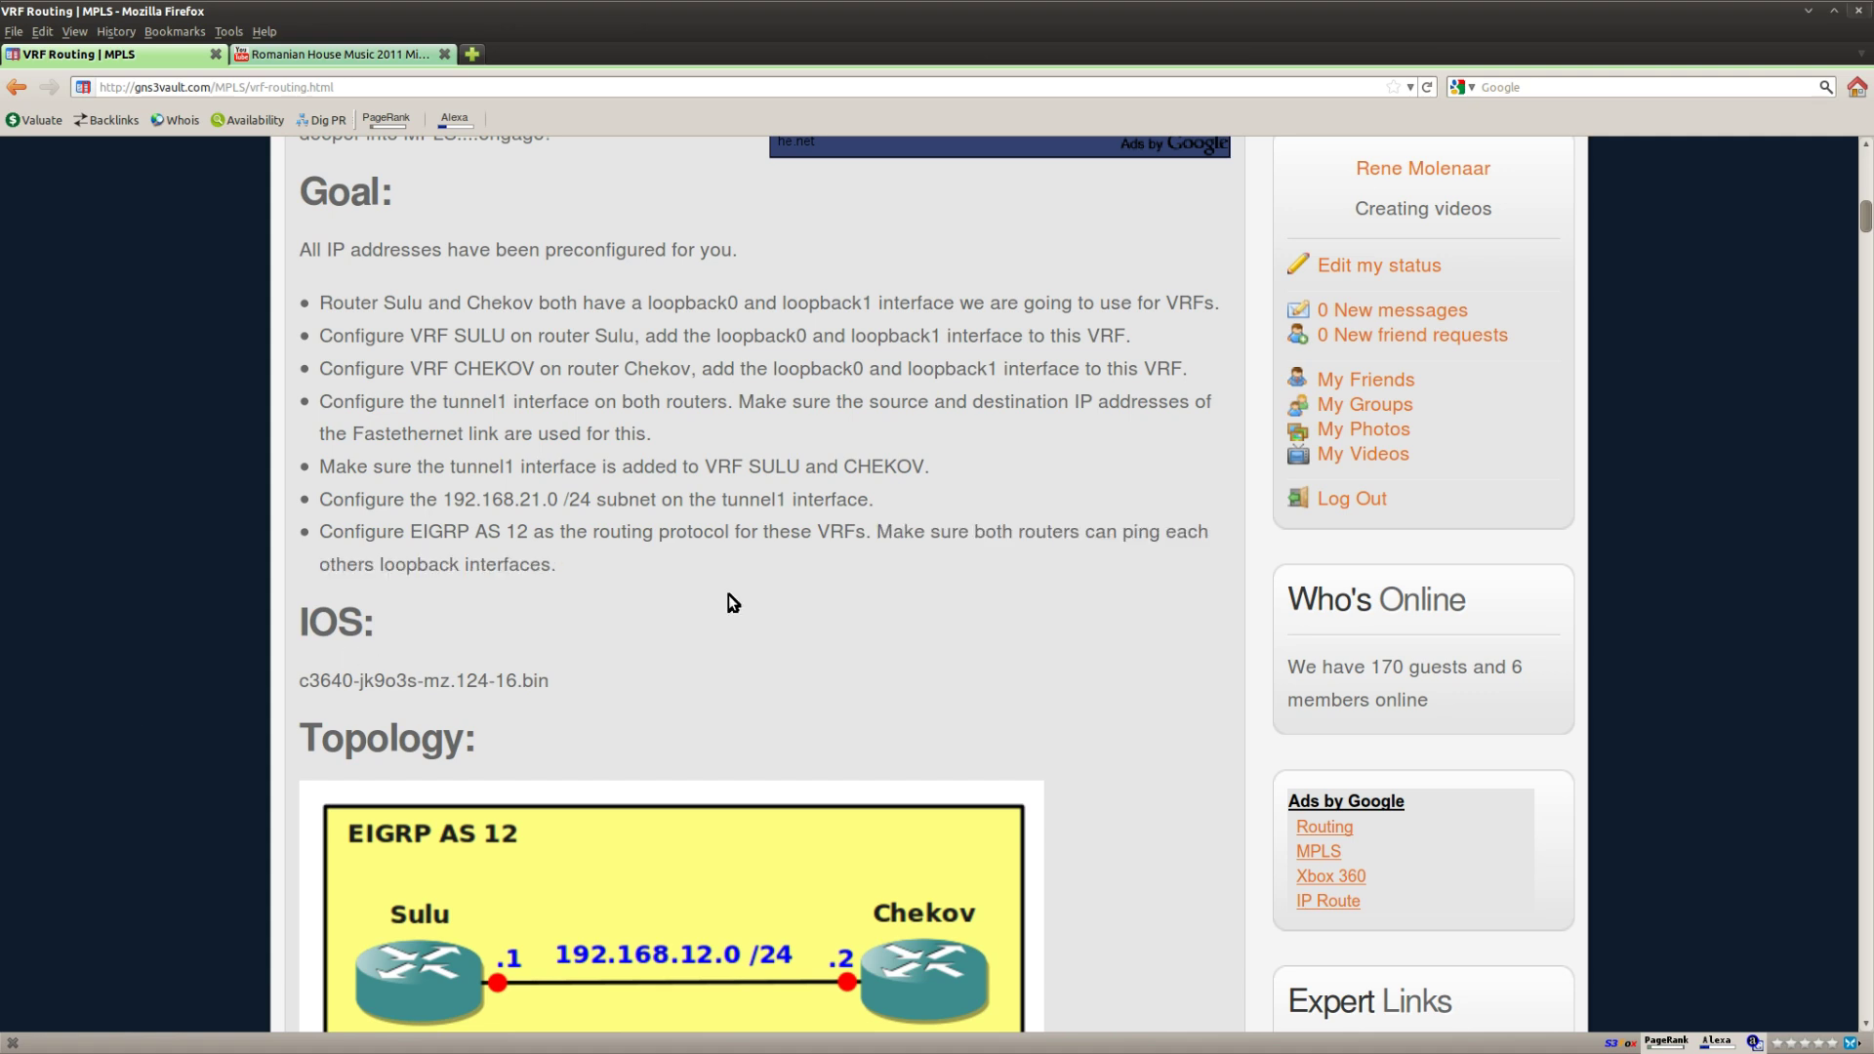